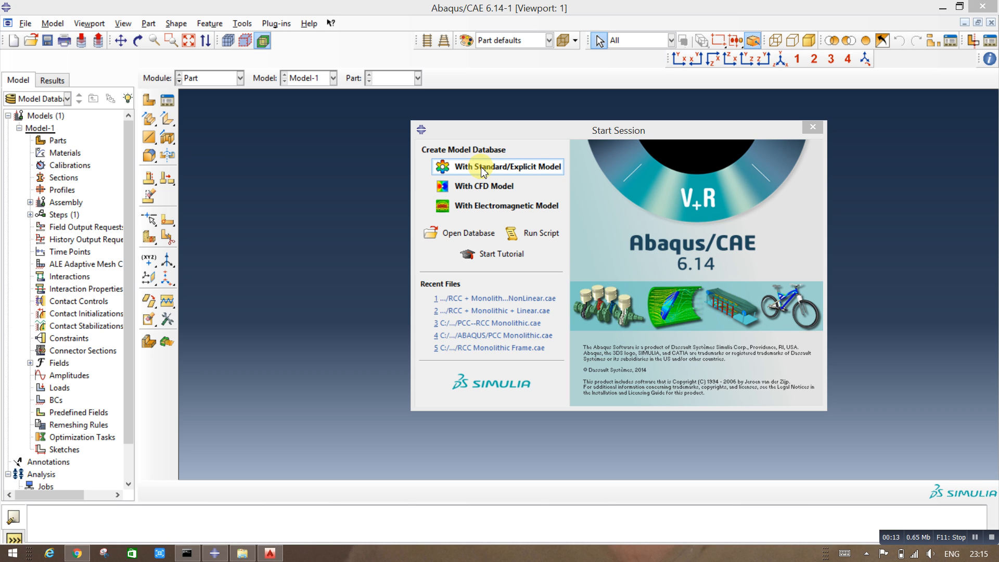
Step: Create a Standard/Explicit model database and check the frame dimensions in the Monolithic Detailing drawing in AutoCAD before returning to Abaqus
click(483, 171)
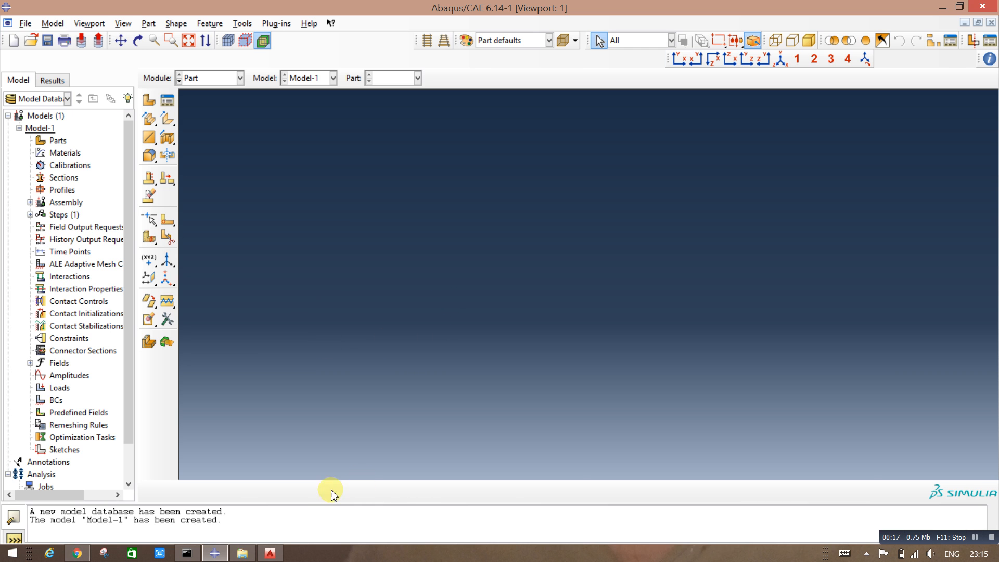
click(270, 552)
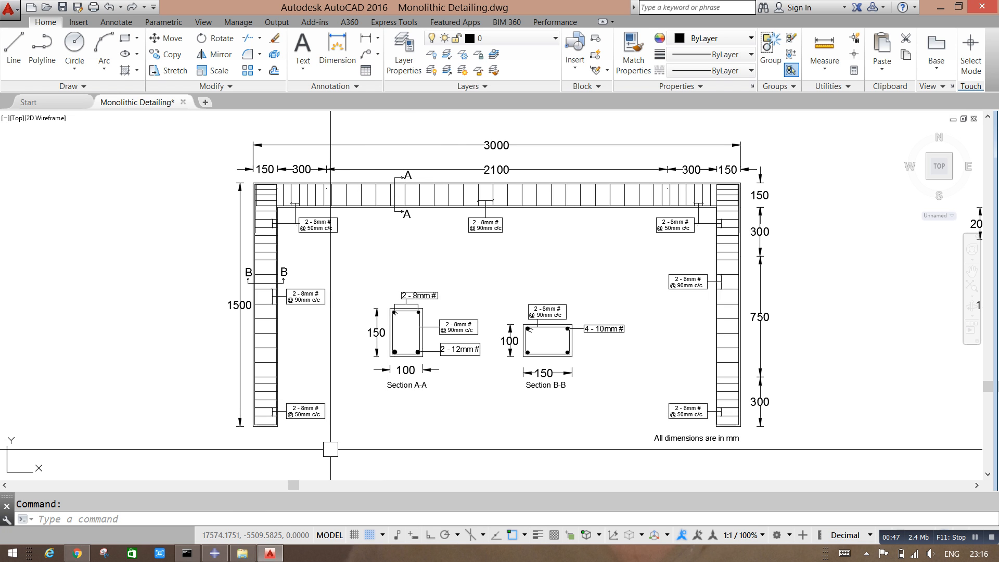
click(214, 553)
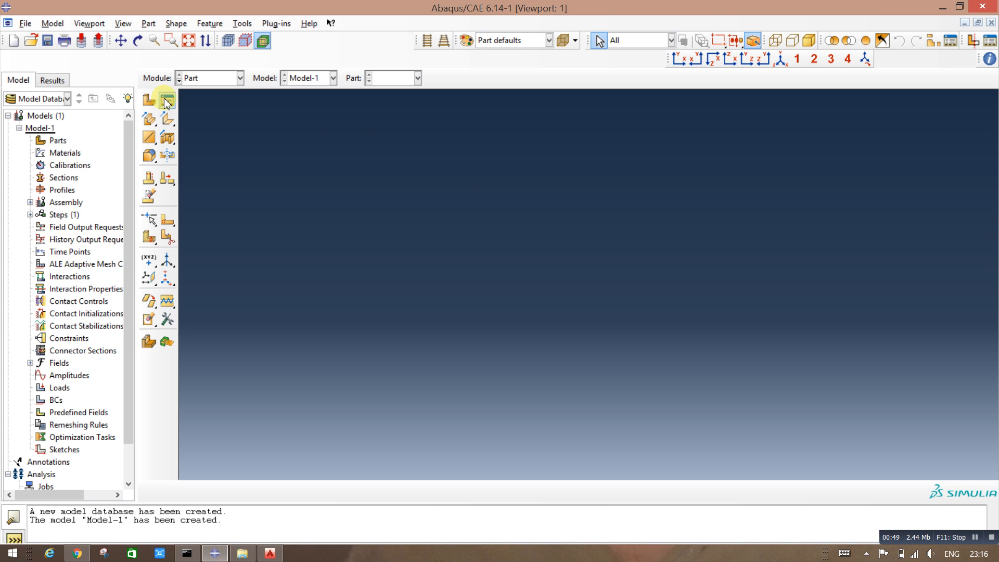
Step: Create a 3D deformable solid extrusion part named Part-Beam and sketch a rectangle about 27.5 wide by 30 high
click(148, 101)
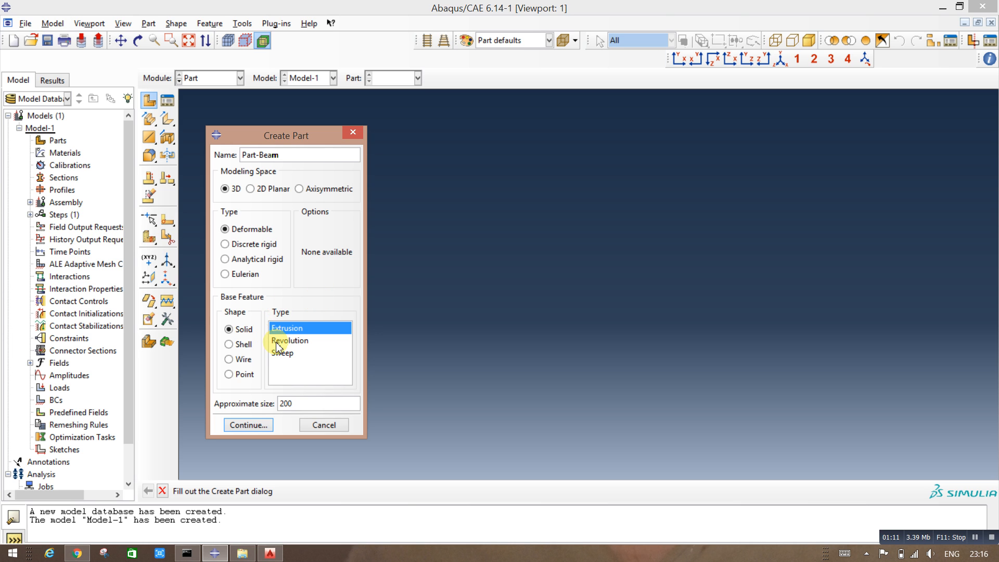
click(245, 424)
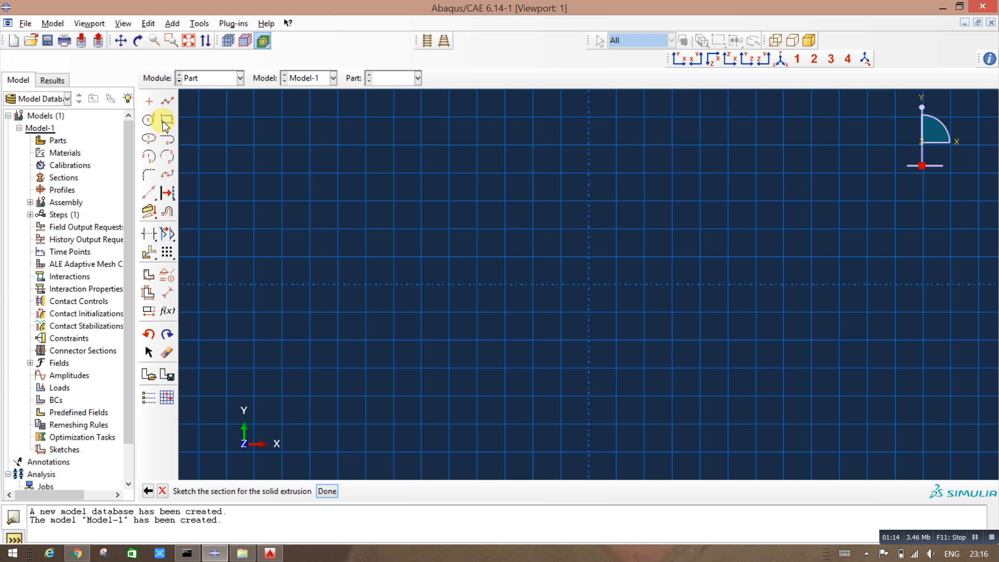
click(165, 121)
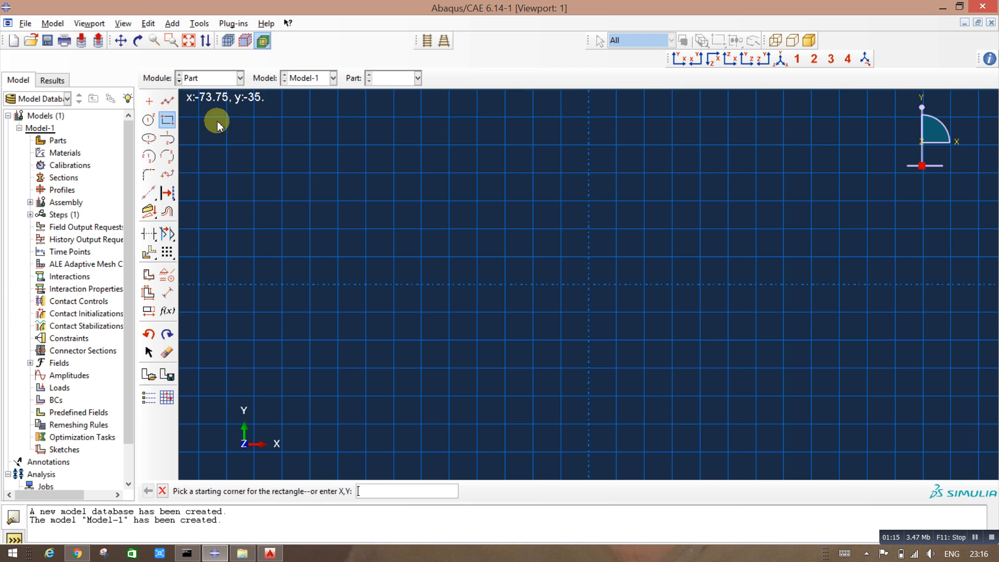
click(393, 173)
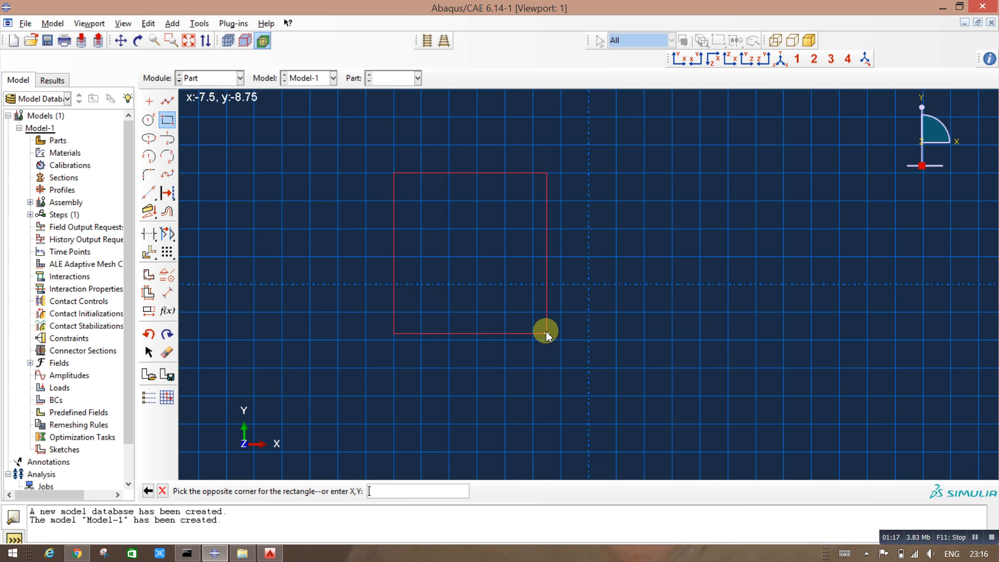
click(550, 341)
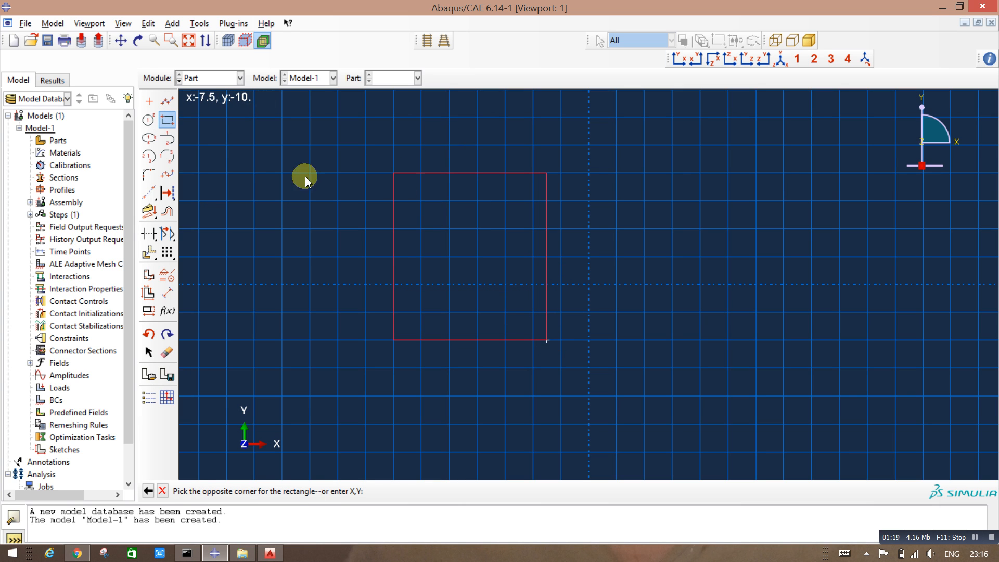
Step: Dimension the beam rectangle to a width of 100 and a height of 150
click(170, 296)
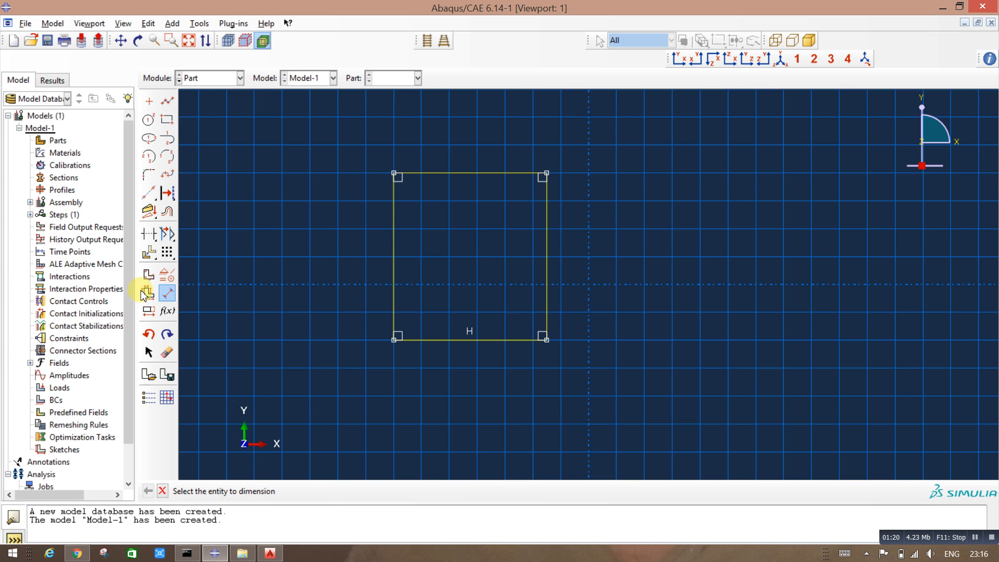
click(459, 176)
click(458, 146)
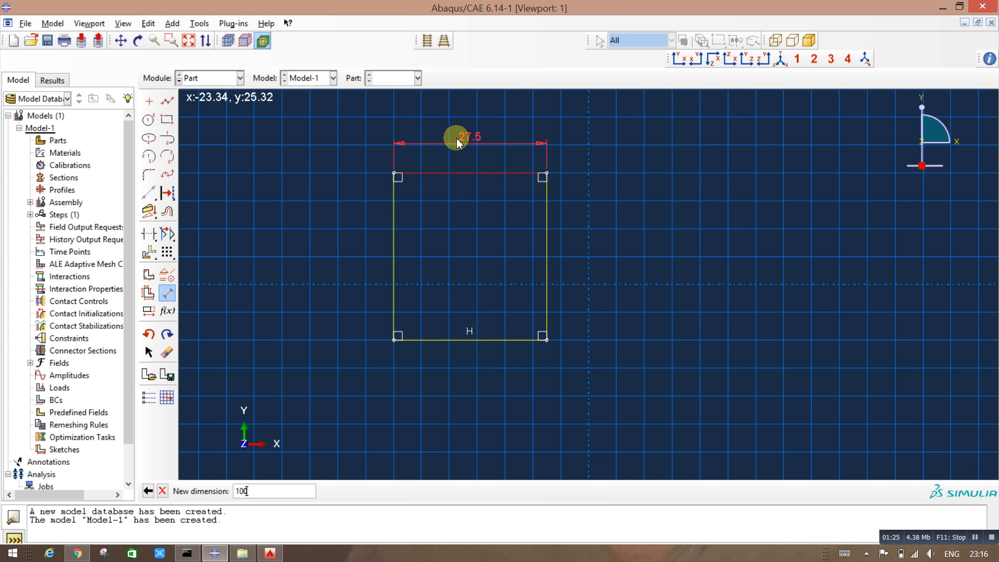
key(Return)
click(393, 245)
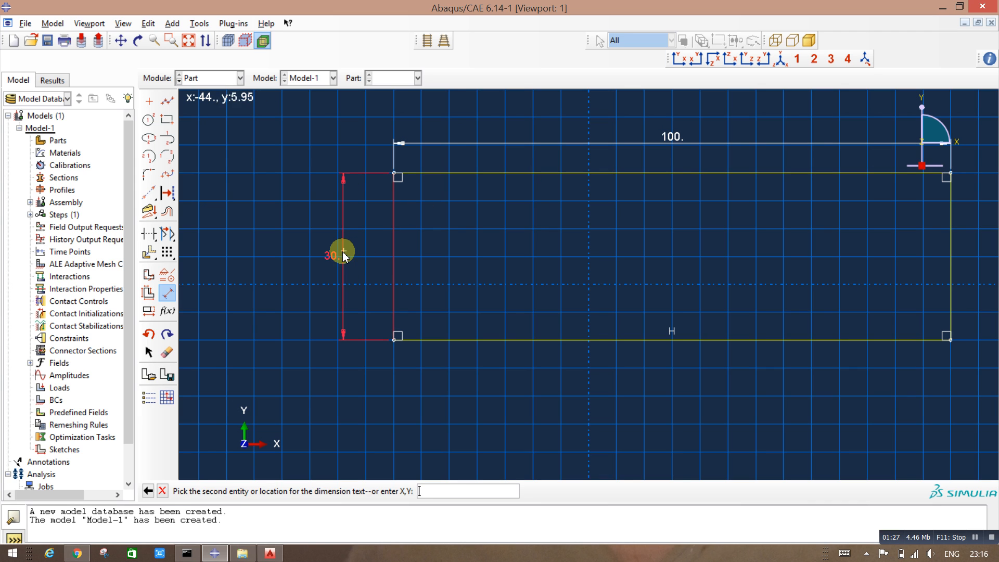
click(344, 255)
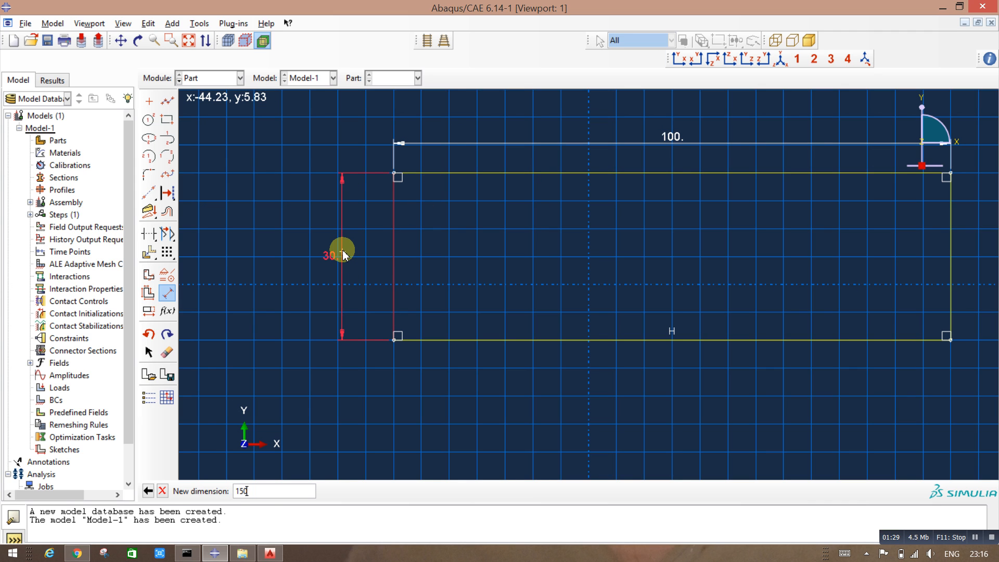
text(150)
key(Return)
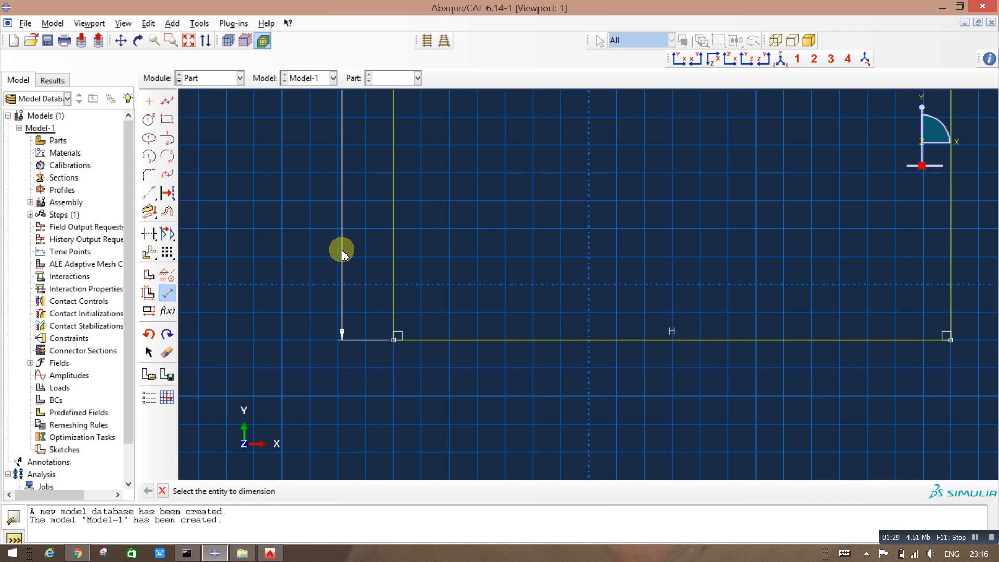
click(162, 491)
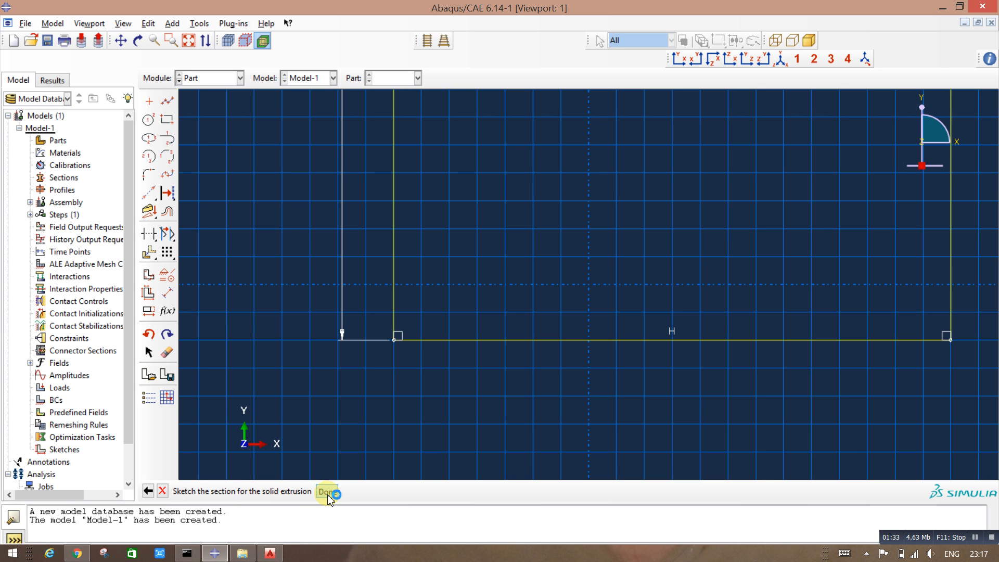
Step: Finish the beam section, check the beam length in the AutoCAD drawing, and extrude the section to a depth of 2700
click(326, 491)
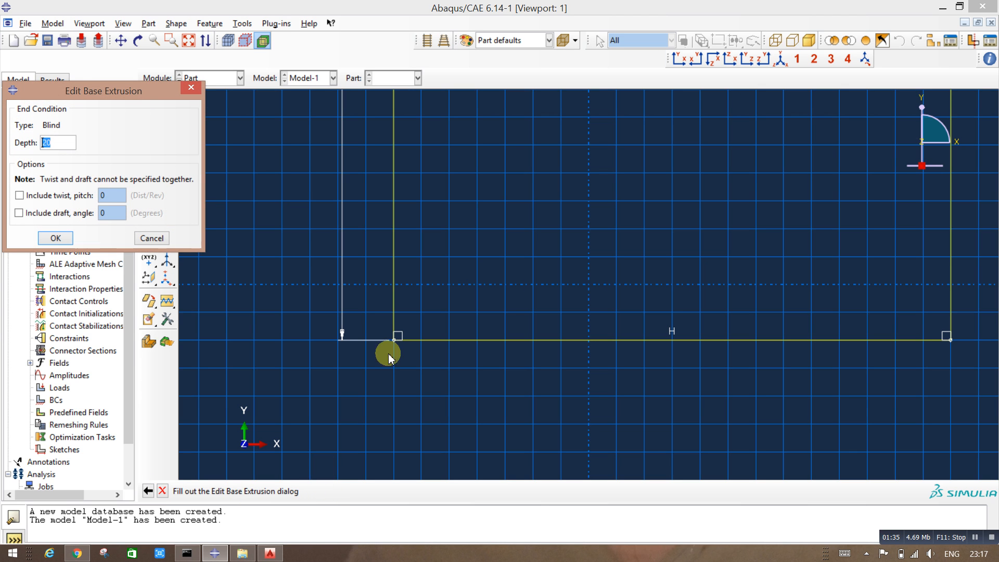
click(271, 553)
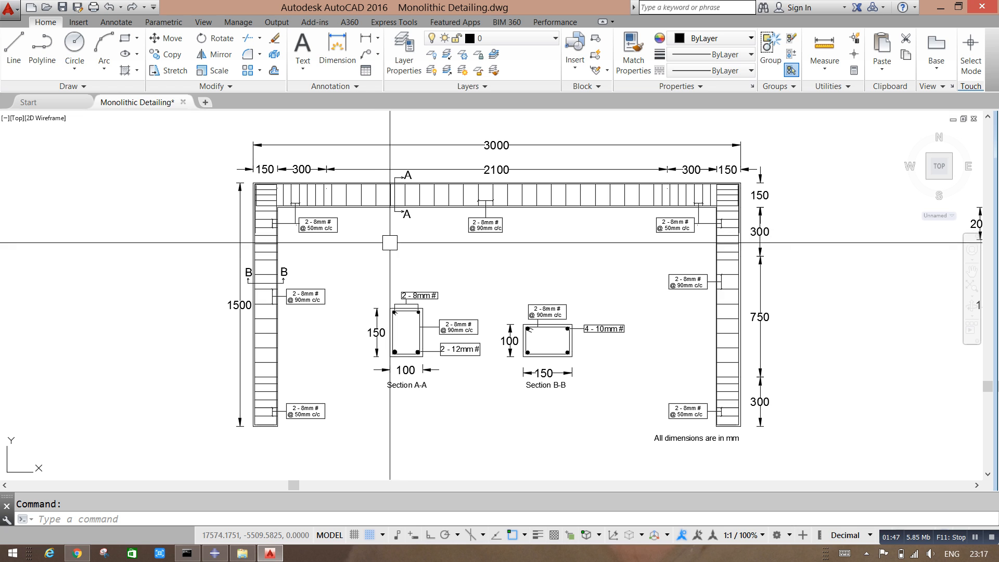
click(214, 553)
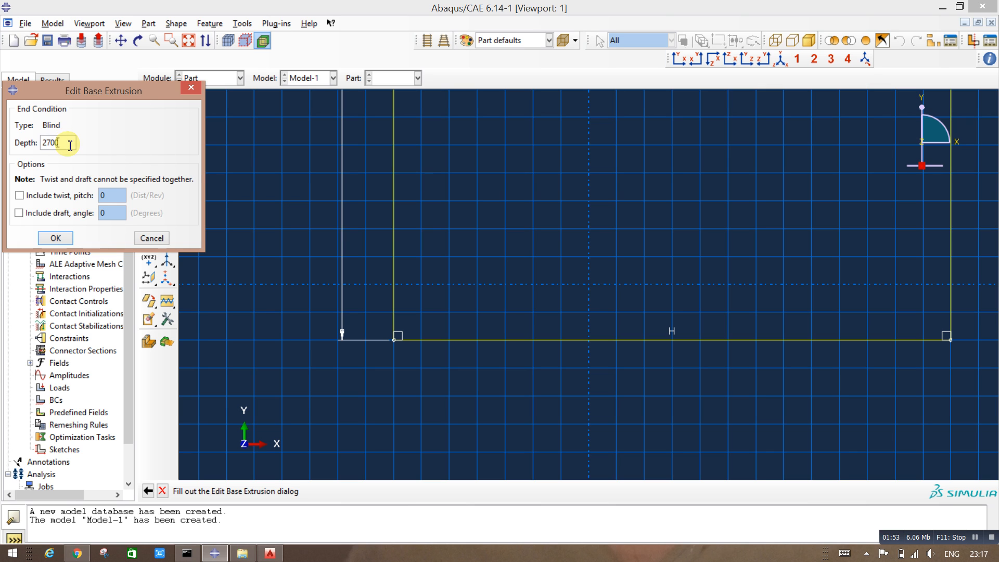
click(54, 239)
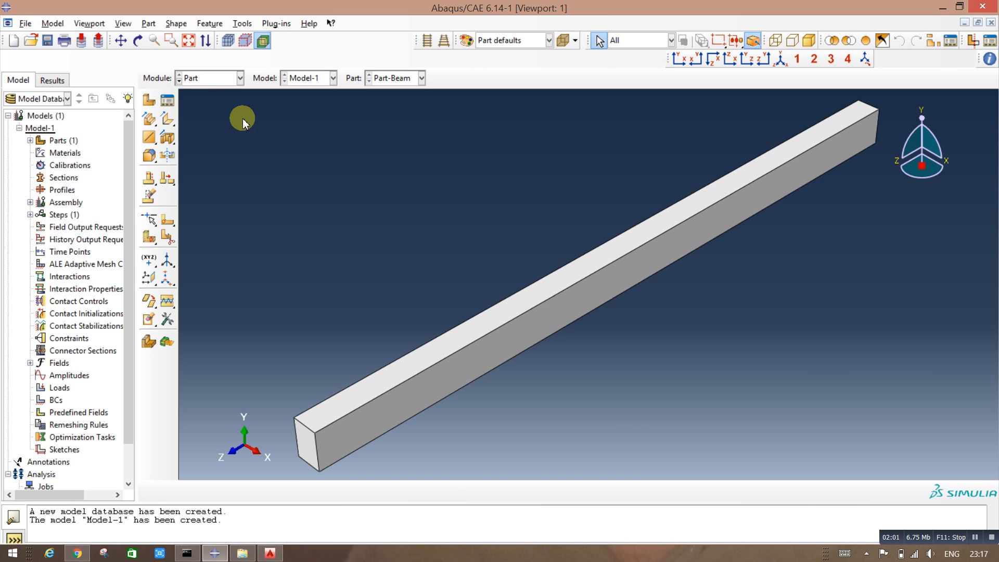
Step: Create a 3D deformable solid extrusion part named Part-Column and sketch a rectangle about 30 wide by 20 high
click(154, 102)
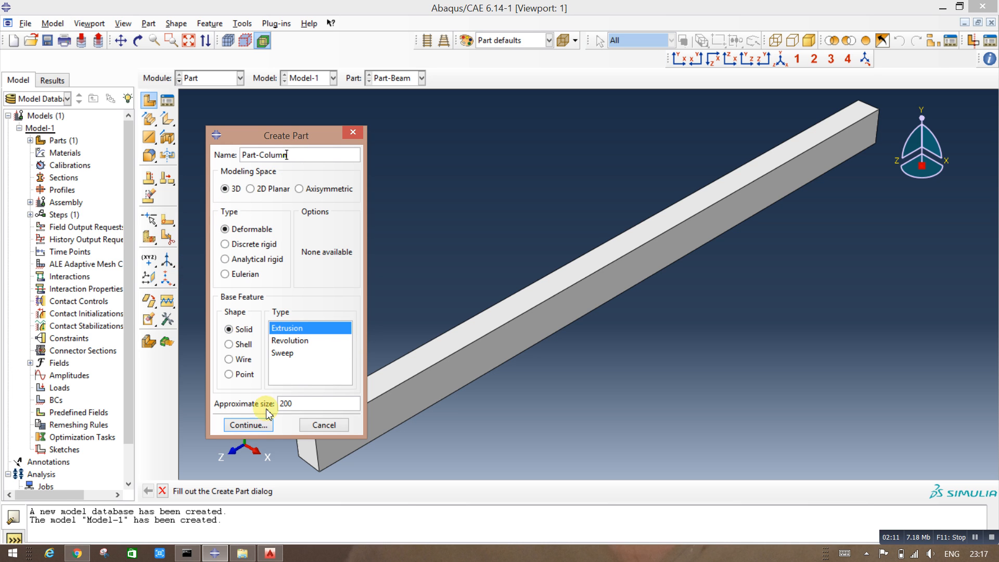
click(248, 425)
click(166, 119)
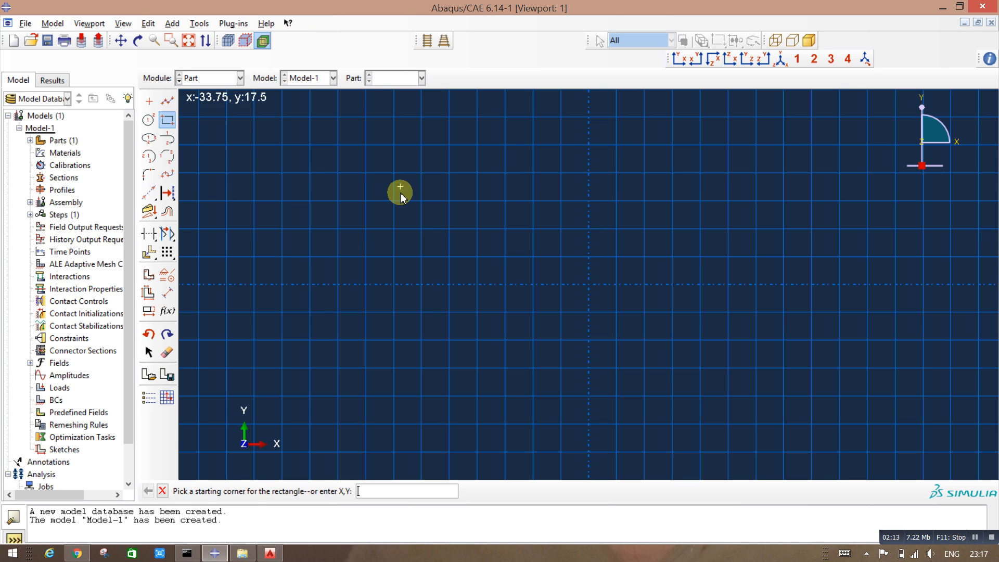
click(420, 201)
click(588, 311)
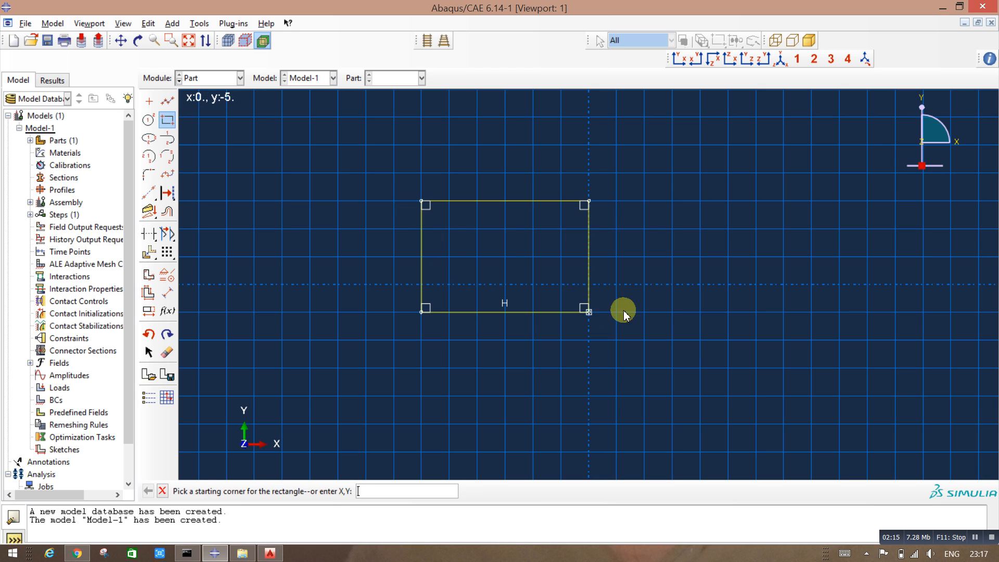
Step: Dimension the column rectangle to 150 wide by 100 high and extrude the section to a depth of 1500
click(167, 293)
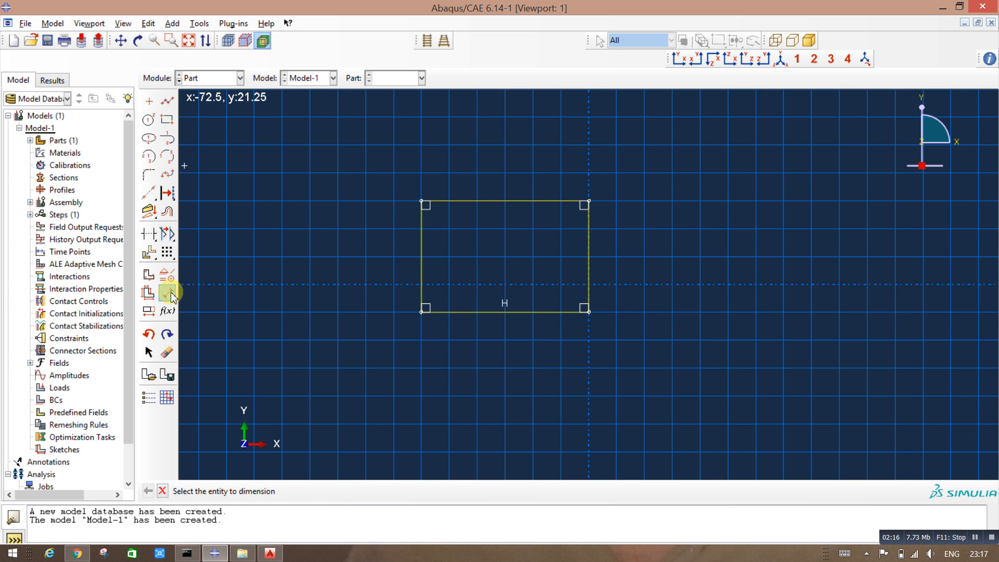
click(509, 200)
click(506, 162)
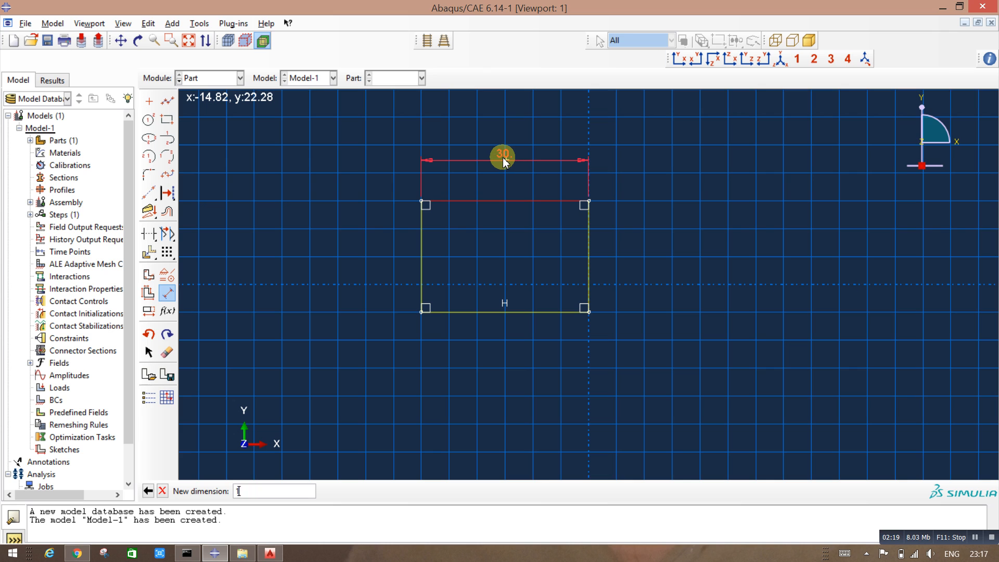
text(150)
key(Return)
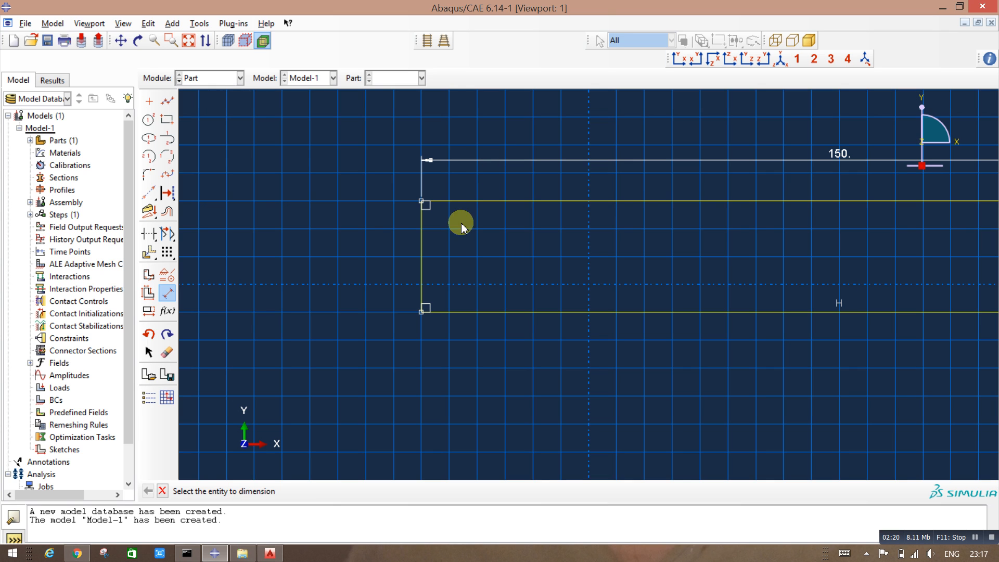
click(420, 247)
click(370, 258)
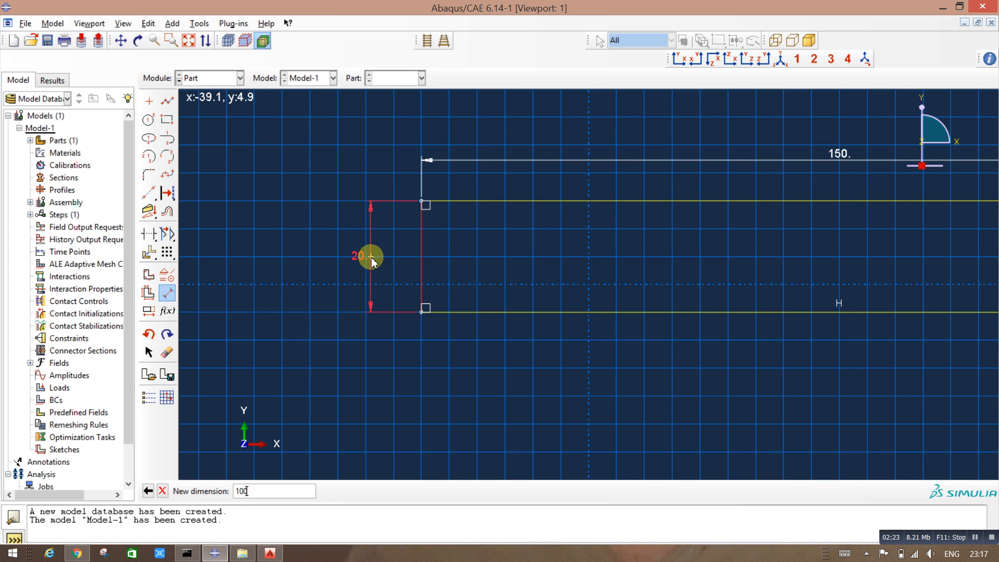
key(Return)
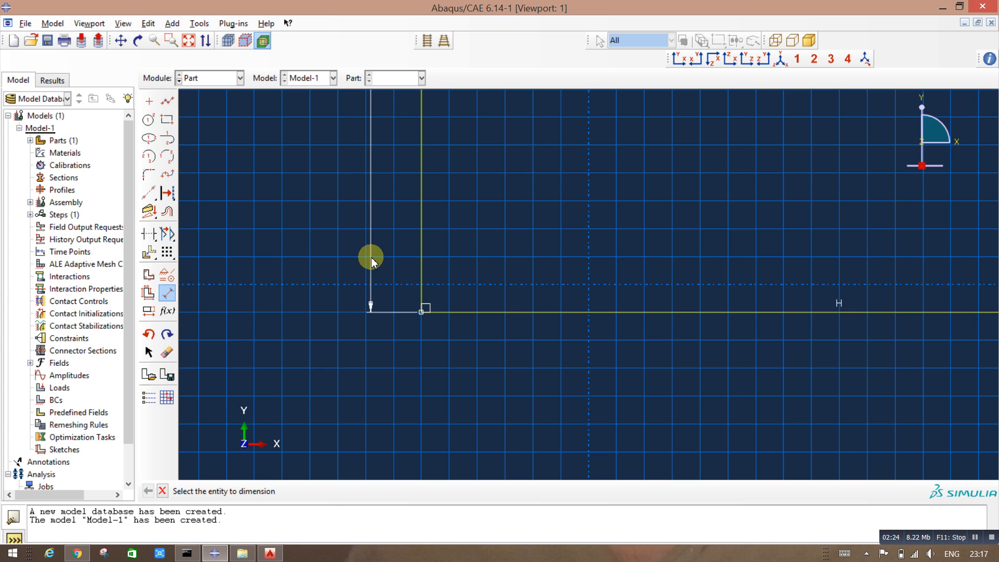
click(162, 492)
click(327, 491)
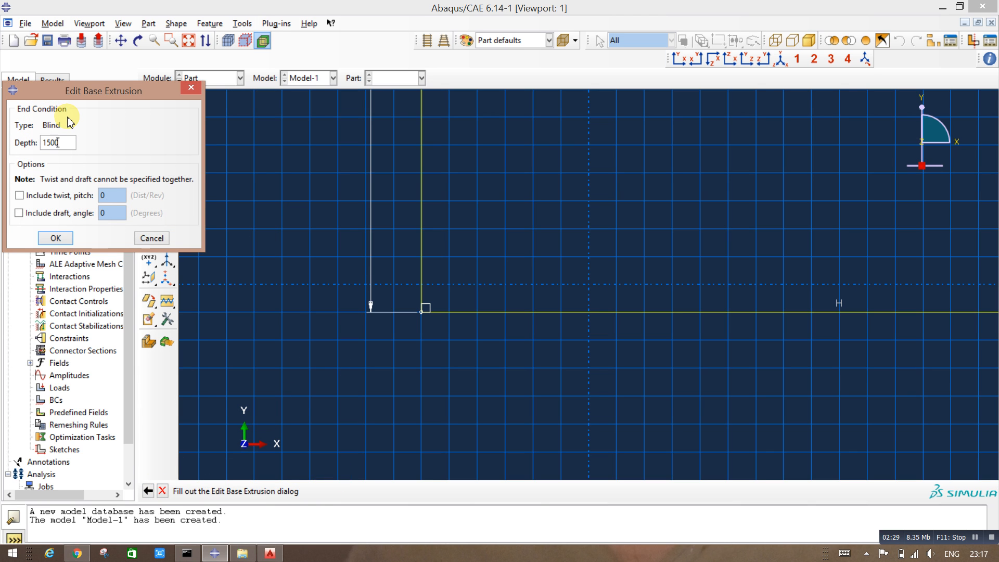
click(72, 240)
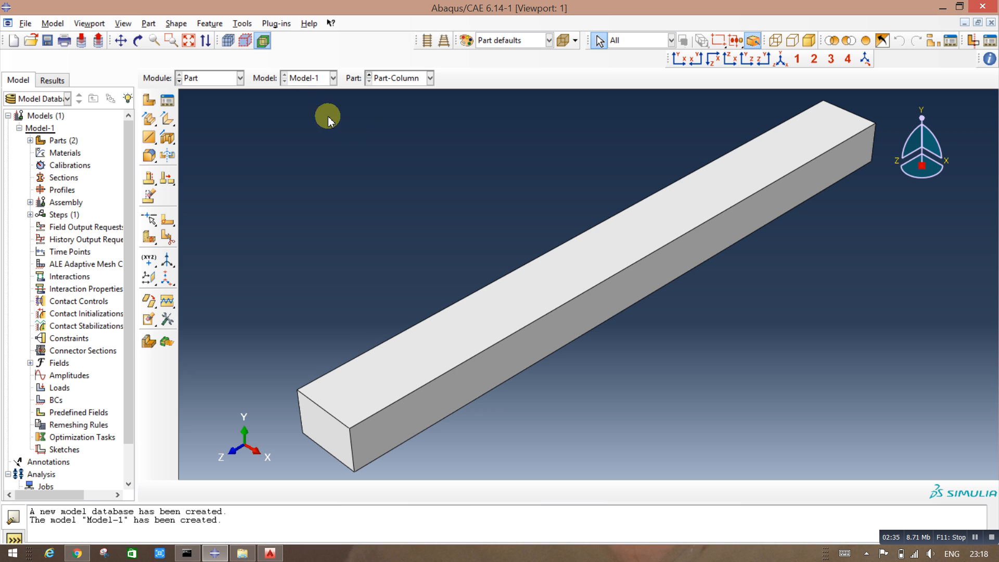
Step: Check the reinforcement sizes in the AutoCAD drawing and create a 3D deformable planar wire part named Part-8mm
click(149, 101)
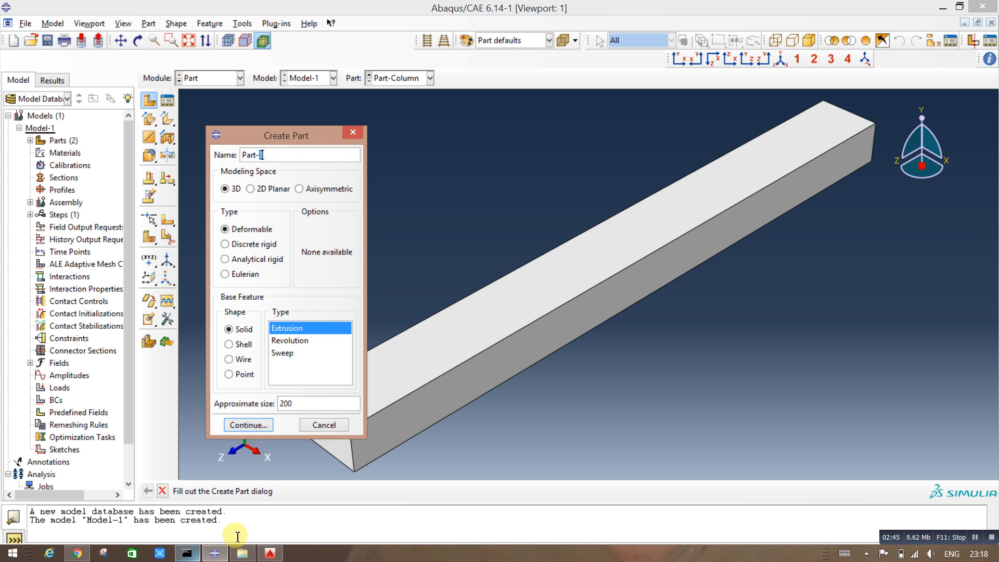
click(270, 555)
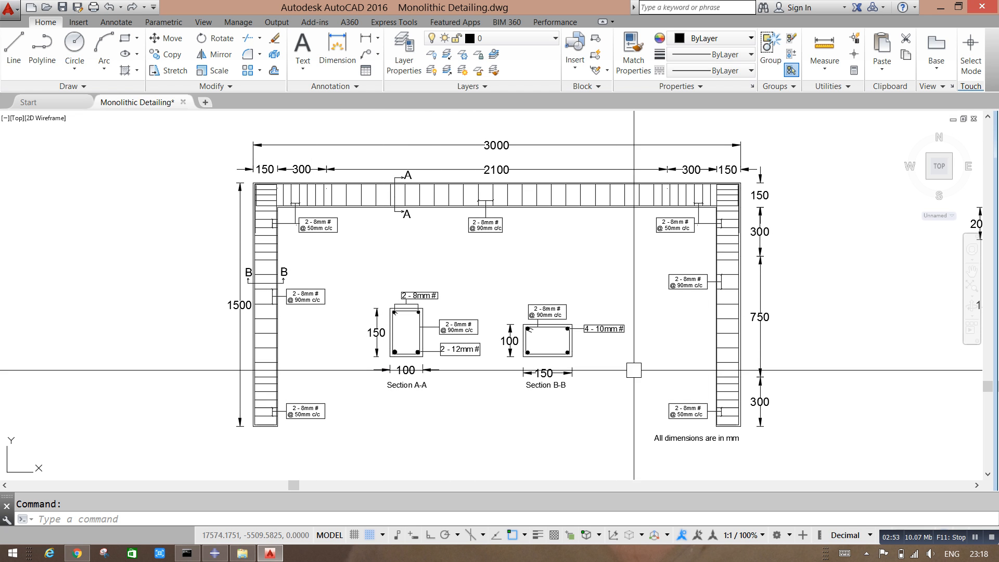
click(224, 553)
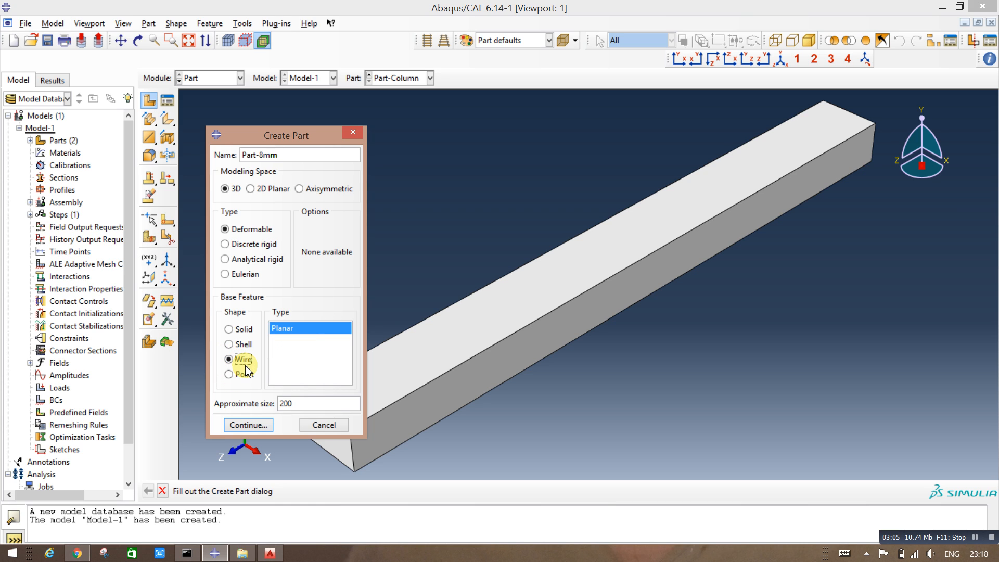
click(263, 427)
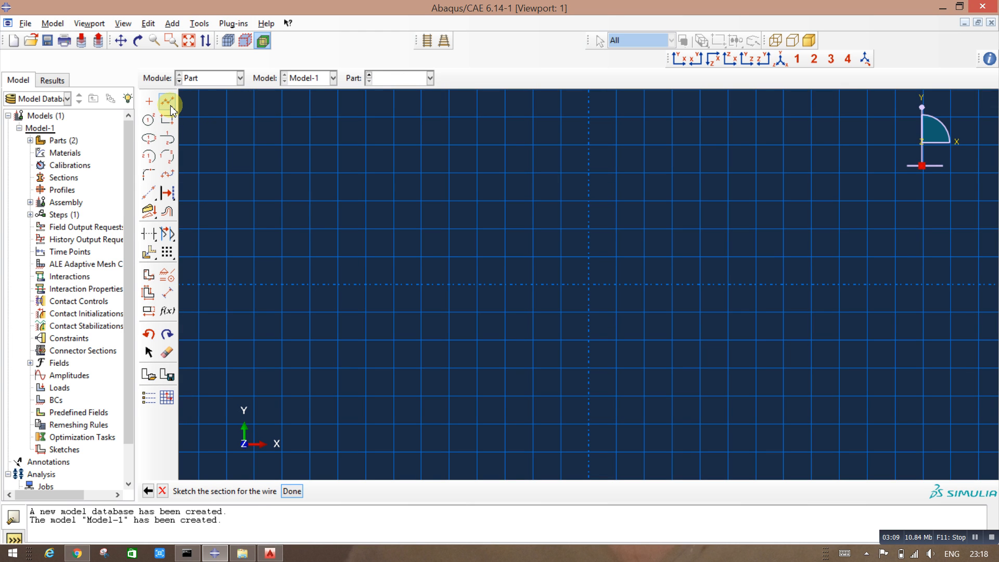
Step: Check the frame detailing in the AutoCAD drawing and sketch a connected wire open at the bottom, about 100 wide with legs about 20 long
click(270, 552)
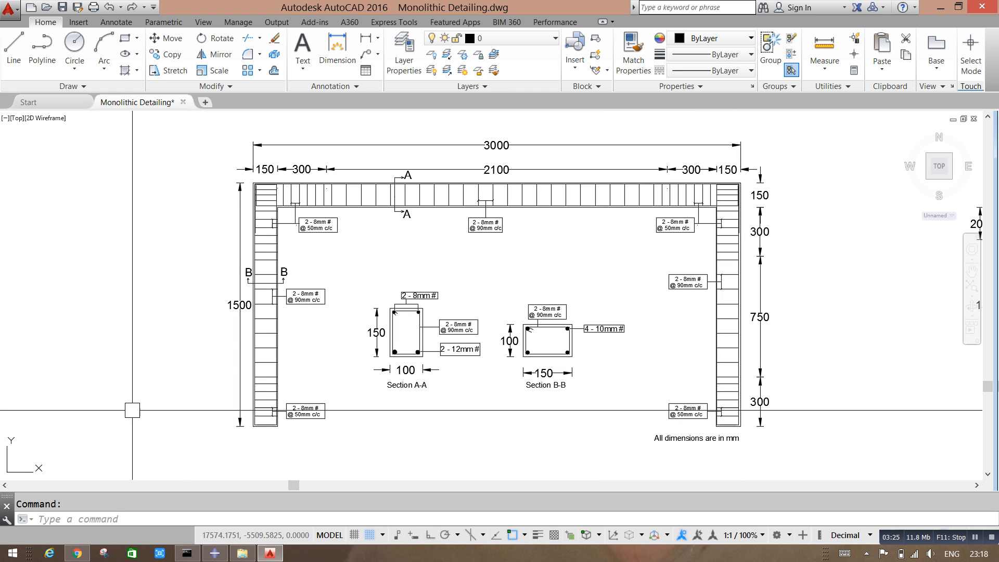
click(214, 554)
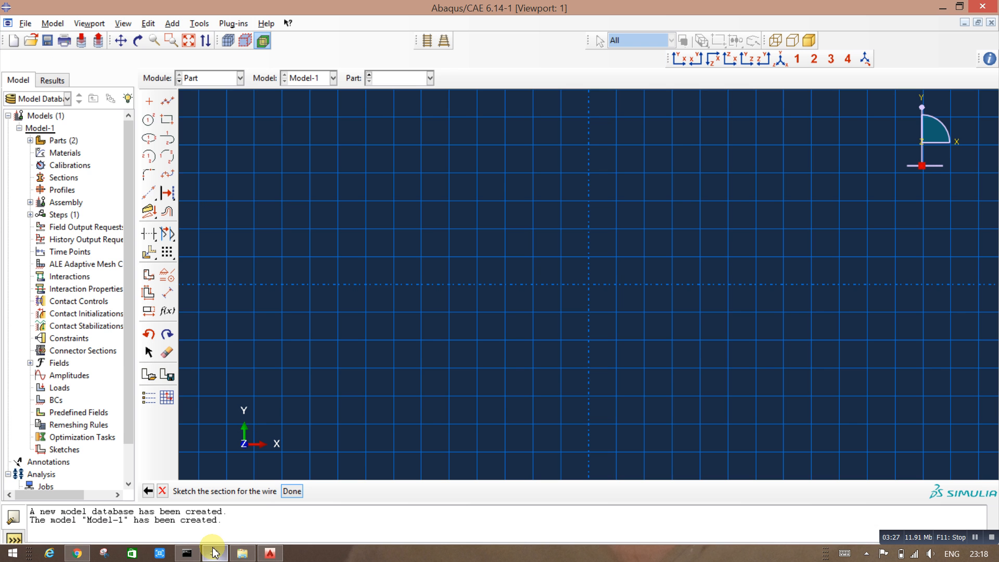
click(166, 102)
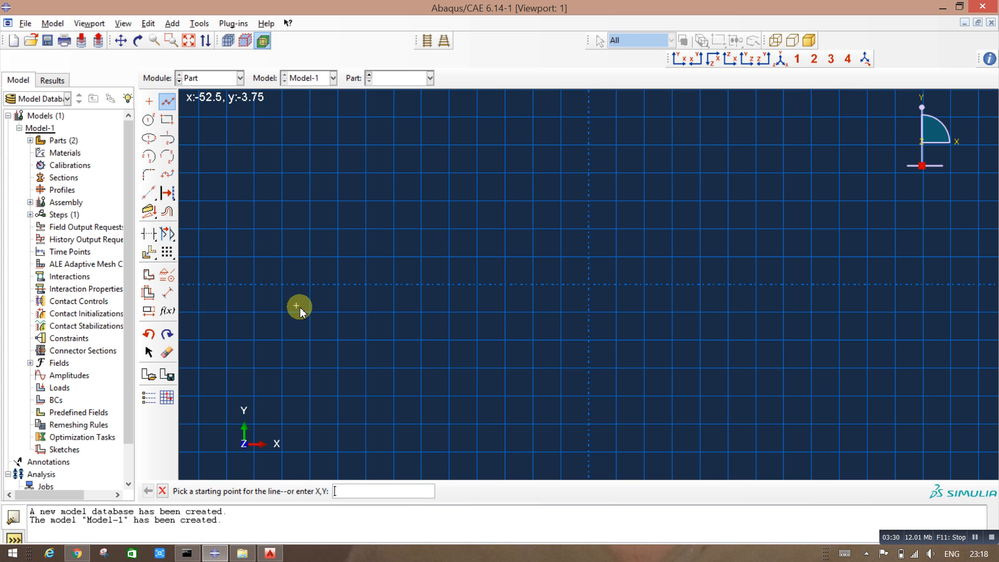
click(281, 284)
click(282, 172)
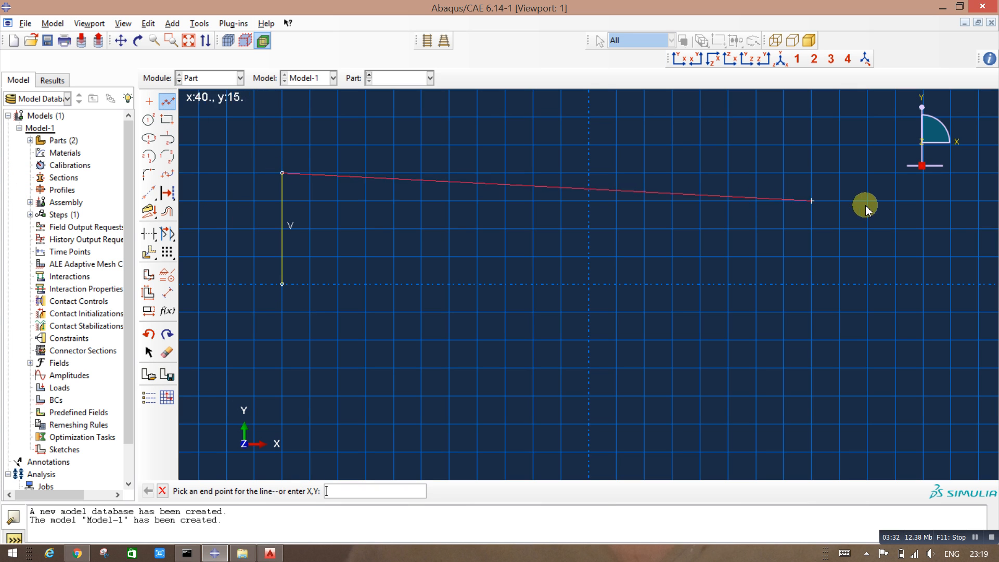
click(838, 172)
click(838, 284)
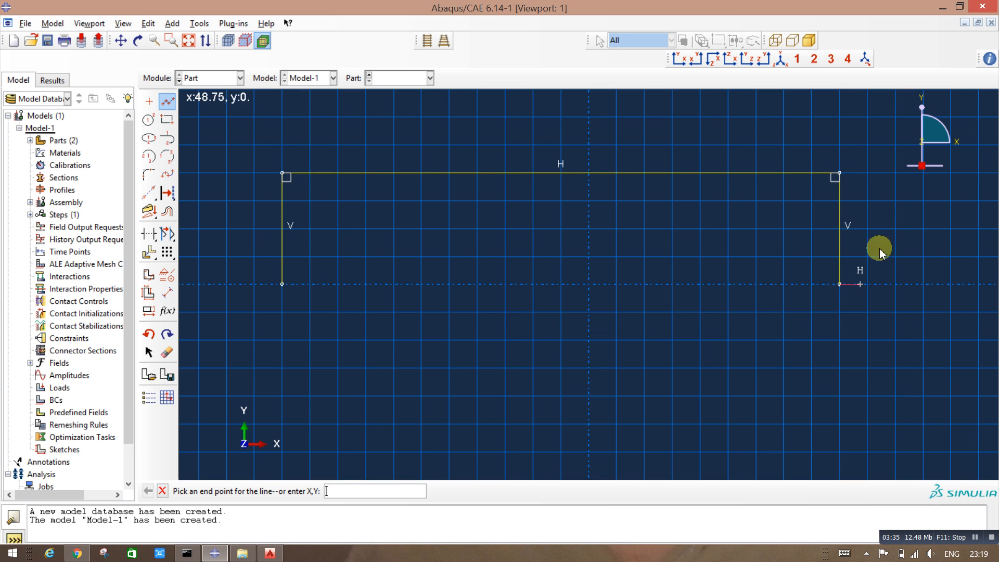
Step: Dimension the wire's horizontal segment to 2960 and its right leg to 400
click(170, 295)
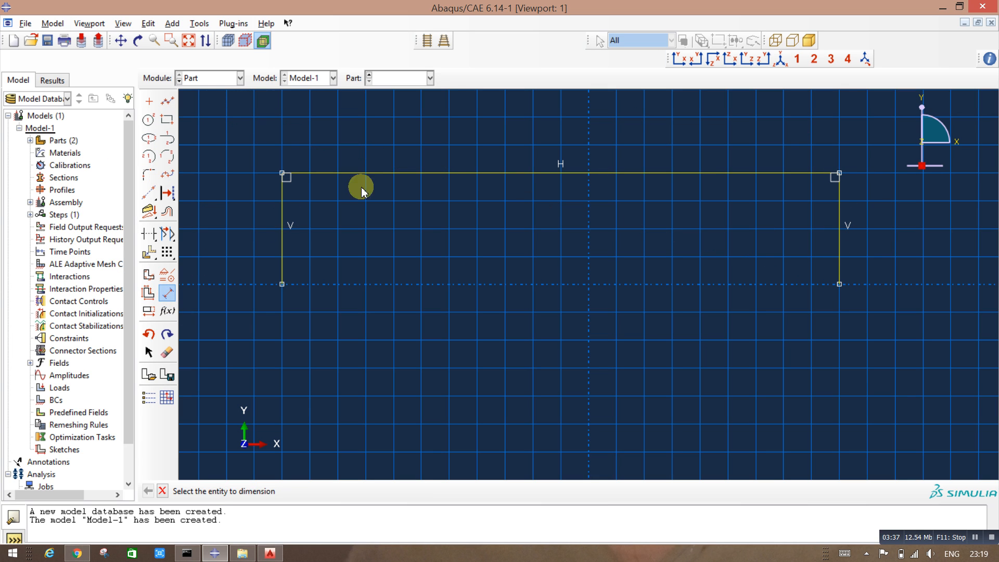
click(434, 174)
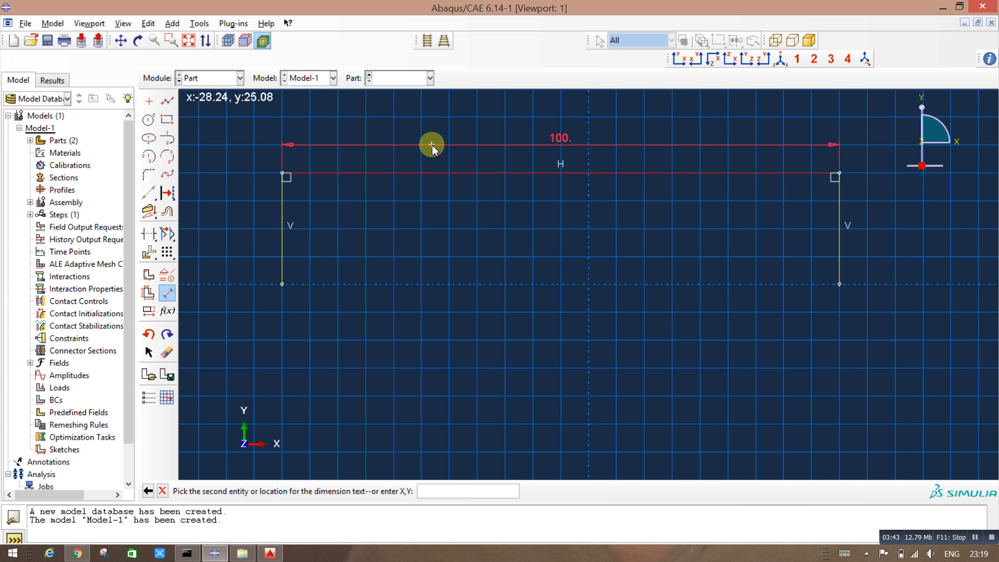
click(431, 147)
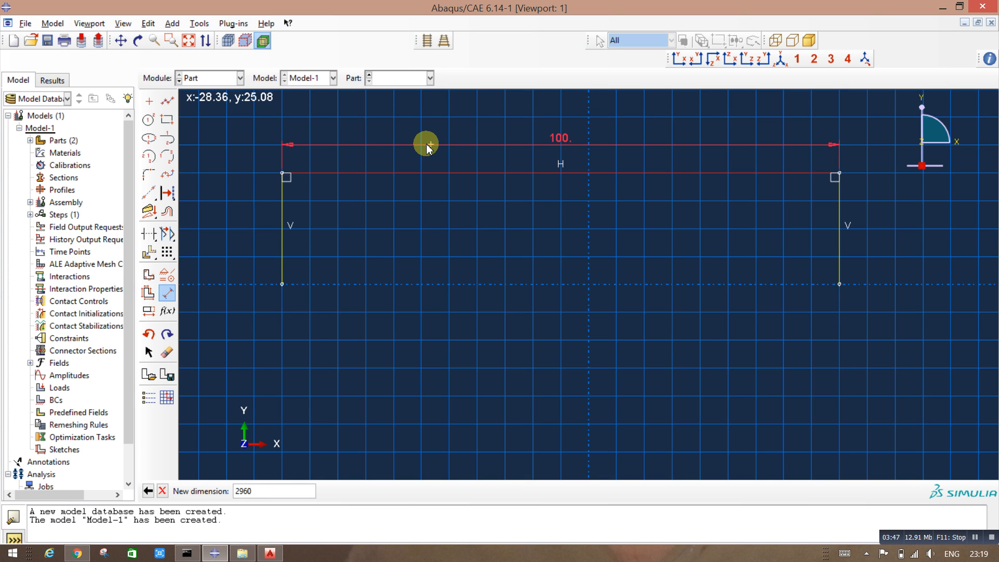
key(Return)
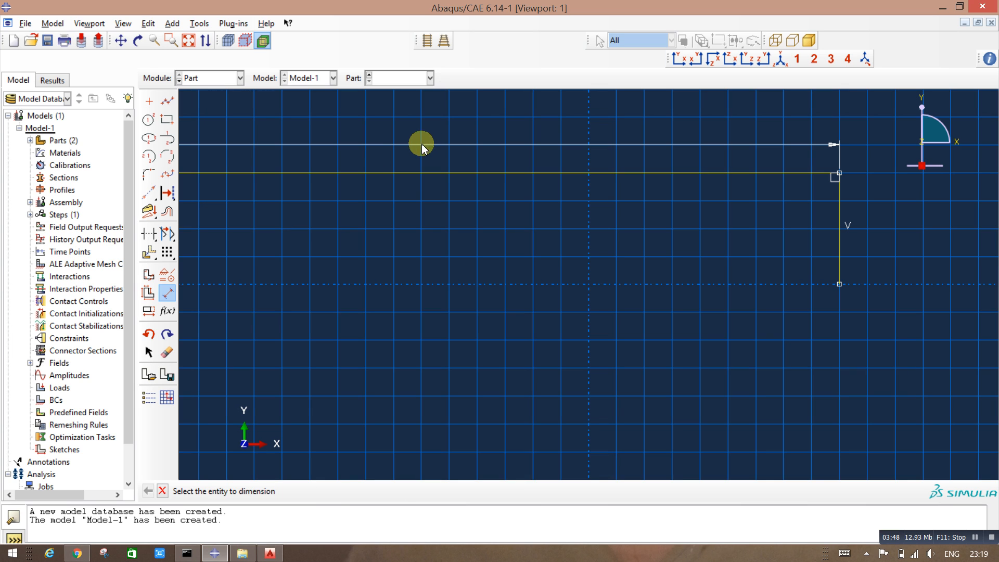
click(840, 235)
click(887, 231)
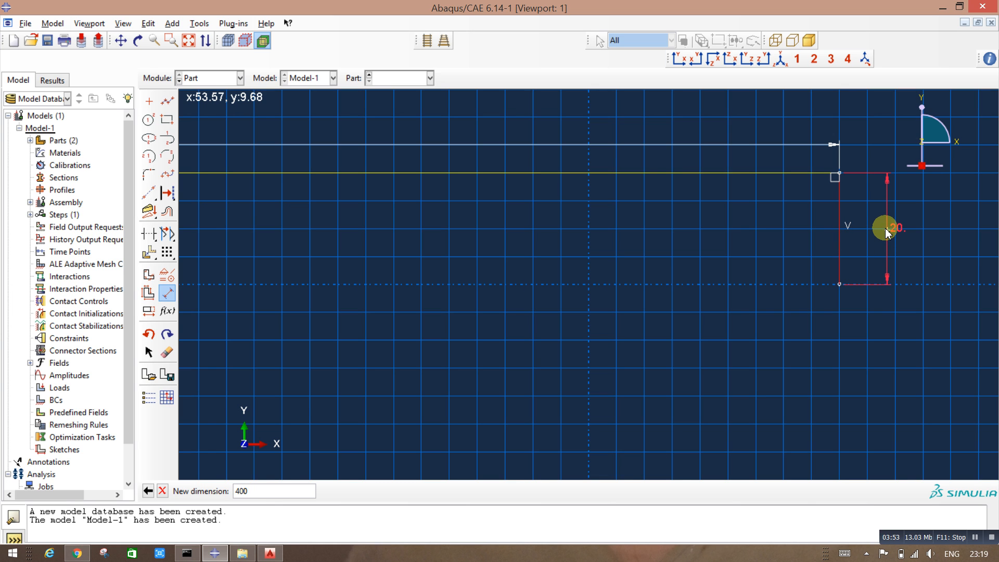
key(Return)
Step: Dimension the wire's left leg to 400 and finish the Part-8mm sketch
scroll(910, 323, down, 4)
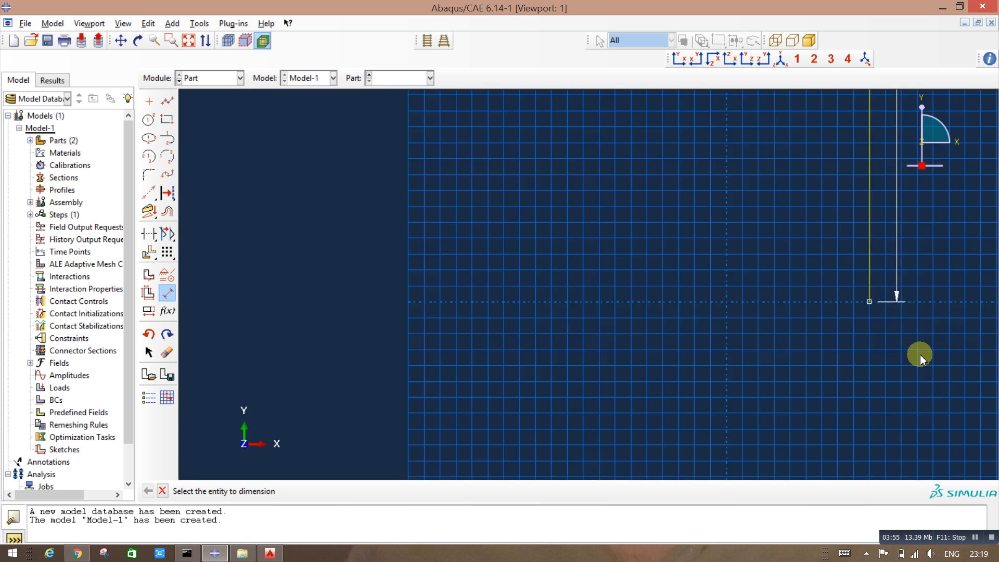
scroll(913, 357, down, 5)
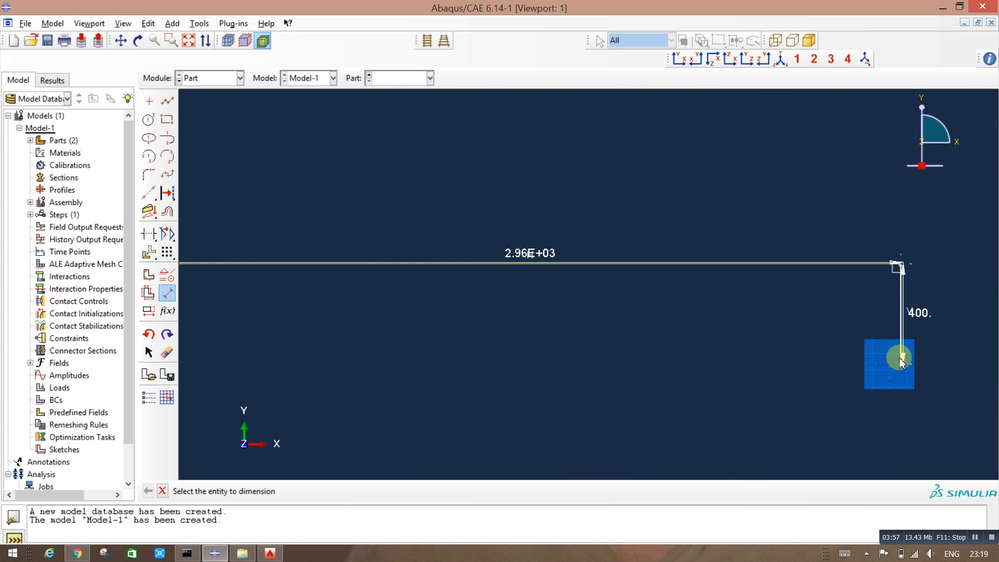
scroll(431, 297, up, 8)
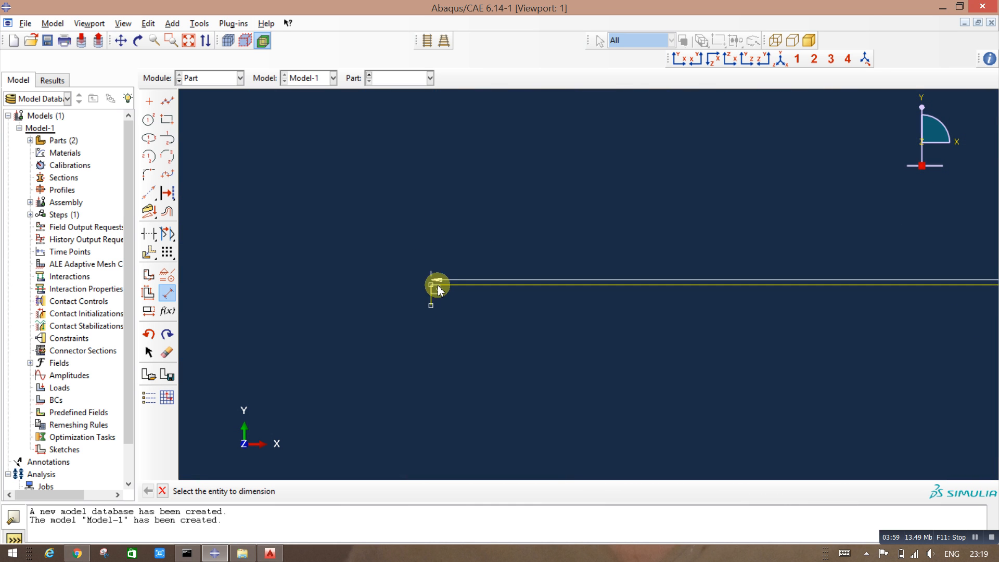
scroll(432, 299, up, 4)
click(398, 291)
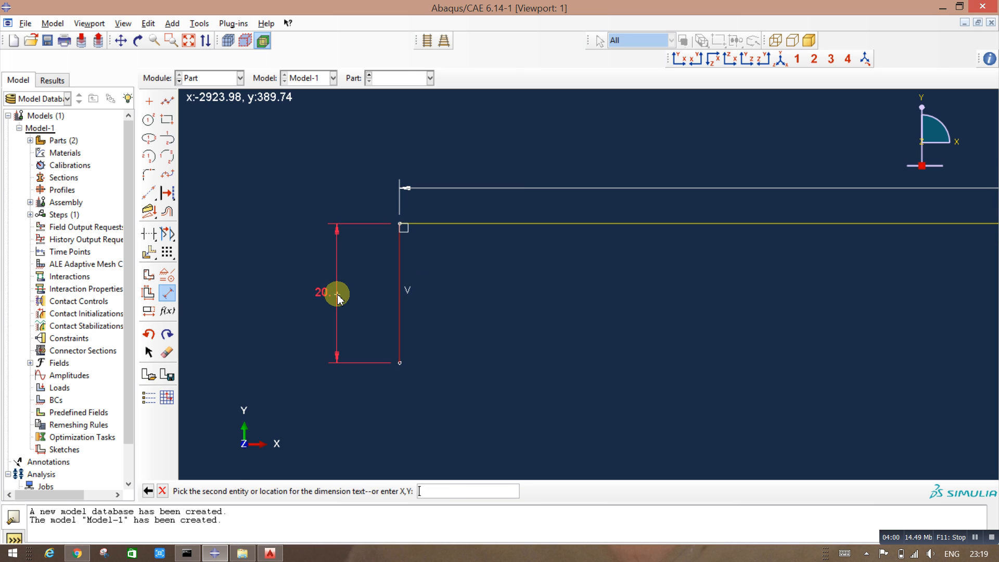
click(337, 299)
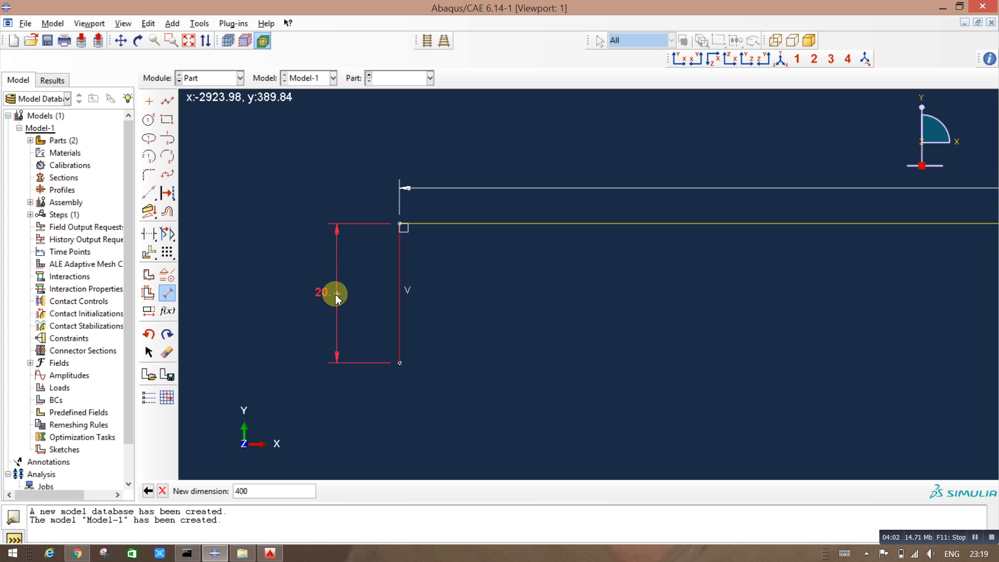
key(Return)
click(162, 491)
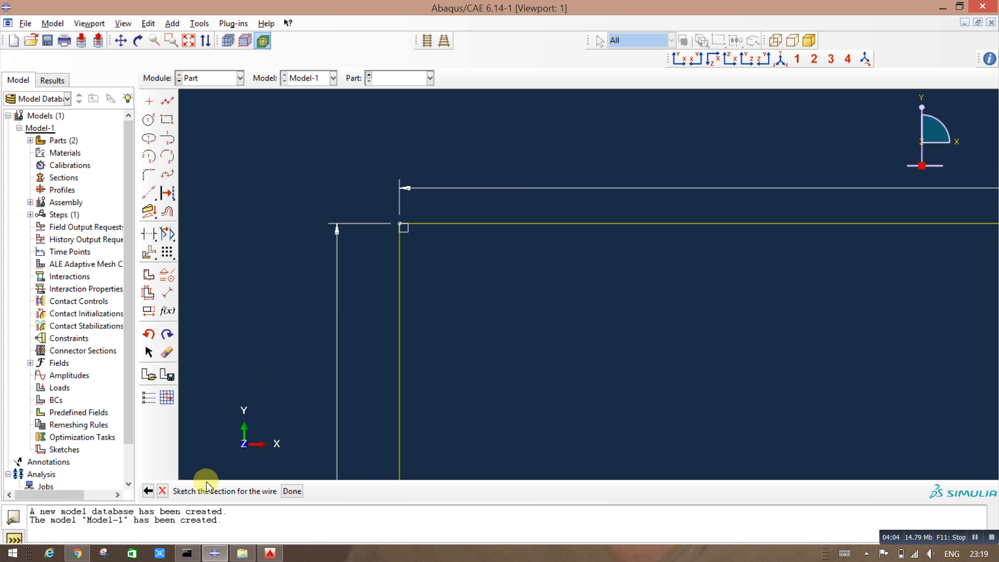
click(290, 491)
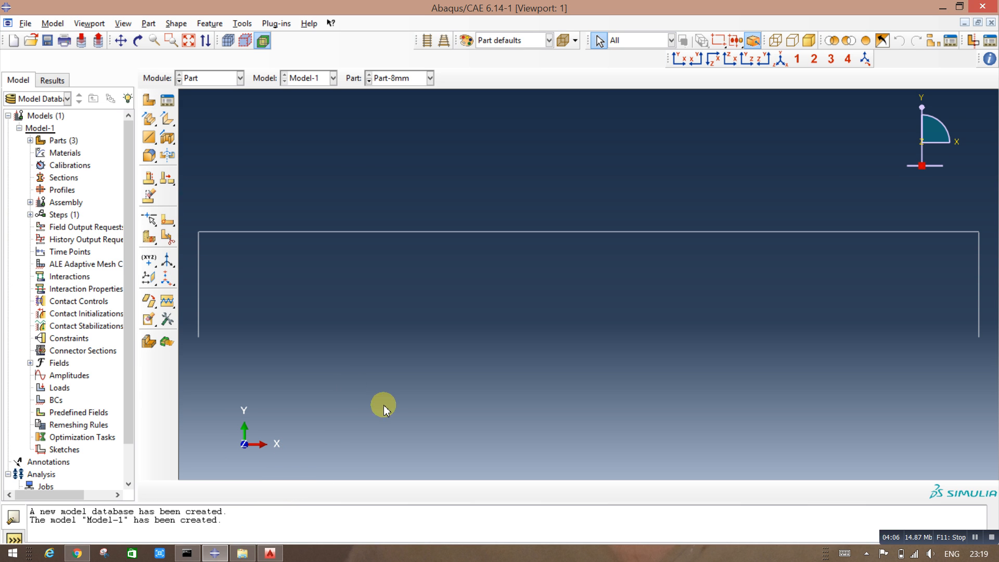
Step: Create a 3D deformable planar wire part named Part-10mm and sketch a horizontal line about 90 long through the origin axis
click(152, 104)
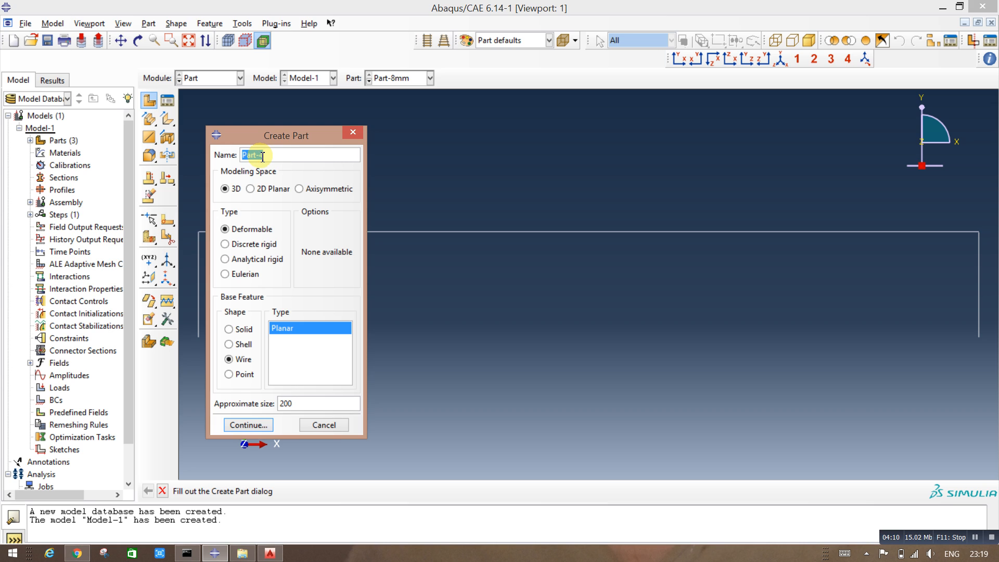
drag(263, 157, 283, 160)
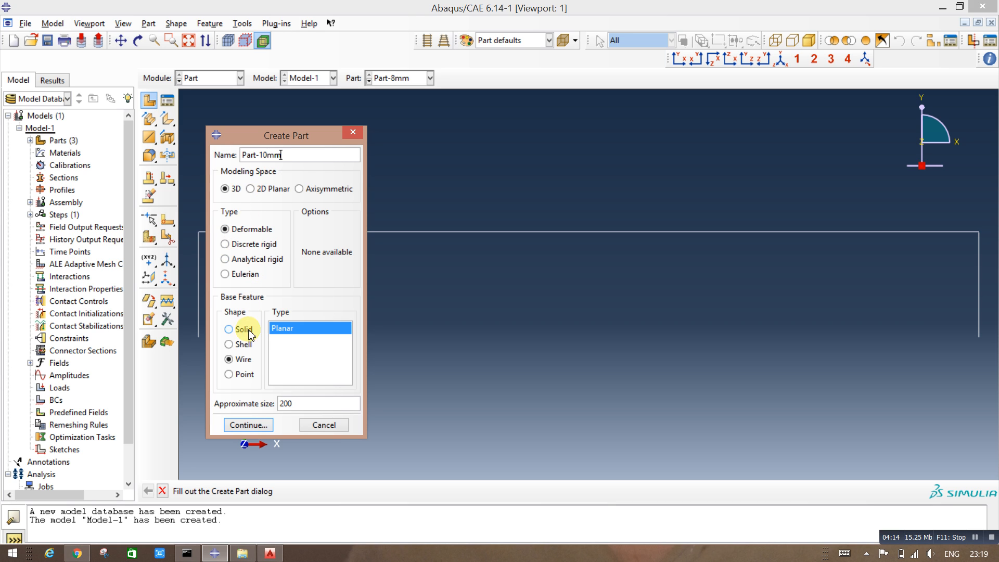
click(248, 425)
click(167, 101)
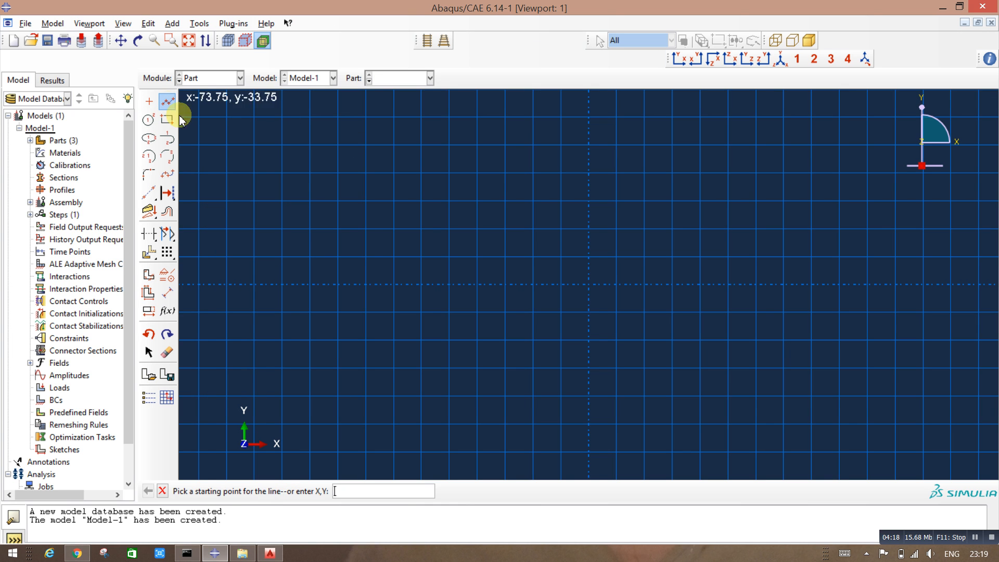
click(253, 284)
click(756, 284)
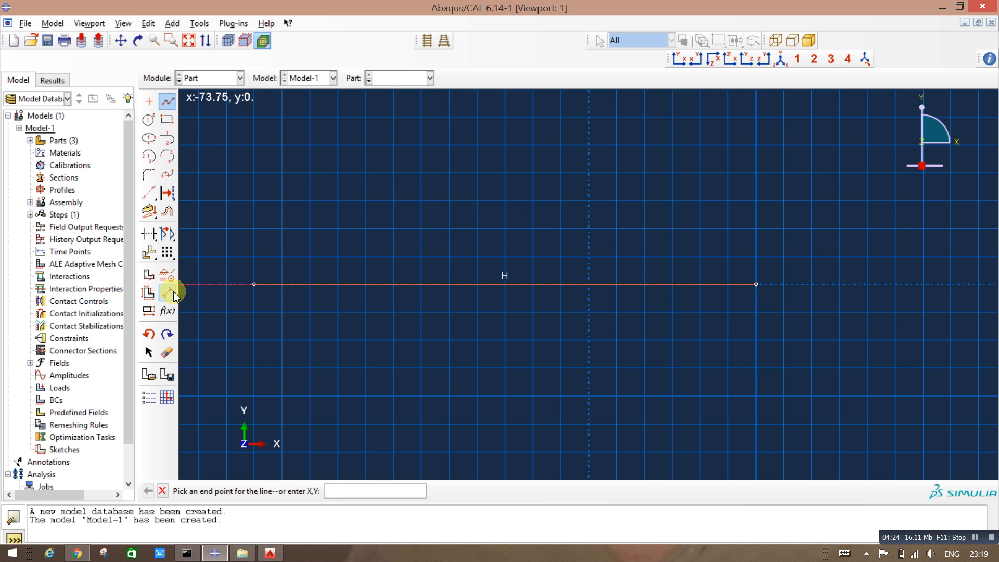
Step: Dimension the horizontal line to 1460 and finish the Part-10mm sketch
click(167, 293)
click(517, 285)
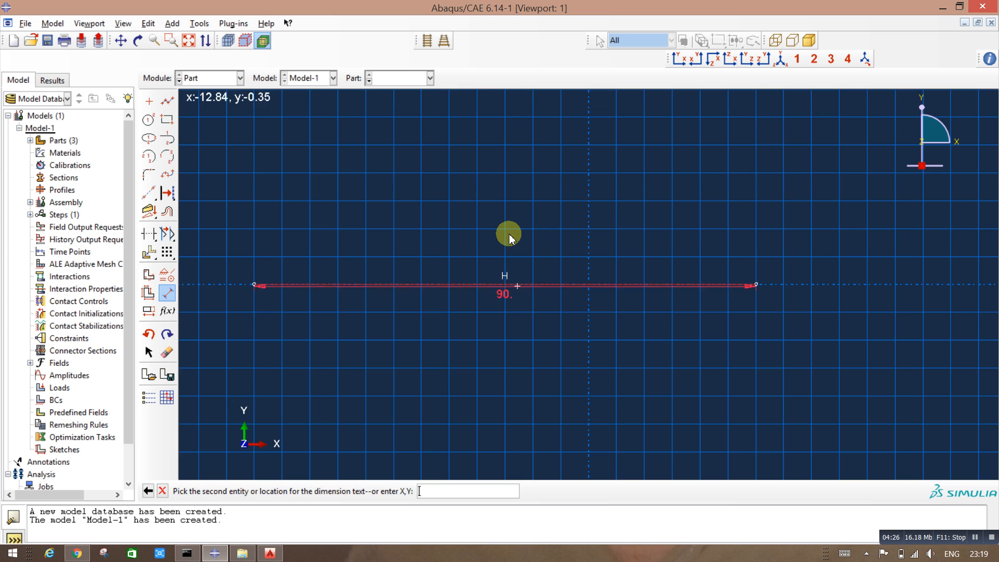
click(504, 224)
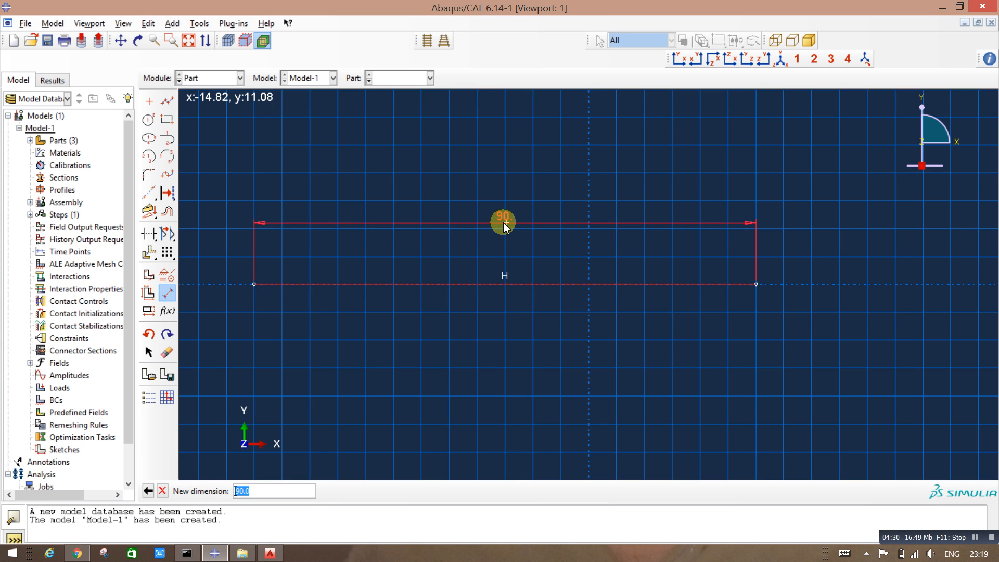
text(1460)
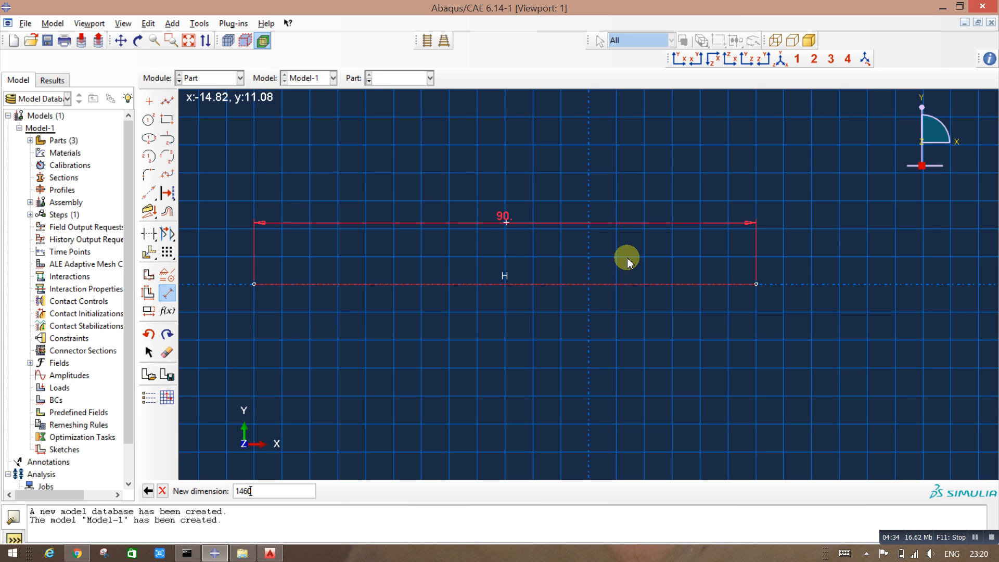
key(Return)
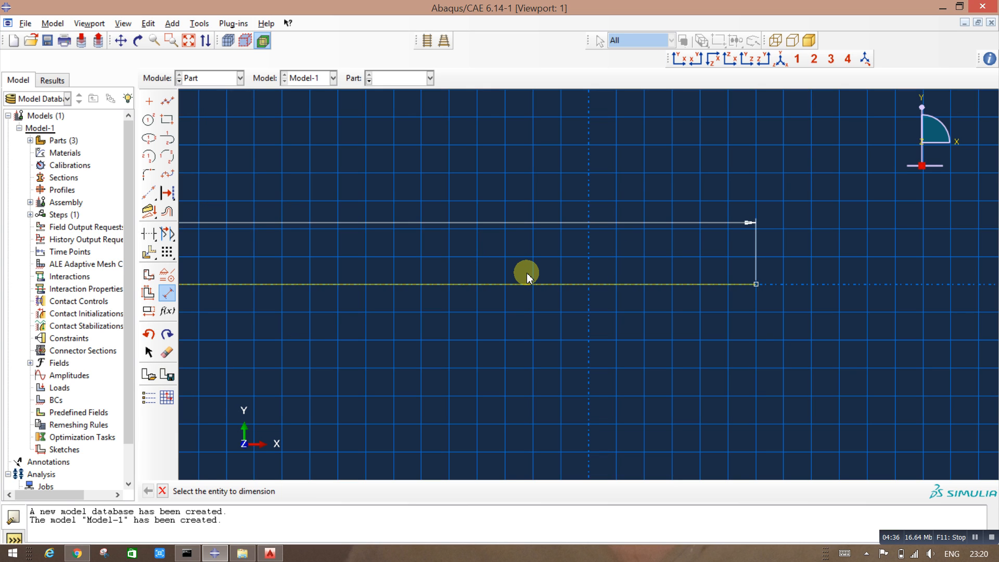
click(162, 490)
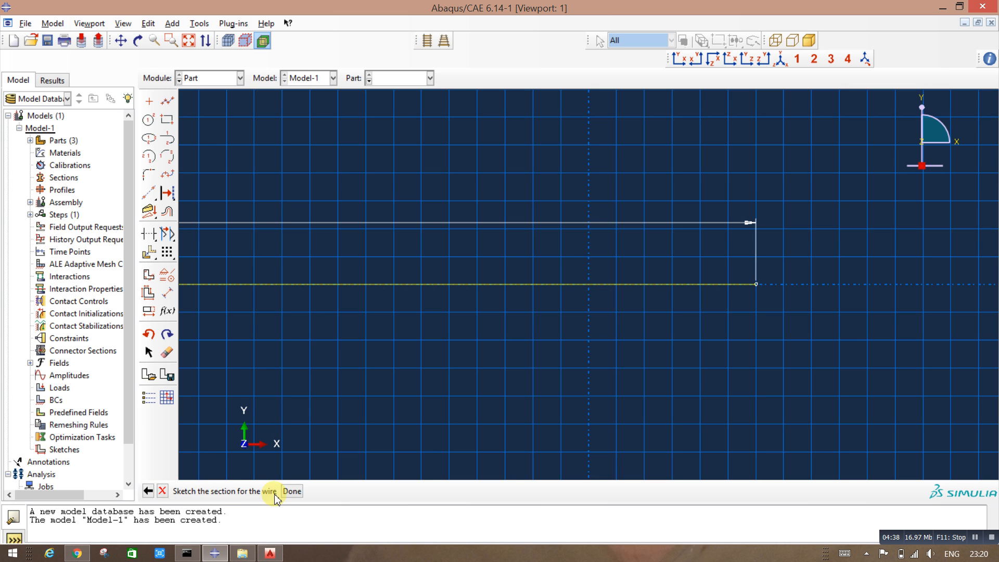
click(292, 491)
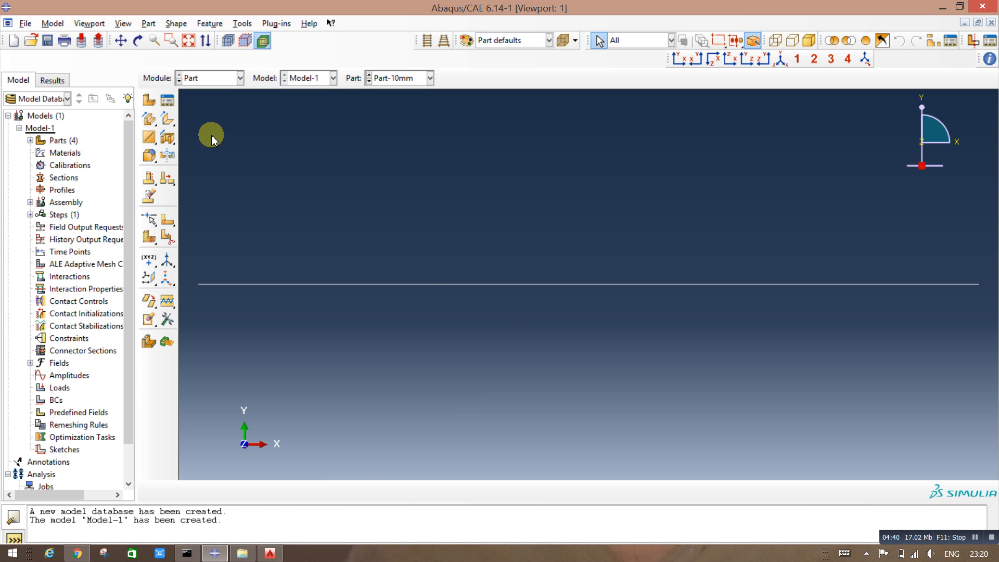
Step: Create a 3D deformable planar wire part named Part-12mm and sketch a U-shaped wire about 95 wide with upward legs about 15 long
click(148, 101)
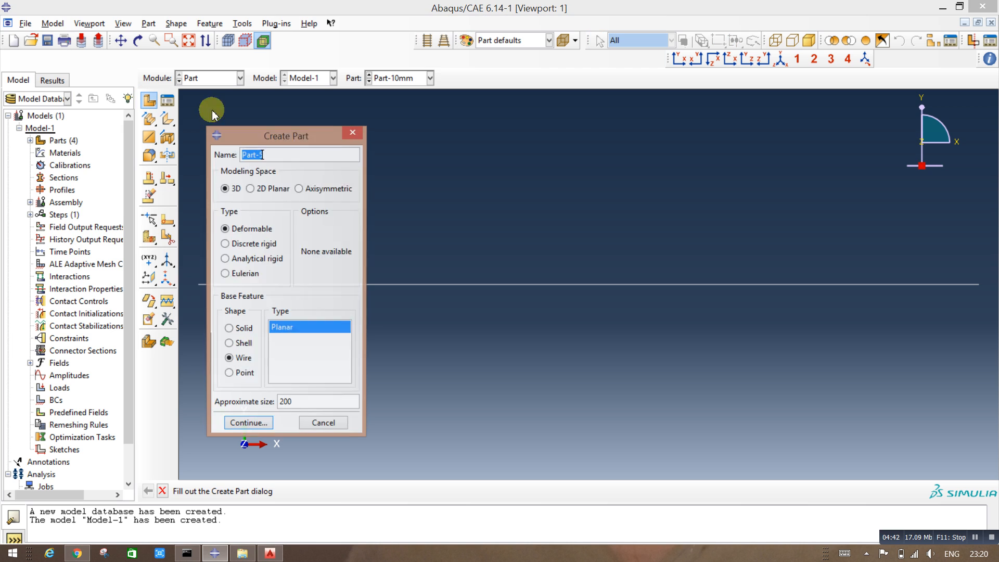
drag(259, 155, 277, 160)
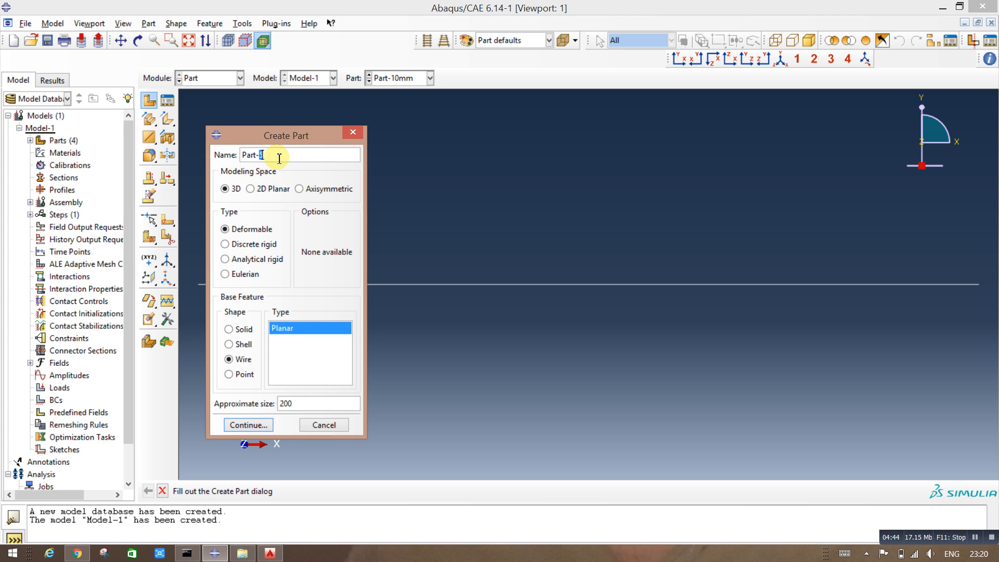
text(12mm)
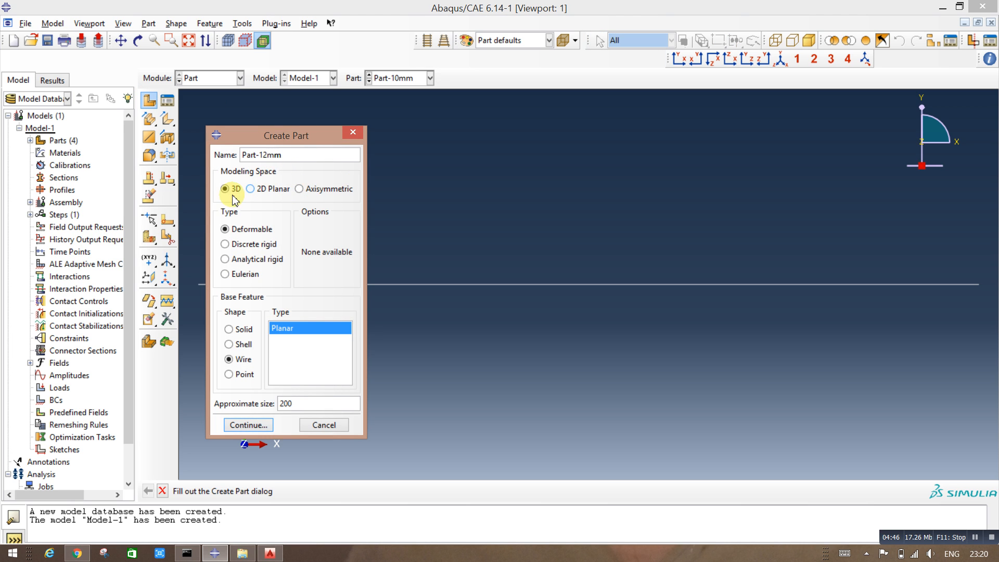
click(247, 425)
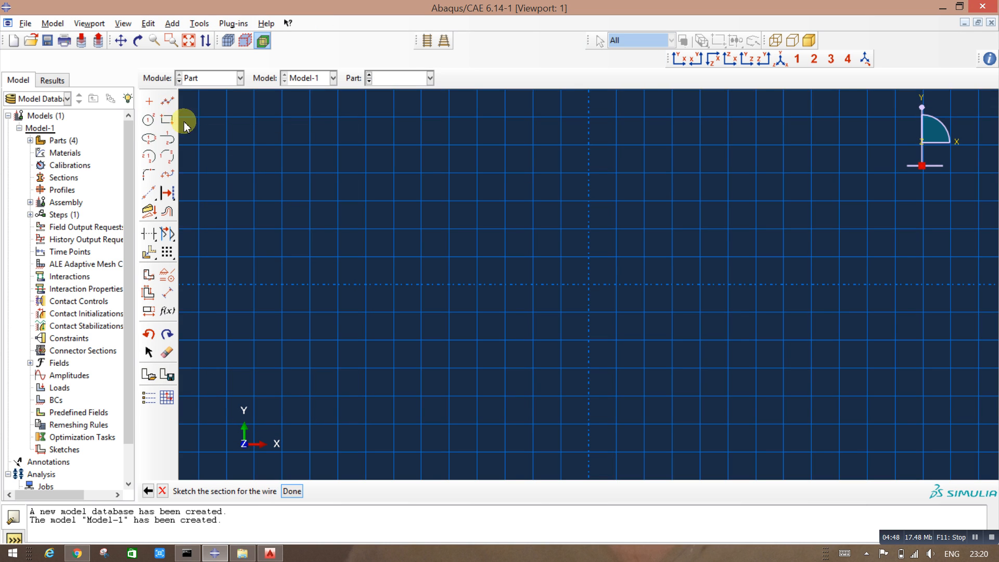
click(253, 229)
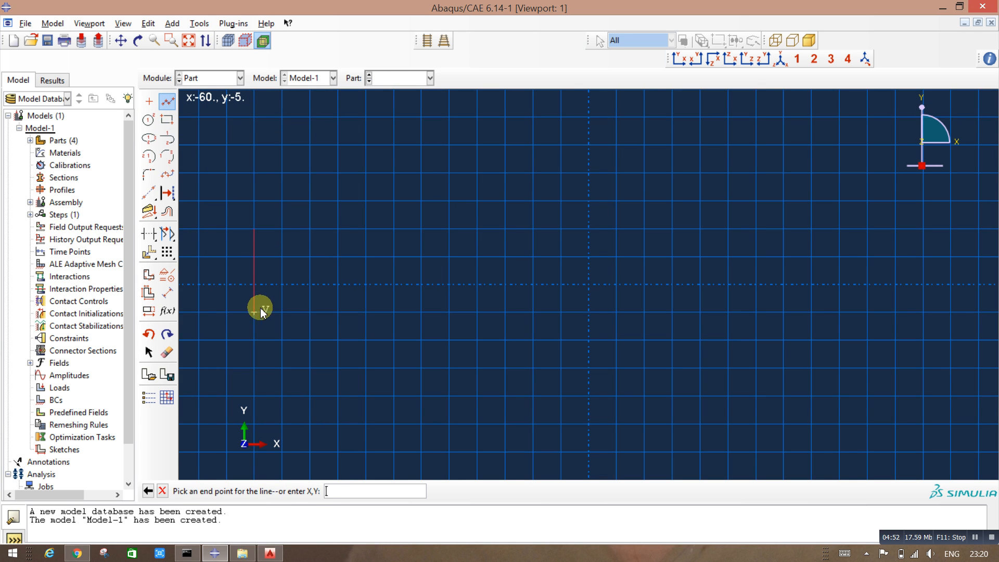
click(254, 312)
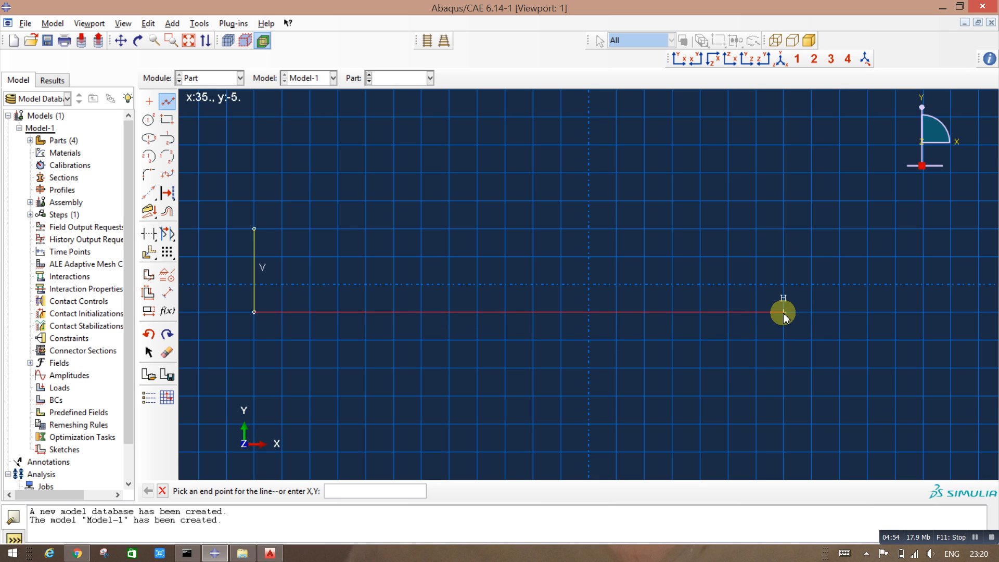
click(782, 312)
click(784, 229)
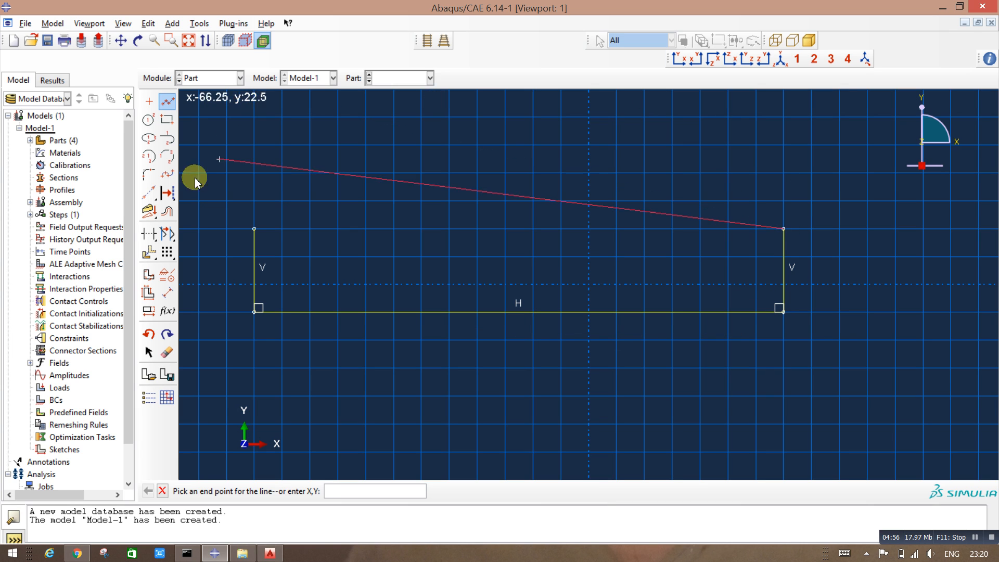
Step: Dimension both upright legs of the U-shaped Part-12mm wire to 110
click(167, 294)
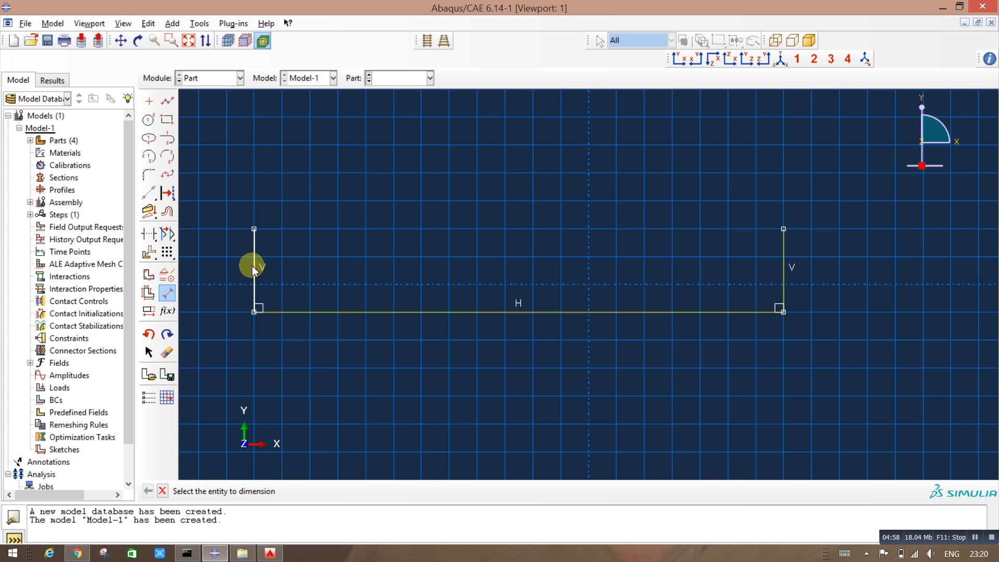
click(253, 264)
click(229, 268)
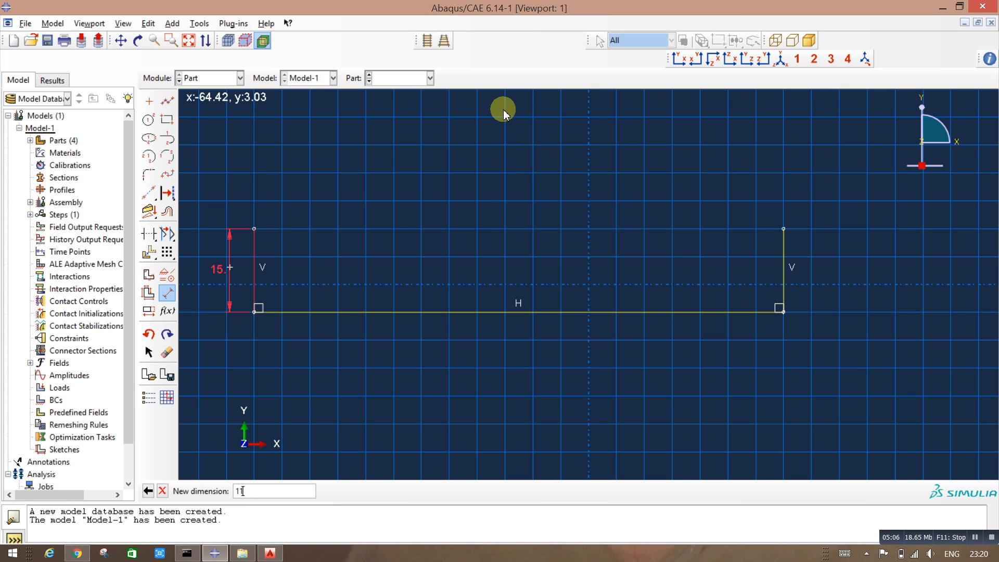
key(Return)
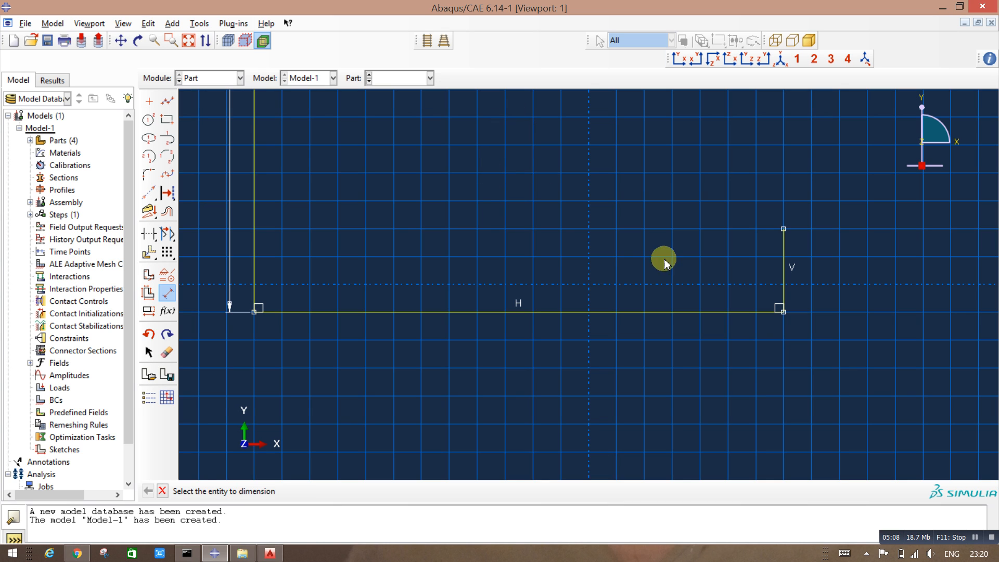
click(784, 268)
click(852, 278)
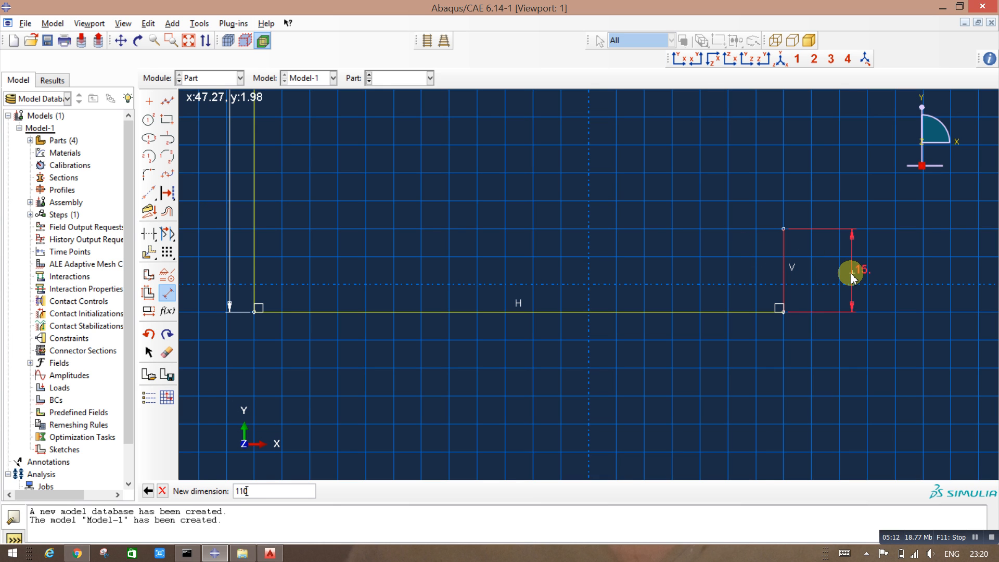
key(Return)
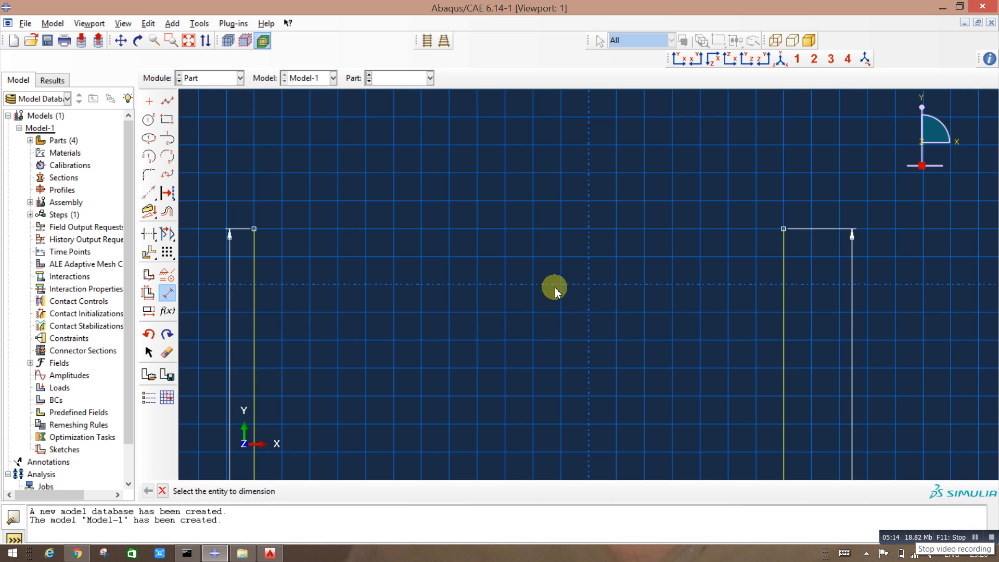
Step: Dimension the U-shaped wire's horizontal base to 2960 and finish the Part-12mm sketch
scroll(550, 210, down, 2)
scroll(551, 214, up, 9)
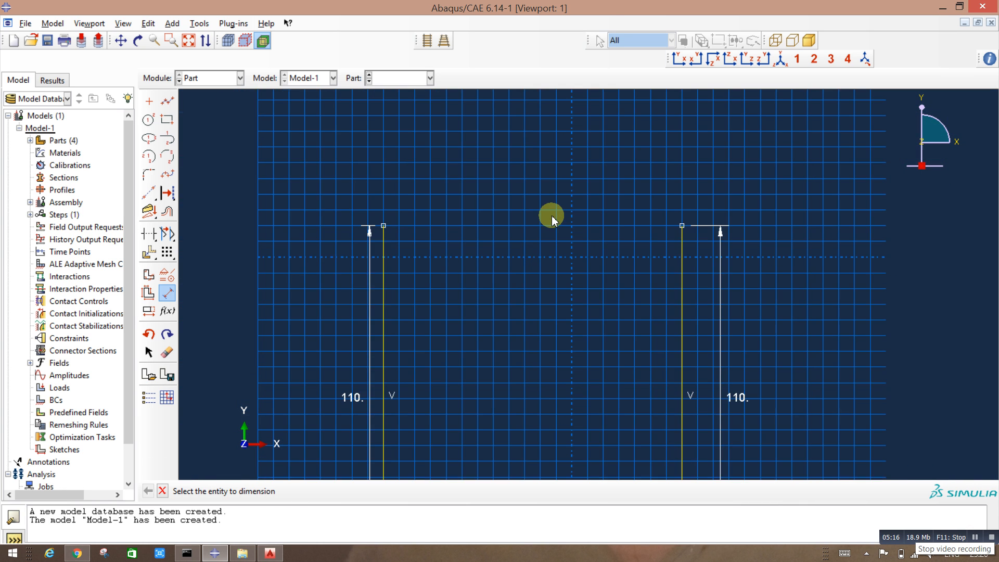
scroll(537, 426, down, 5)
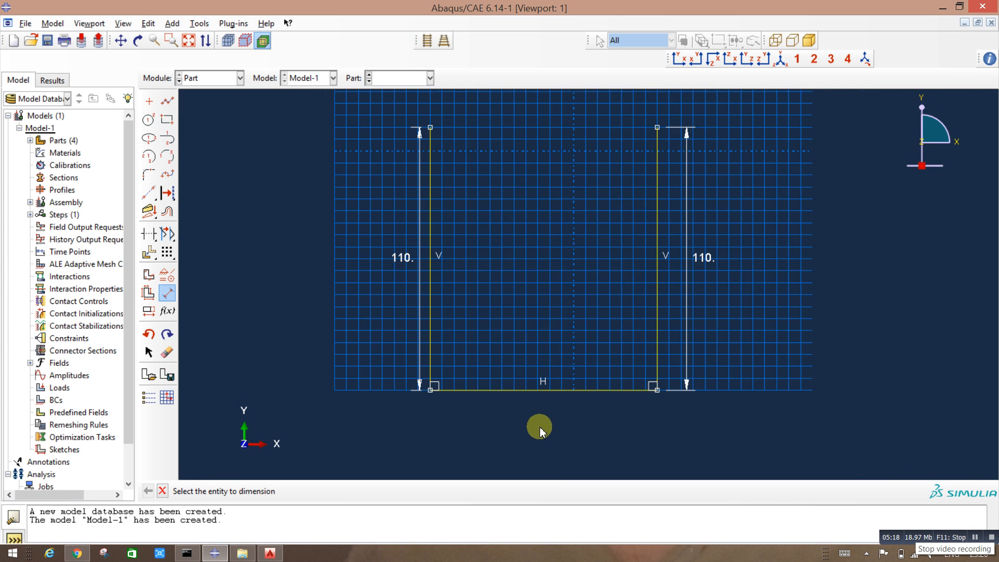
click(529, 369)
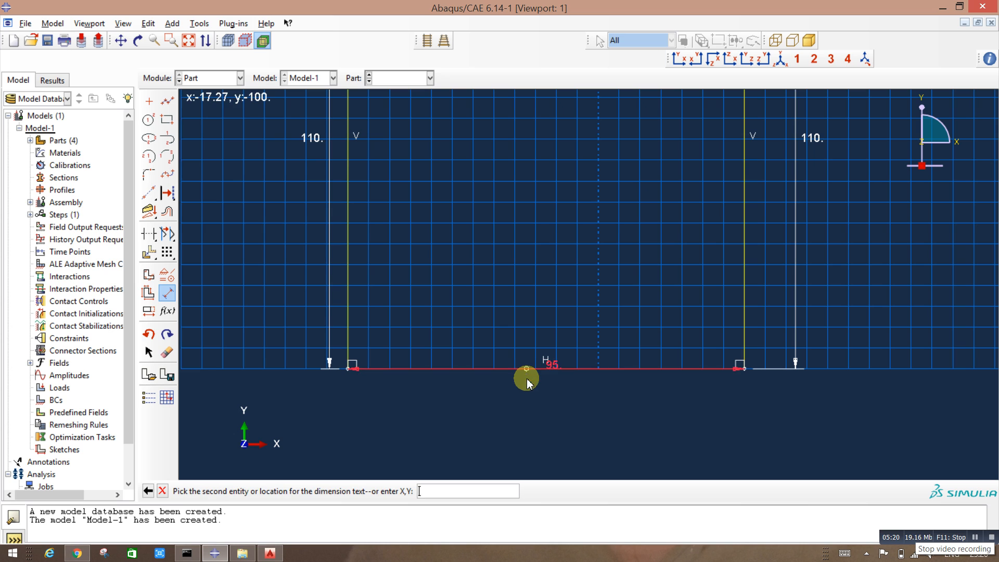
click(526, 412)
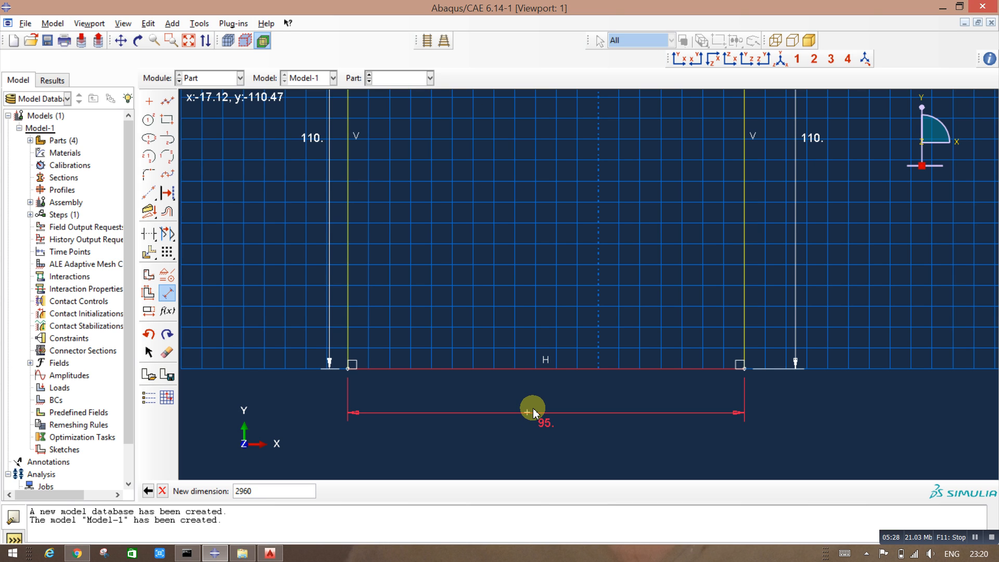
key(Return)
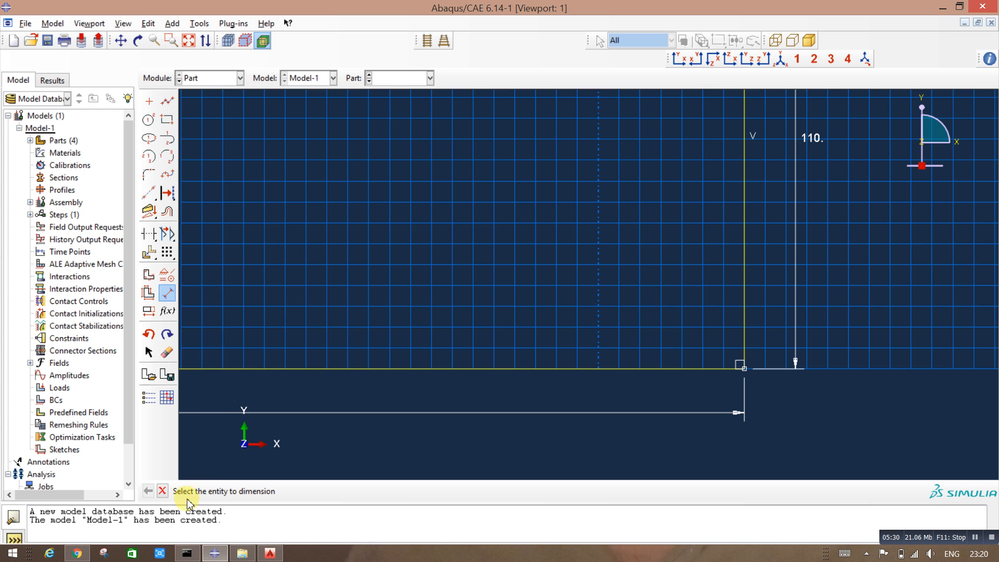
click(163, 490)
click(292, 490)
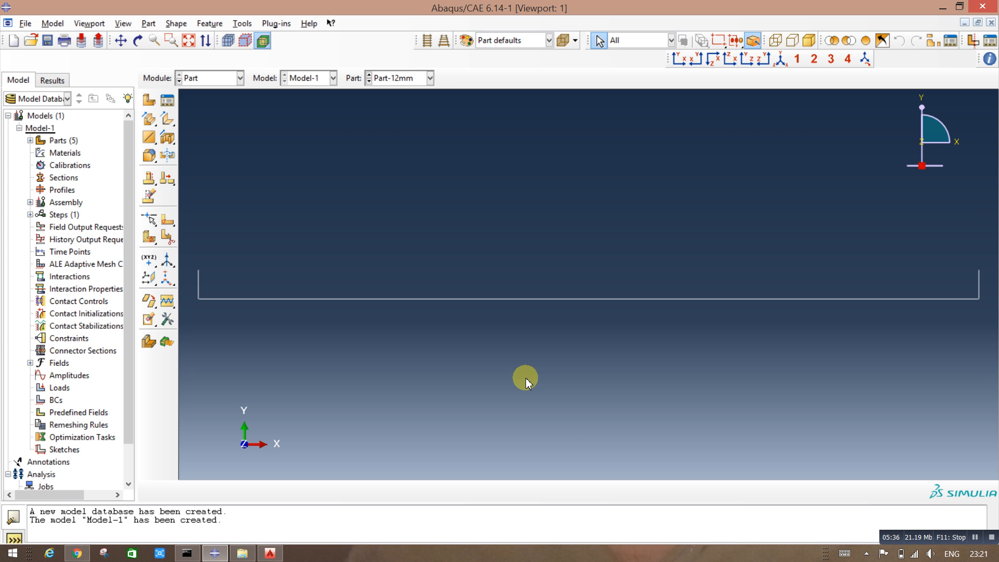
Step: Create a 3D deformable planar wire part named Part-Stirrups and sketch a rectangle about 20 wide and 25 high
click(219, 80)
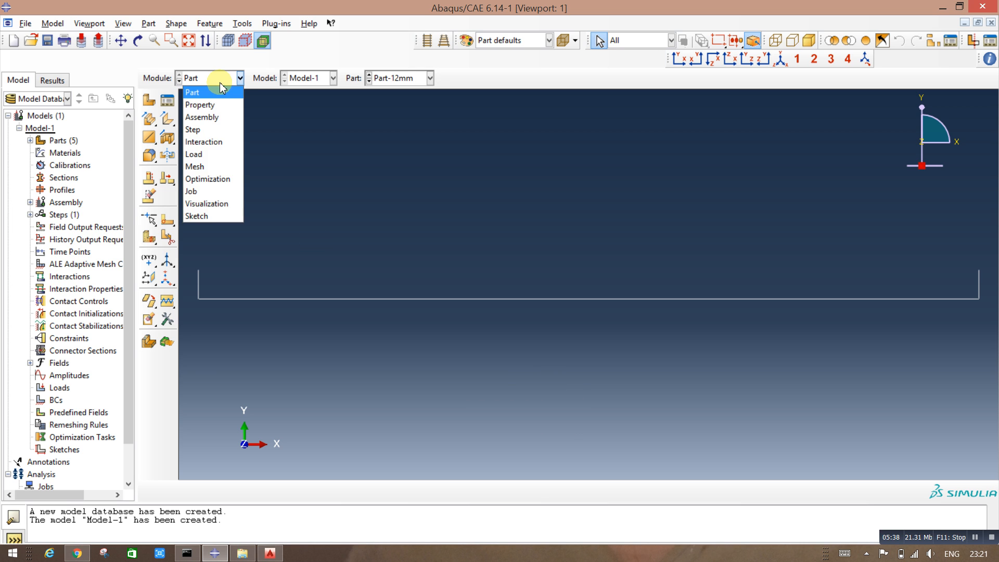
click(219, 92)
click(149, 99)
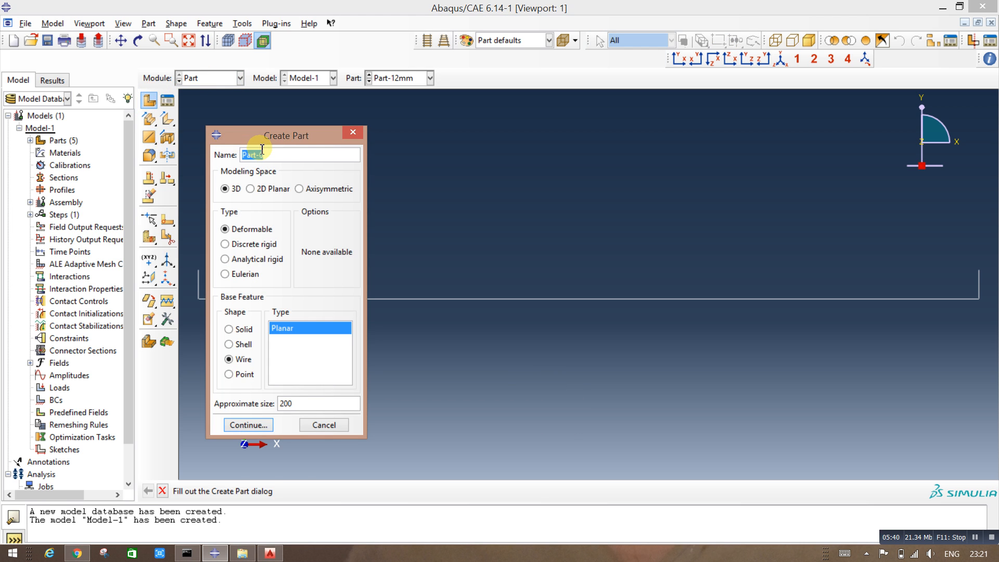
drag(261, 155, 271, 152)
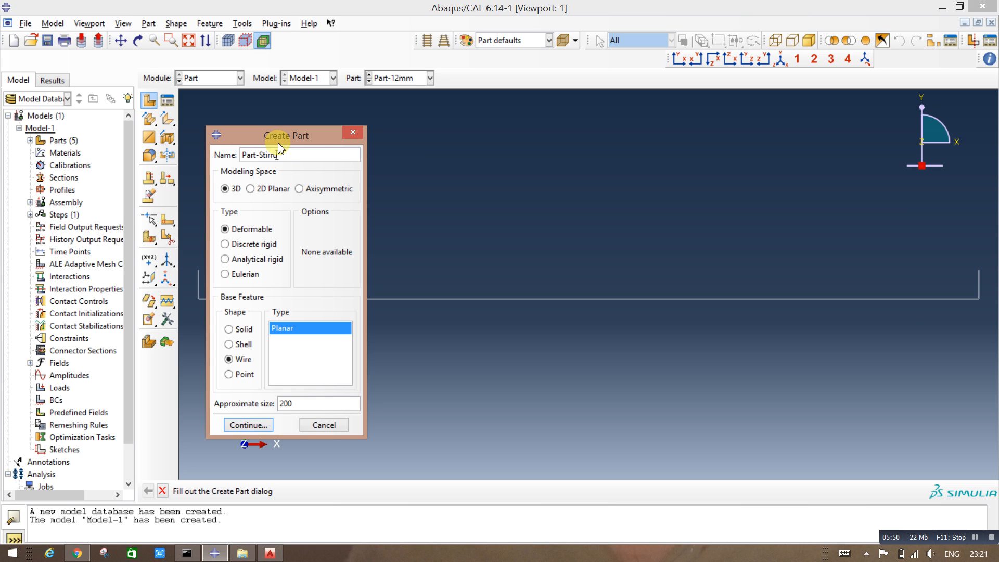
text(s)
click(248, 425)
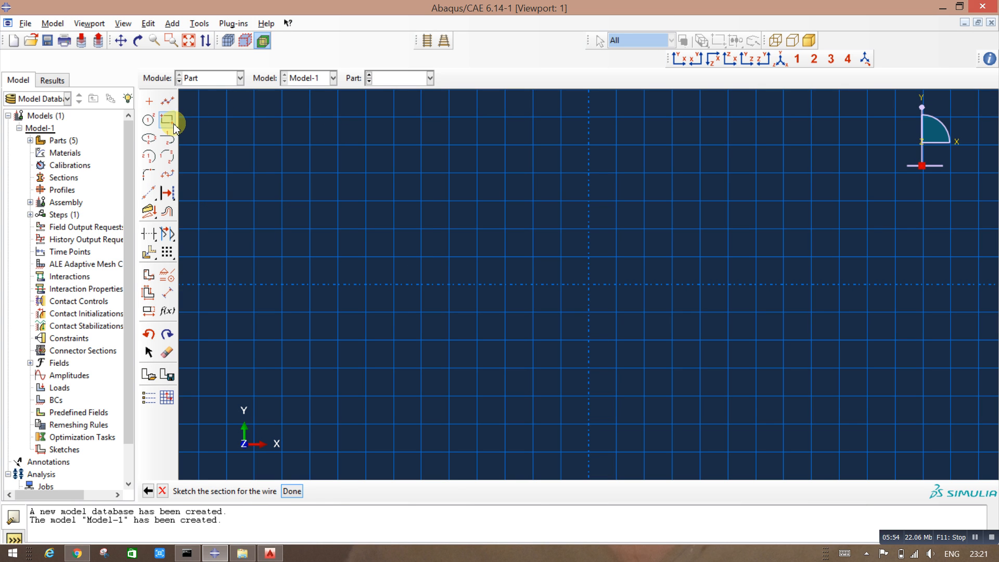
click(167, 119)
click(394, 229)
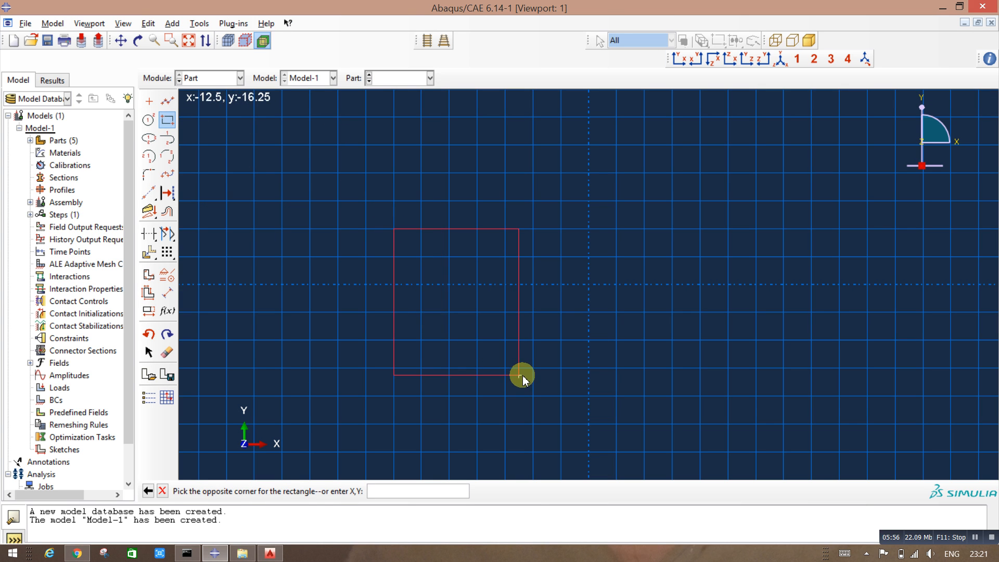
click(505, 368)
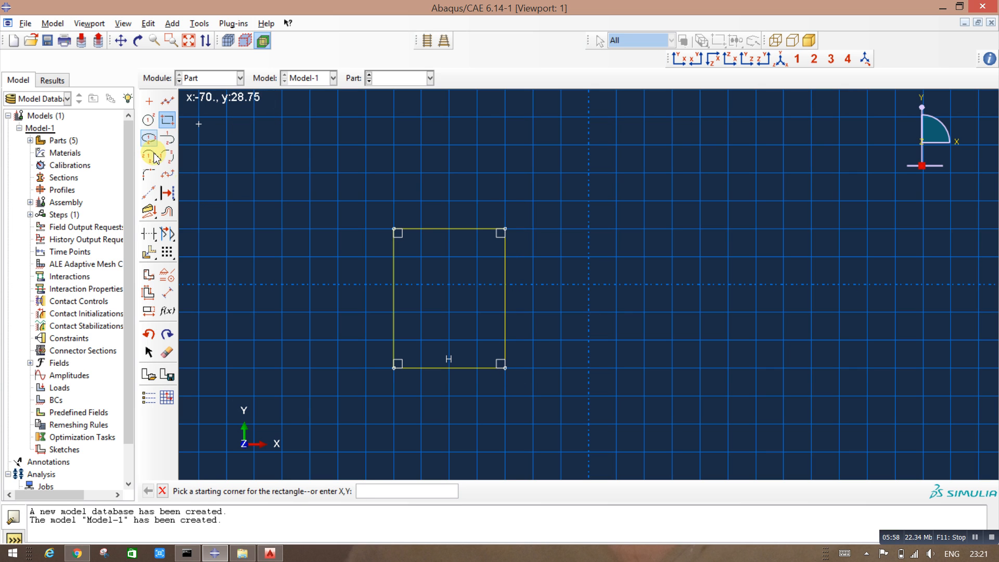
Step: Dimension the stirrup rectangle to 110 wide and 60 high and finish the Part-Stirrups sketch
click(167, 293)
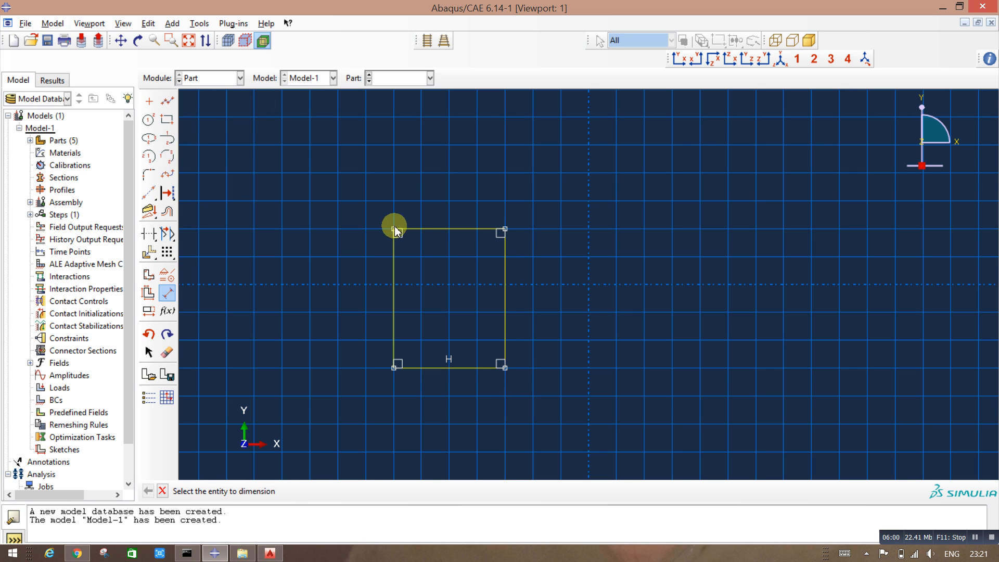
click(427, 228)
click(438, 194)
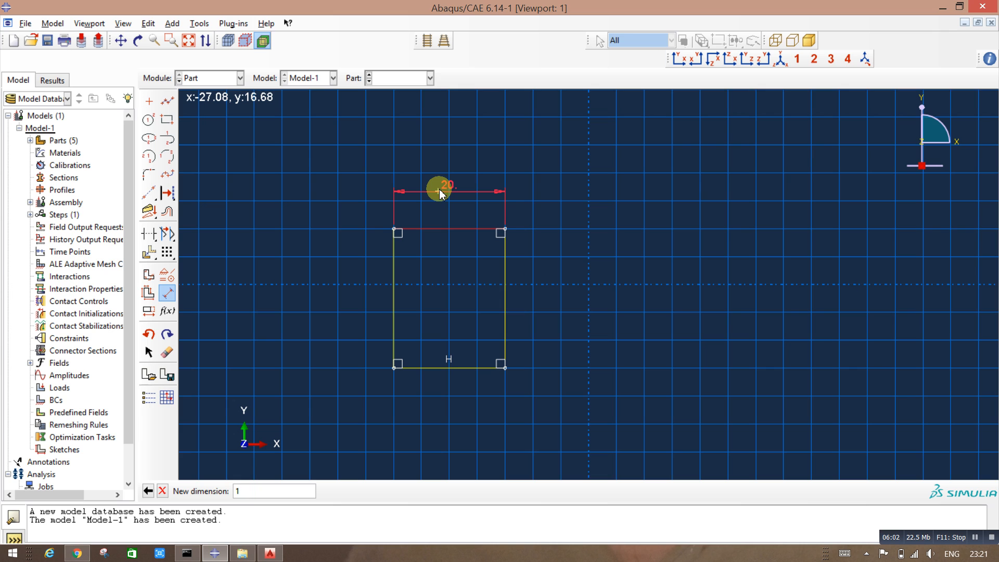
key(Return)
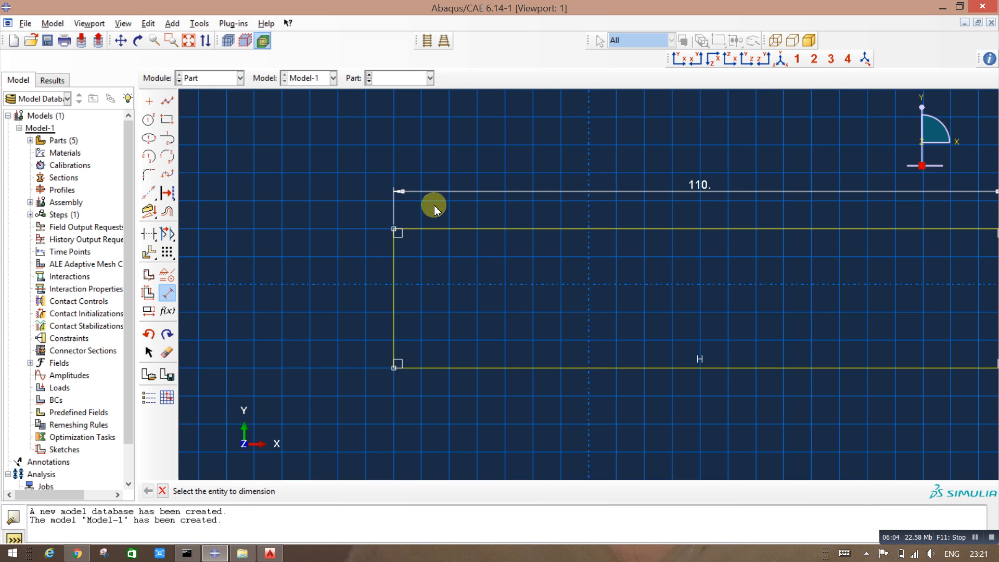
click(391, 276)
click(343, 293)
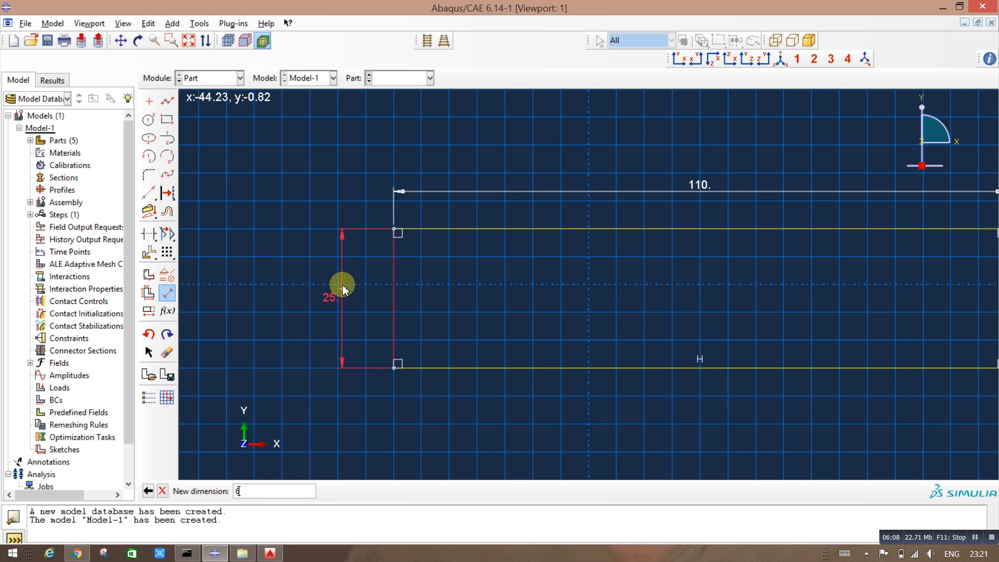
text(60)
key(Return)
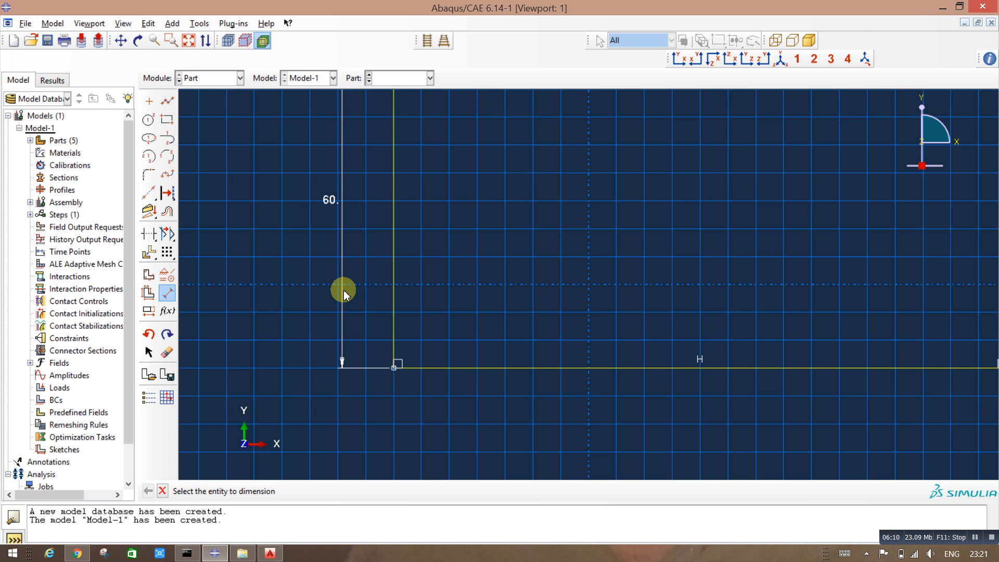
click(165, 491)
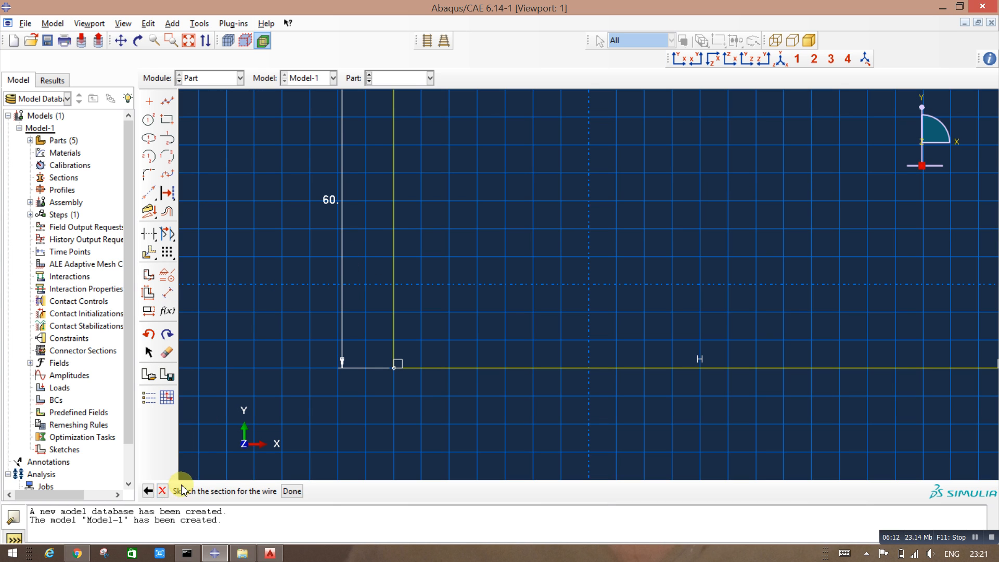
click(290, 491)
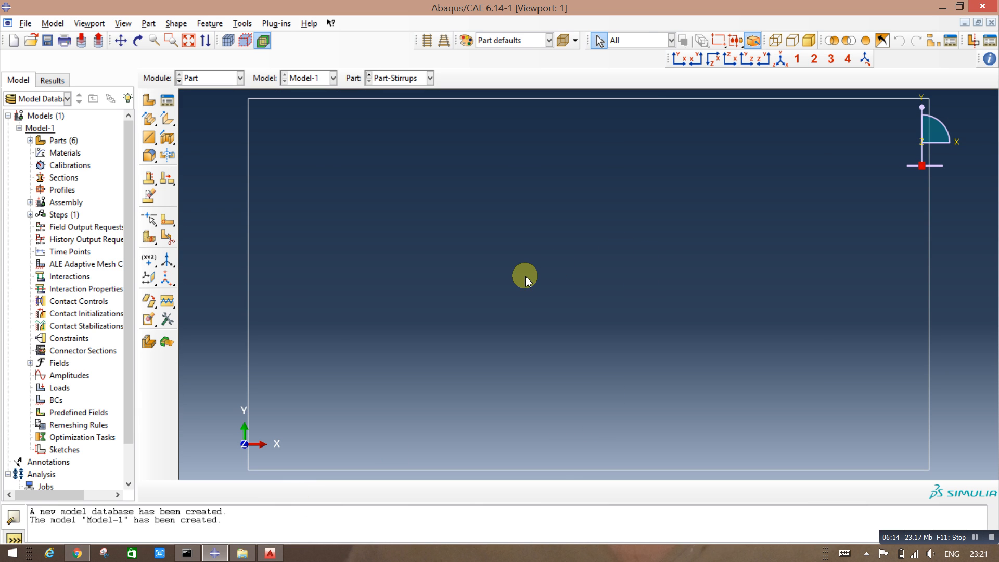
scroll(558, 290, up, 2)
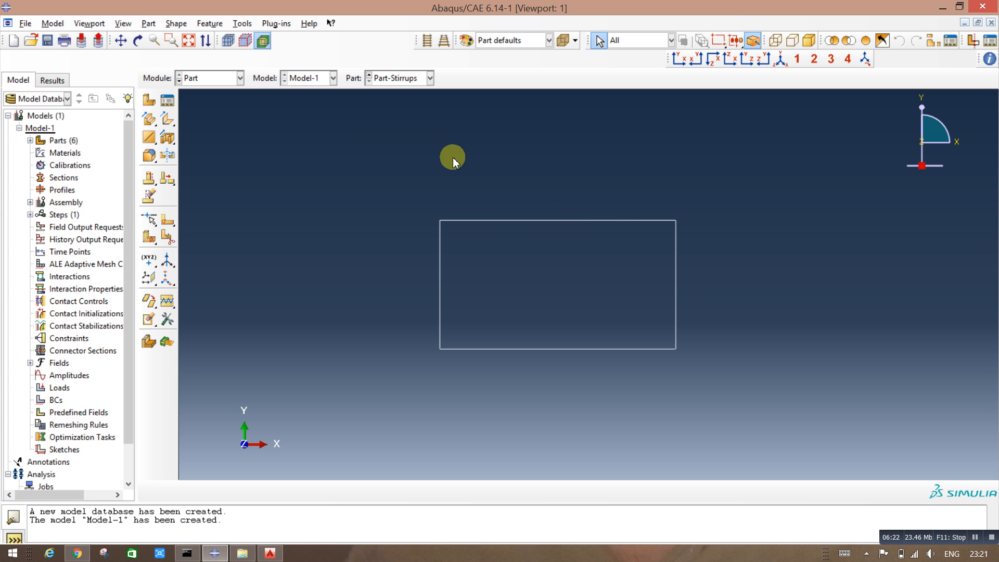
Step: Switch the current part to Part-Column
click(403, 79)
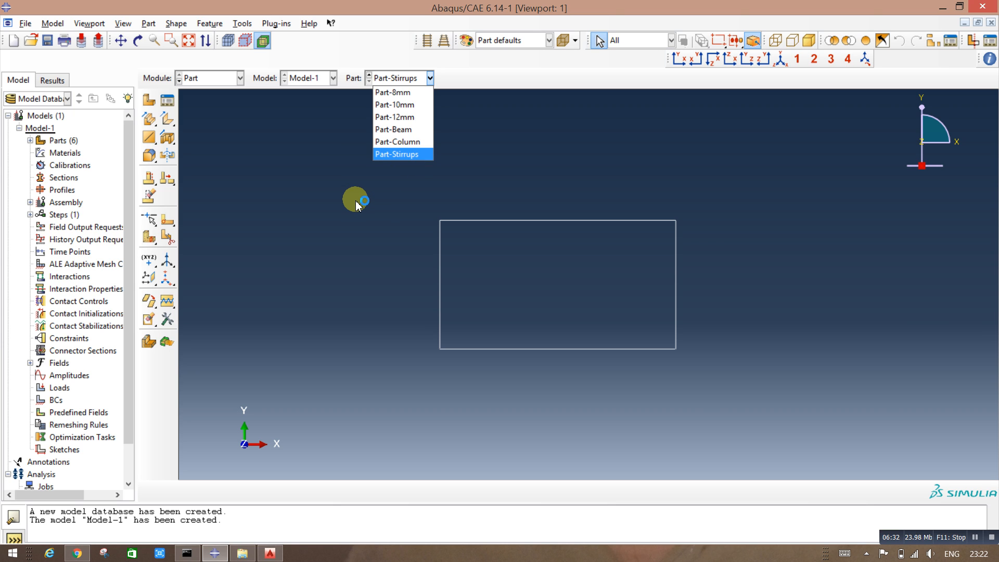
click(326, 190)
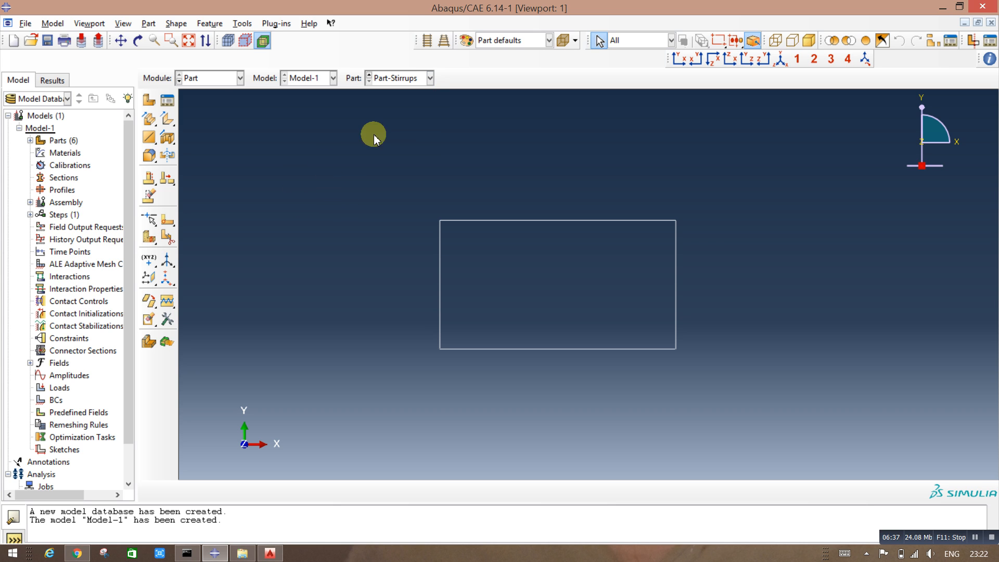
click(411, 78)
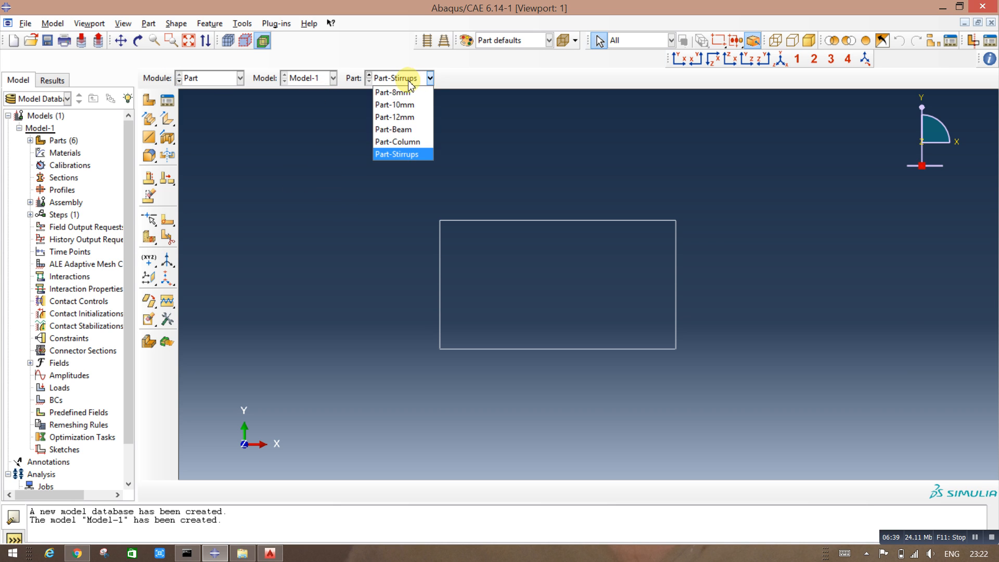
click(397, 142)
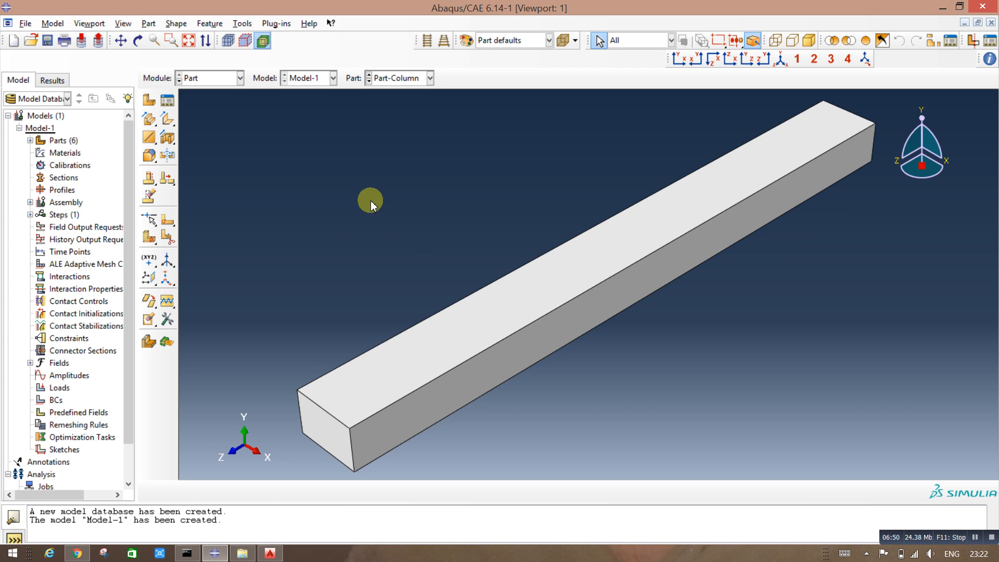
scroll(359, 199, up, 3)
scroll(353, 196, down, 5)
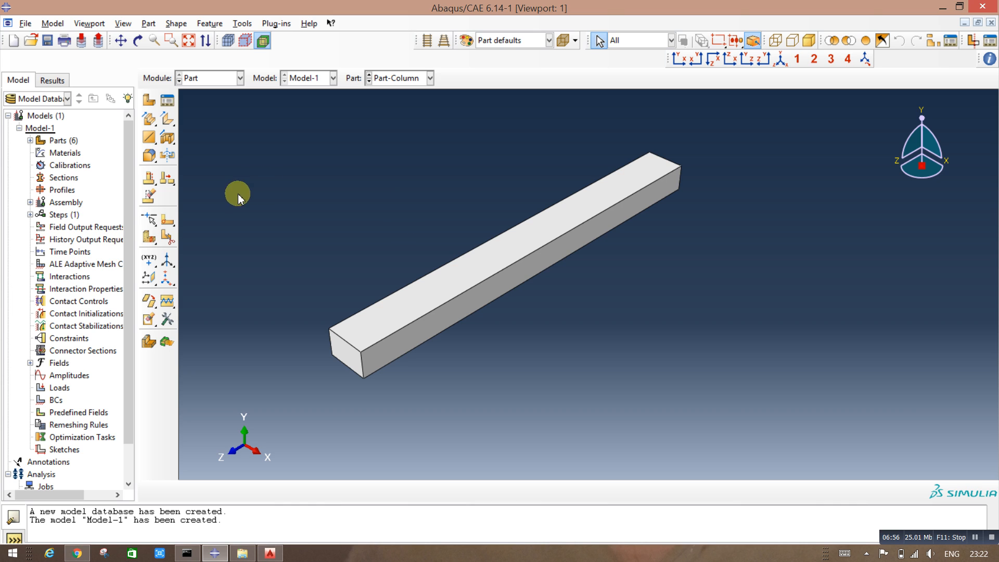
Step: Open a face partition sketch on the column's long vertical side face, with its far short end edge vertical and on the right
click(171, 221)
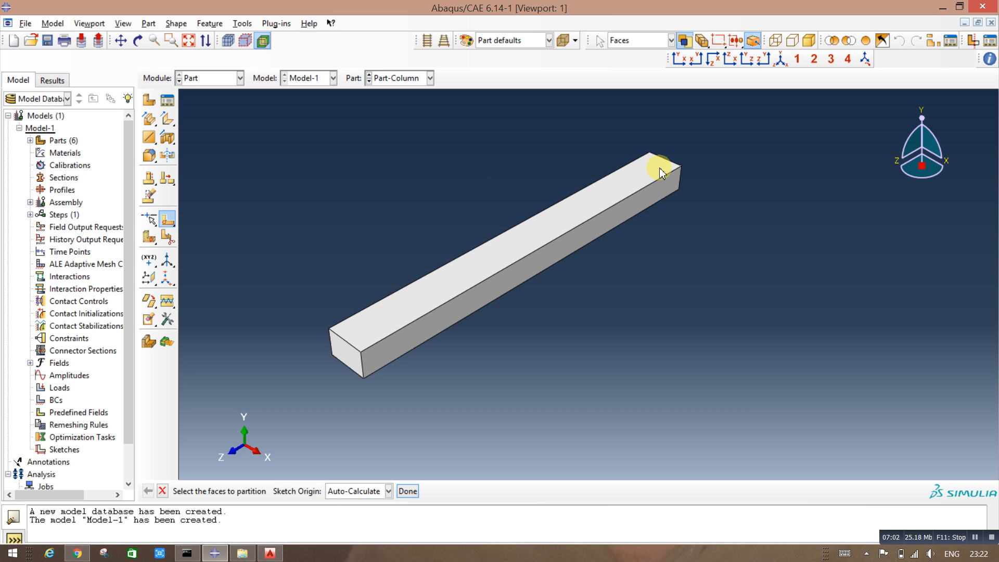
click(541, 236)
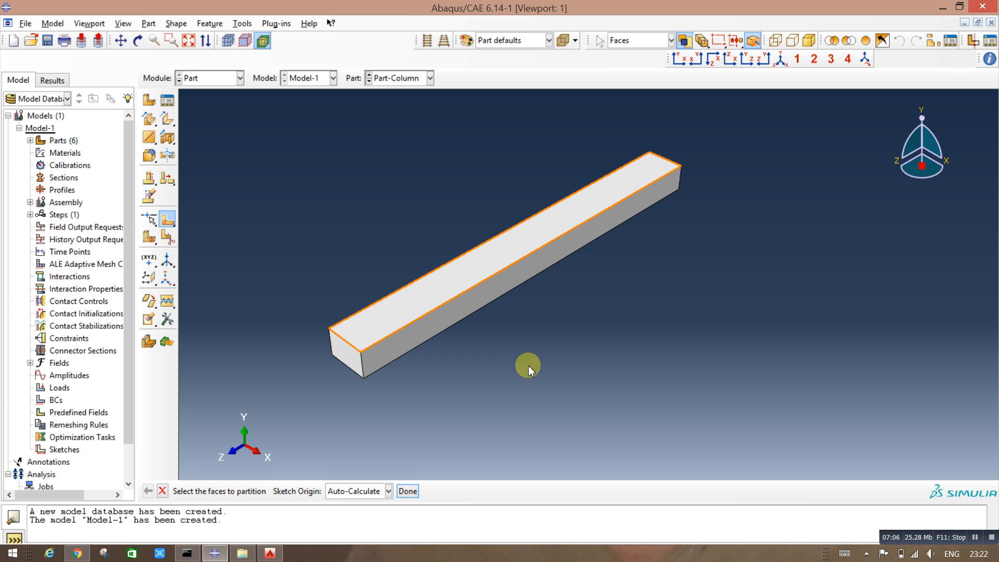
click(501, 293)
click(501, 291)
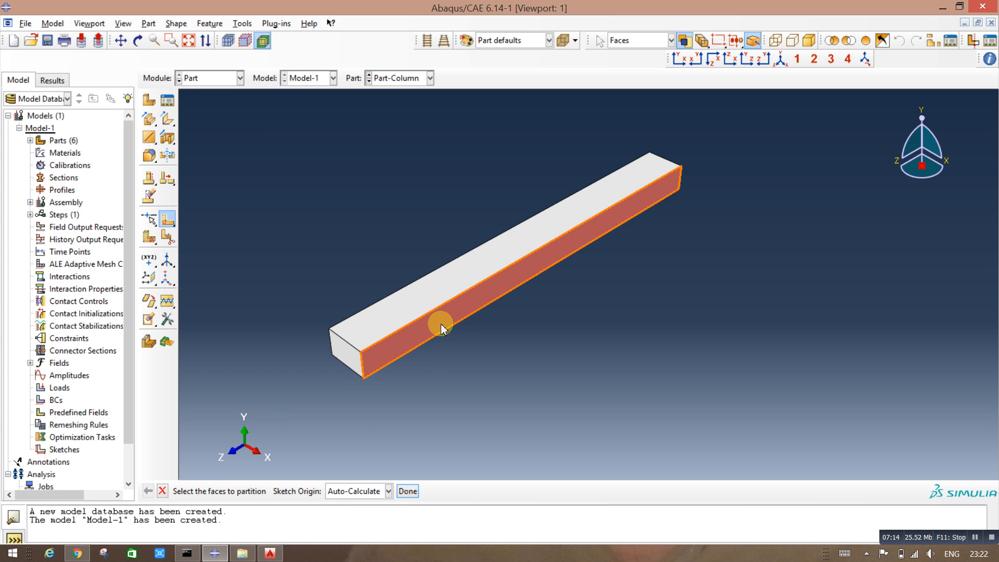
click(407, 491)
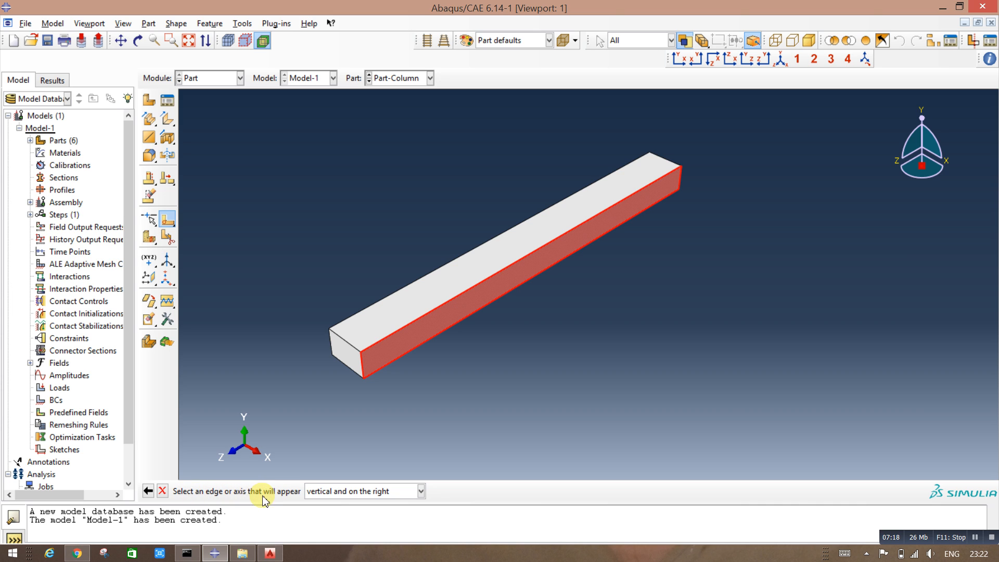
click(679, 182)
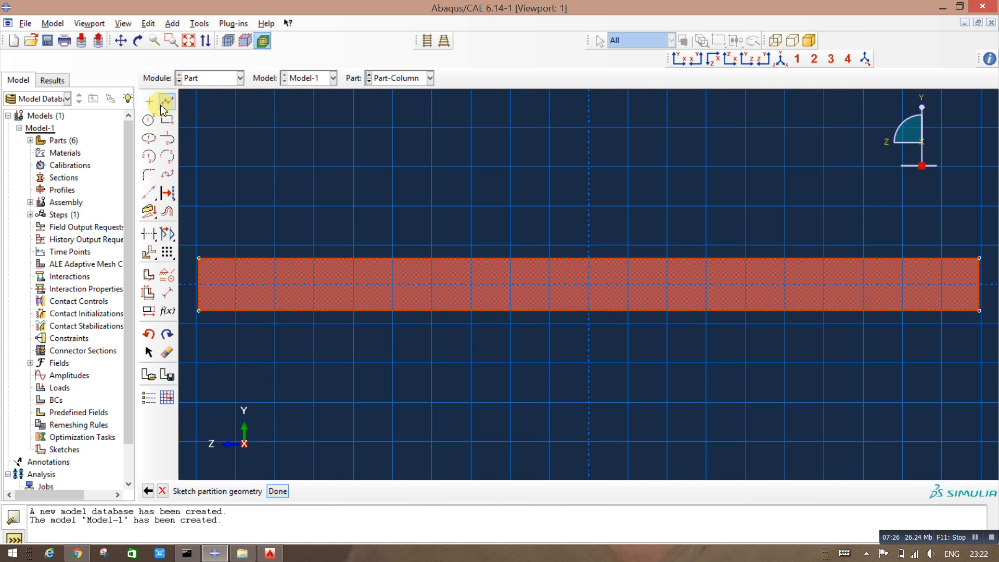
Step: Sketch a vertical line across the column's side face, dimension it 150 from the far short end edge, and finish the face partition
click(164, 106)
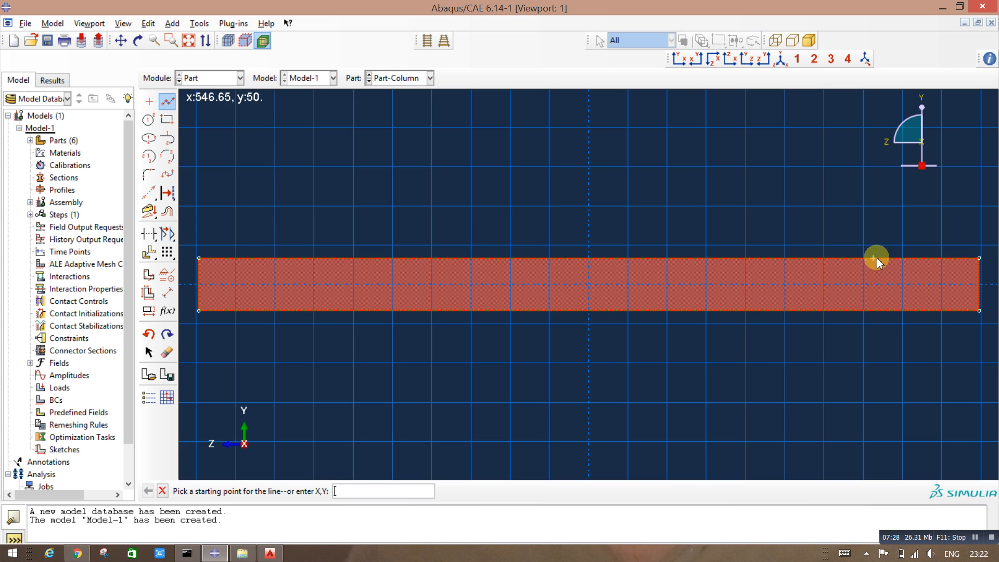
drag(880, 258, 883, 310)
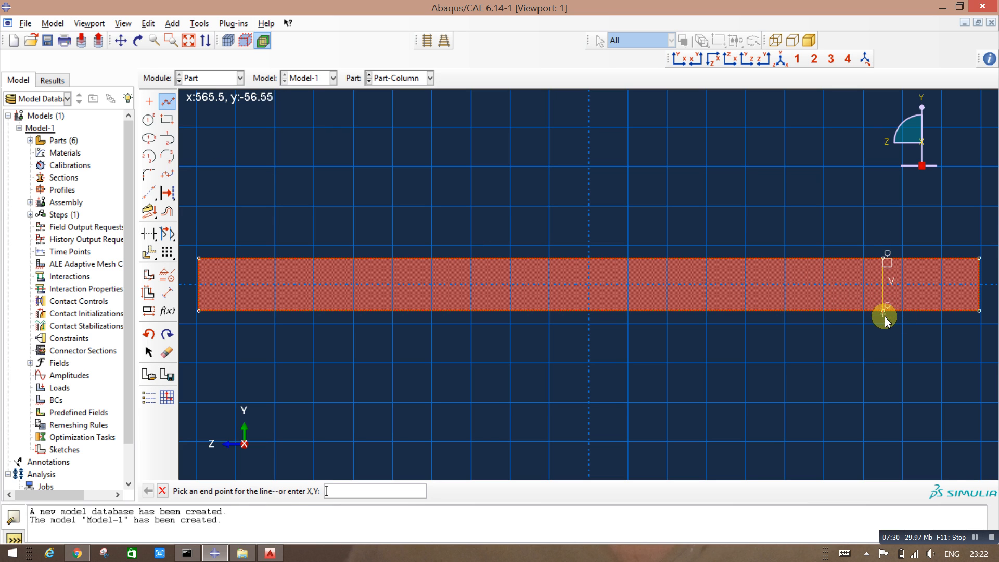
click(167, 292)
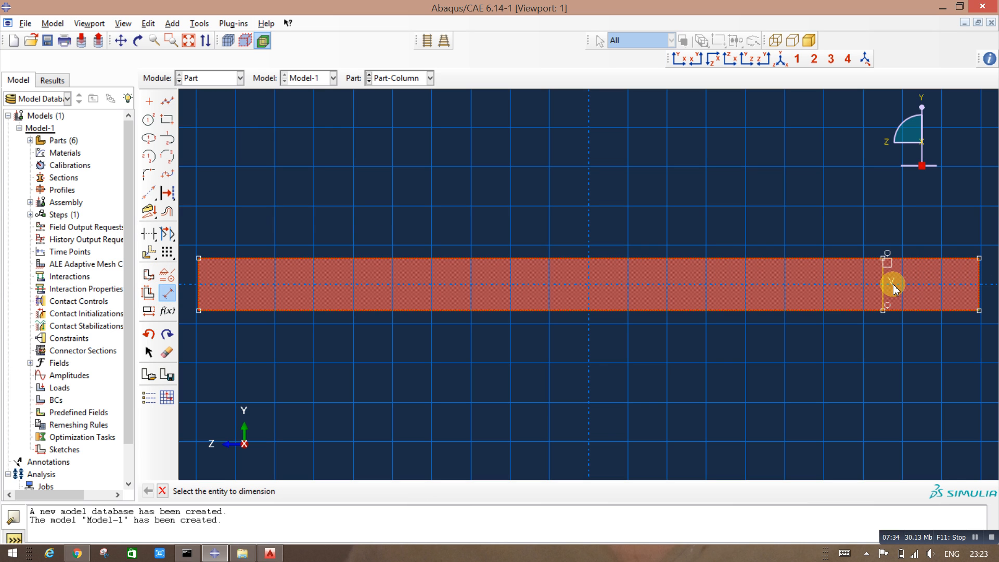
click(883, 260)
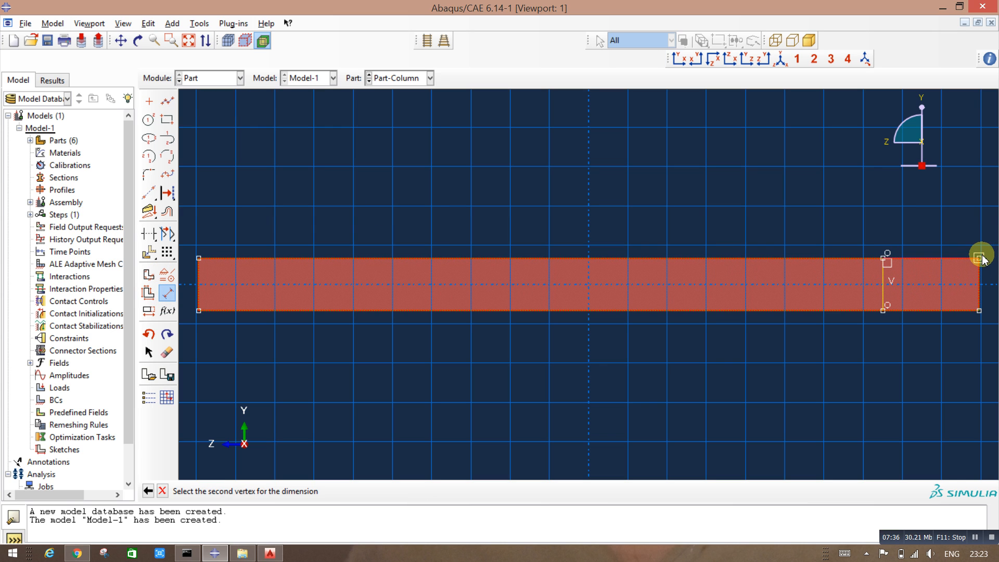
click(978, 258)
click(962, 224)
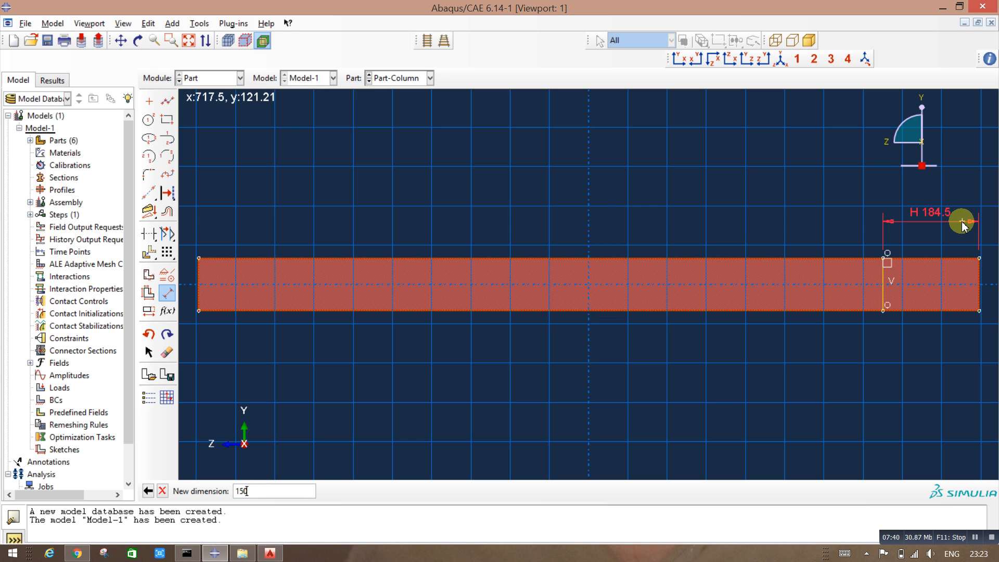
key(Return)
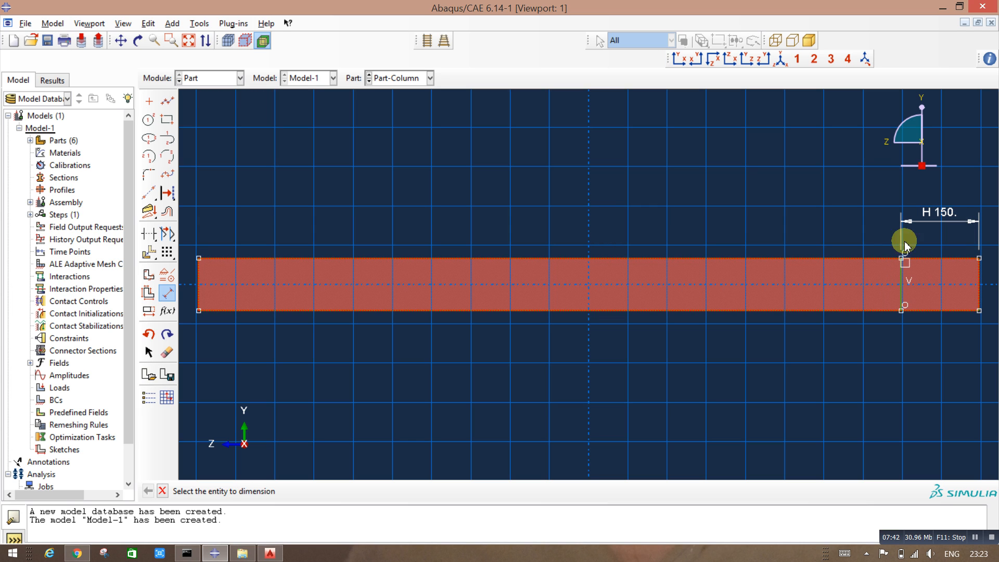
click(162, 491)
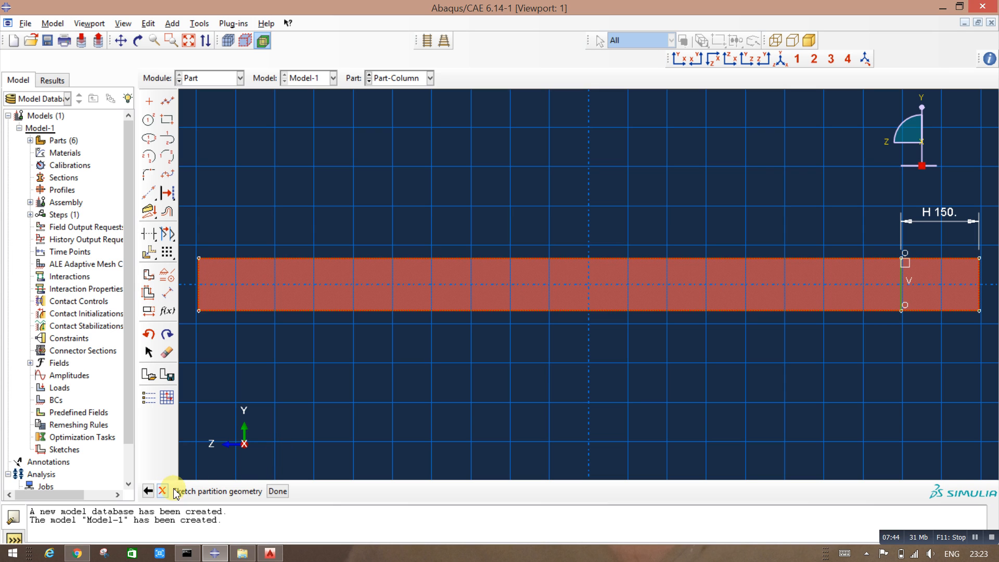
click(277, 490)
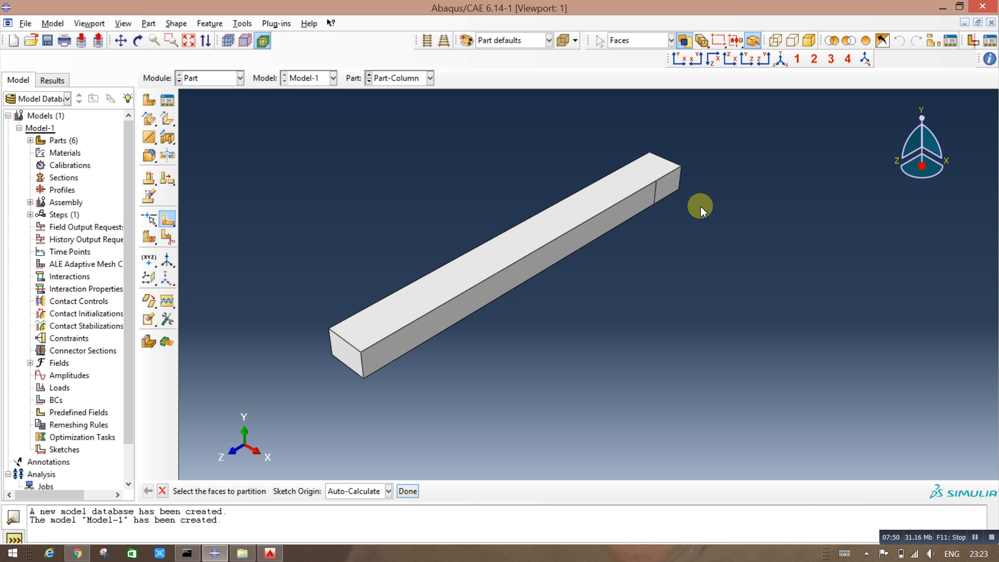
Step: Open a face partition sketch on the column's opposite long side face, with its far short end edge vertical and on the right
ctrl+alt+drag(698, 205, 724, 276)
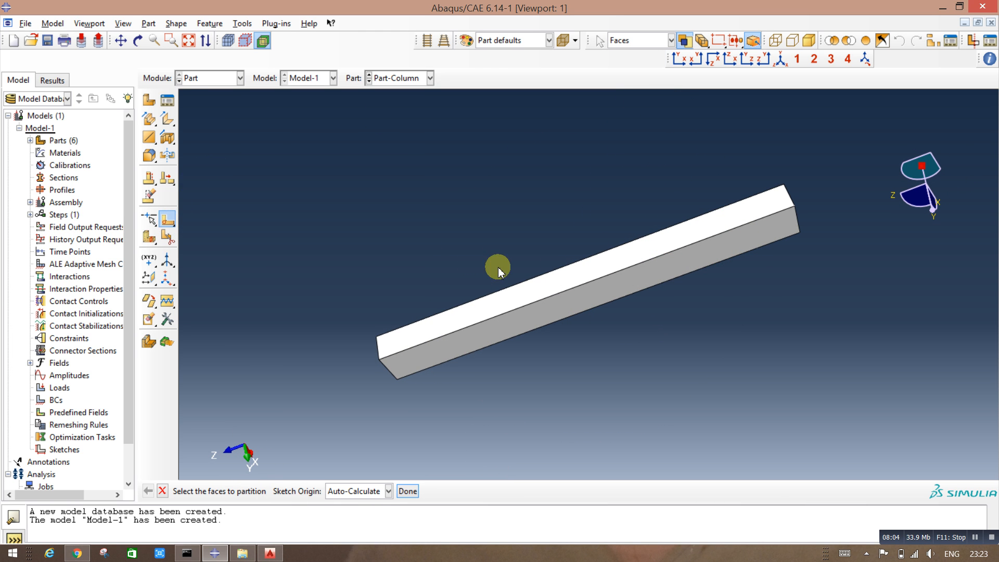
click(566, 287)
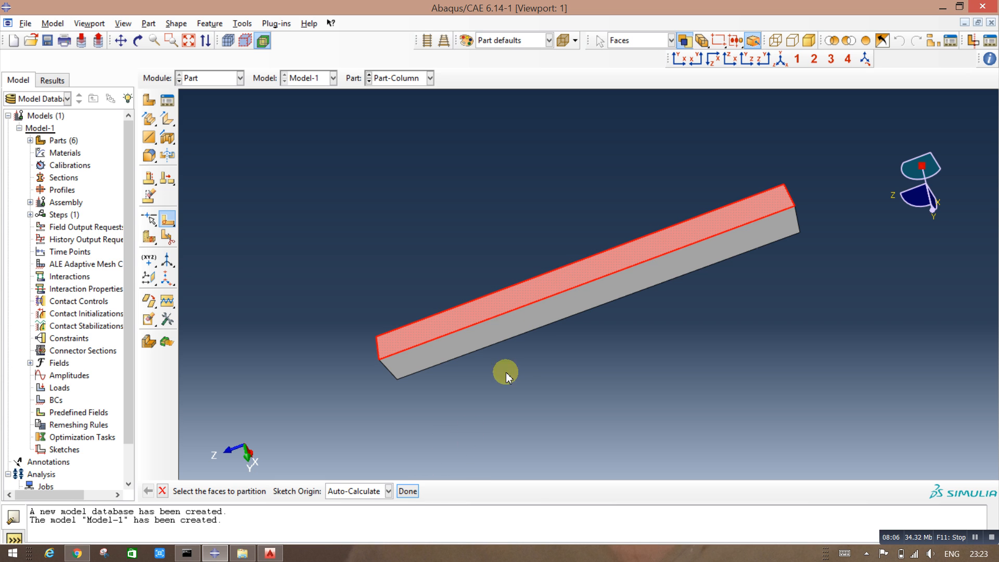
click(408, 492)
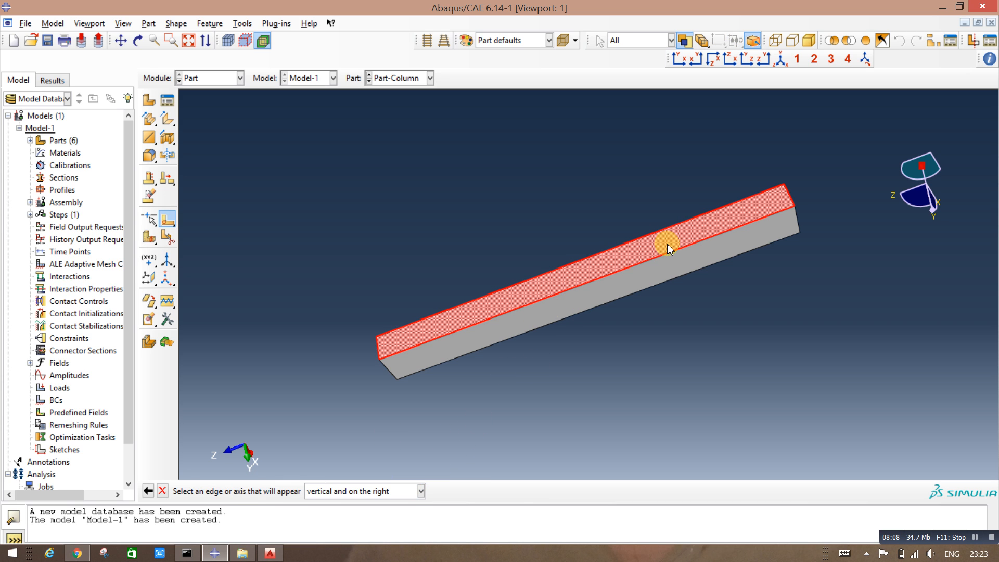
key(ctrl+alt)
ctrl+alt+drag(771, 257, 732, 219)
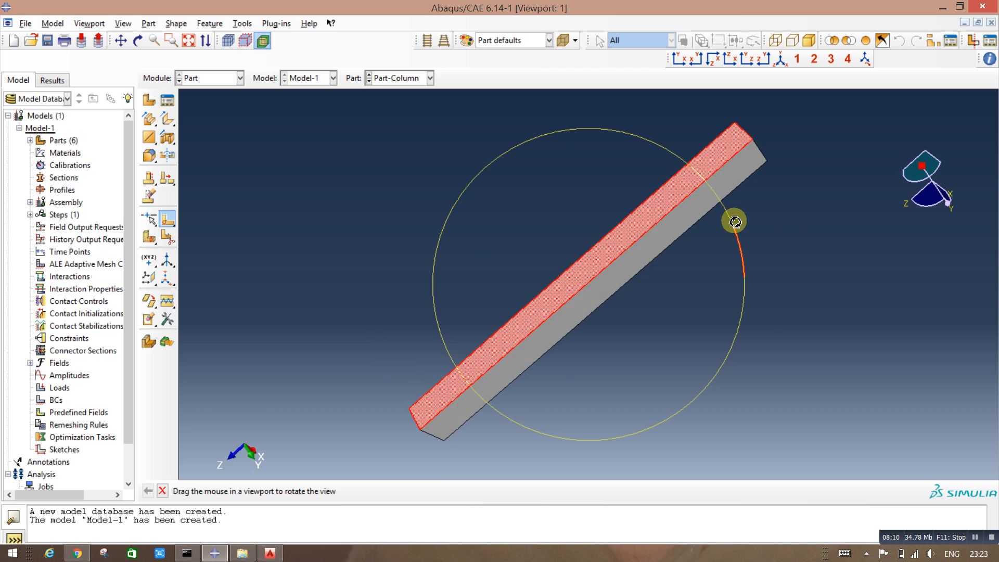
mouse_move(579, 201)
ctrl+alt+mouse_down()
mouse_move(724, 283)
mouse_move(582, 310)
mouse_move(608, 116)
mouse_move(685, 228)
mouse_move(641, 156)
mouse_move(686, 257)
mouse_move(653, 148)
ctrl+alt+mouse_up()
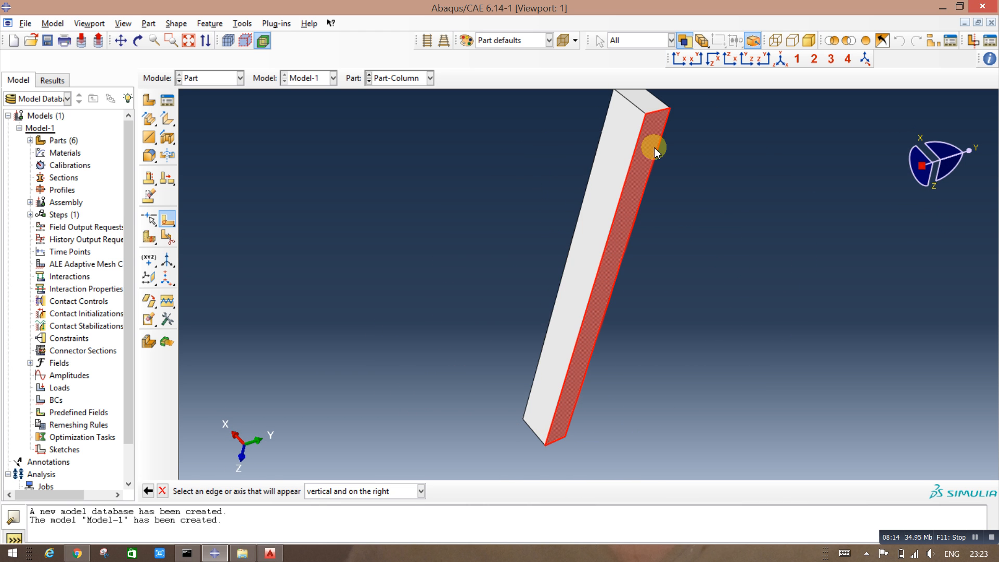
click(649, 112)
click(588, 279)
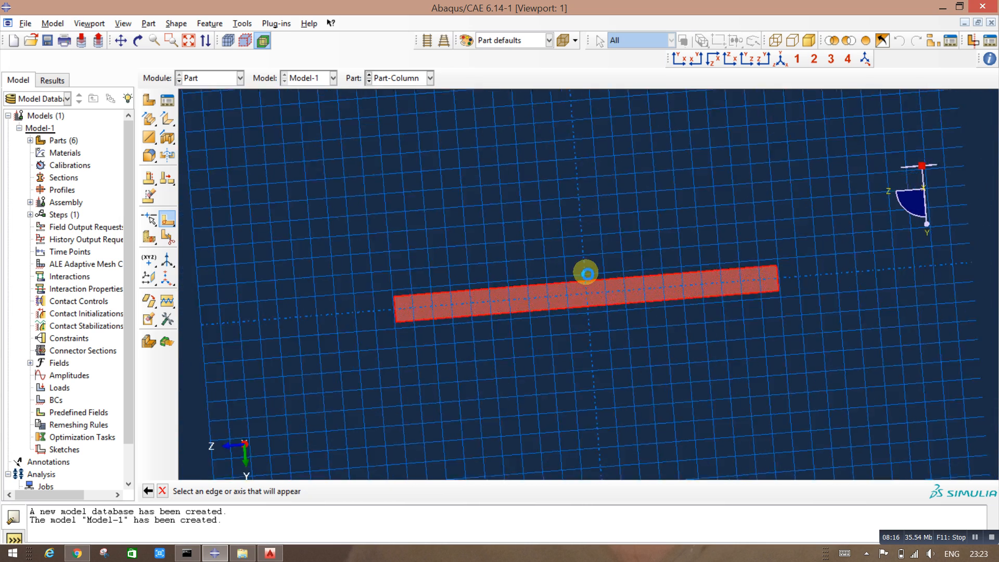
Step: Sketch a vertical line across the full height of the opposite side face, about 184 from its right end edge
click(173, 101)
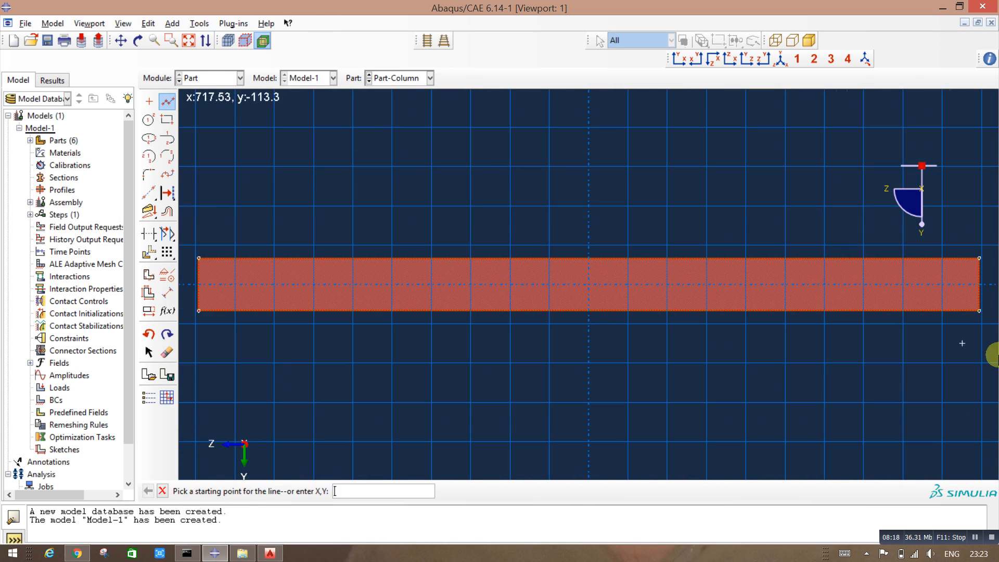
click(884, 258)
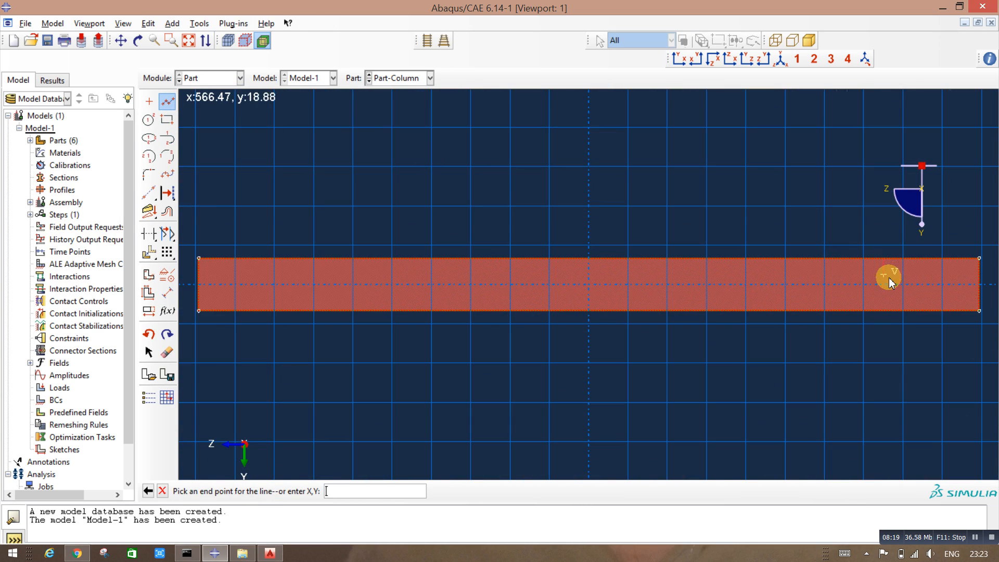
click(884, 311)
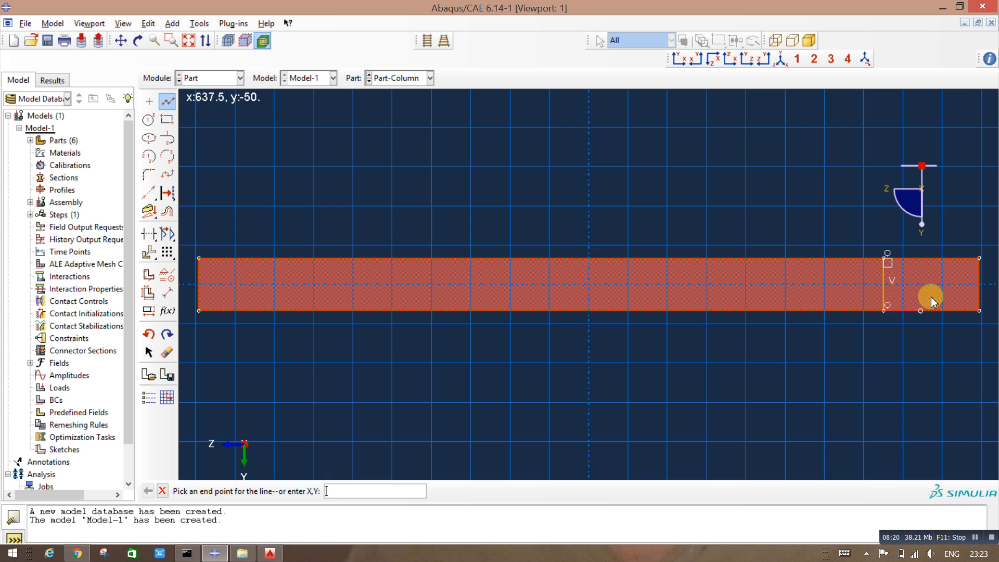
Step: Dimension the partition line 150 from the right end edge and finish the opposite face's partition
click(169, 293)
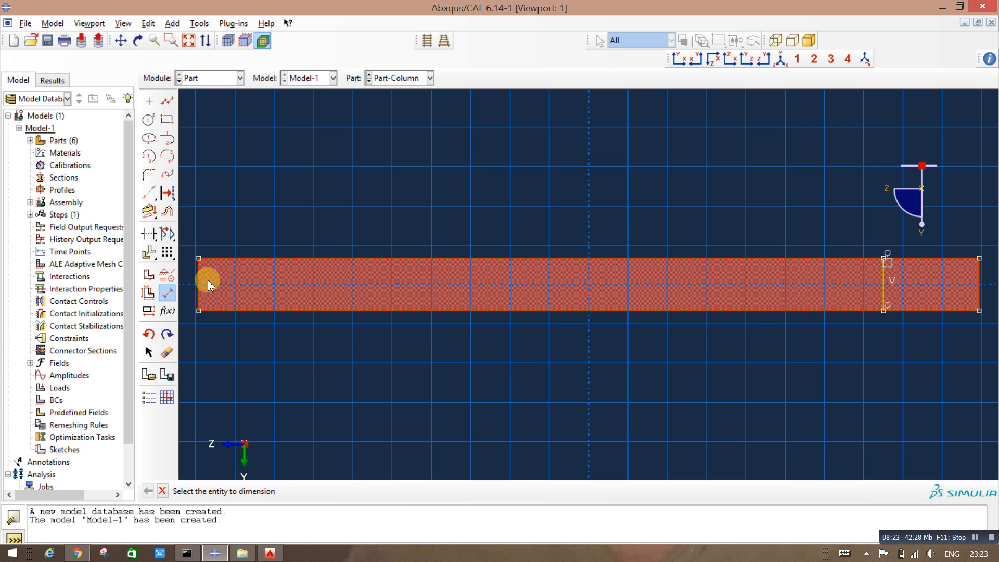
click(886, 258)
click(977, 258)
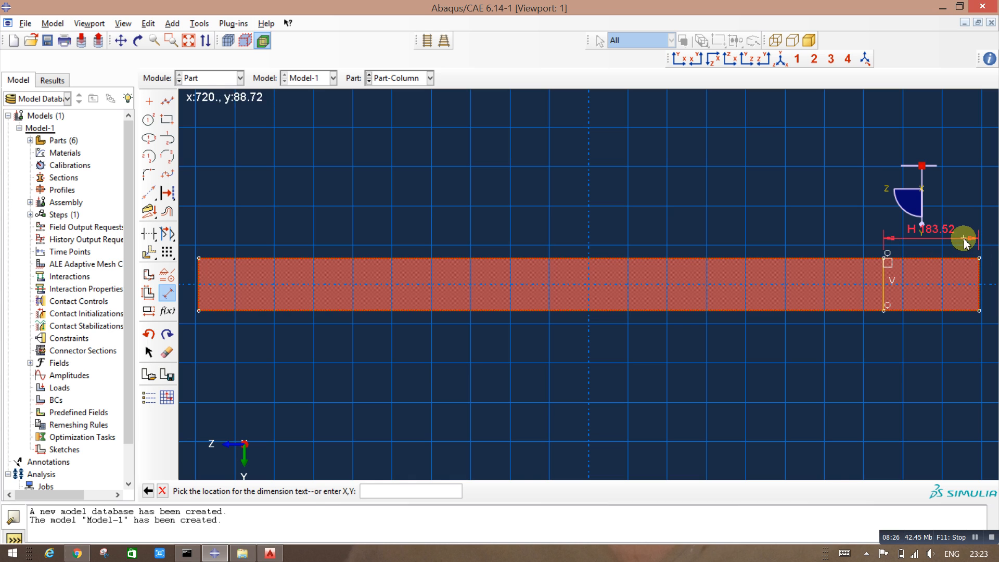
click(964, 240)
text(15)
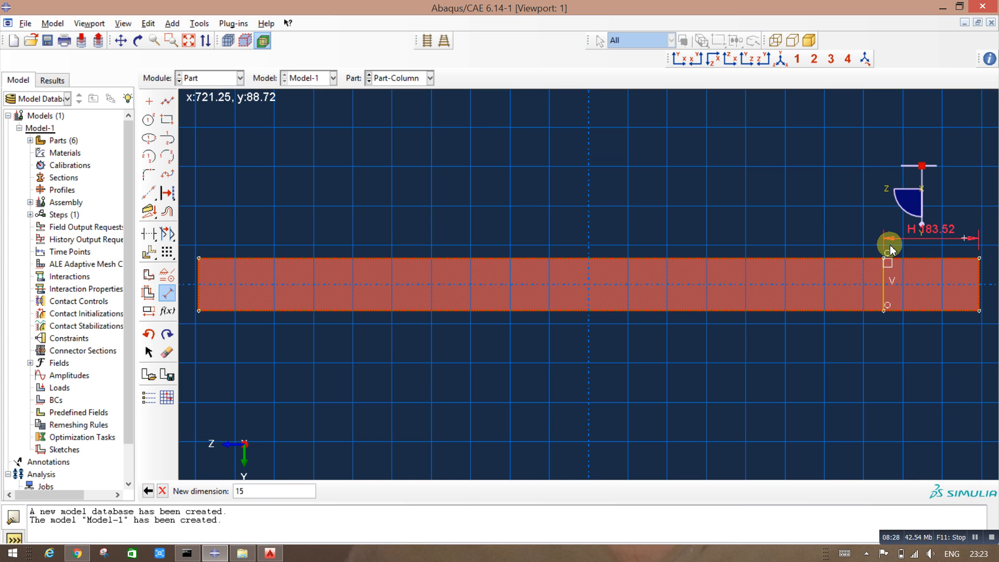
text(0)
key(Return)
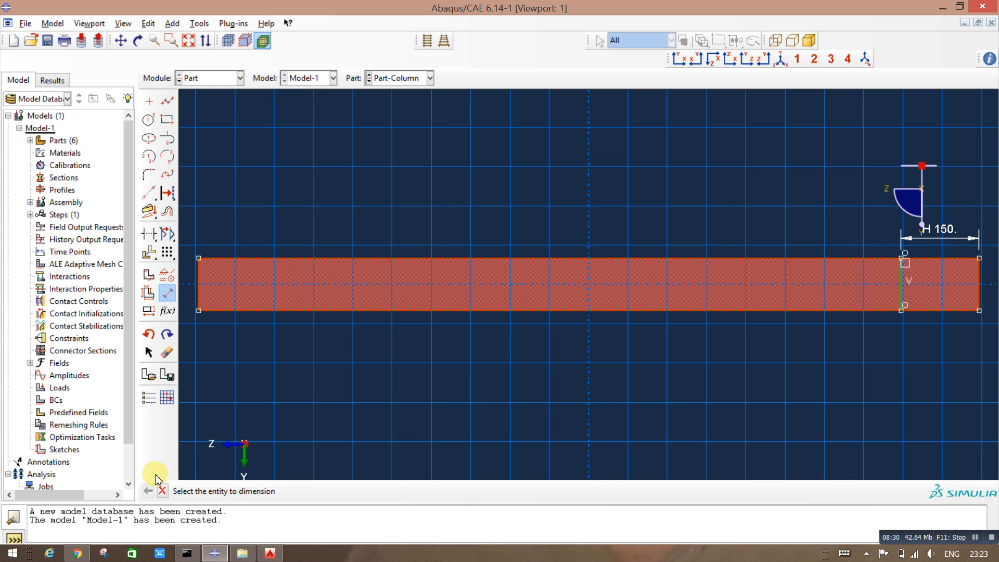
click(163, 491)
click(277, 491)
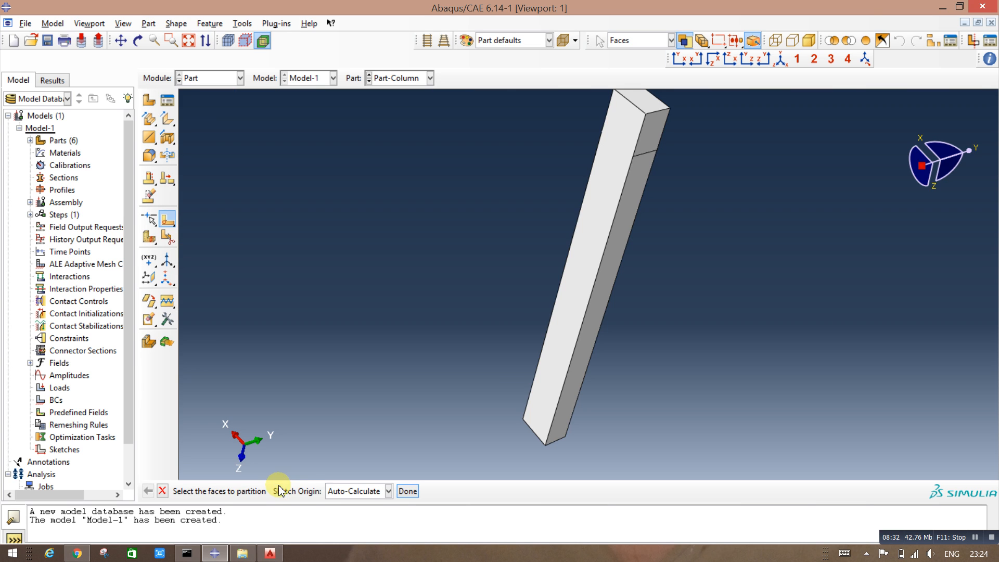
Step: Switch the current part to Part-Beam and go to the Property module
ctrl+alt+drag(691, 225, 699, 283)
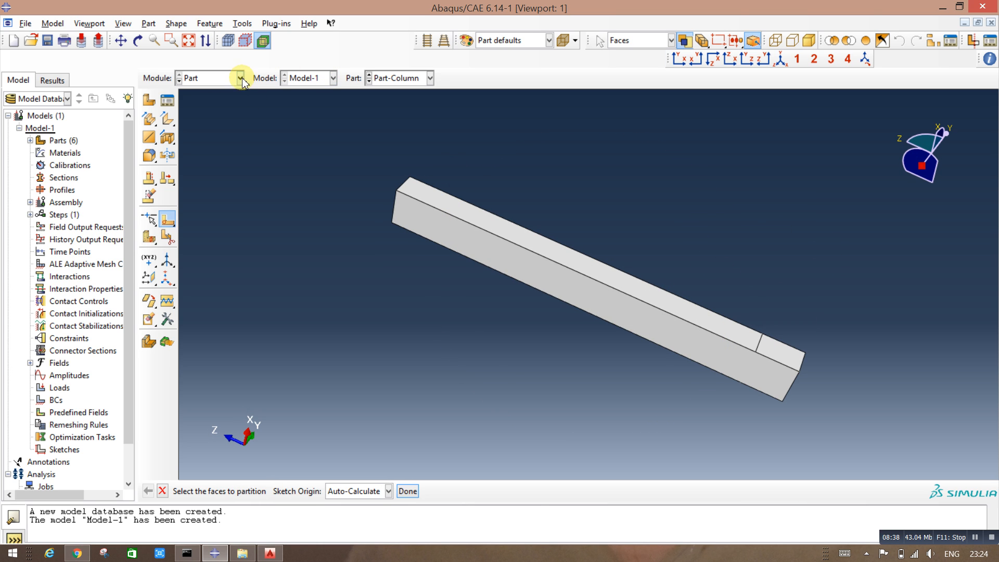
click(371, 82)
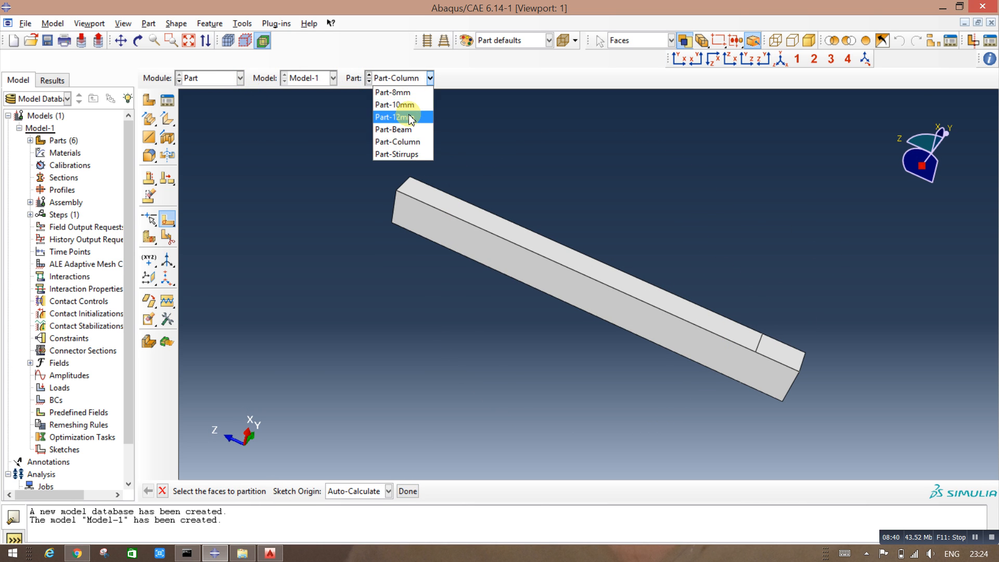
click(398, 117)
click(412, 78)
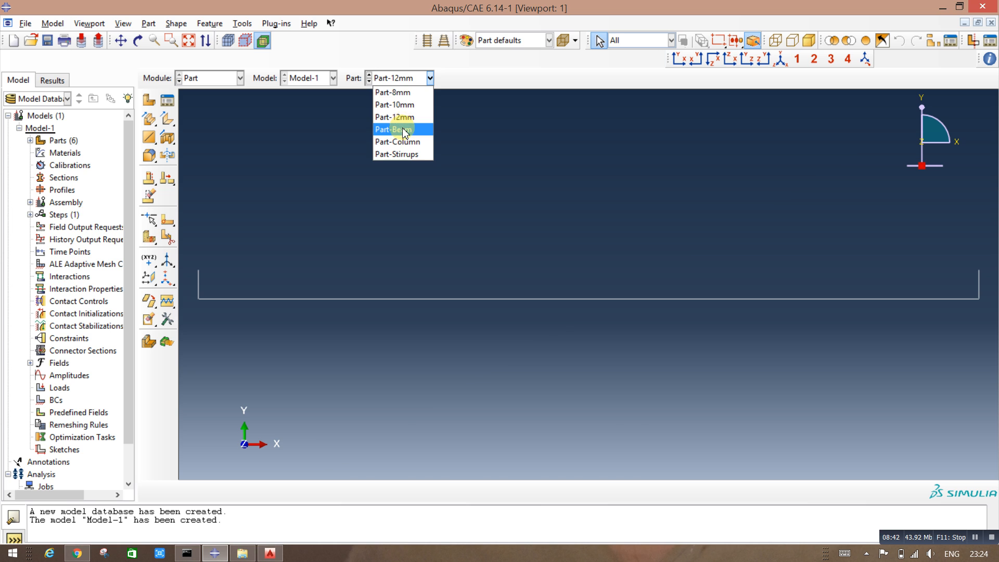
click(405, 130)
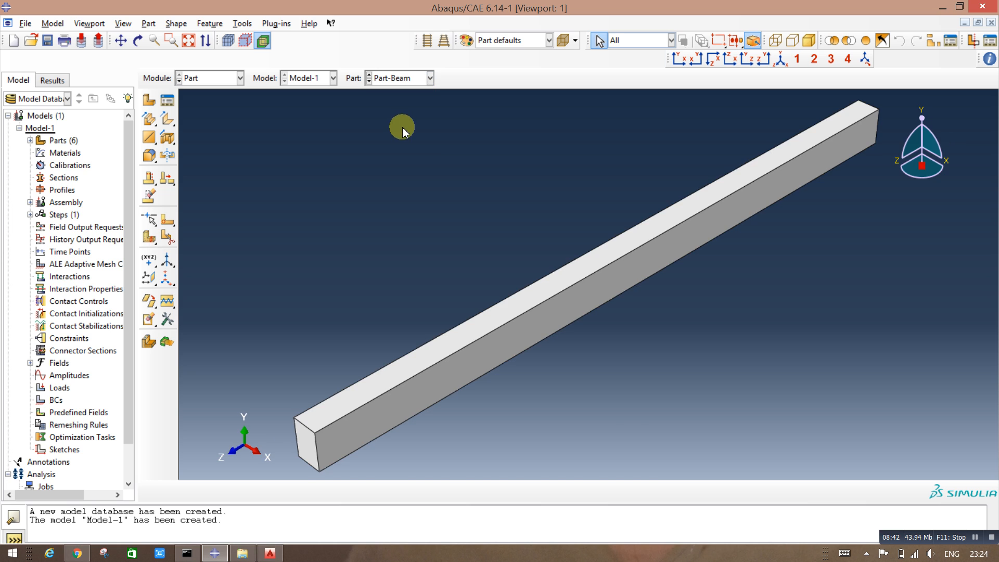
click(232, 82)
click(228, 105)
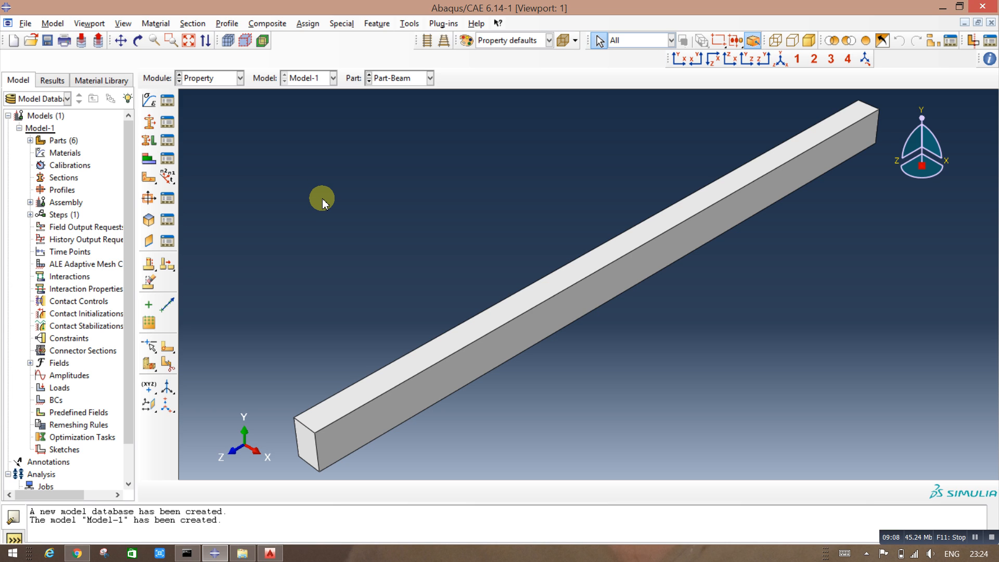
Step: Start a material named Concrete with isotropic elastic behavior, Young's modulus 25000 and Poisson's ratio 0.2
click(149, 102)
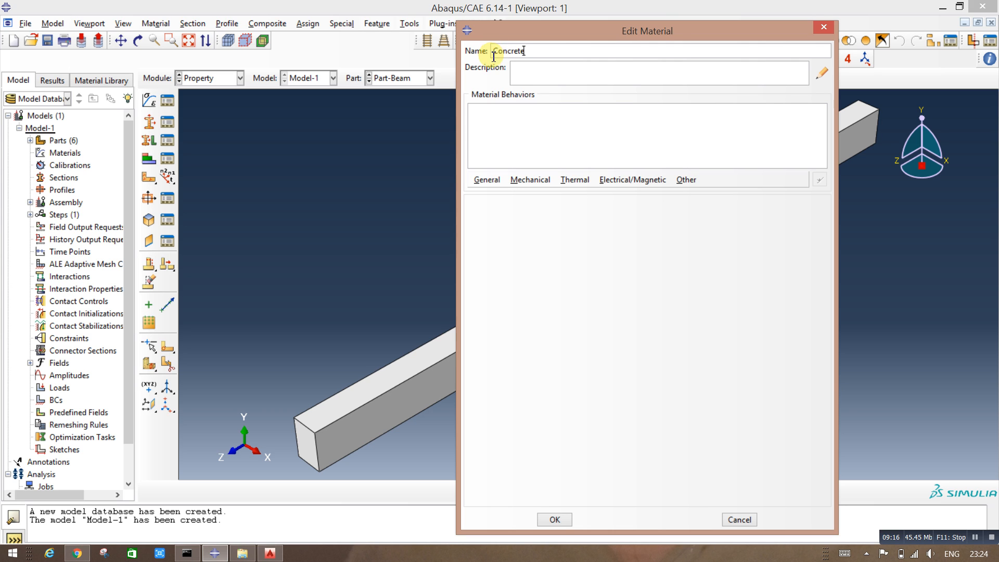
click(527, 180)
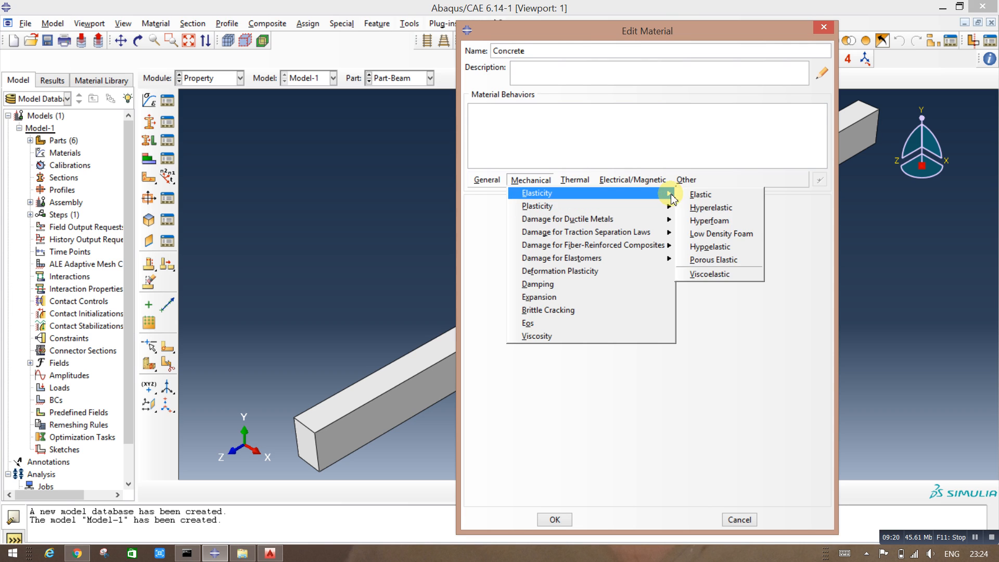
click(693, 195)
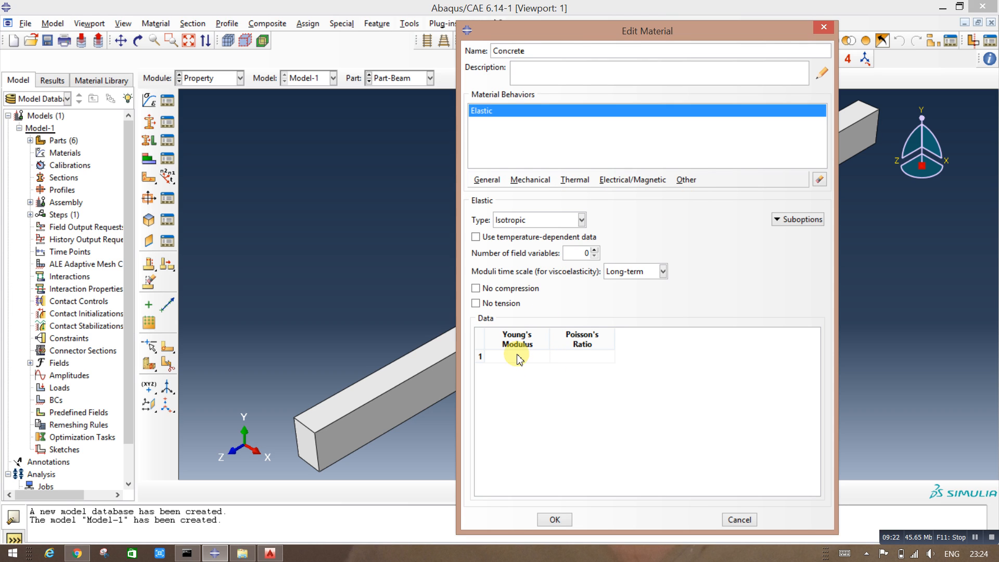
click(515, 356)
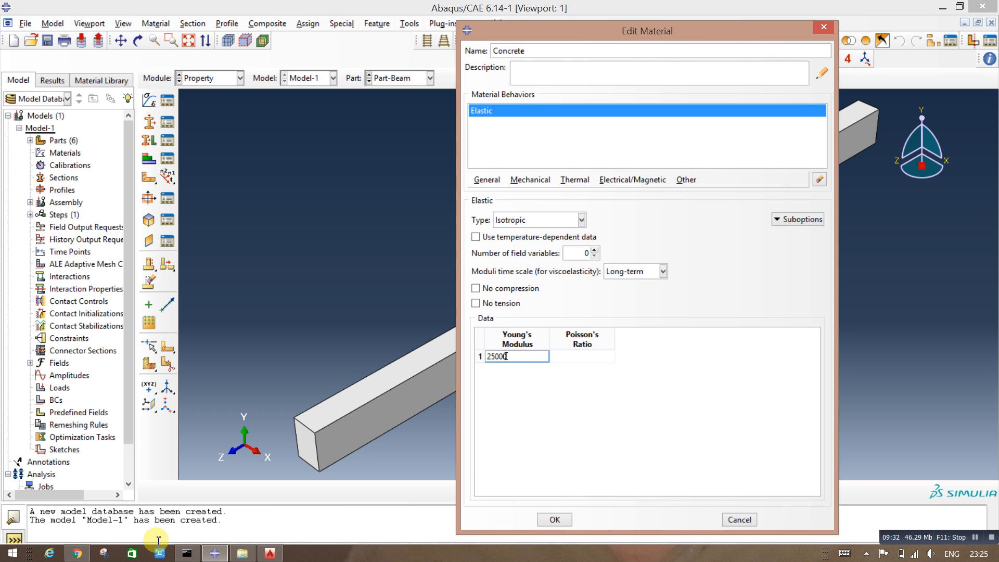
key(Tab)
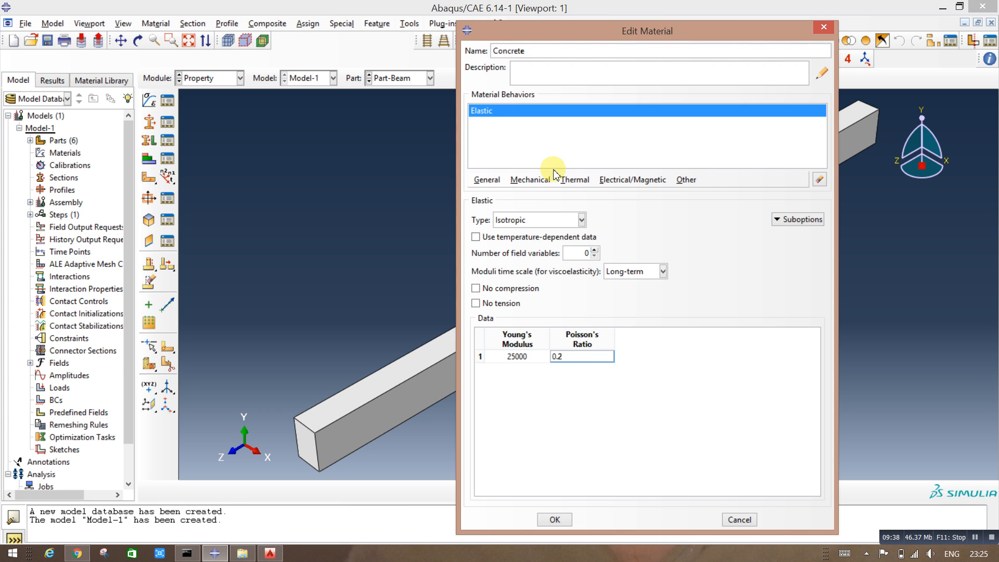
click(536, 182)
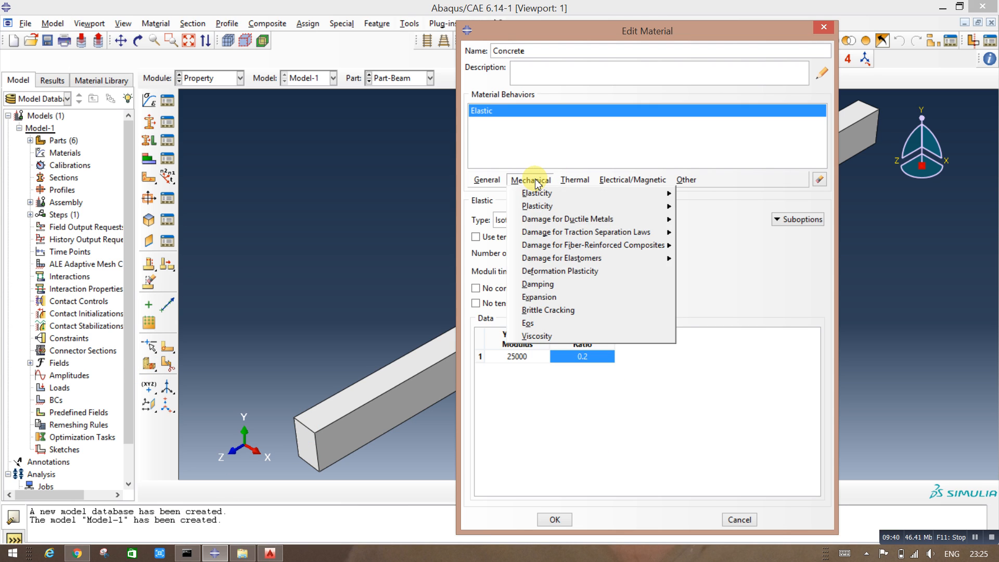
mouse_move(539, 208)
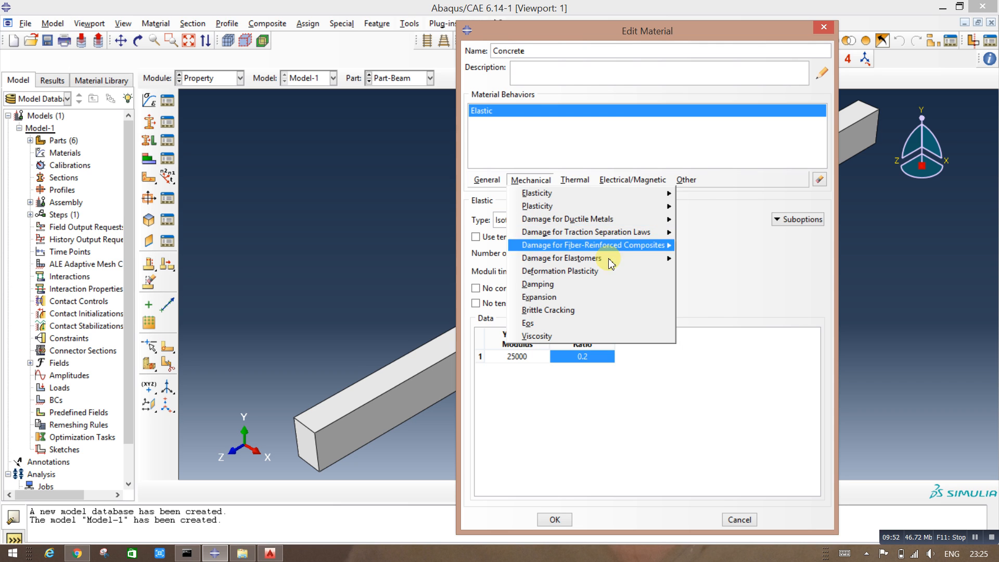
click(558, 472)
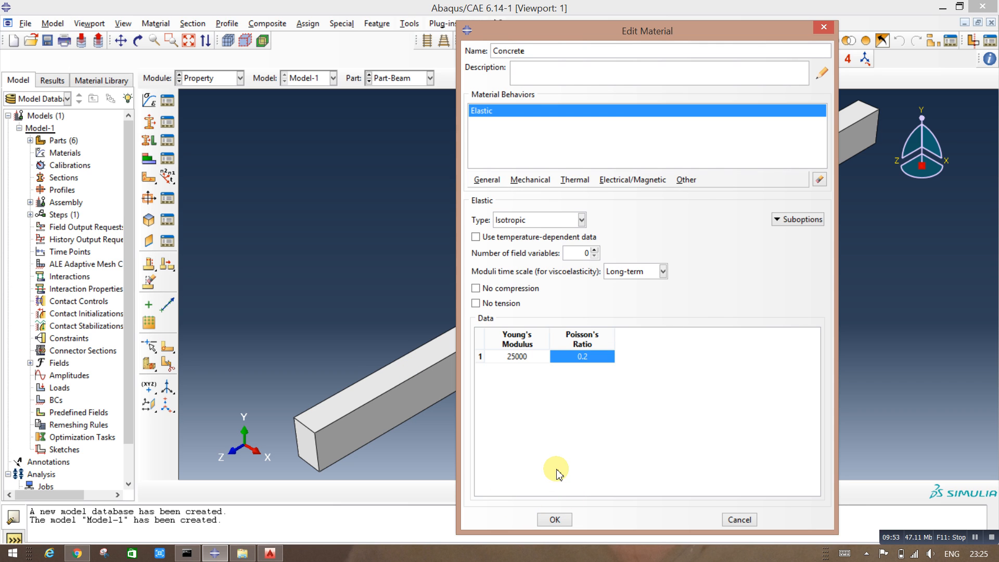
Step: Finish the Concrete material and create a material named Steel with isotropic elastic behavior, Young's modulus 200000 and Poisson's ratio 0.3
click(553, 519)
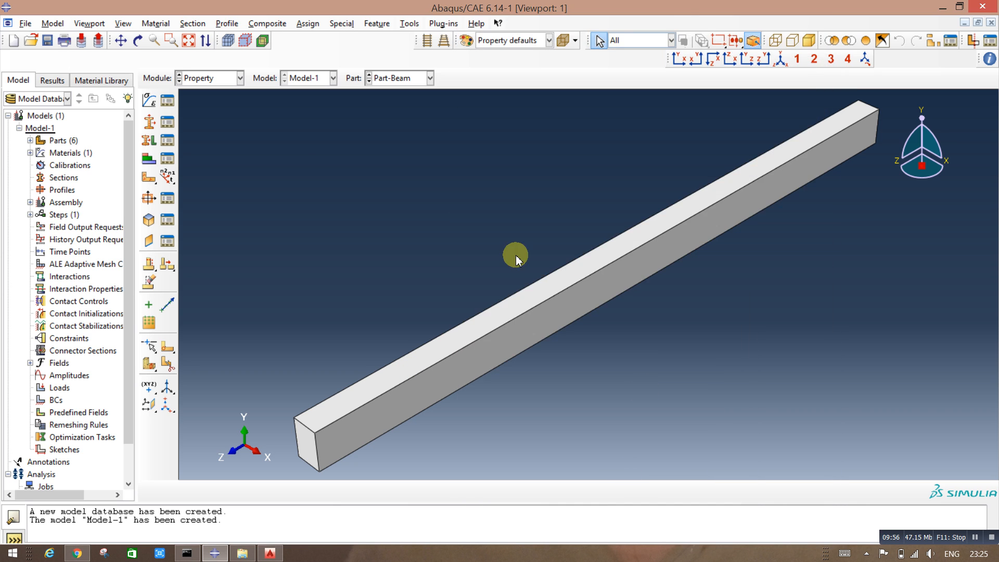
click(148, 99)
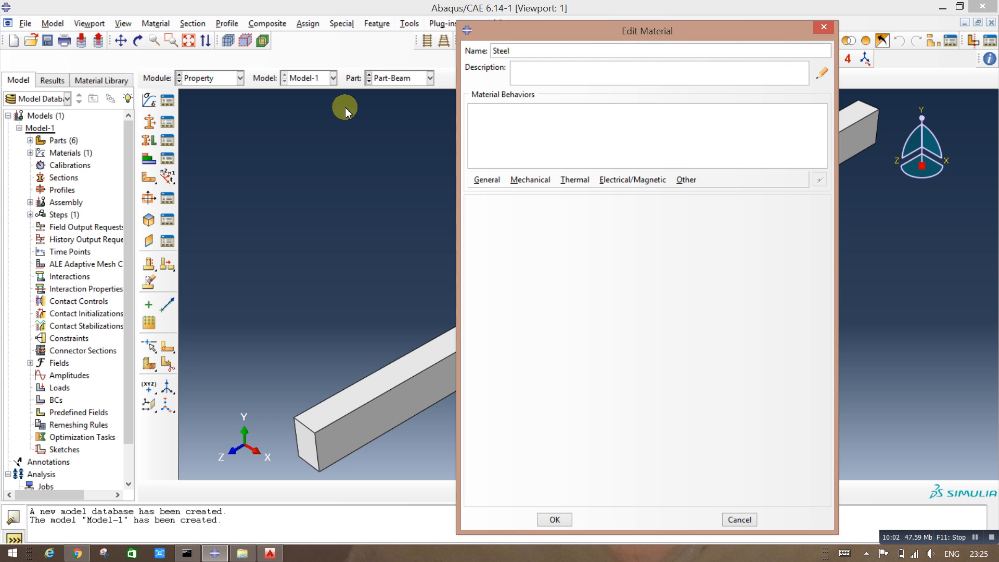
click(515, 180)
mouse_move(555, 193)
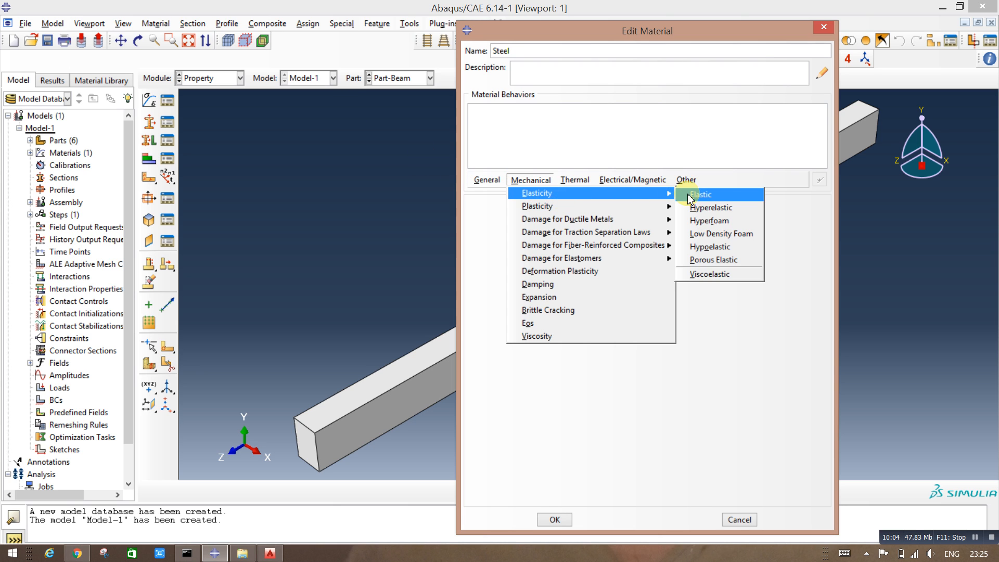
click(689, 195)
click(518, 356)
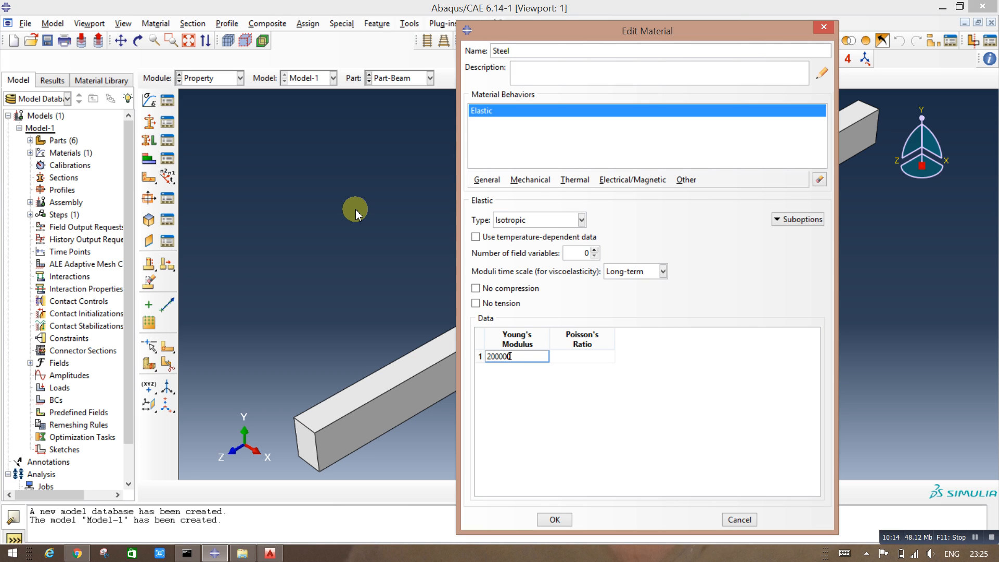
key(Tab)
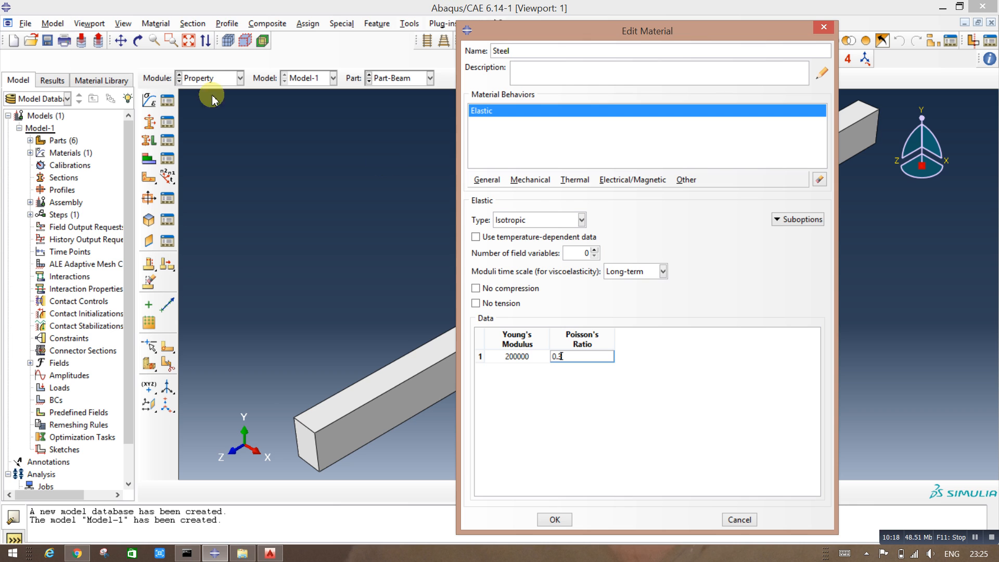
click(555, 519)
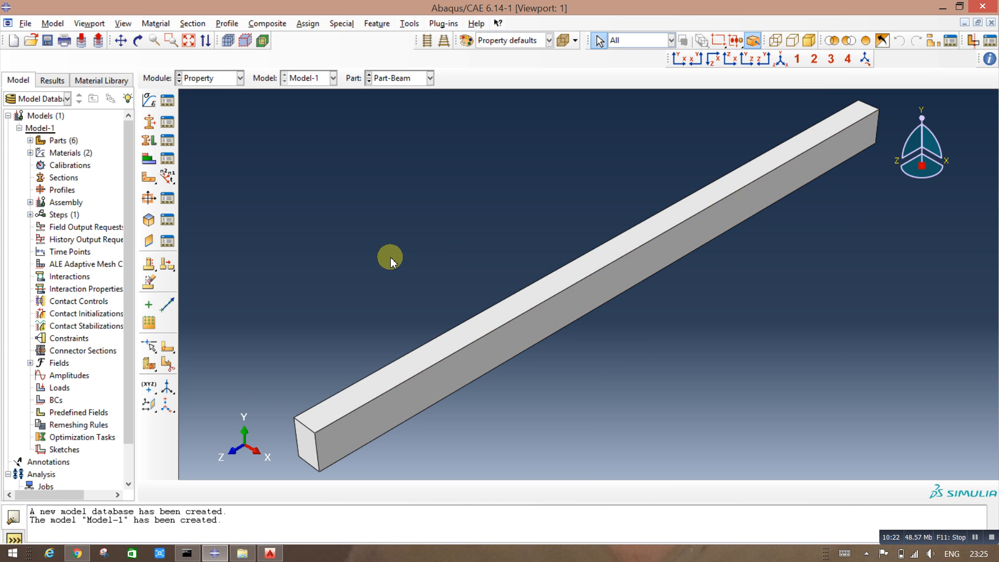
Step: Create a solid homogeneous section named Concrete that uses the Concrete material
click(149, 123)
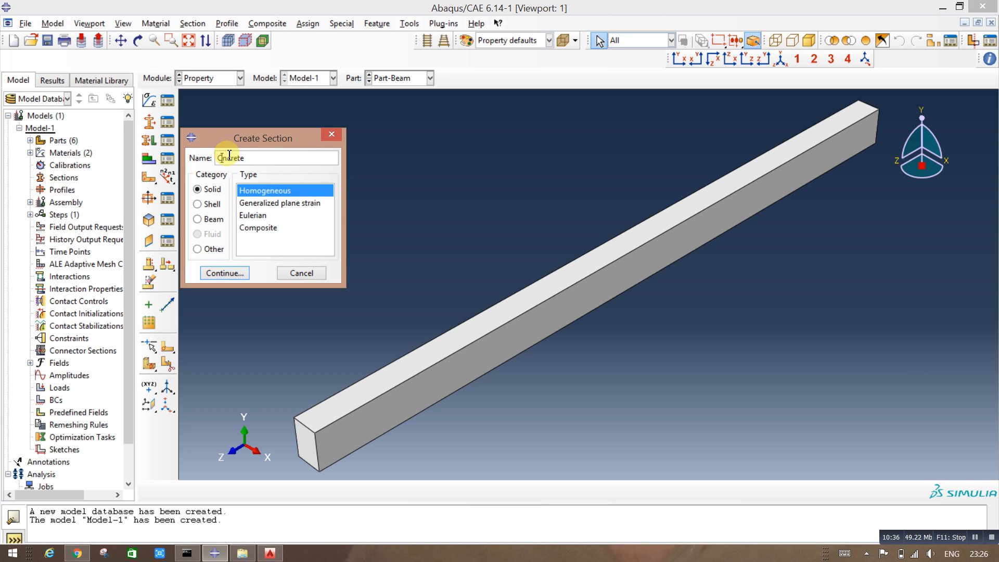
click(225, 274)
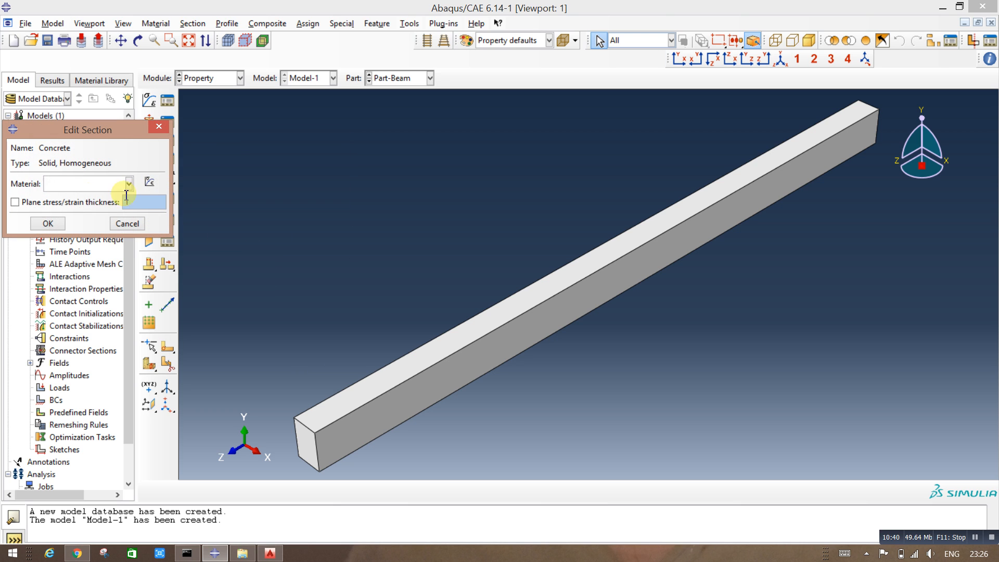
click(68, 185)
click(71, 200)
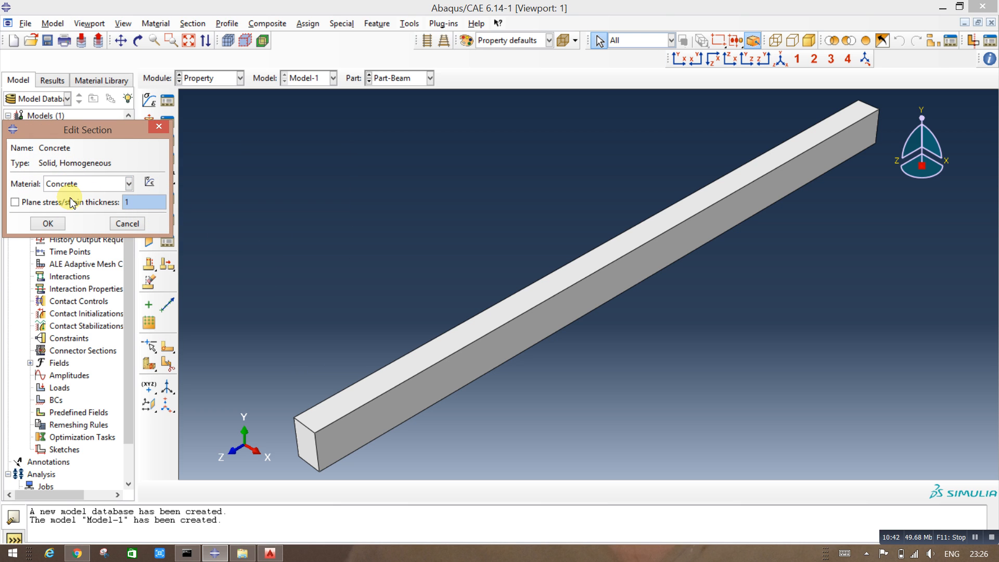
click(57, 224)
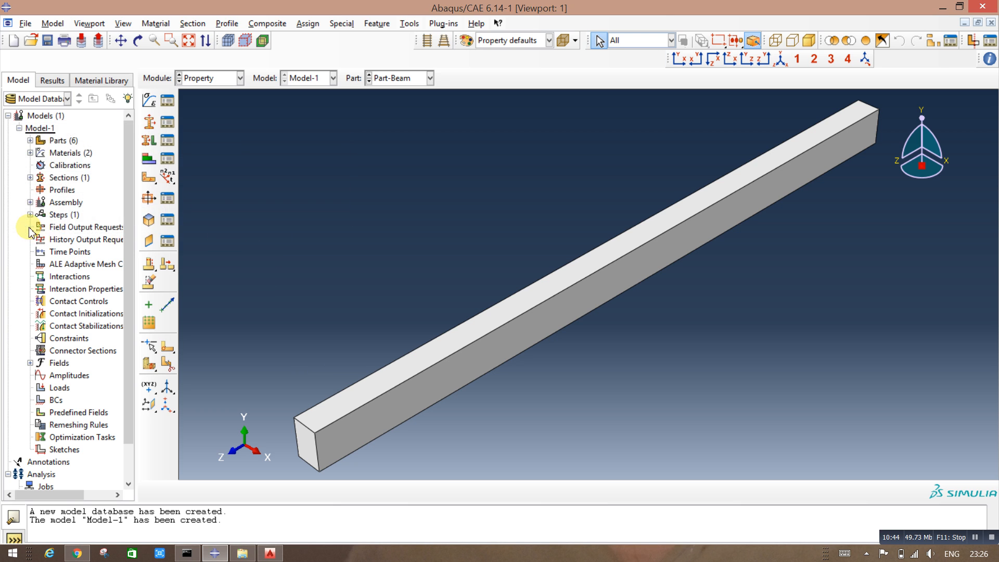
Step: Create a truss section named Section-8mm with the Steel material and a cross-sectional area of 50.83
click(148, 123)
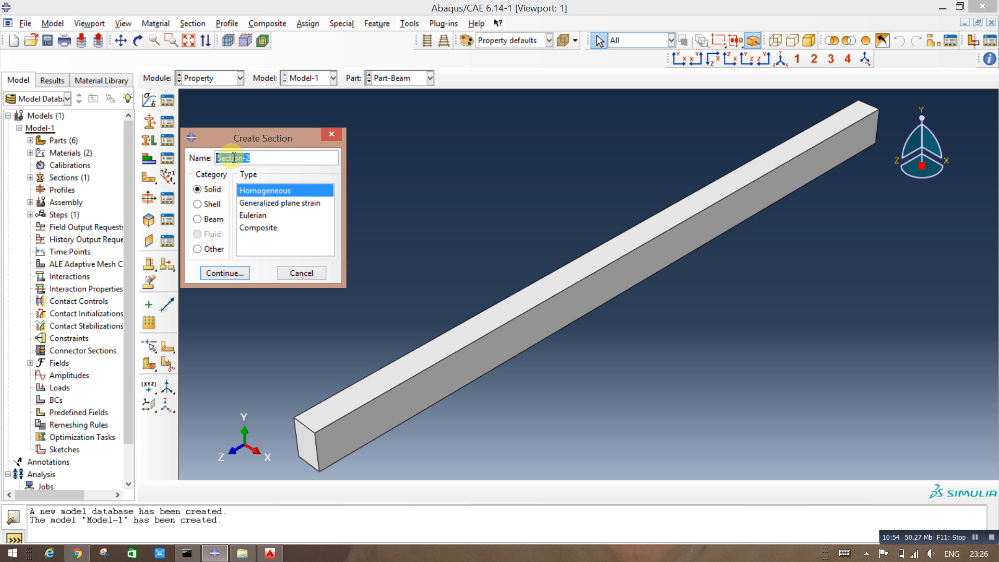
drag(247, 159, 279, 155)
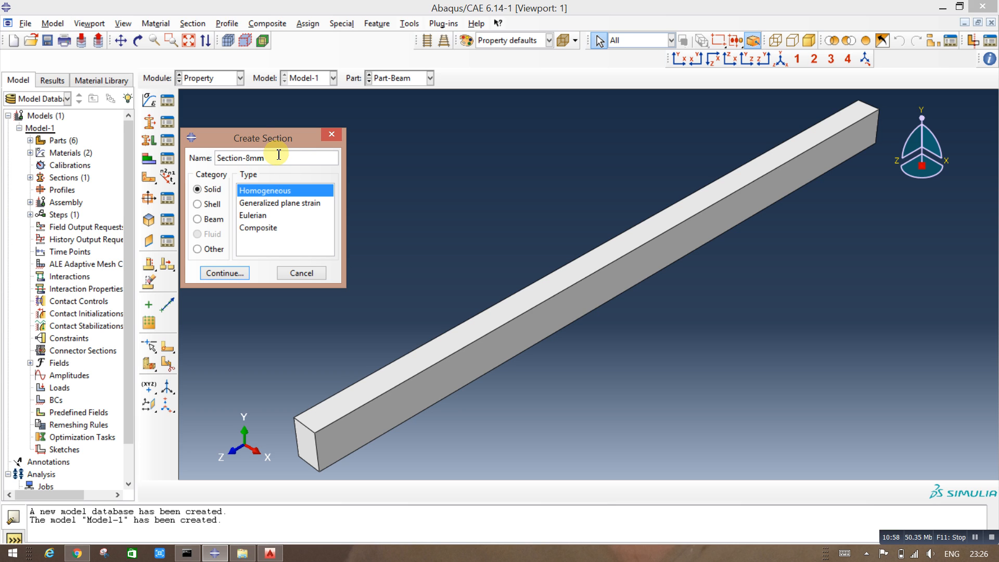
click(210, 219)
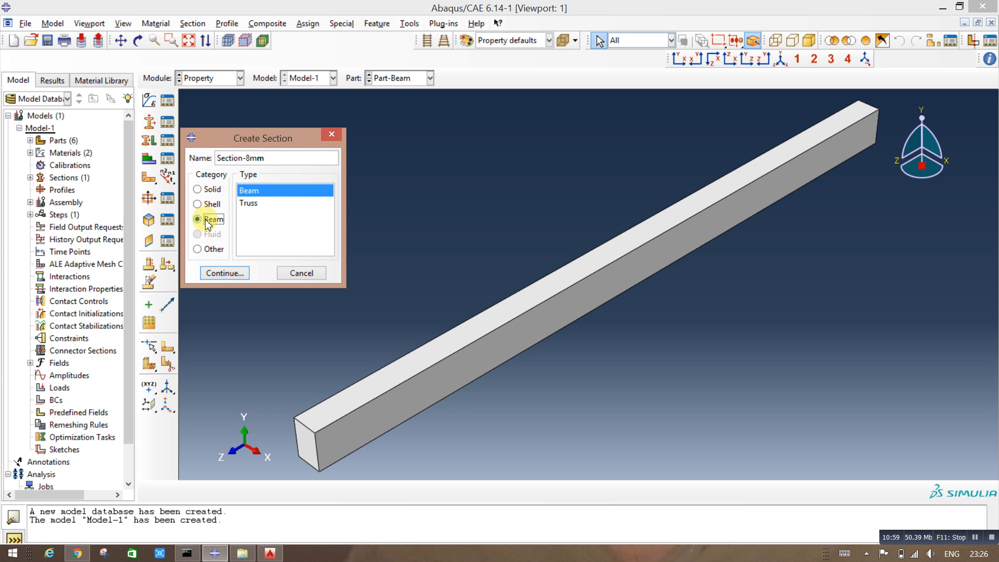
click(253, 205)
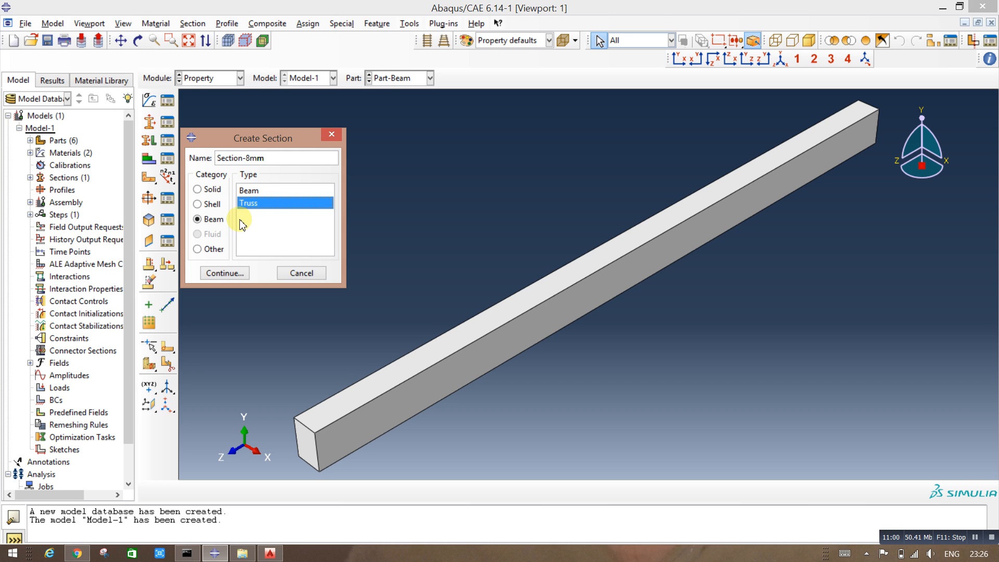
click(232, 274)
click(200, 234)
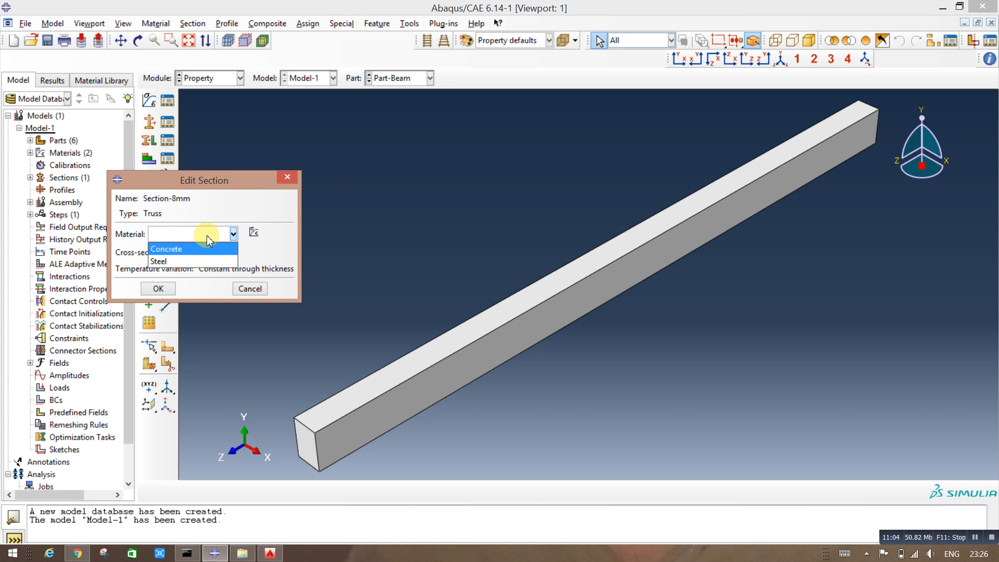
click(188, 261)
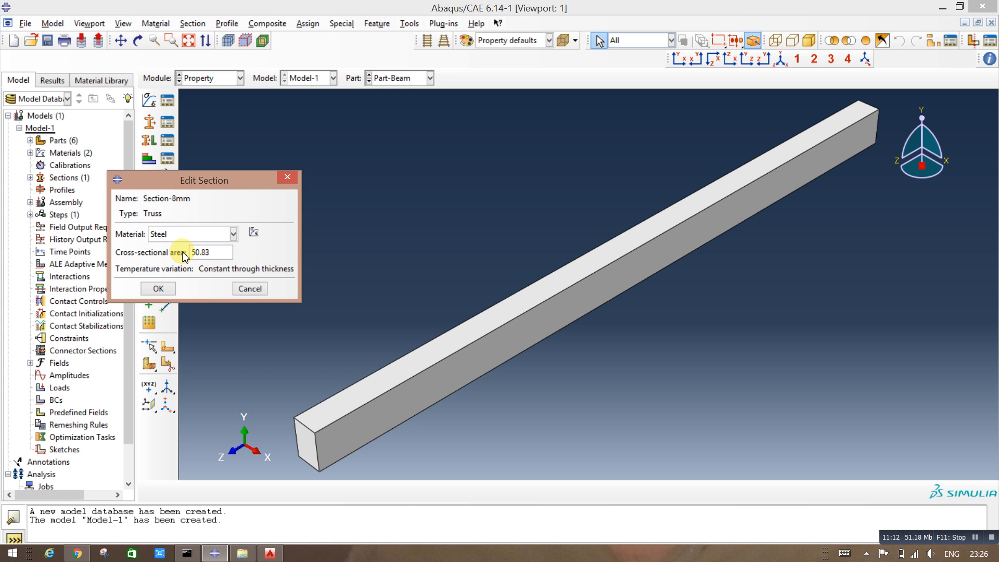
click(158, 289)
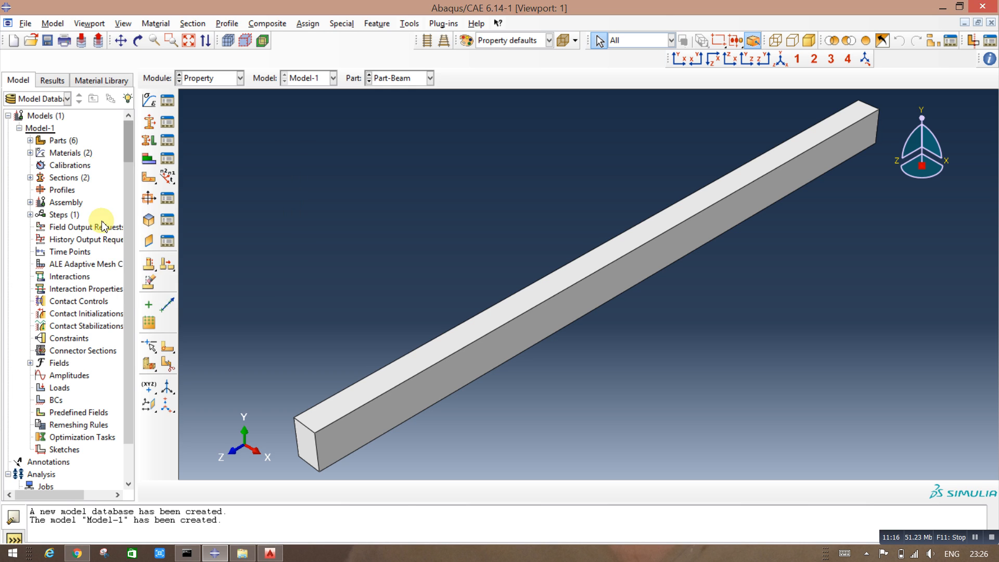
Step: Create a truss section named Section-10mm with the Steel material and a cross-sectional area of 78.53
click(149, 124)
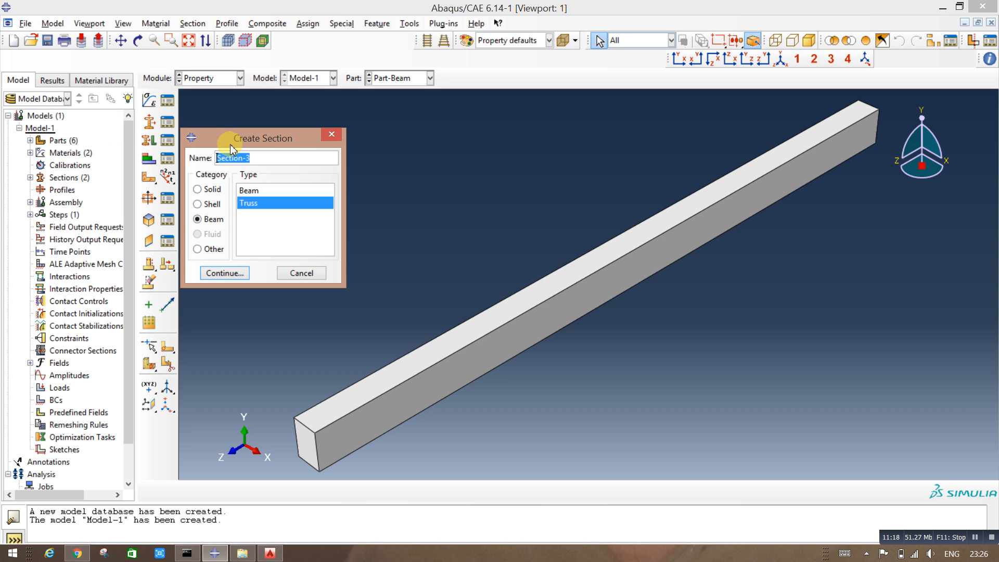
click(250, 159)
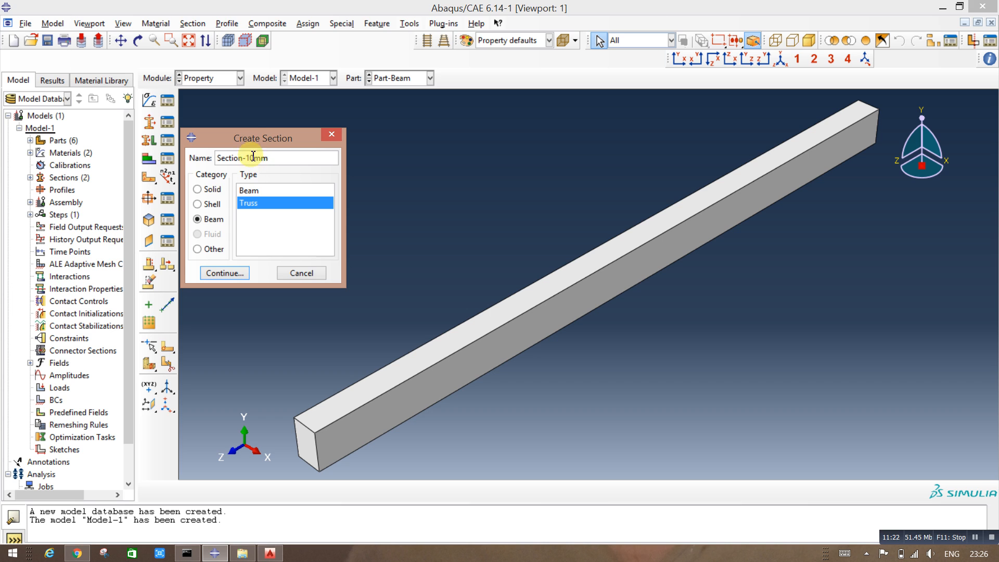
click(225, 273)
click(176, 234)
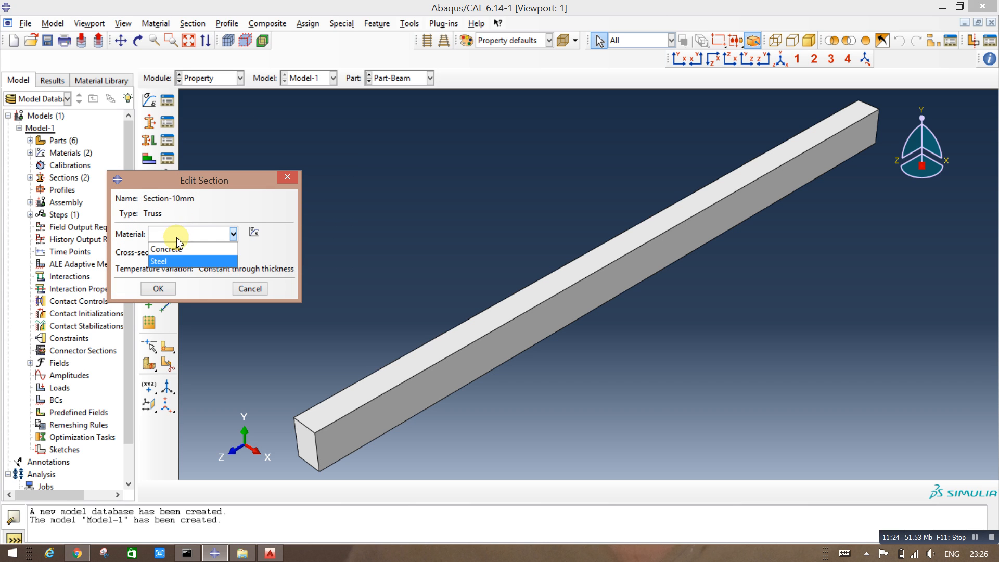
click(174, 261)
click(195, 253)
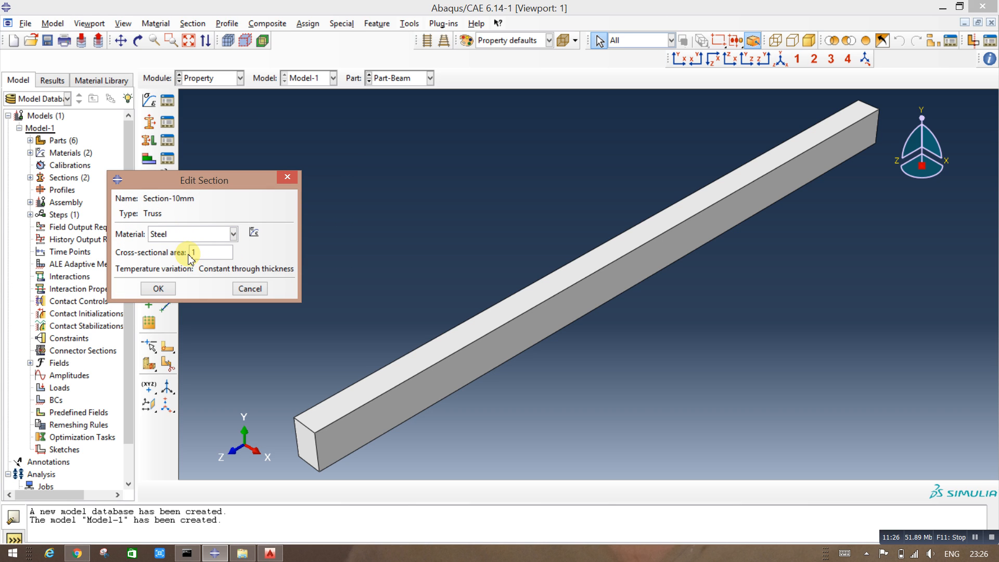
text(1)
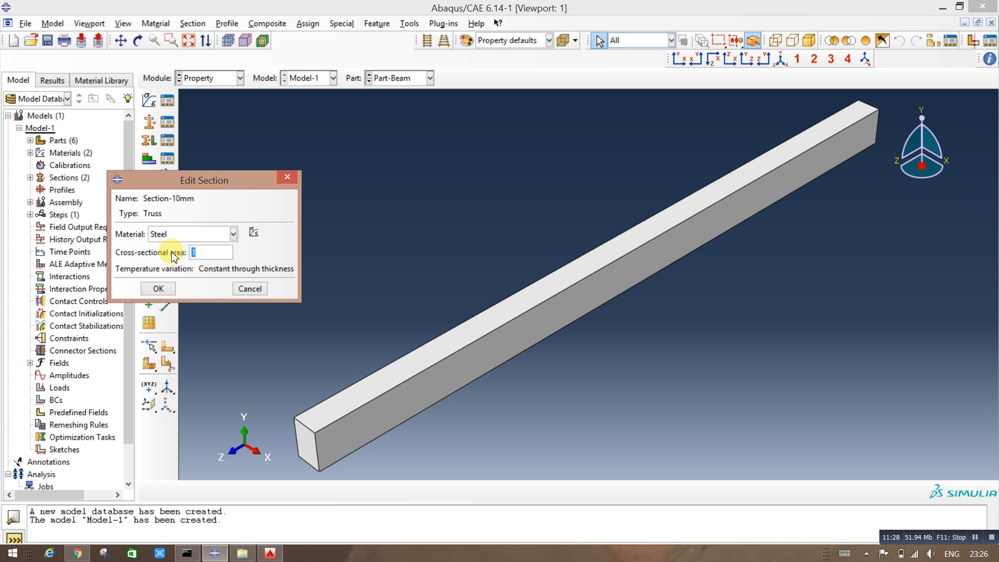
text(8.53)
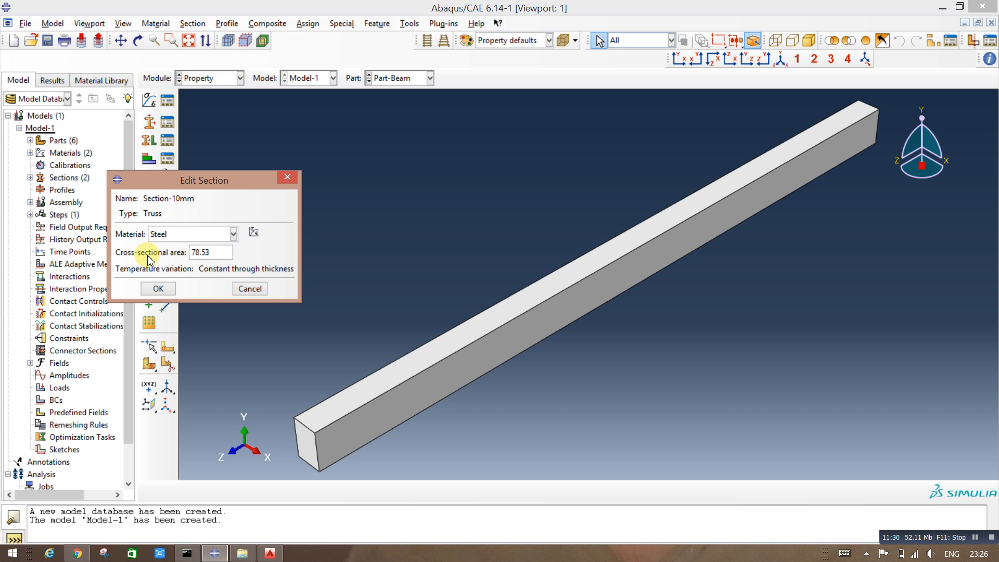
click(155, 289)
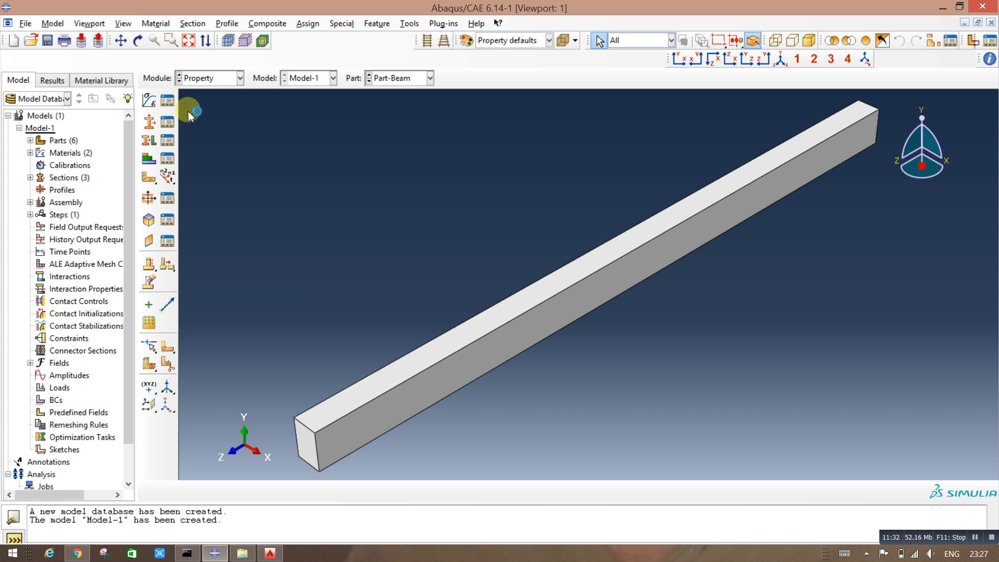
Step: Create a truss section named Section-12mm with the Steel material and a cross-sectional area of 113.0
click(150, 124)
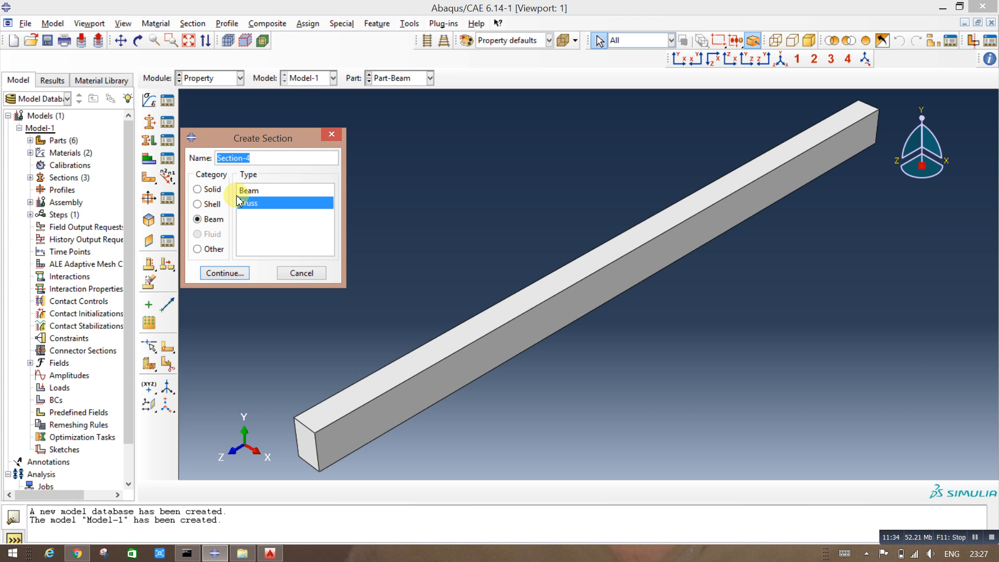
double_click(270, 161)
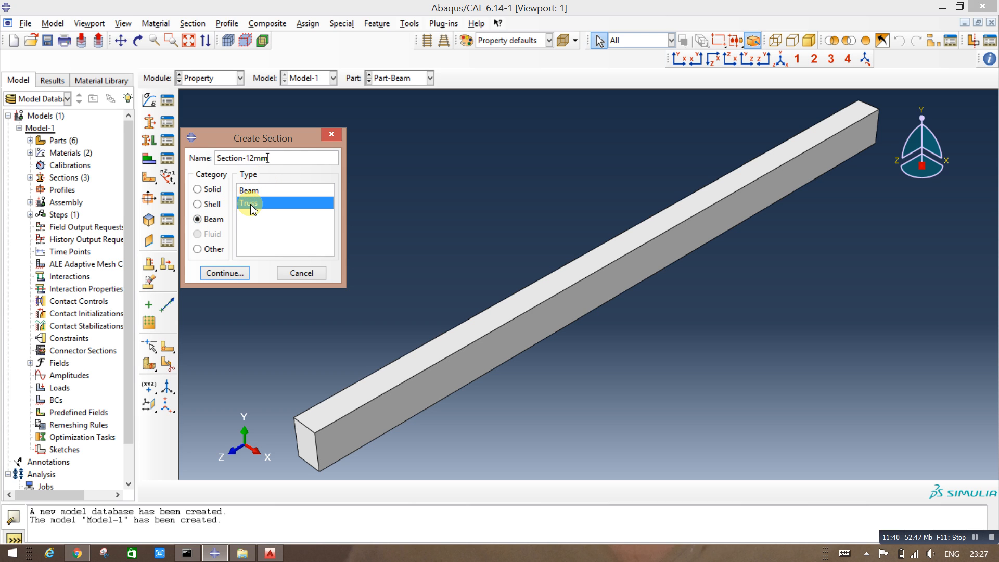
click(224, 274)
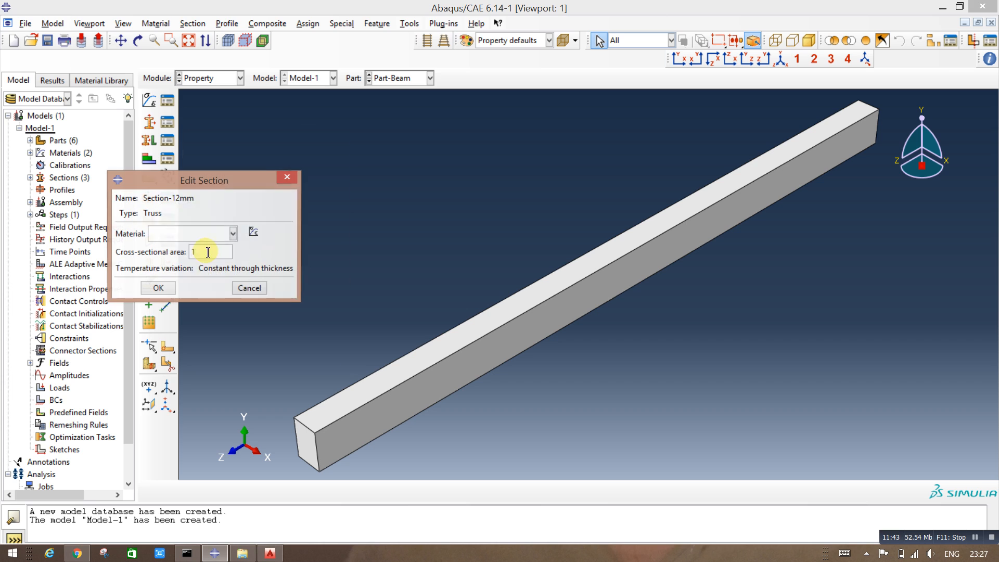
click(178, 233)
click(175, 246)
double_click(195, 252)
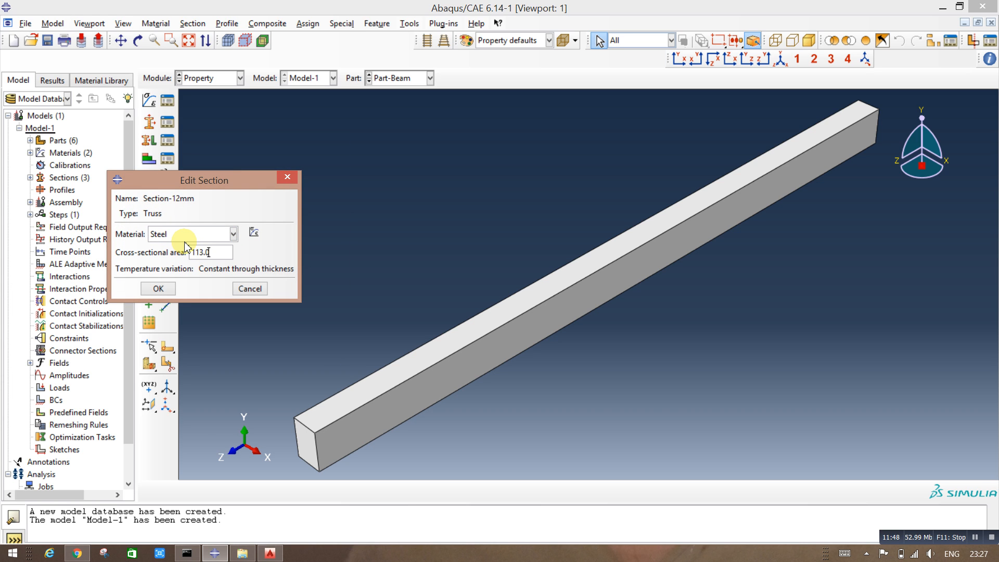
click(155, 289)
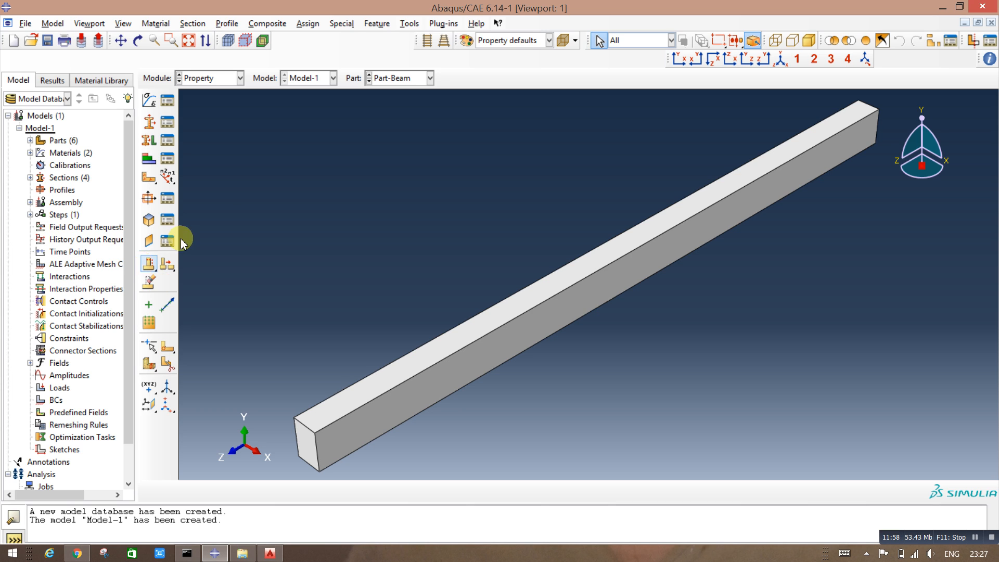
Step: Assign the Concrete section to the whole beam without creating a set
click(149, 143)
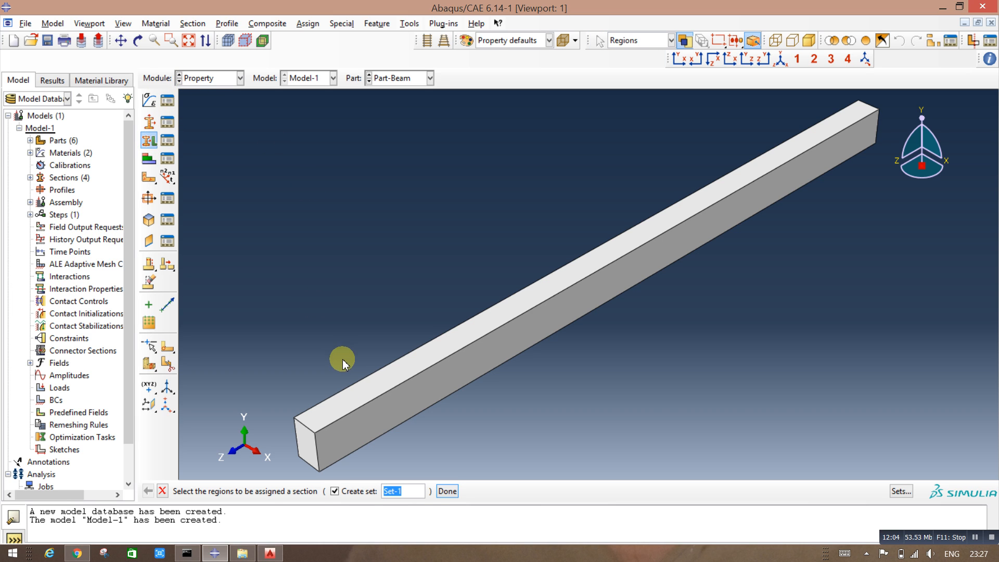
click(335, 491)
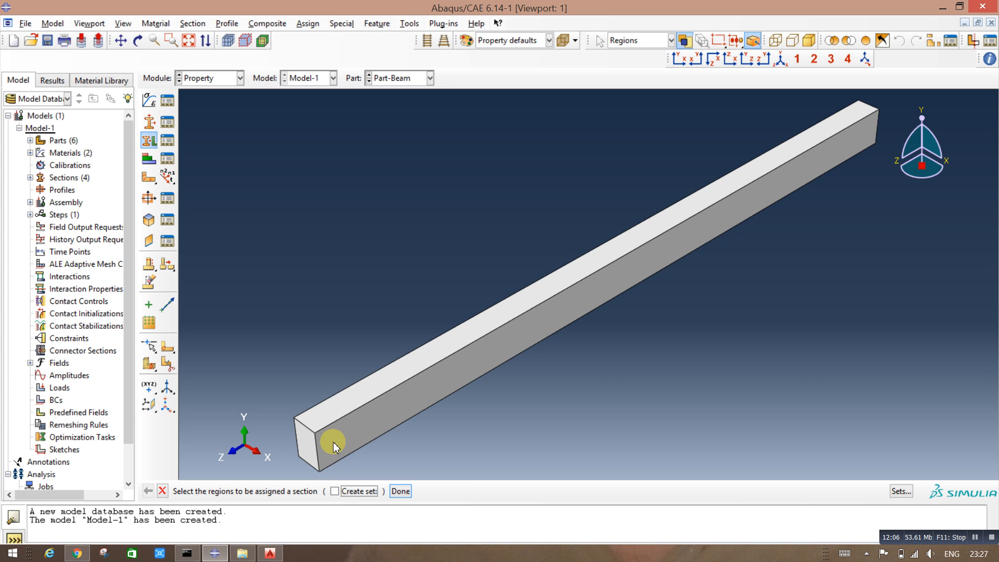
scroll(343, 260, up, 3)
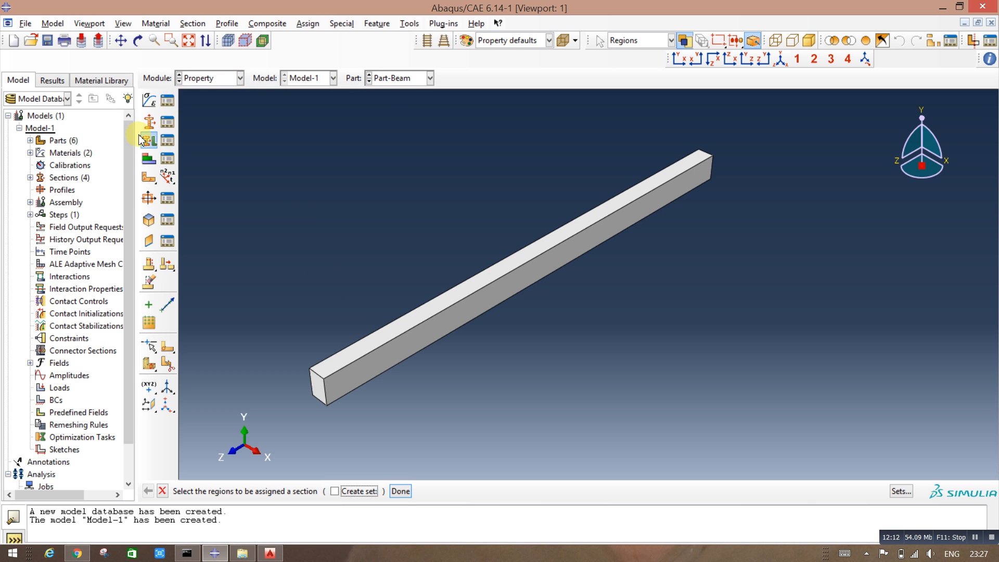
drag(495, 167, 611, 374)
click(402, 491)
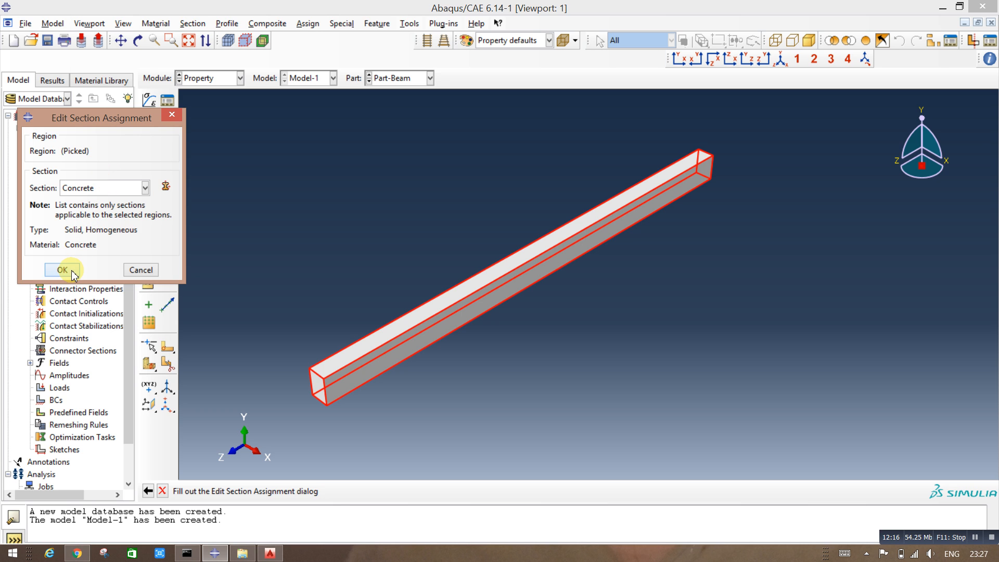
click(62, 270)
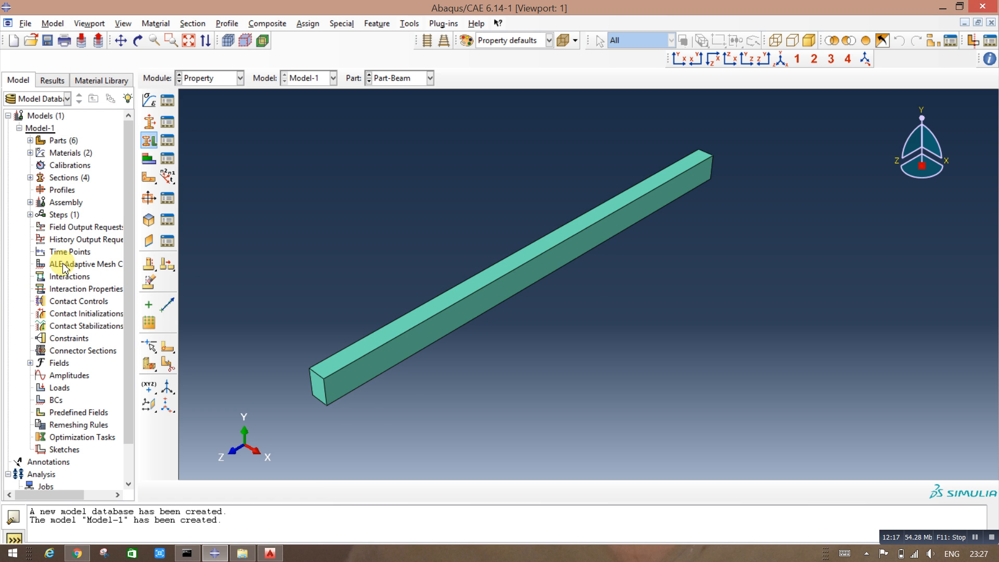
Step: Assign the Concrete section to the whole Part-Column without creating a set
click(369, 82)
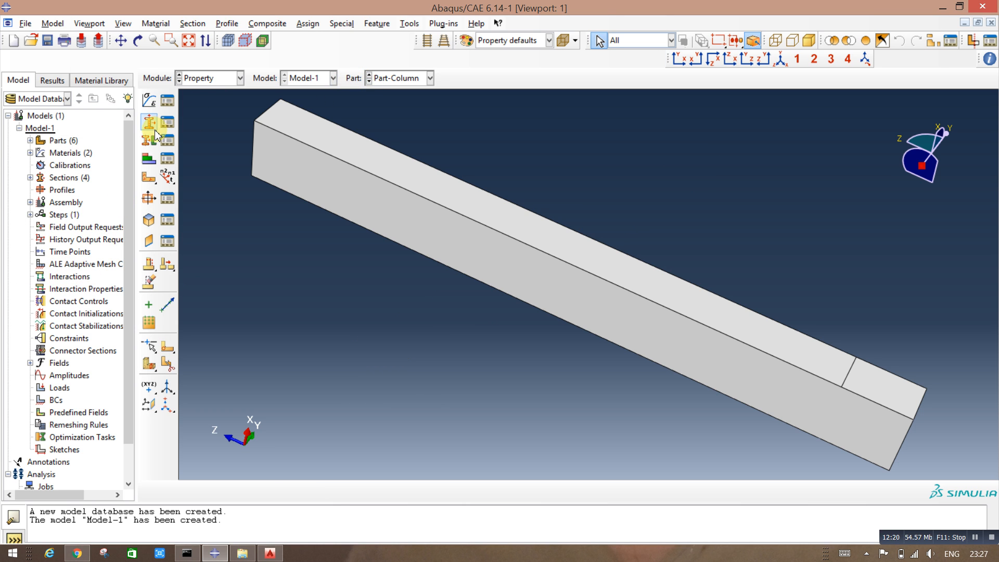
click(780, 59)
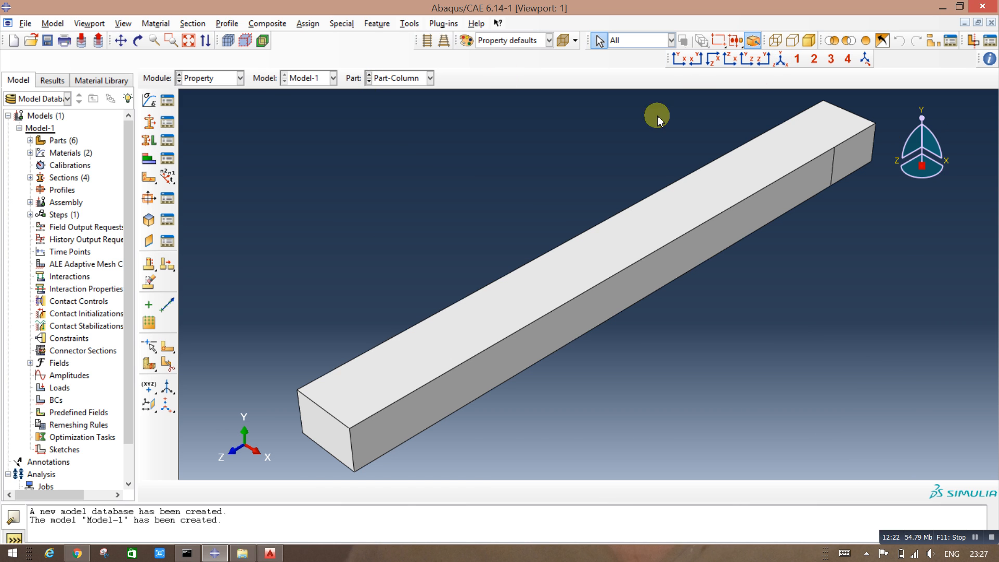
click(148, 140)
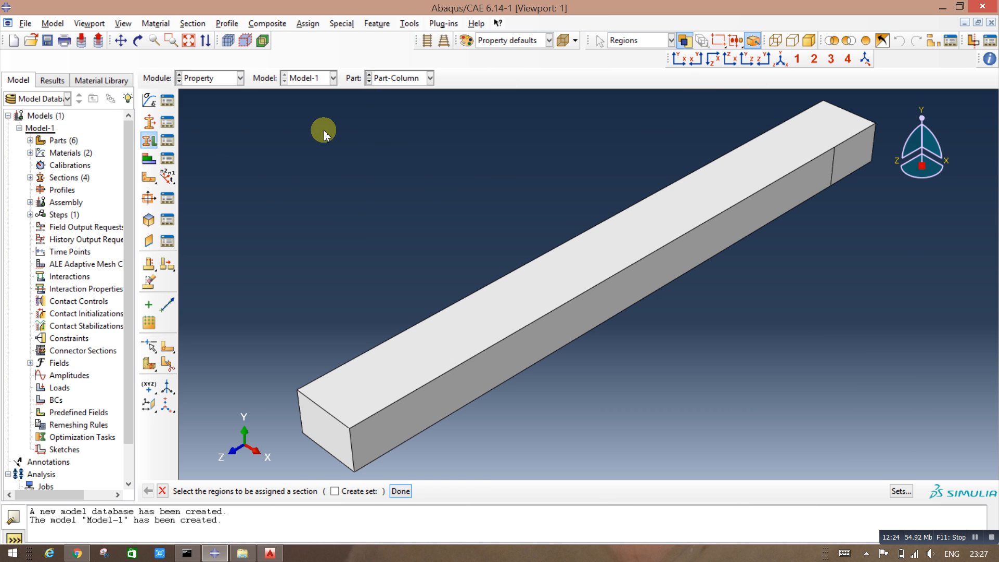
drag(295, 135, 824, 455)
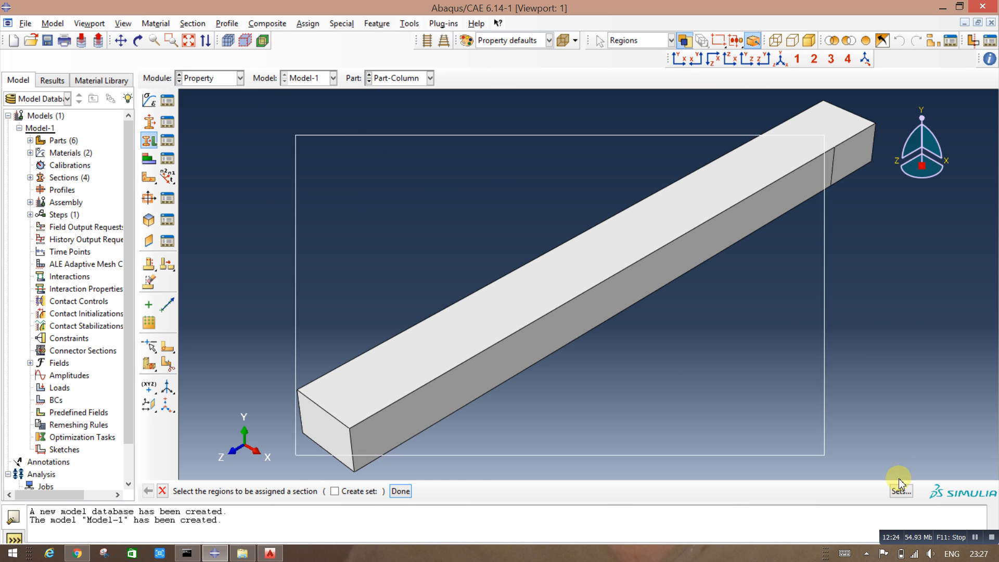
click(401, 491)
click(61, 268)
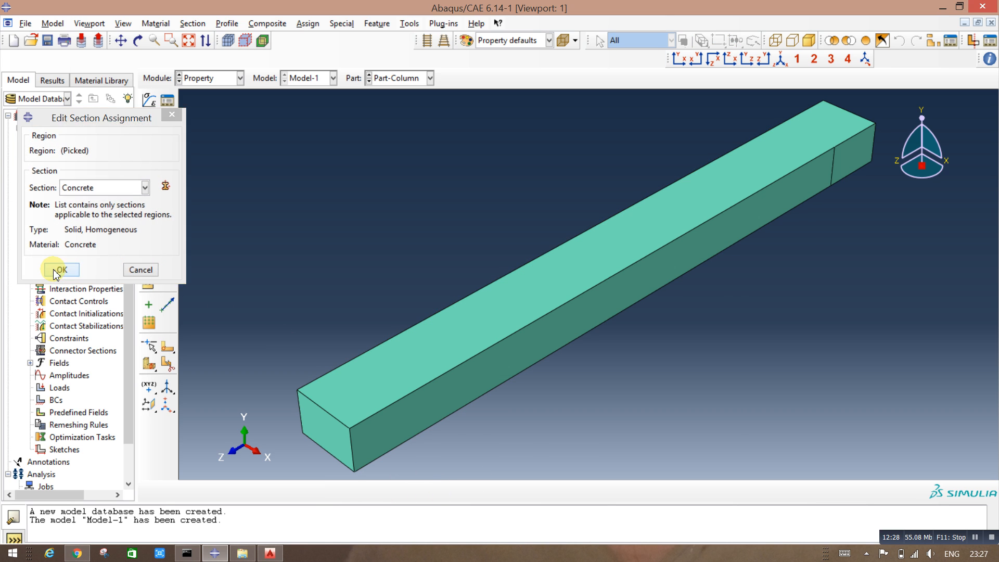
Step: Assign the Section-8mm truss section to all edges of Part-Stirrups without creating a set
click(368, 81)
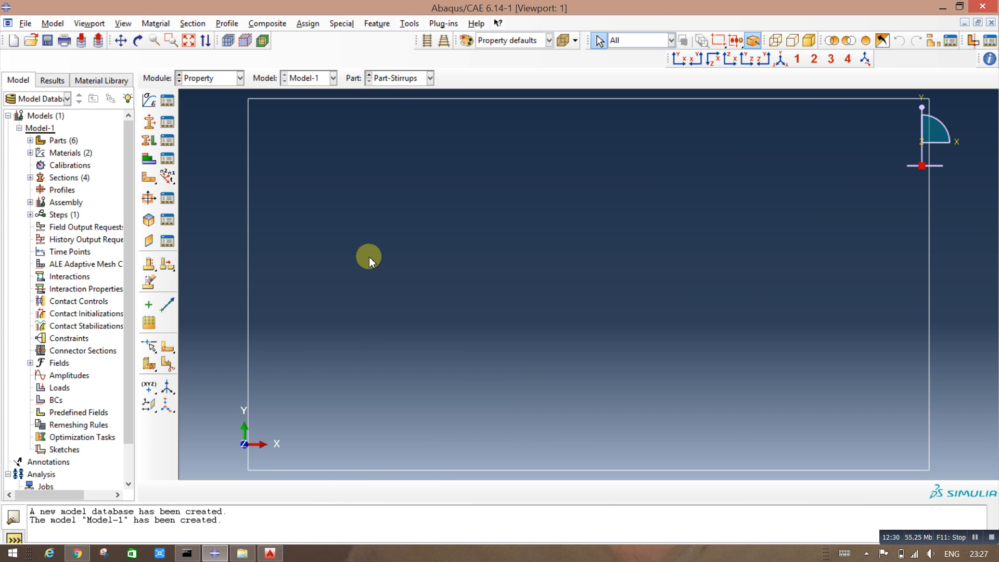
scroll(465, 304, down, 3)
click(146, 137)
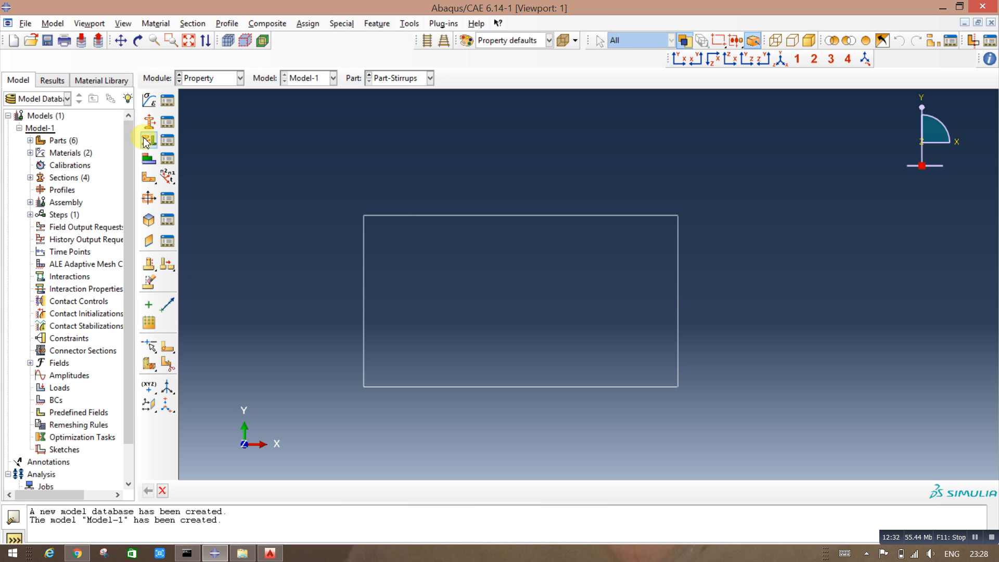
drag(295, 149, 710, 435)
click(400, 491)
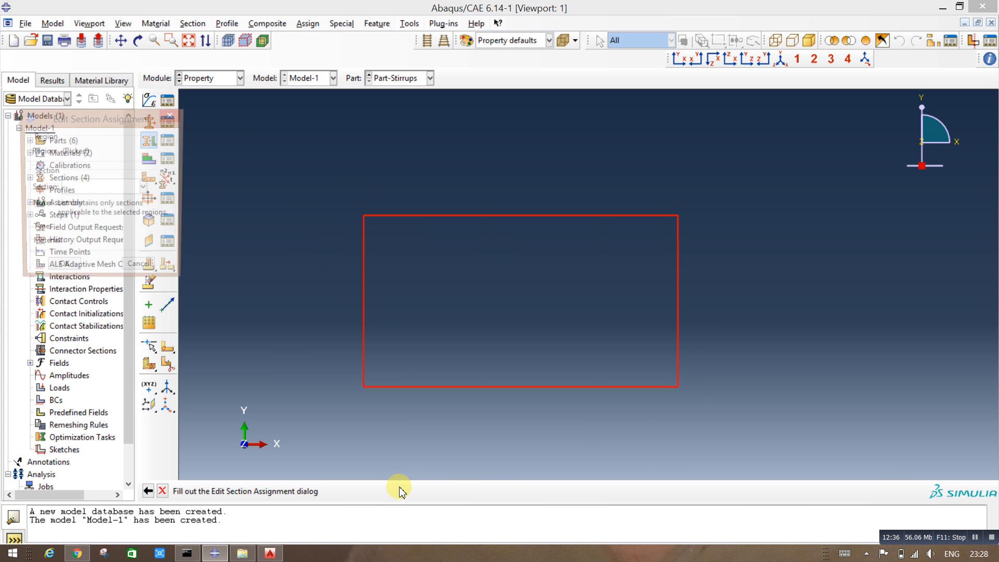
click(128, 189)
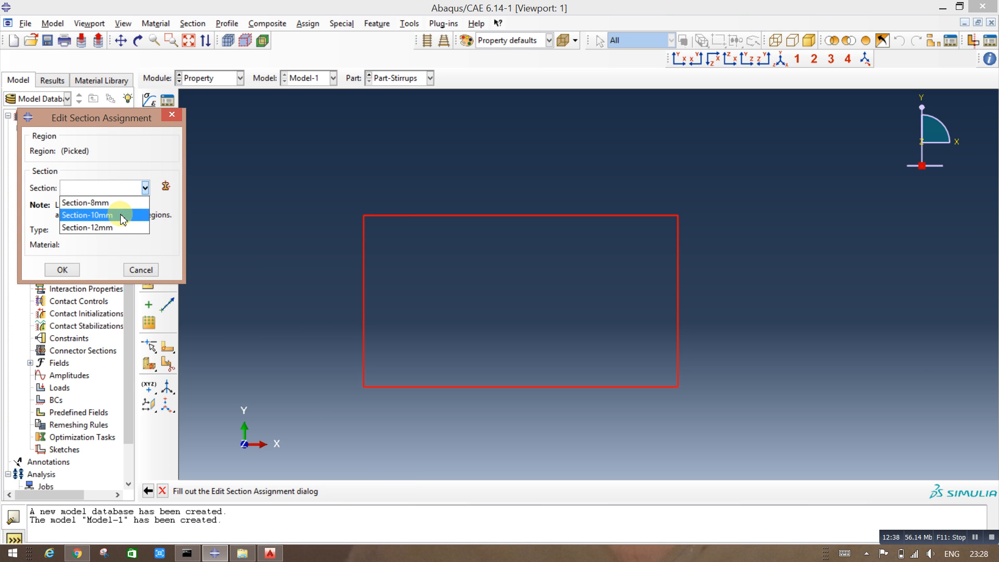
click(125, 203)
click(62, 269)
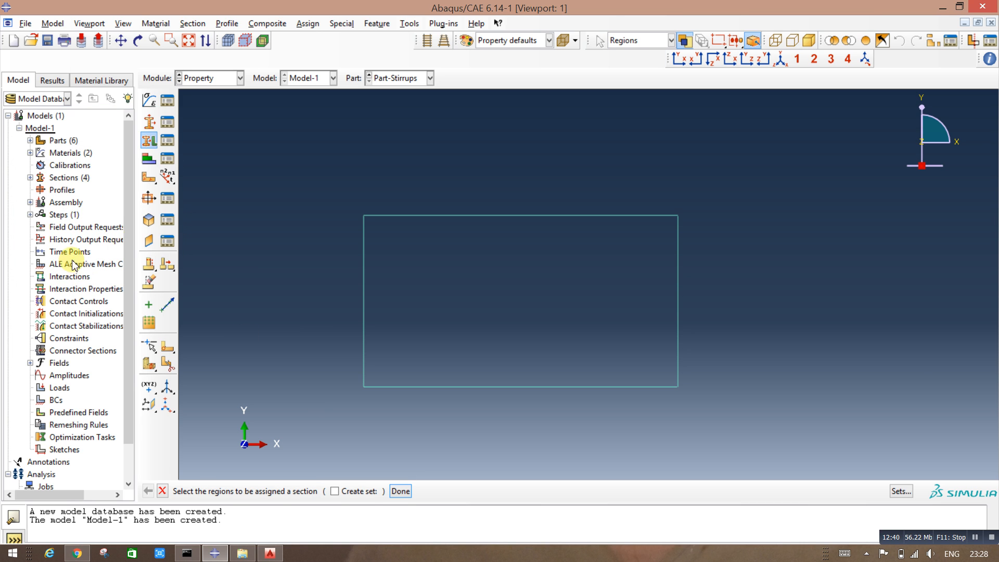
Step: Assign a beam section orientation to the whole stirrup, accepting the default n1 direction
click(172, 179)
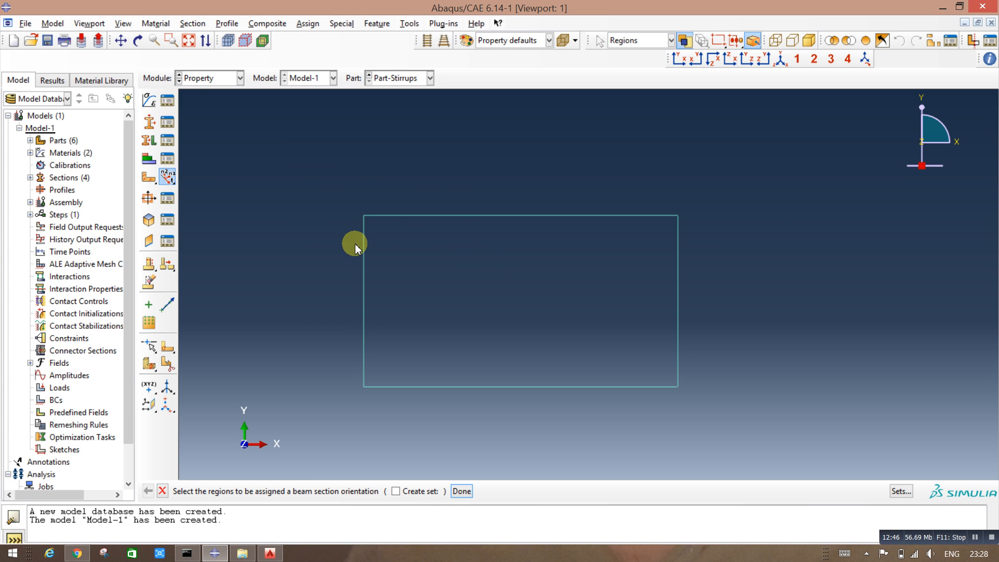
click(462, 491)
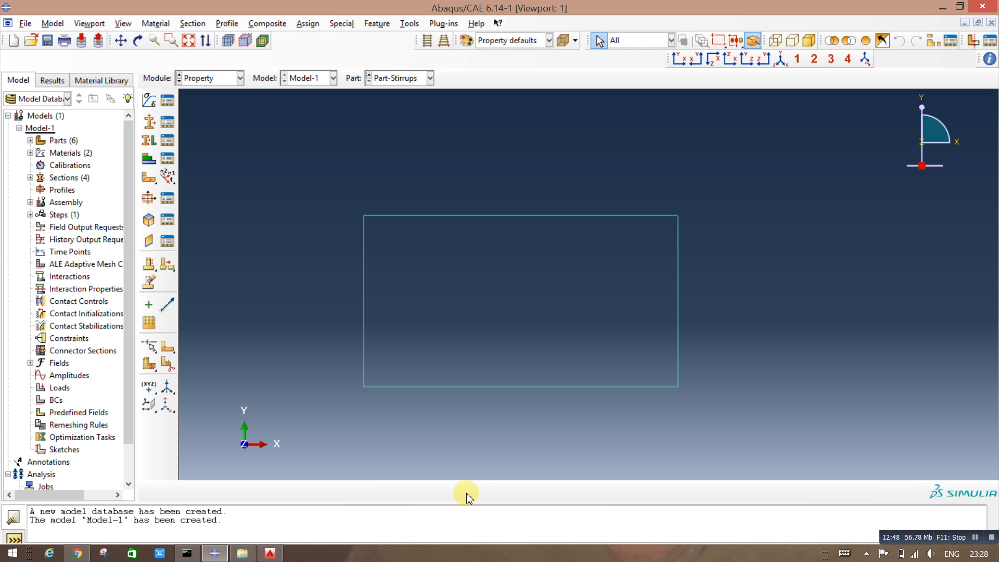
click(171, 182)
drag(286, 141, 789, 470)
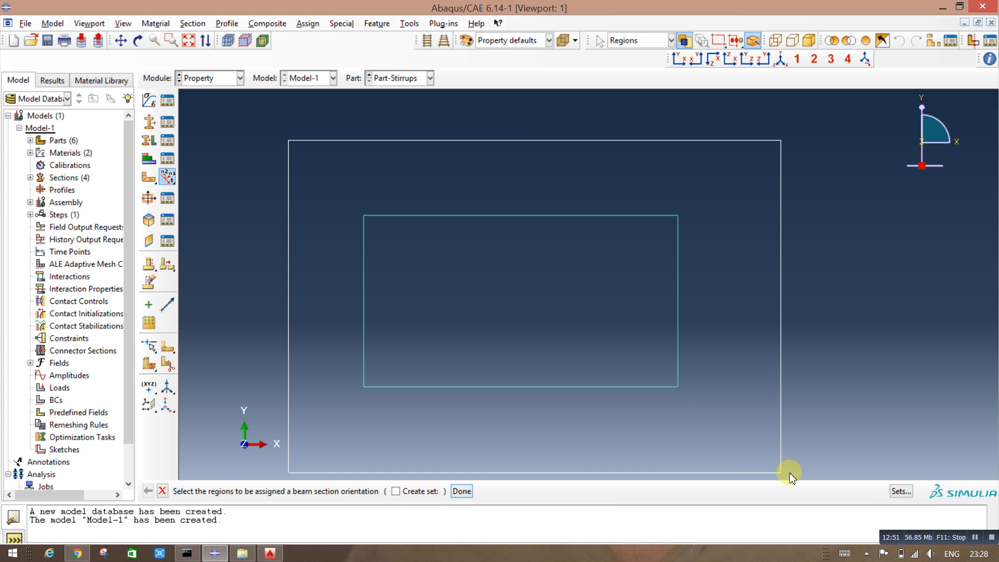
click(457, 494)
key(Return)
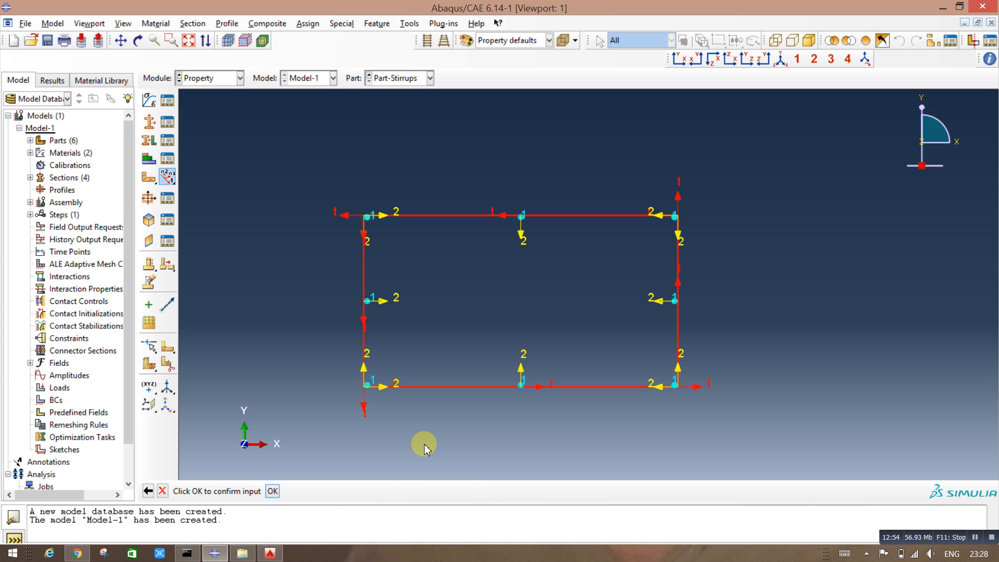
key(Return)
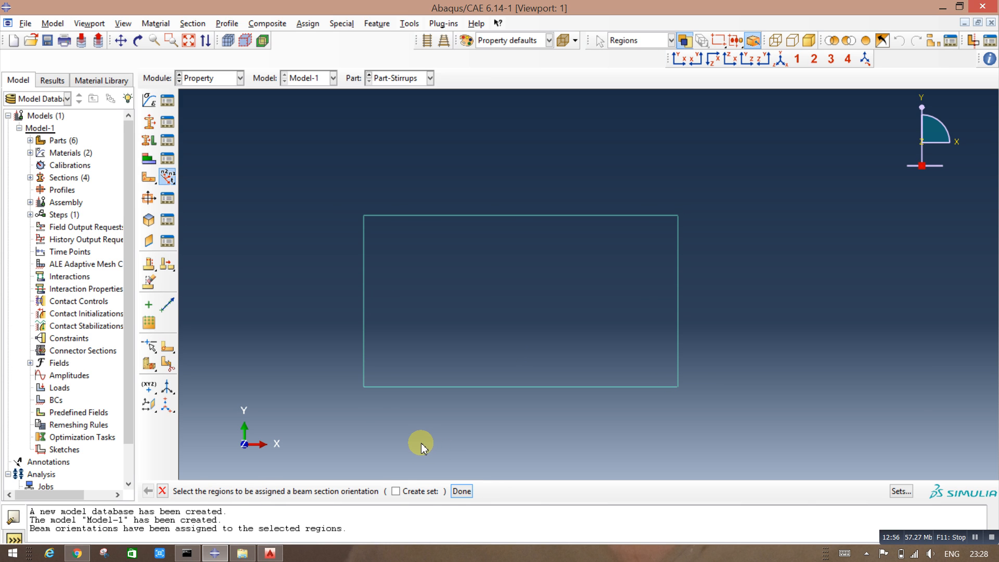
click(163, 491)
Step: Assign the Section-8mm truss section to the whole Part-8mm bar without creating a set
click(398, 78)
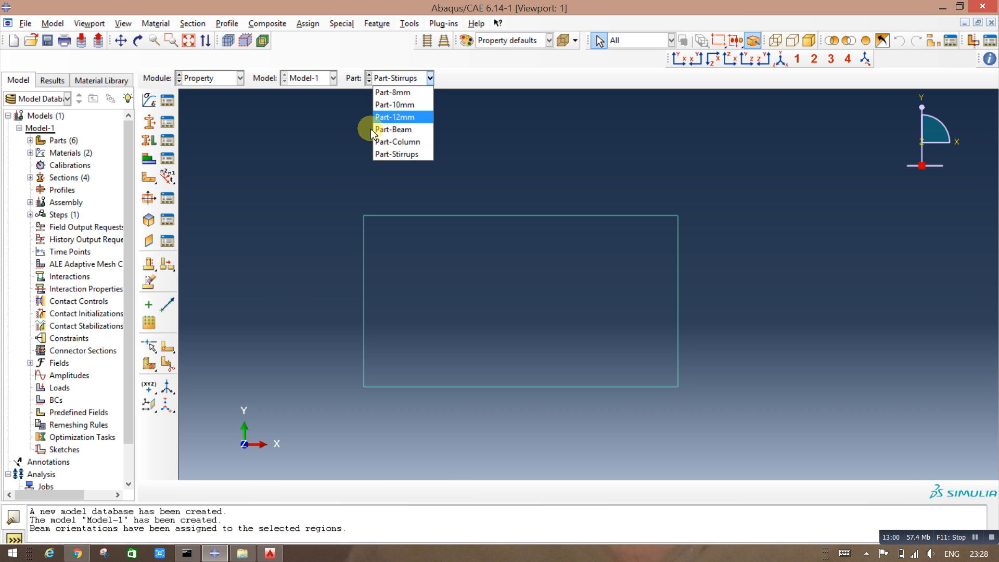
click(391, 92)
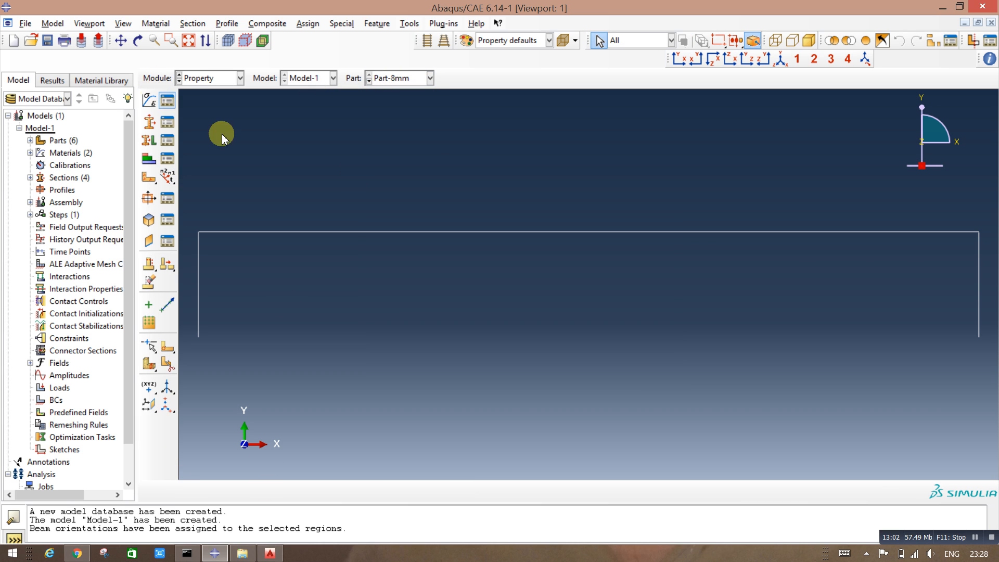
click(149, 140)
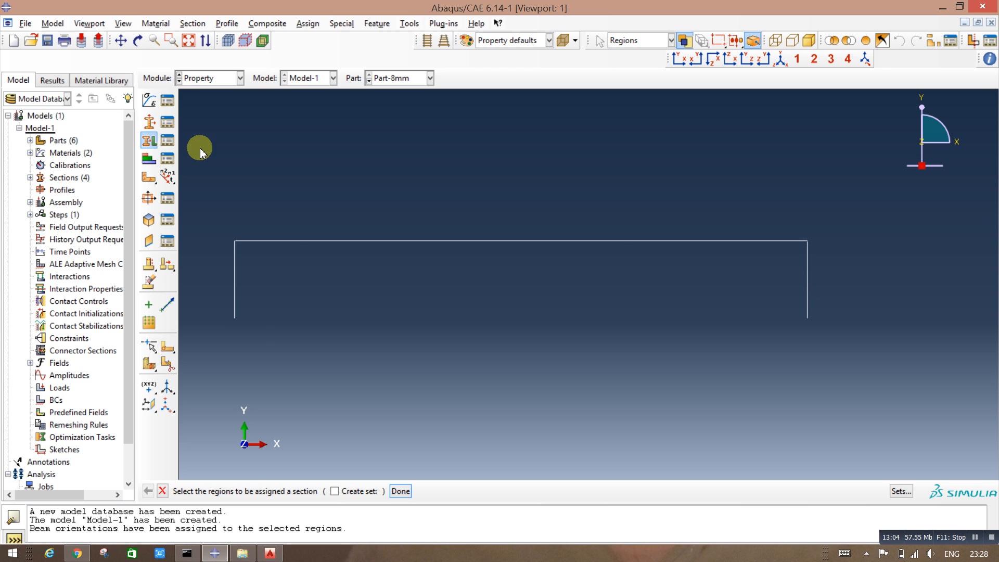
drag(200, 159, 931, 403)
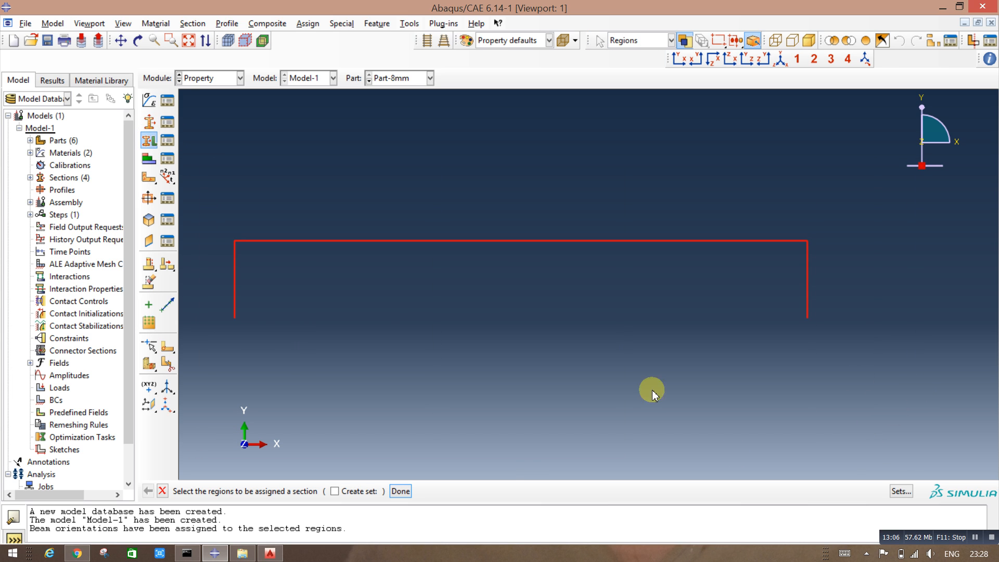
click(400, 491)
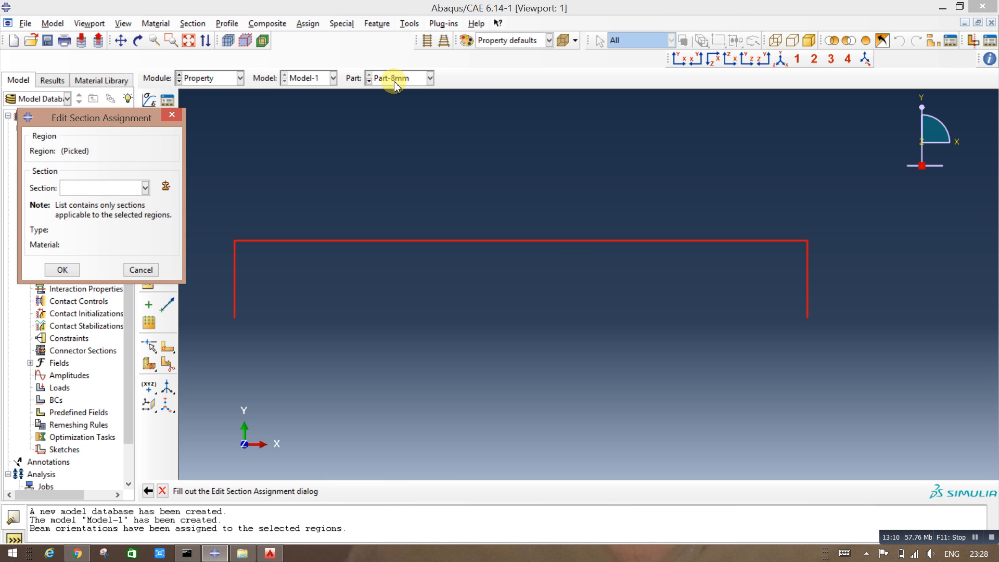
click(84, 189)
click(90, 201)
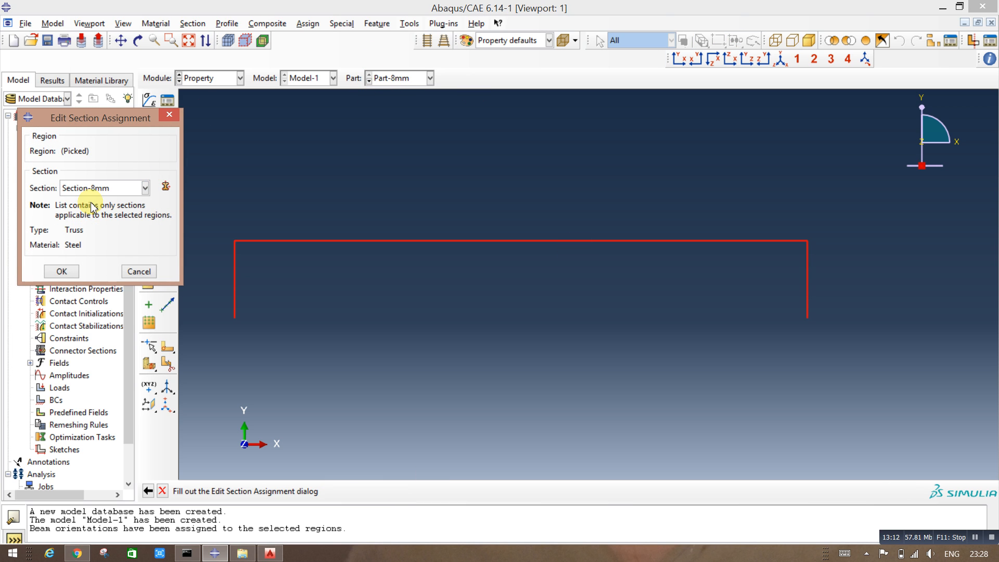
click(65, 274)
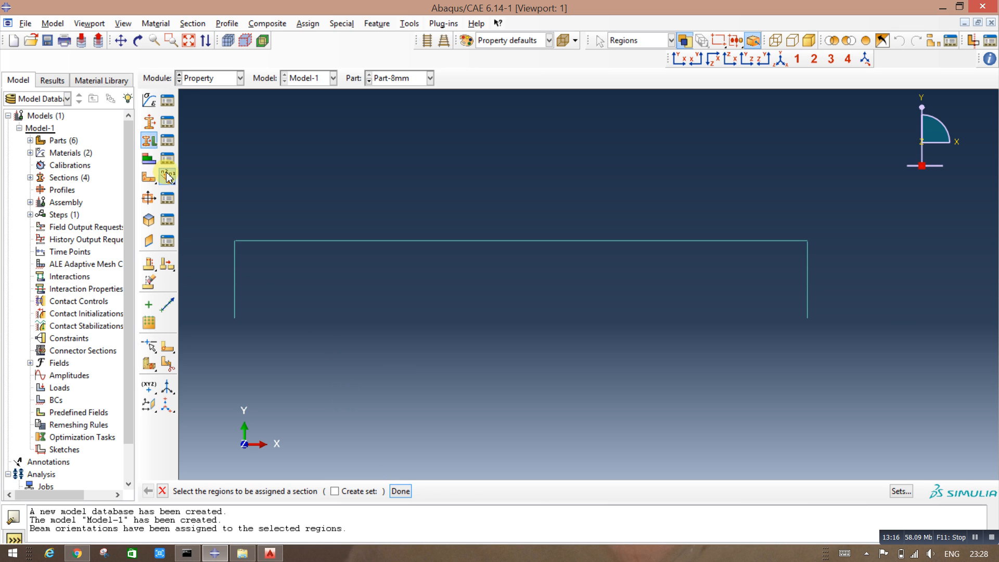
Step: Assign a beam section orientation to the whole Part-8mm bar, accepting the default n1 direction
click(167, 177)
drag(189, 167, 853, 391)
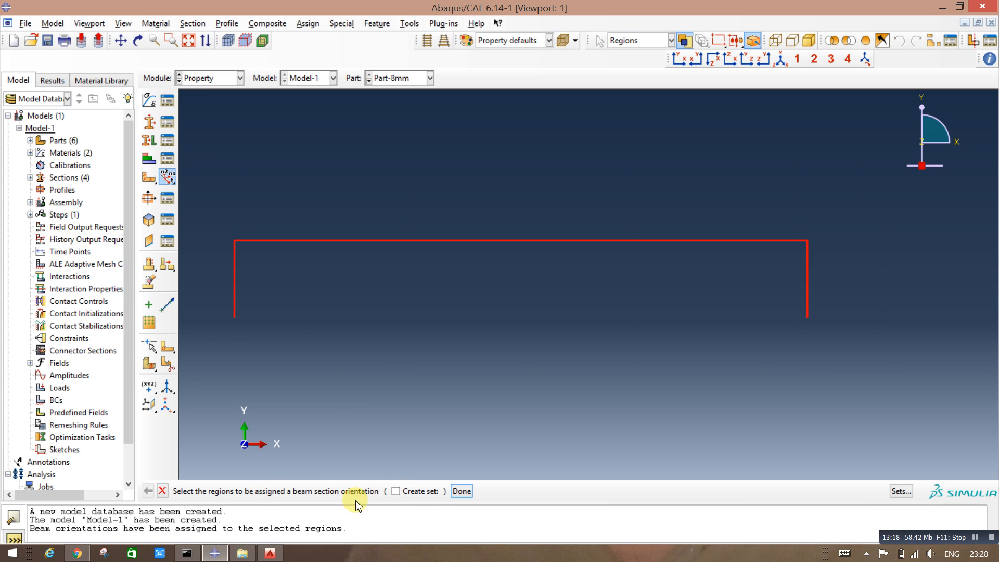
click(461, 491)
key(Return)
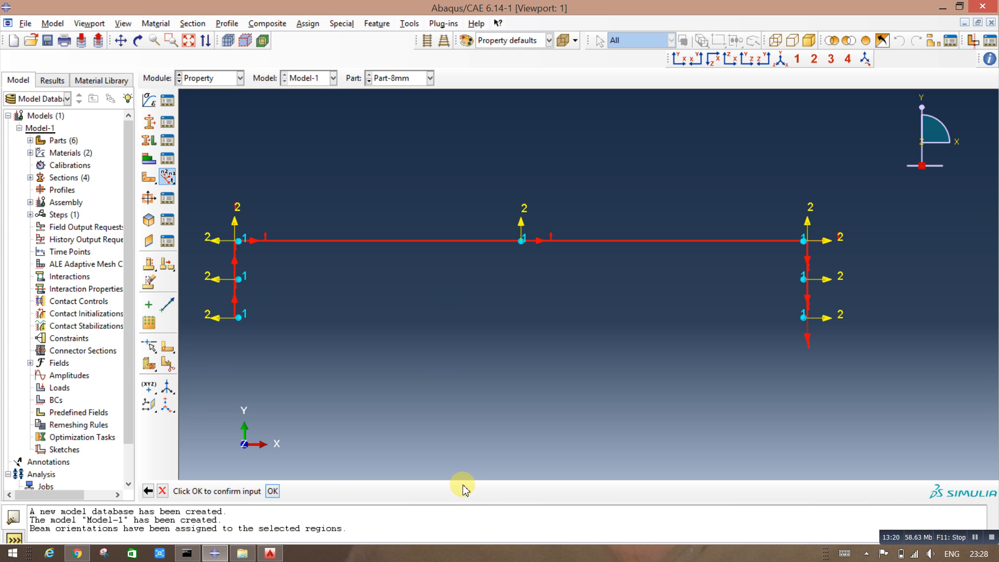
key(Return)
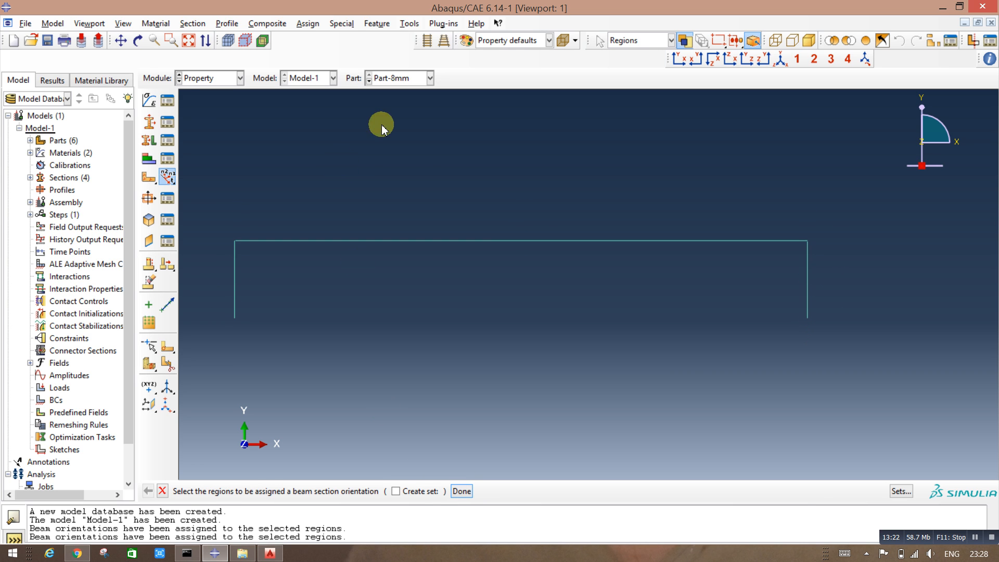
Step: Assign the Section-10mm truss section to the whole Part-10mm bar without creating a set
click(403, 79)
click(401, 104)
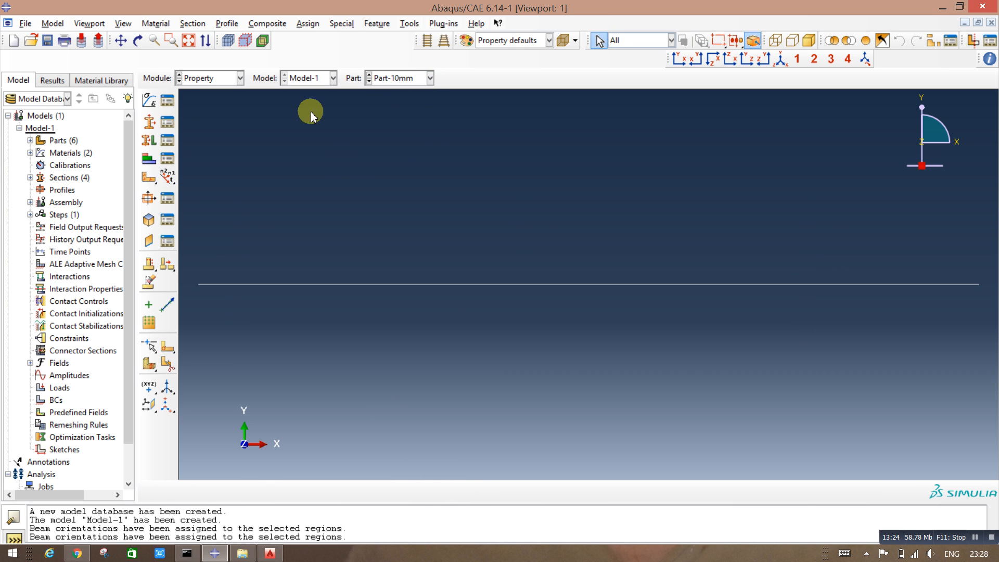
click(149, 139)
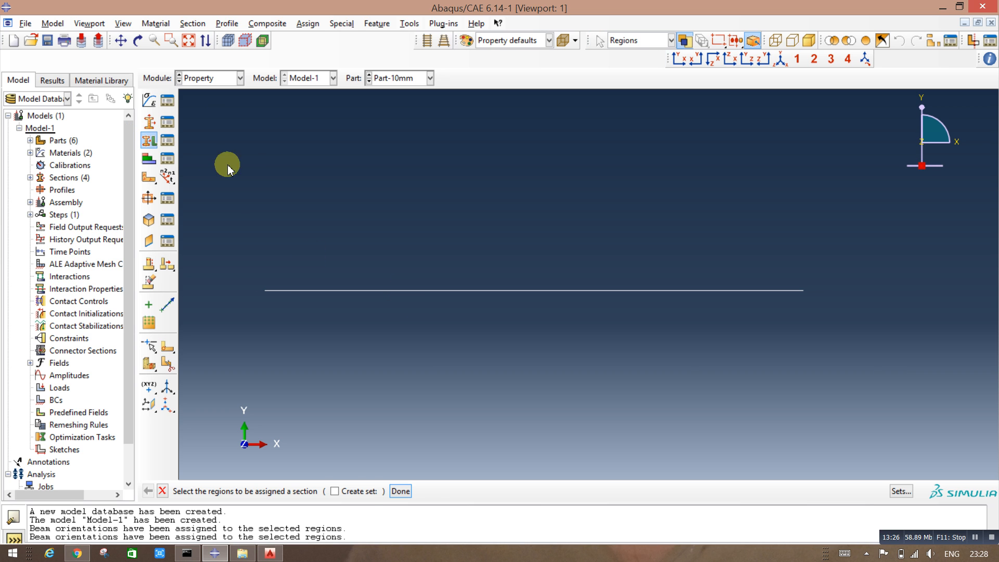
drag(237, 175, 845, 362)
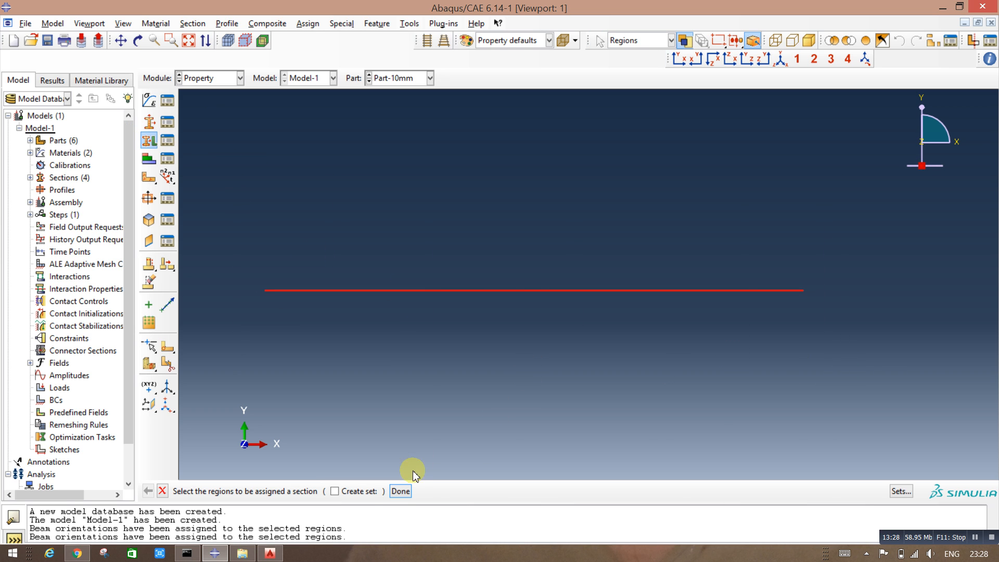
click(401, 491)
click(95, 193)
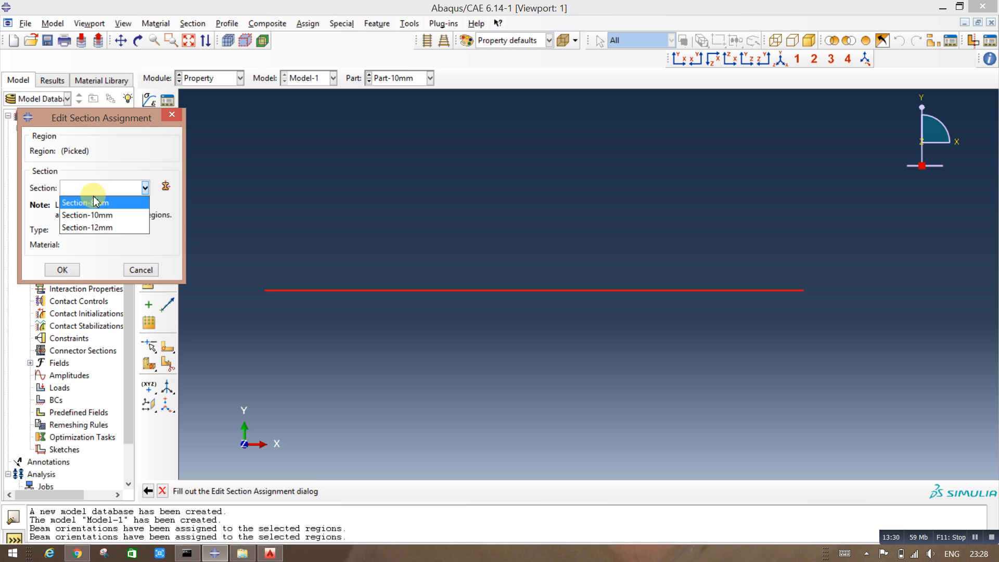
click(99, 212)
click(66, 274)
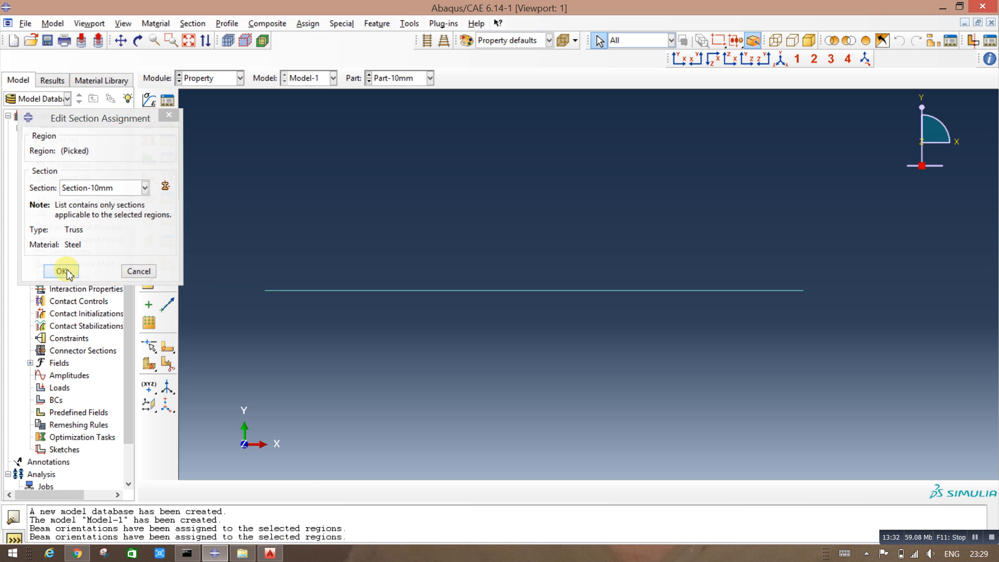
Step: Assign a beam section orientation to the whole Part-10mm bar with the default n1 direction 0.0,0.0,-1.0
click(166, 179)
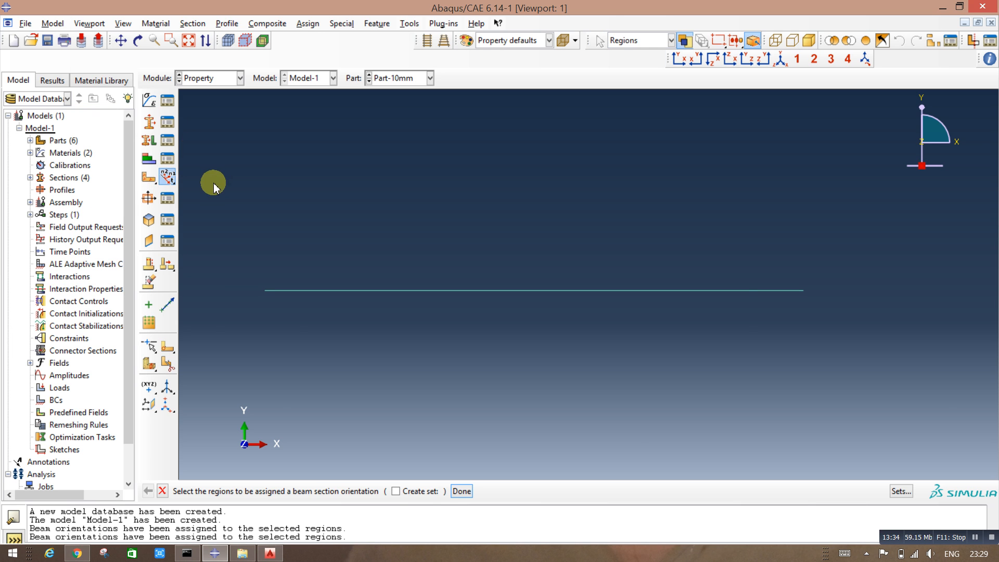
drag(212, 183, 937, 398)
click(461, 492)
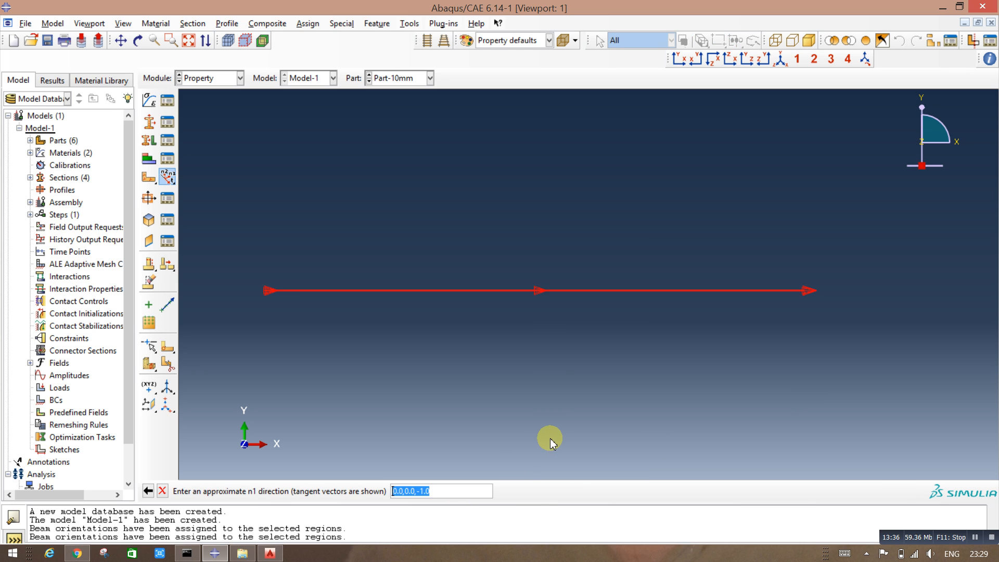
key(Return)
key(Return)
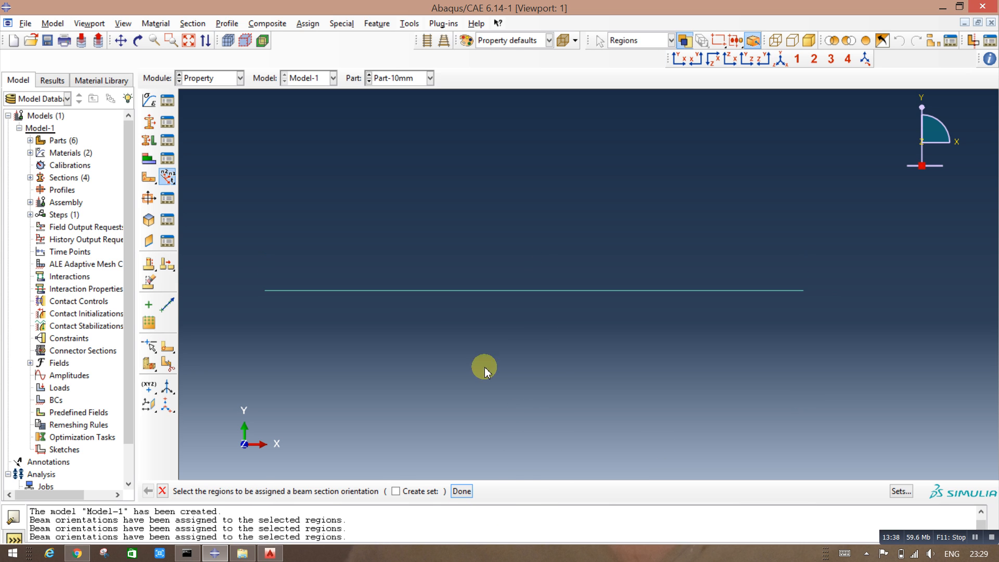
Step: Assign the Section-12mm section to the whole Part-12mm bar without creating a set
click(399, 79)
click(392, 119)
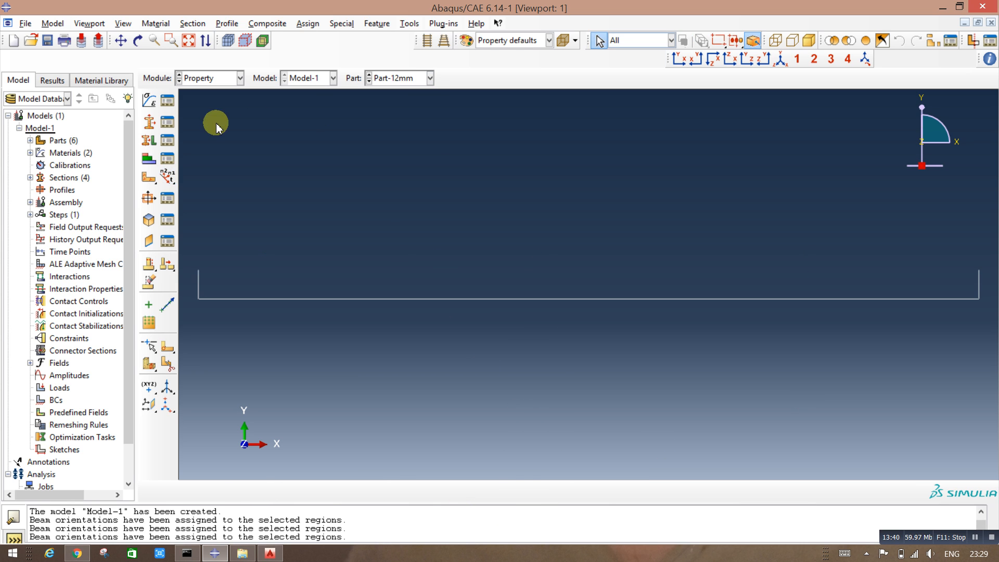
click(150, 139)
scroll(225, 278, down, 3)
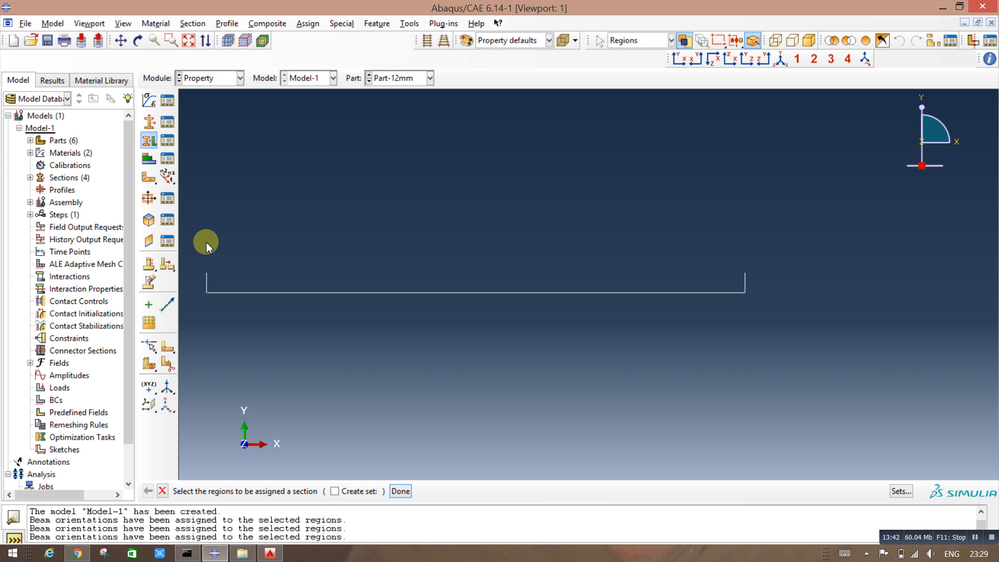
drag(250, 338, 787, 339)
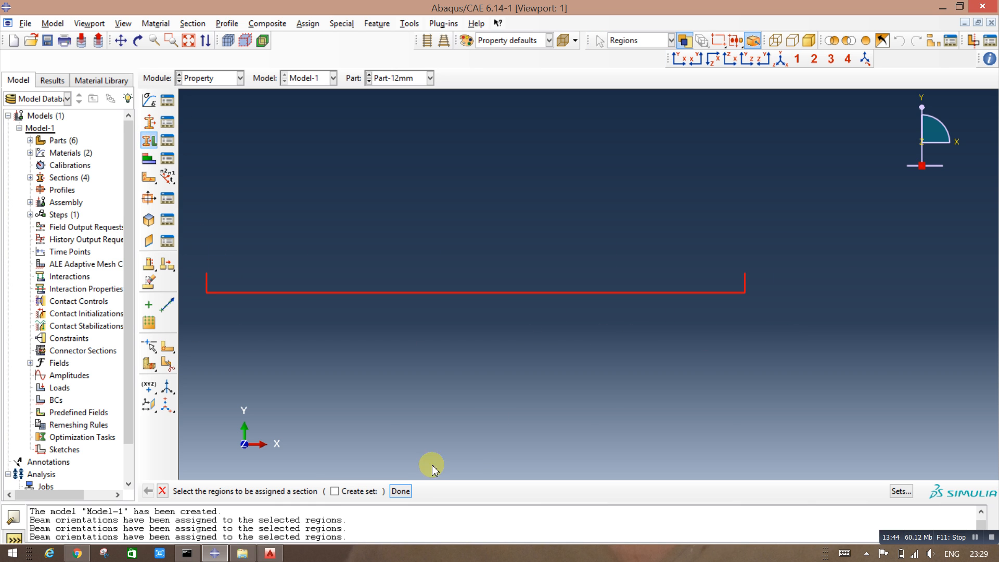
click(401, 491)
click(104, 189)
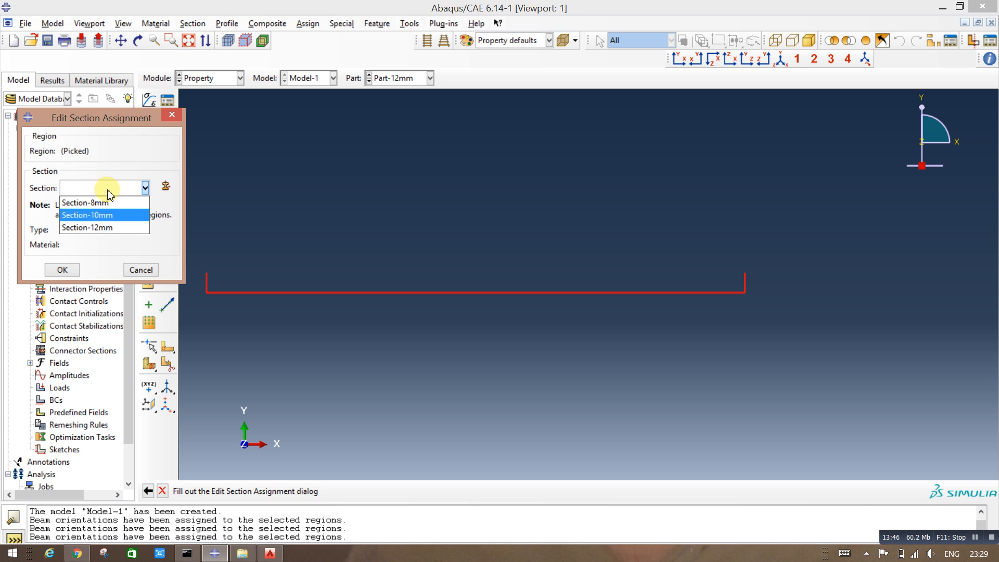
click(103, 228)
click(59, 271)
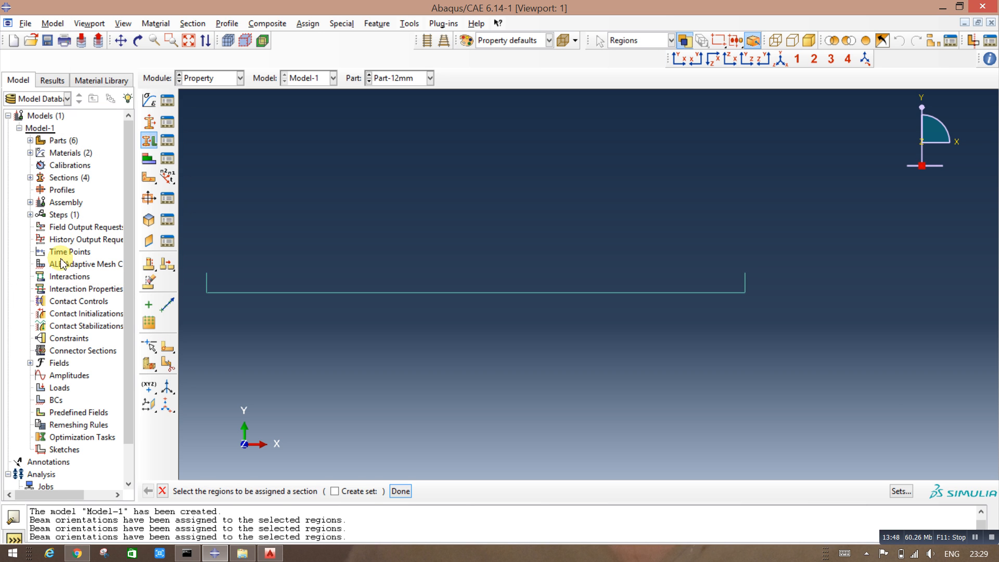
Step: Assign a beam section orientation to the whole Part-12mm bar with the default n1 direction 0.0,0.0,-1.0
click(173, 185)
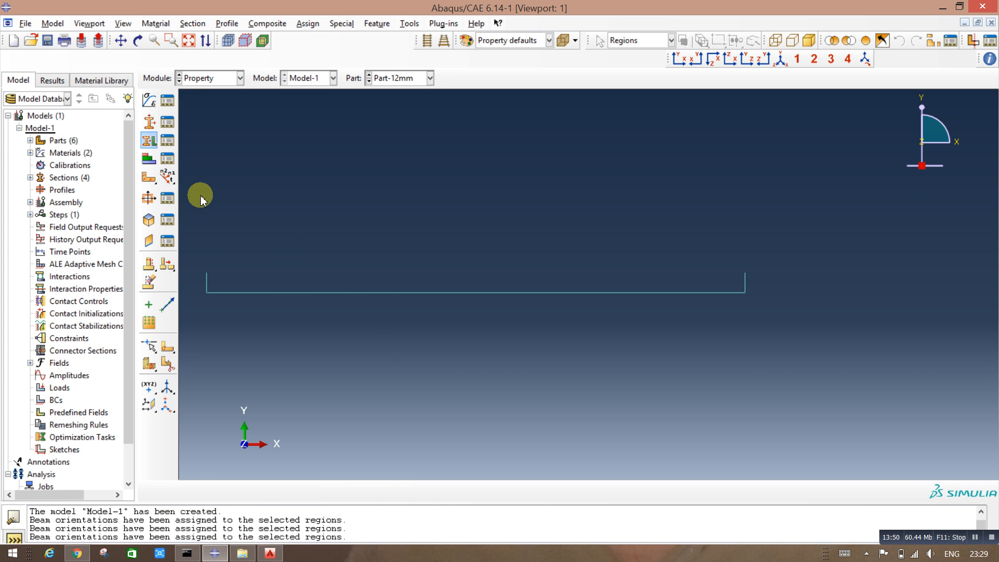
drag(190, 223, 775, 342)
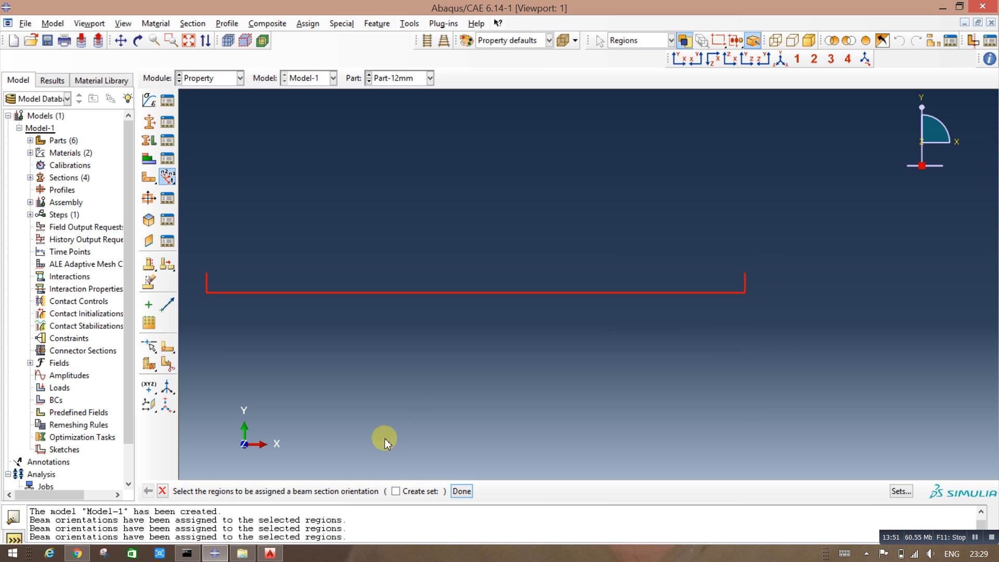
click(461, 492)
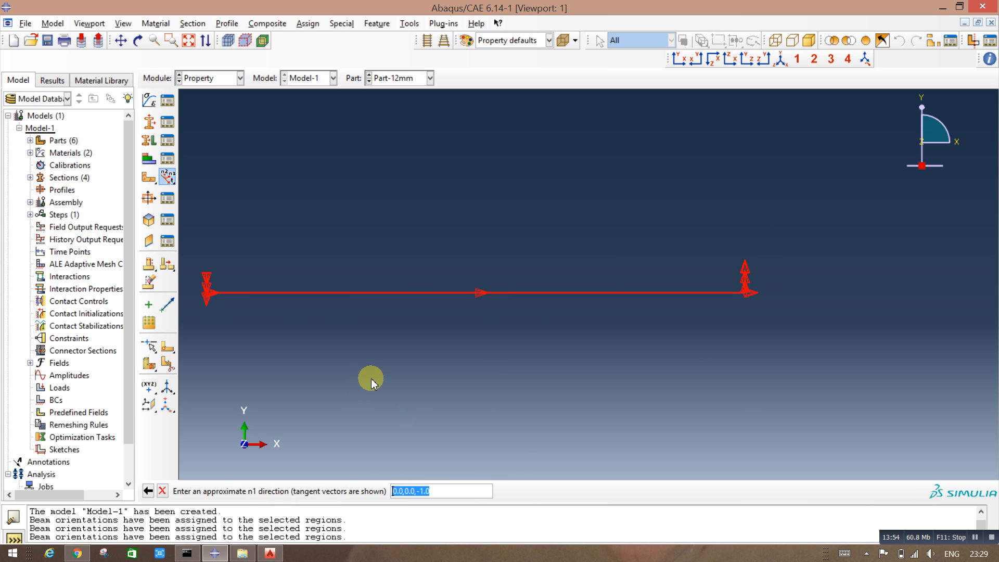
key(Return)
key(Return)
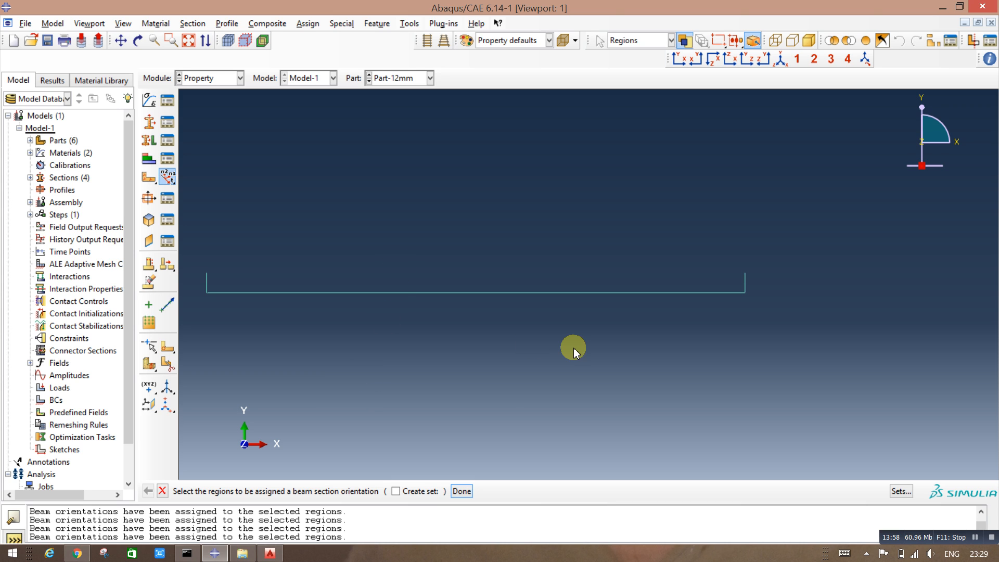
Step: Check the section assignments by displaying Part-Beam and the other parts one after another
scroll(573, 348, down, 1)
click(394, 79)
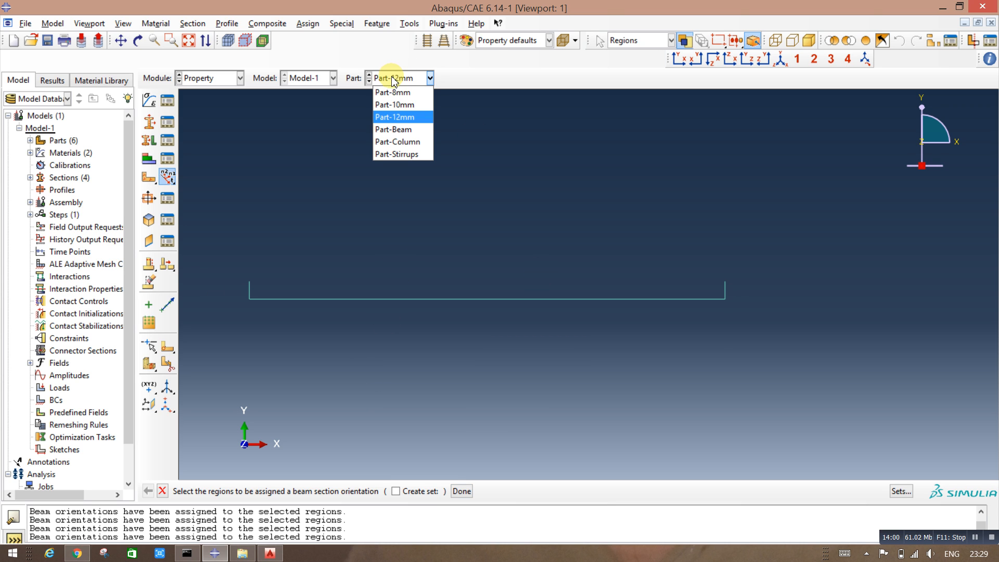
click(394, 129)
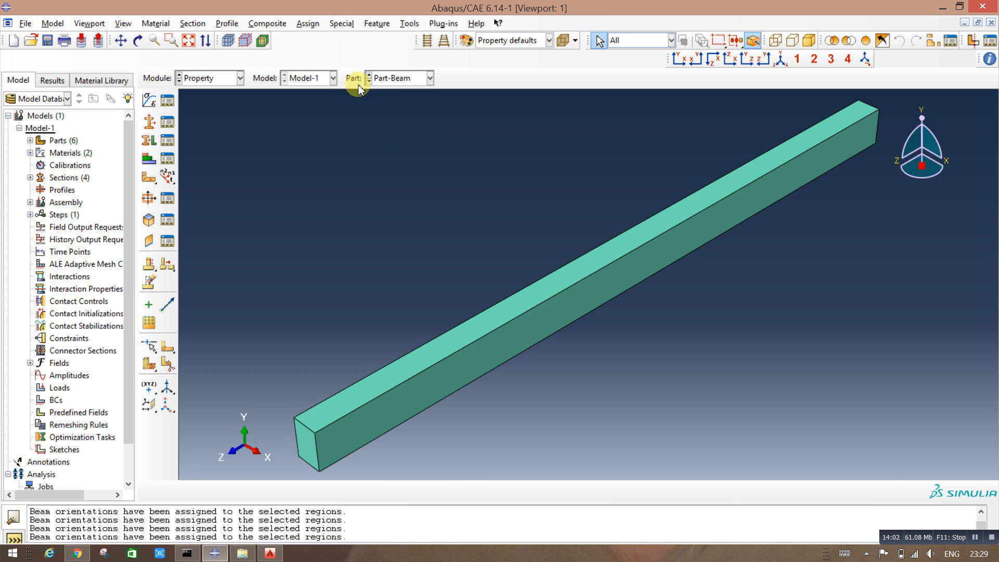
click(367, 82)
click(368, 83)
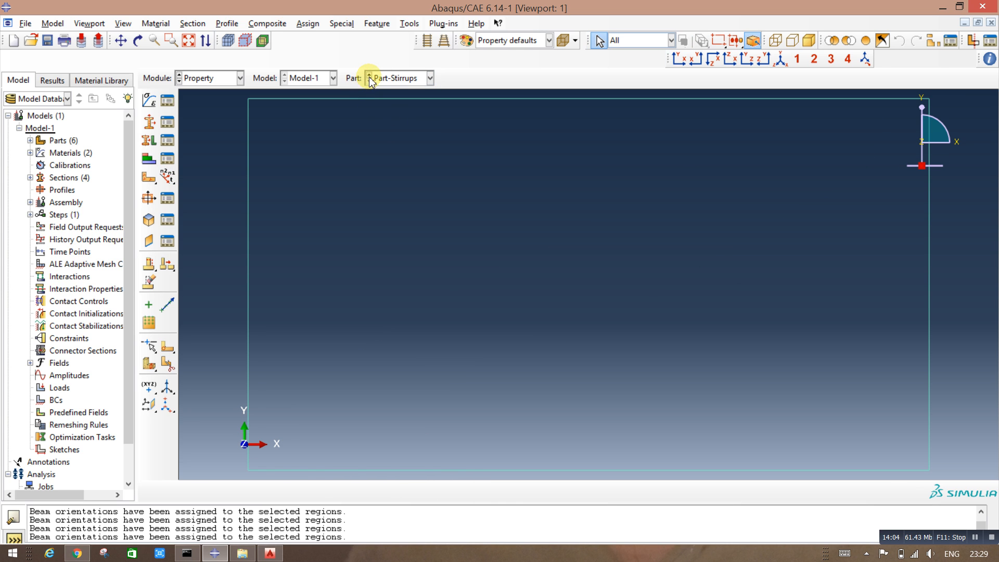
click(369, 81)
click(369, 81)
click(369, 81)
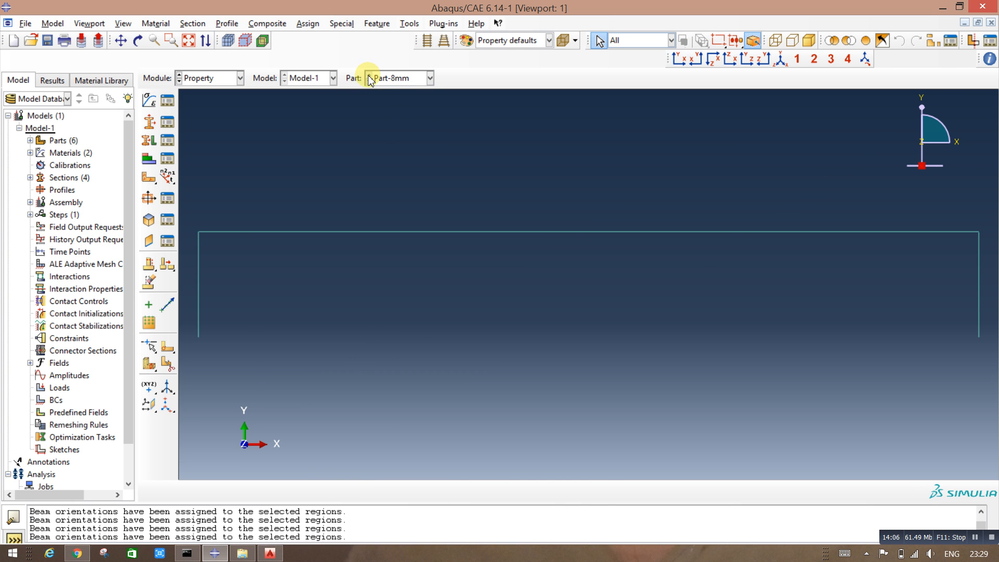
Step: Switch to the Assembly module and consult the frame layout in the Monolithic Detailing drawing in AutoCAD before returning to Abaqus
click(225, 79)
click(207, 114)
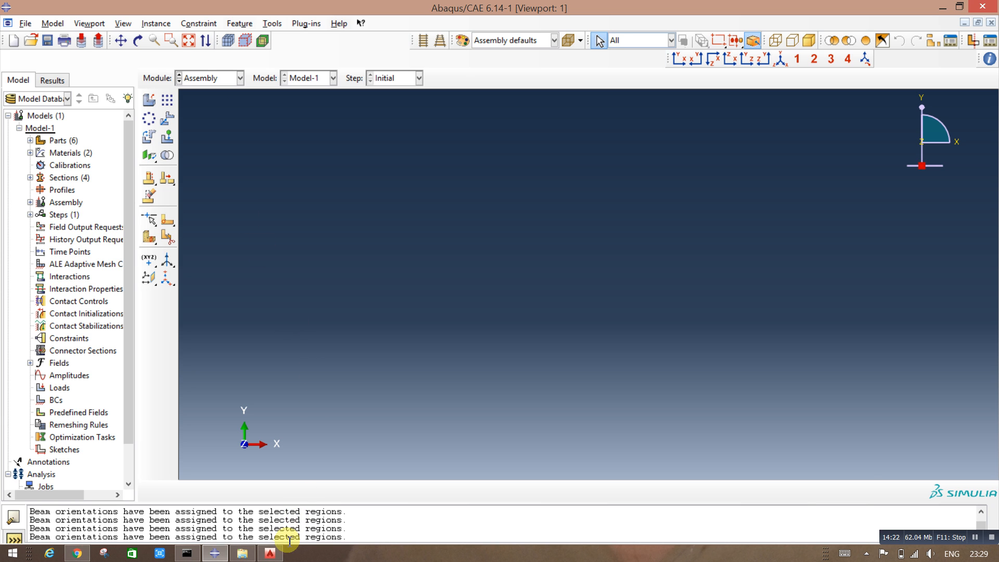
click(275, 555)
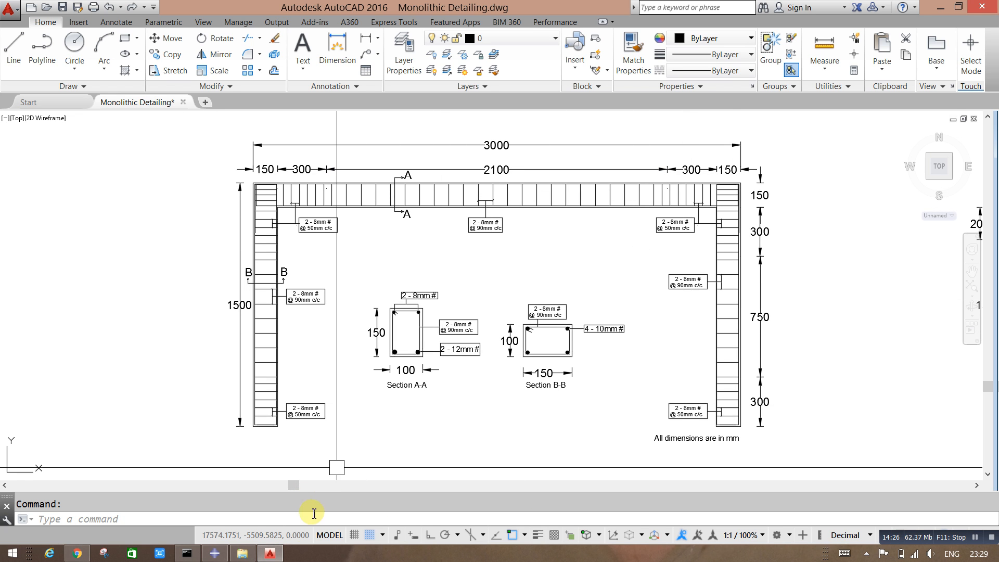
click(269, 555)
click(351, 271)
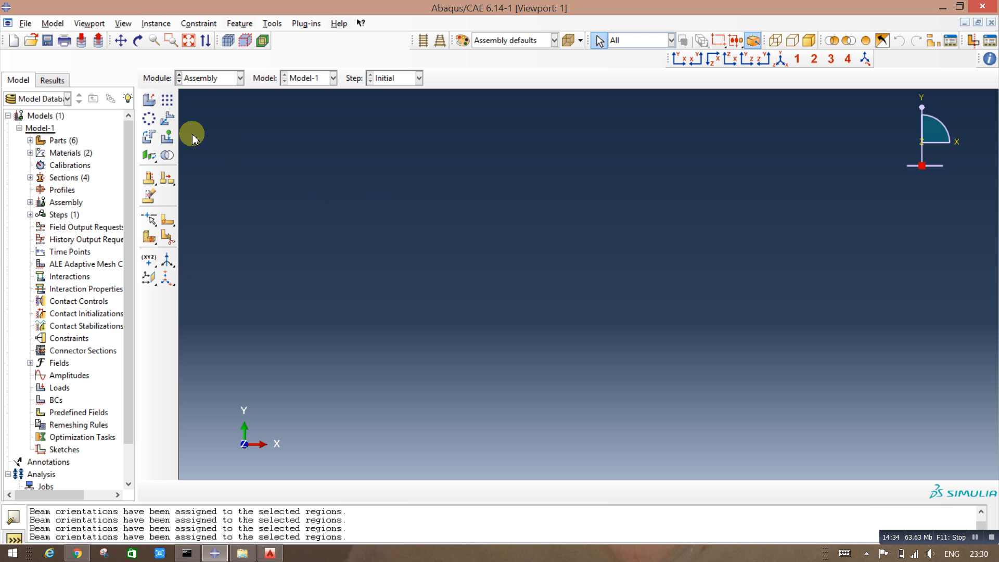
Step: Create a dependent instance of Part-Beam in the assembly
click(151, 102)
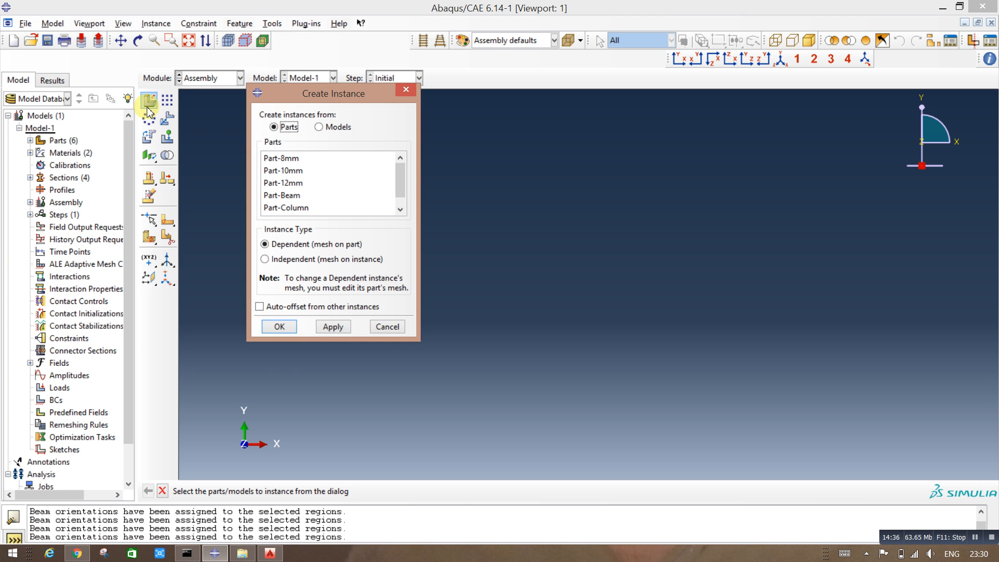
drag(401, 185, 401, 191)
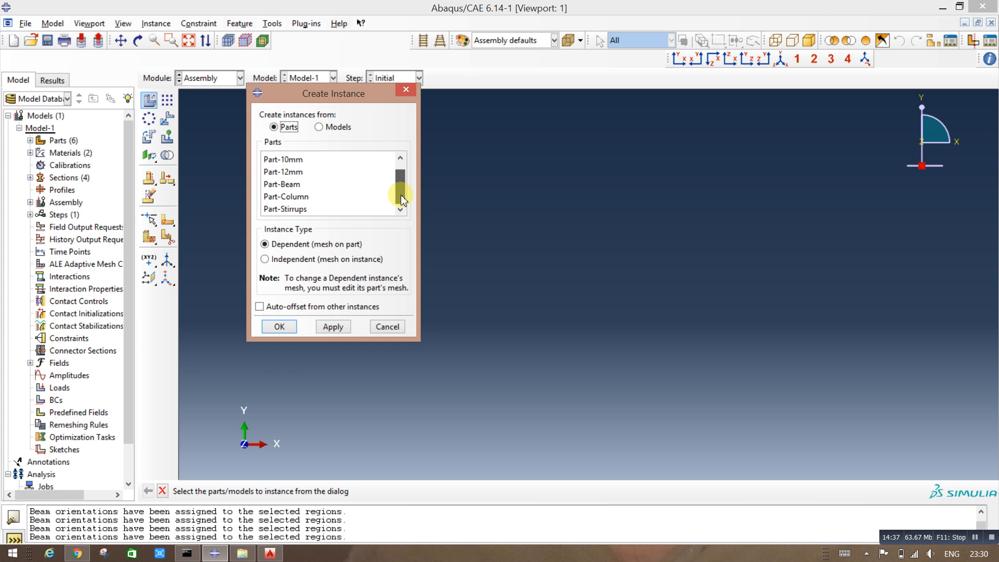
click(291, 188)
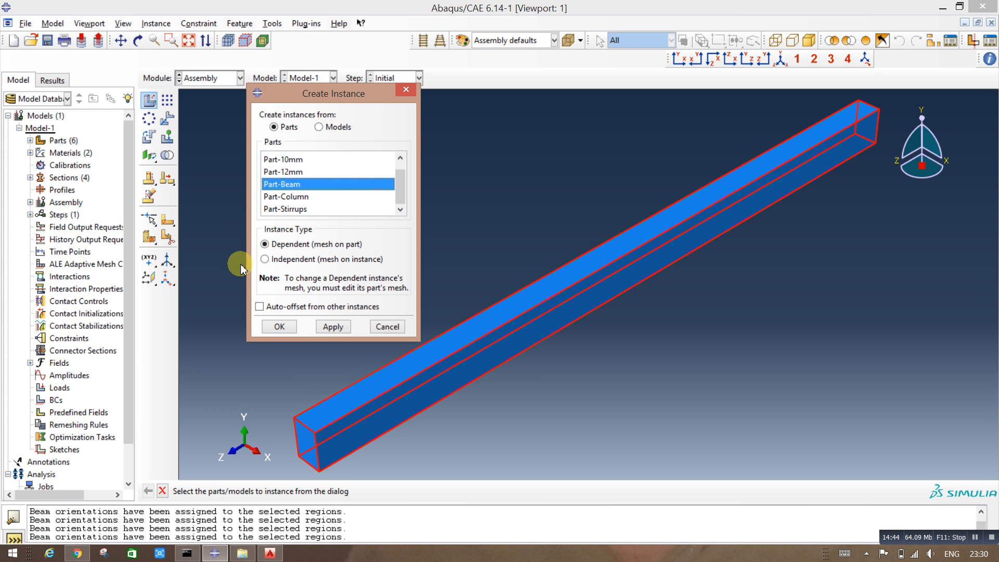
click(290, 329)
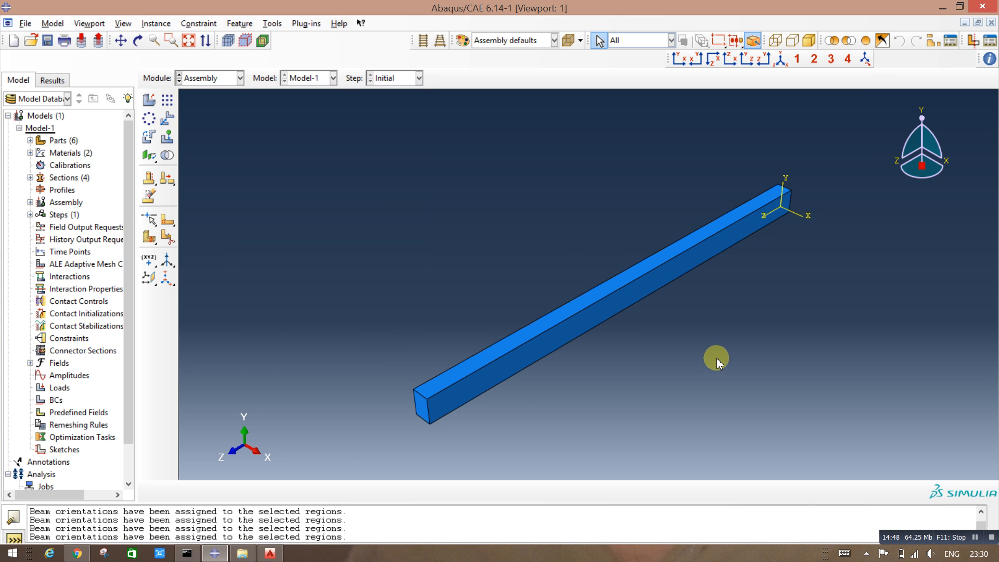
drag(825, 389, 563, 208)
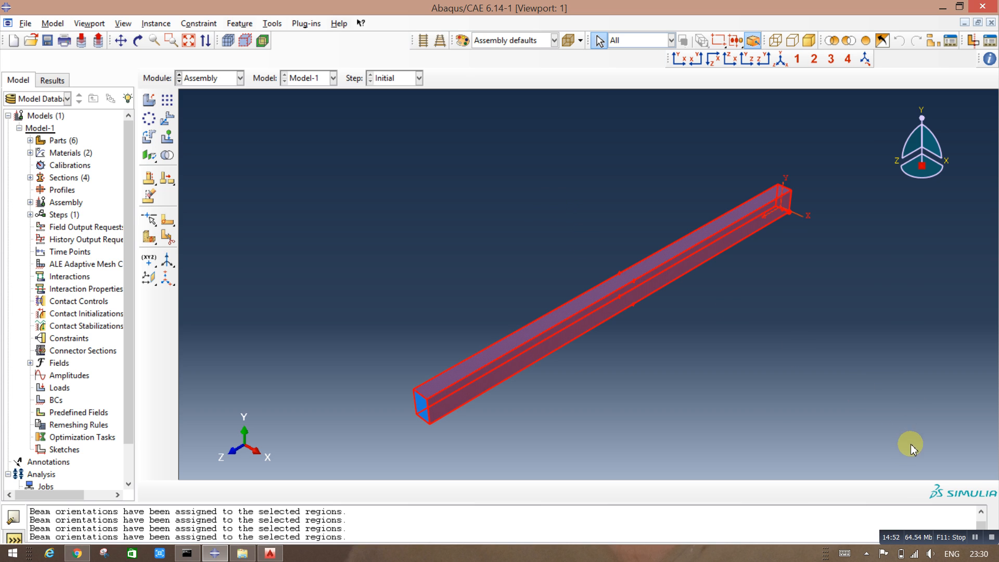
mouse_move(910, 444)
mouse_down()
mouse_move(370, 272)
mouse_move(357, 161)
mouse_move(379, 134)
mouse_up()
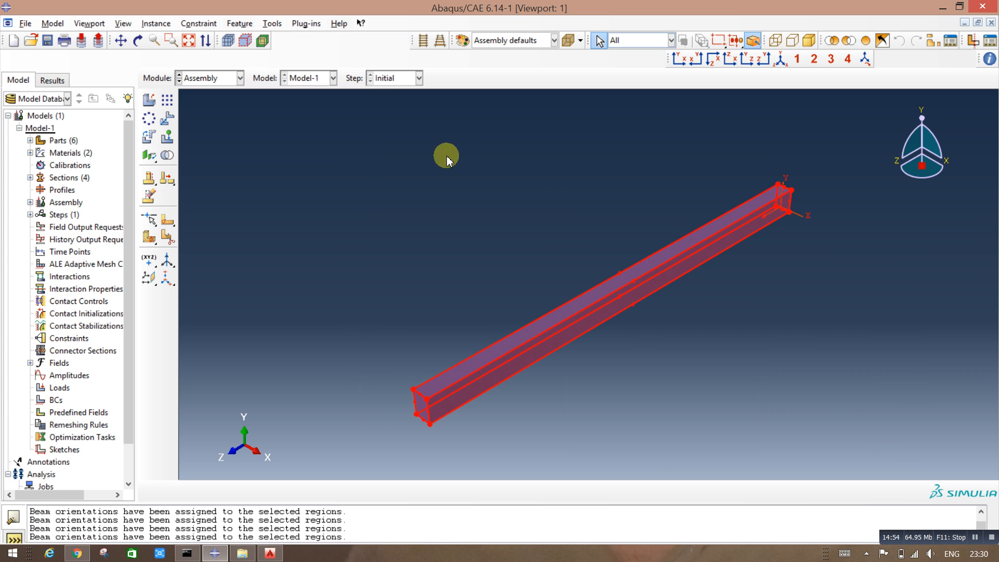
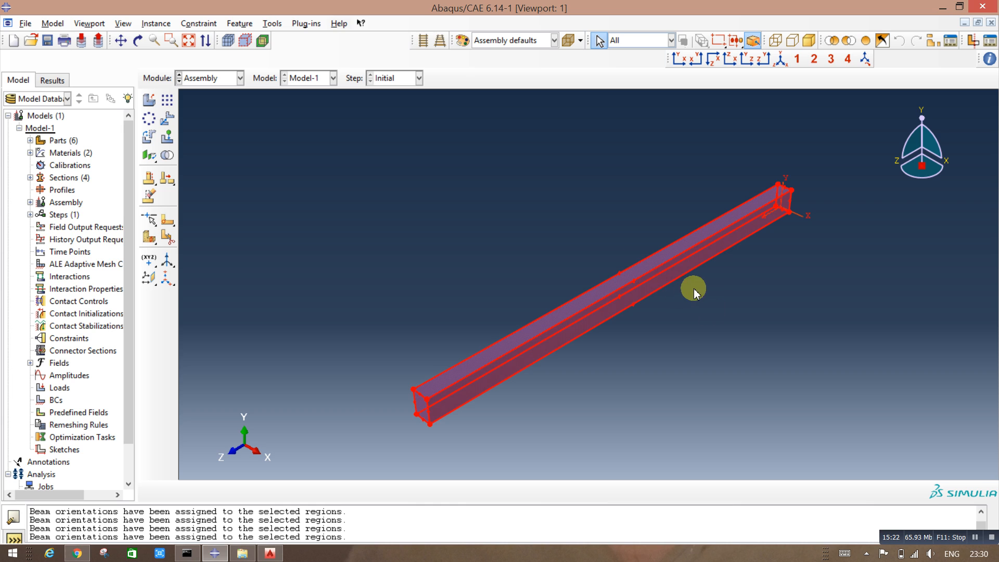
click(484, 210)
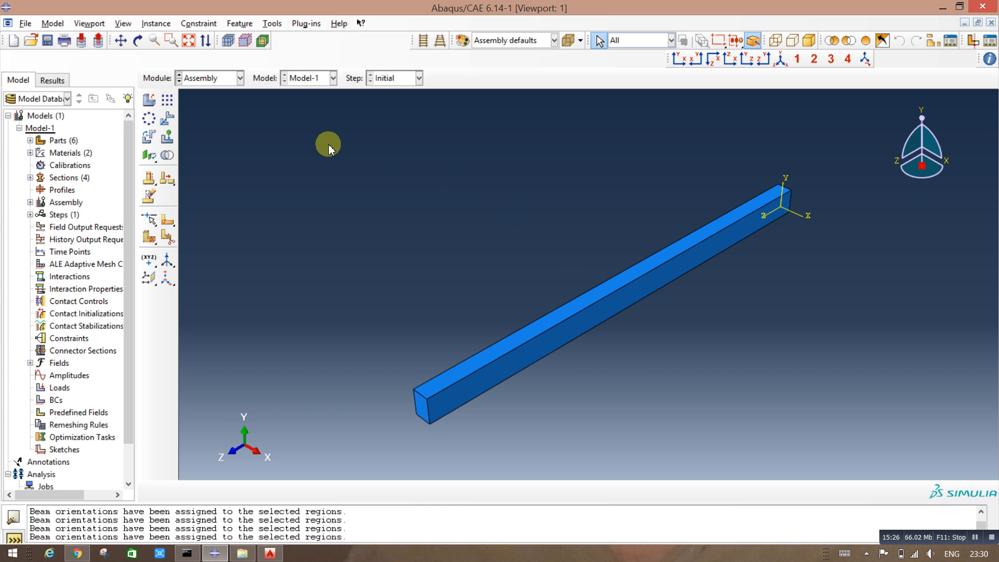
Step: Translate the Part-Beam instance so that the lower inner corner of its rear end lands on the origin 0.0,0.0,0.0
click(167, 117)
drag(802, 384, 464, 145)
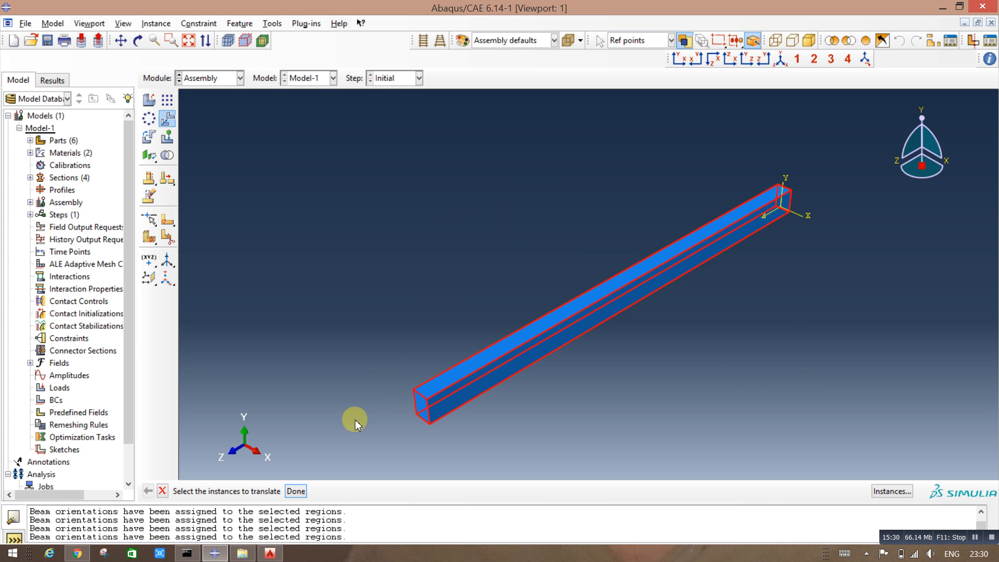
click(295, 490)
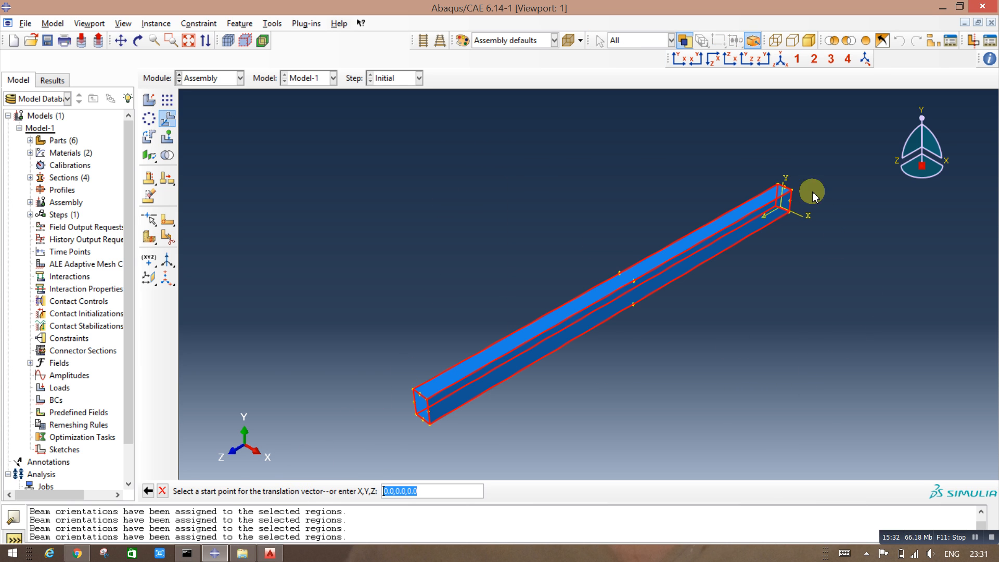
scroll(801, 197, up, 5)
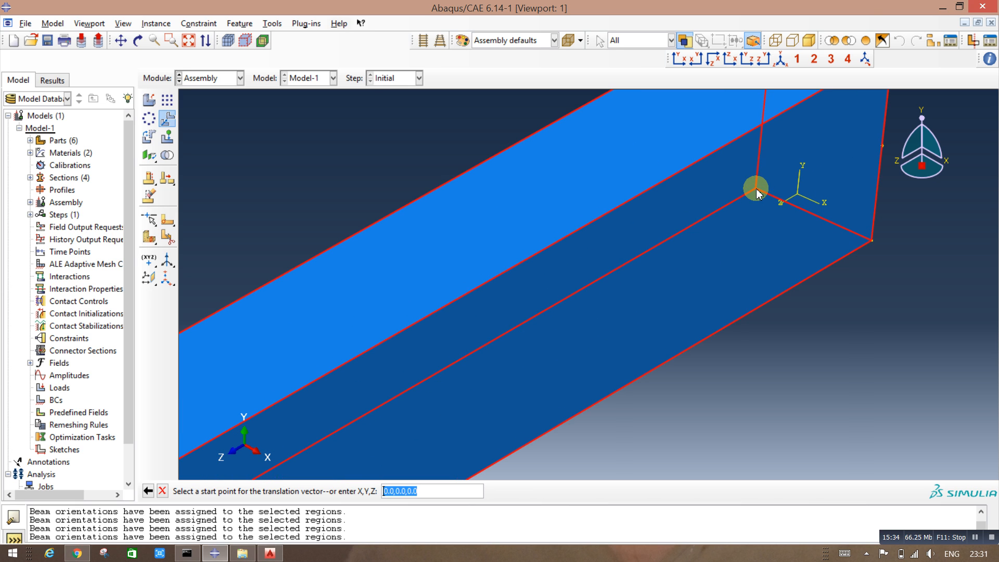
click(756, 189)
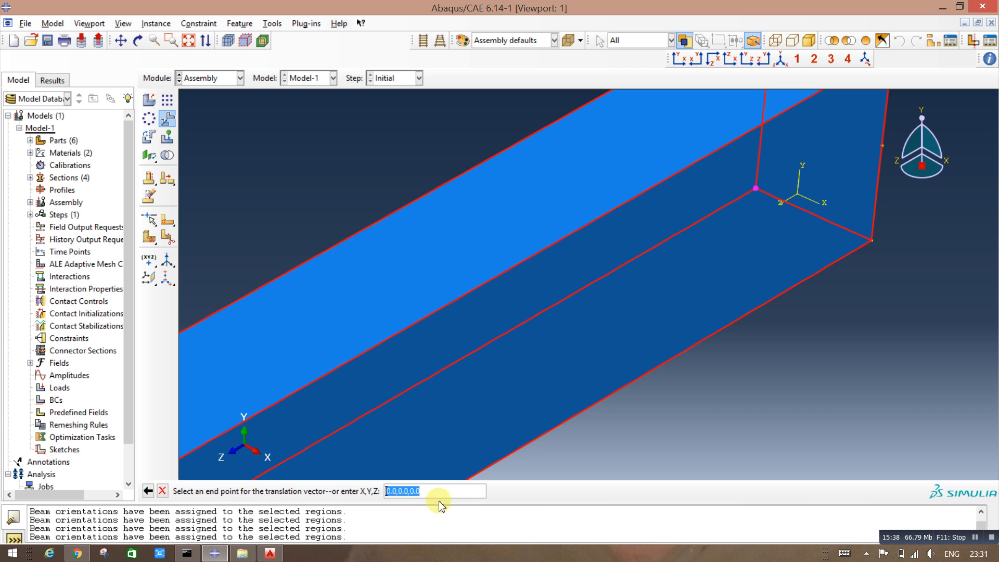
click(497, 472)
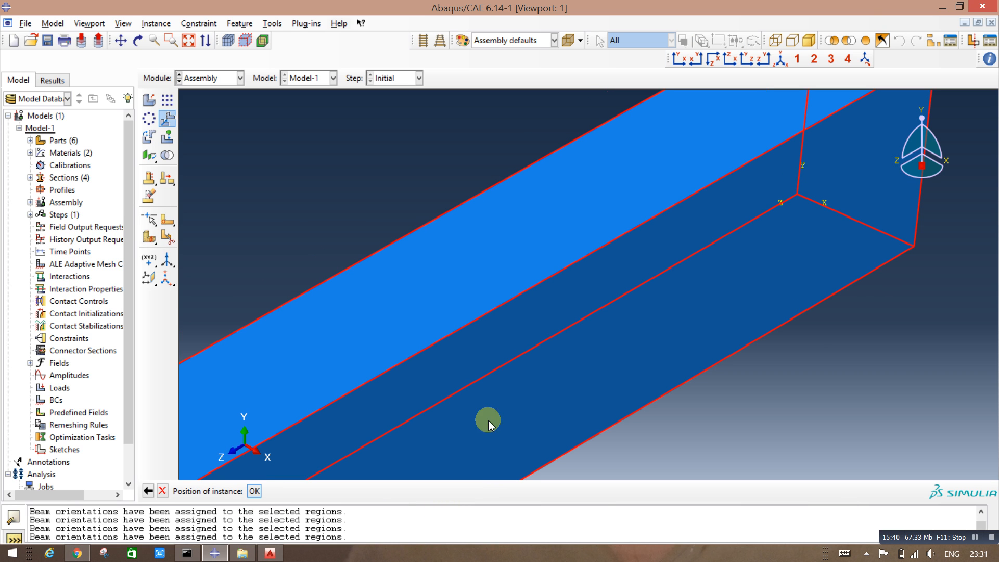
scroll(930, 318, down, 5)
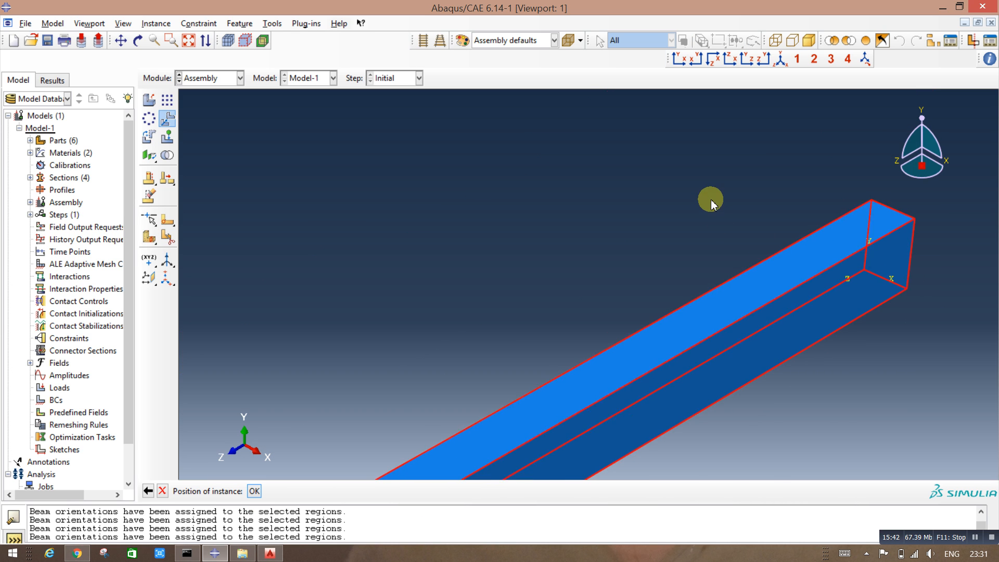
scroll(702, 206, down, 6)
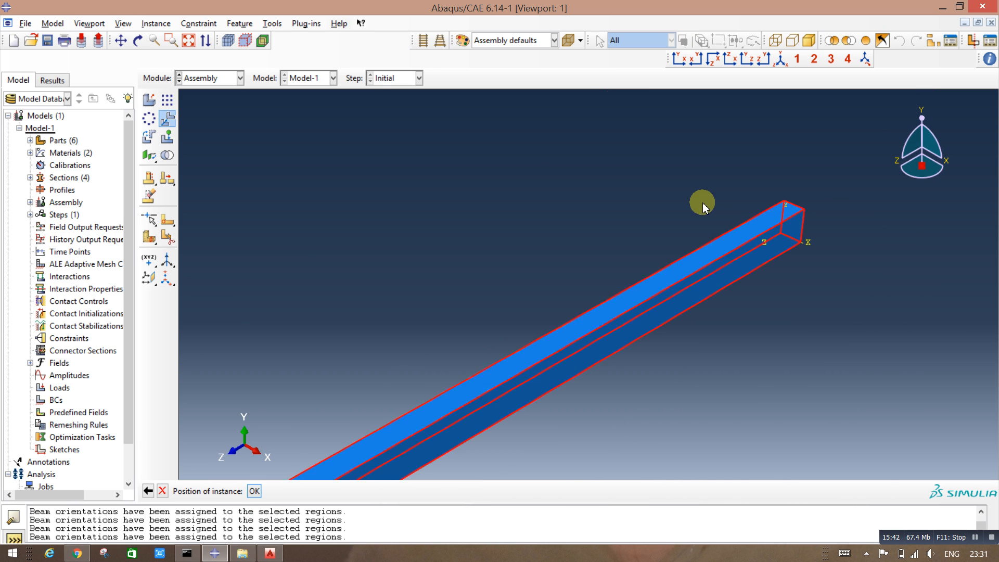
click(255, 492)
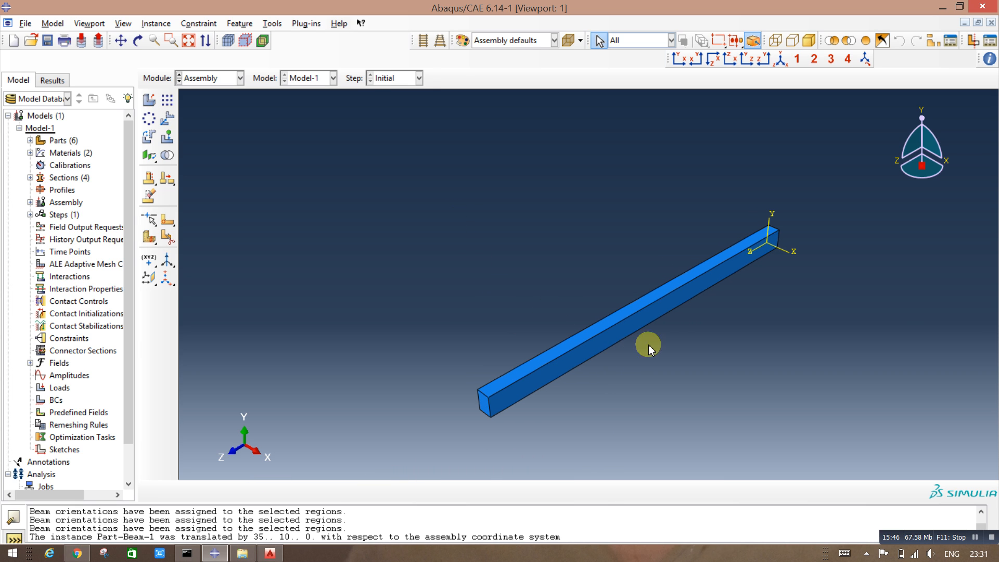
Step: Create a dependent instance of Part-Column in the assembly with auto-offset from other instances enabled
click(205, 78)
click(138, 79)
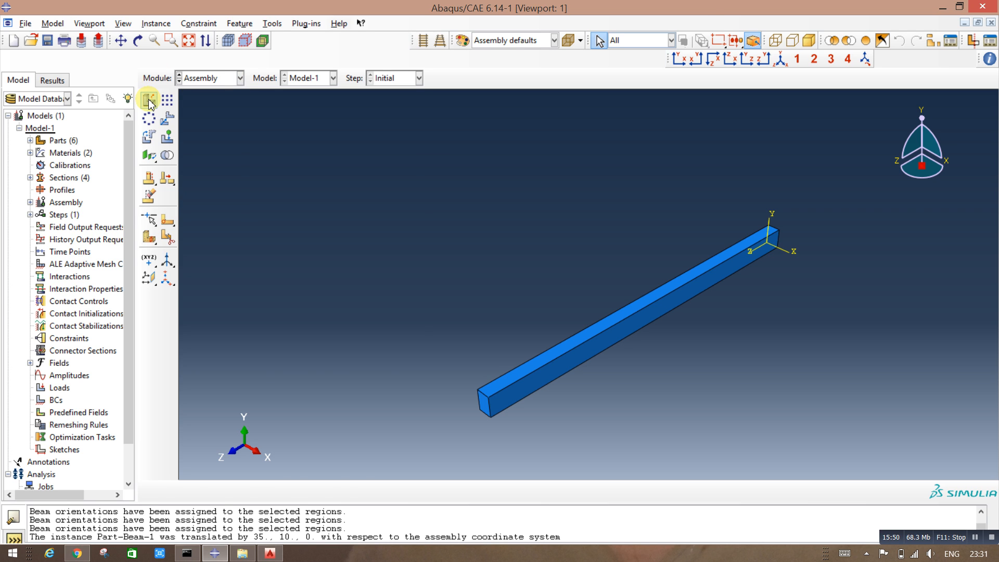
click(150, 101)
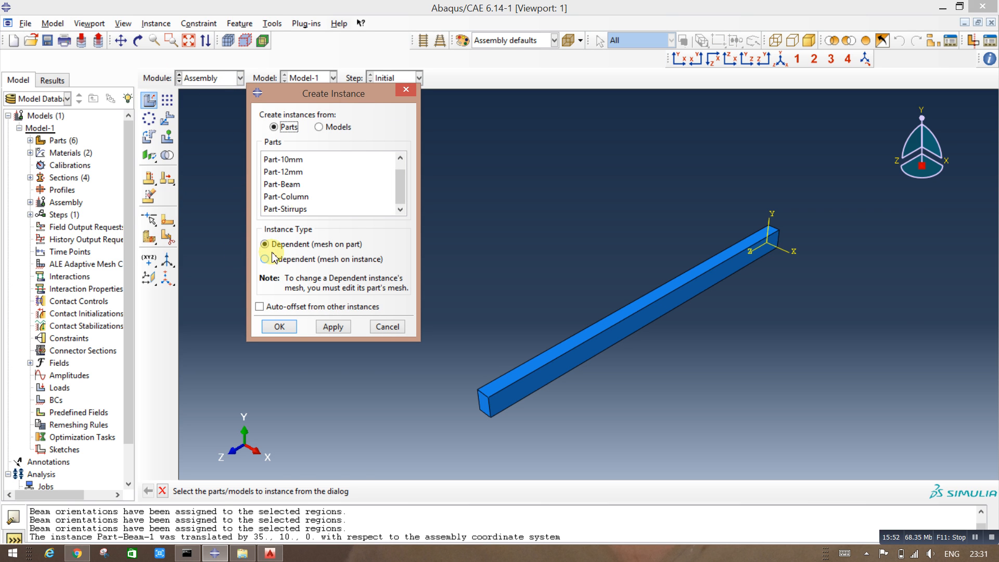
click(286, 196)
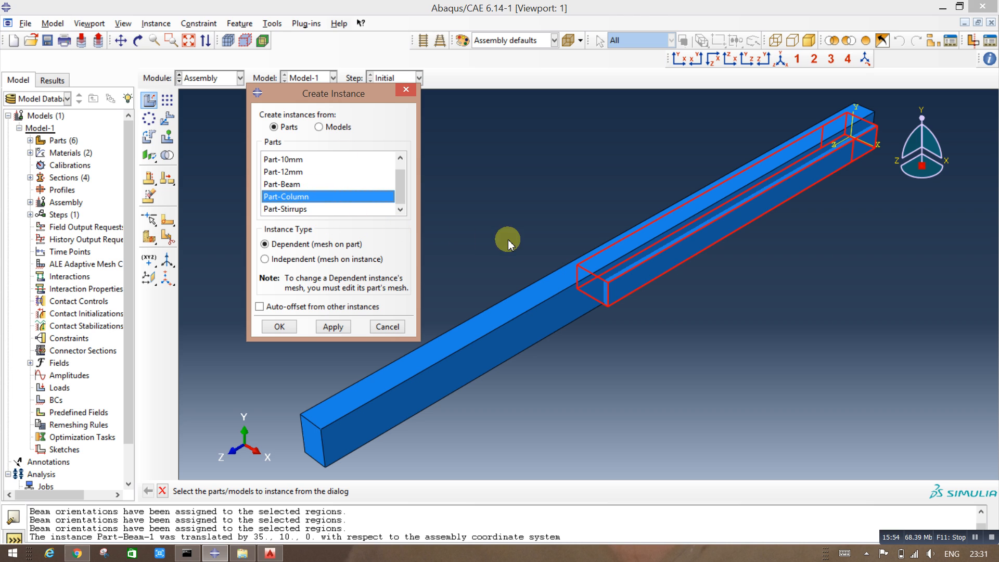
click(260, 307)
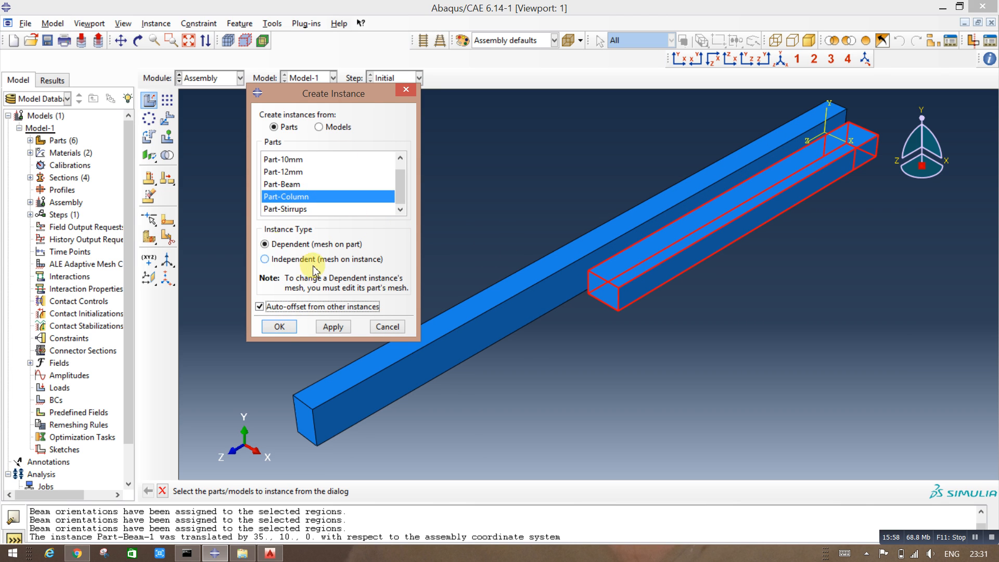
click(280, 329)
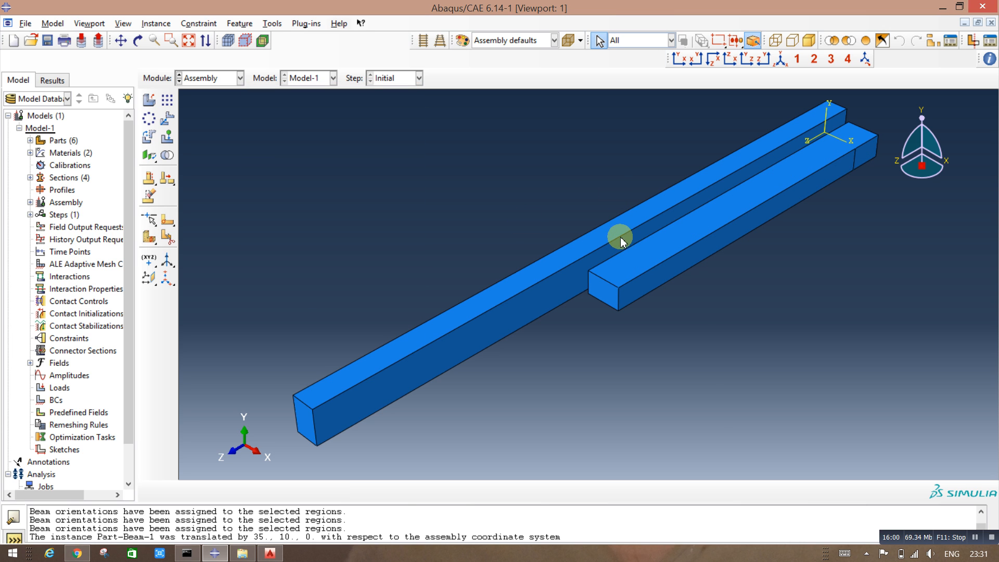
Step: Consult the column layout in the Monolithic Detailing drawing in AutoCAD before returning to Abaqus
scroll(654, 272, up, 4)
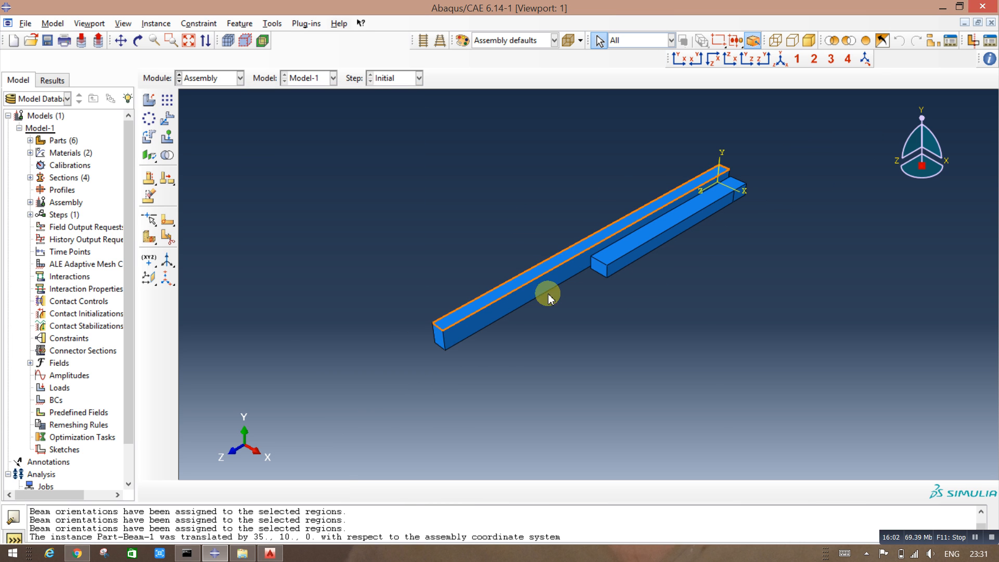
click(271, 553)
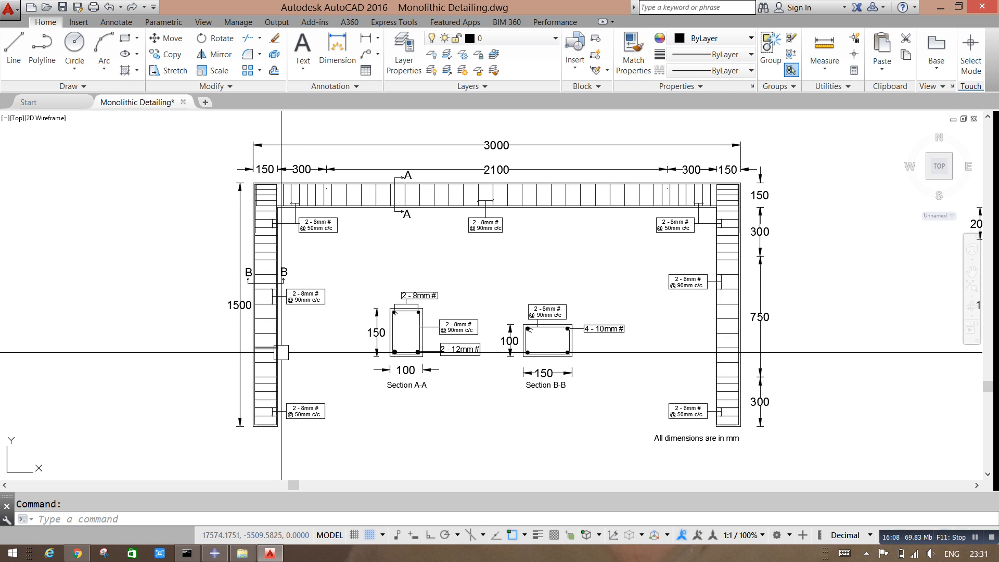
click(273, 554)
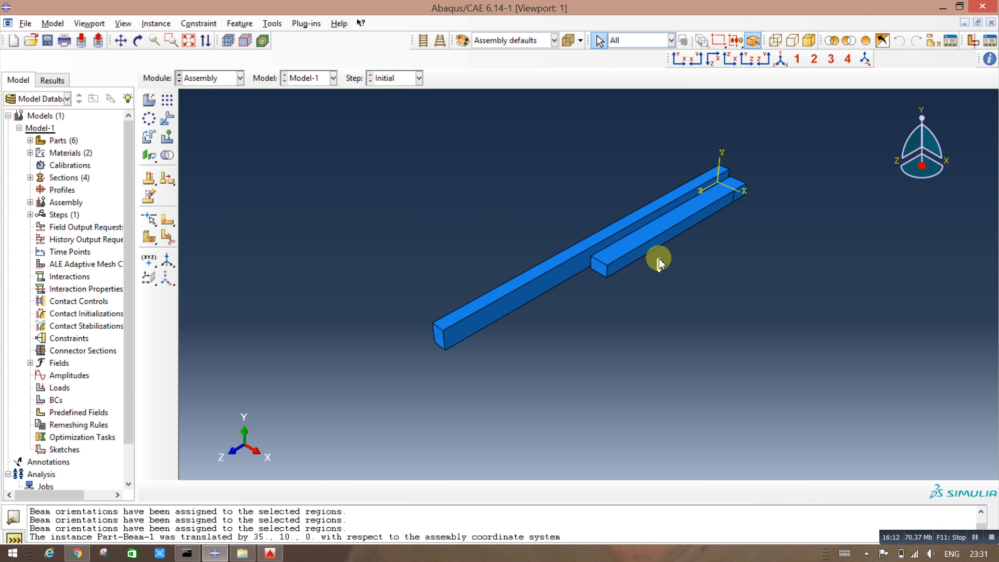
Step: Rotate the Part-Column instance 90 degrees about the upper edge of the beam's rear end, with the axis running in the +X direction
click(150, 140)
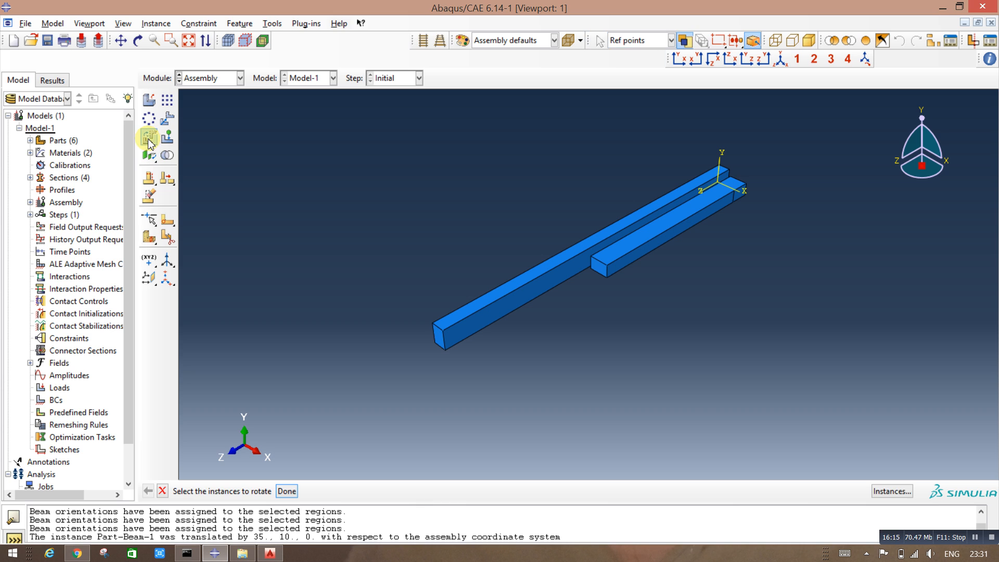
click(623, 256)
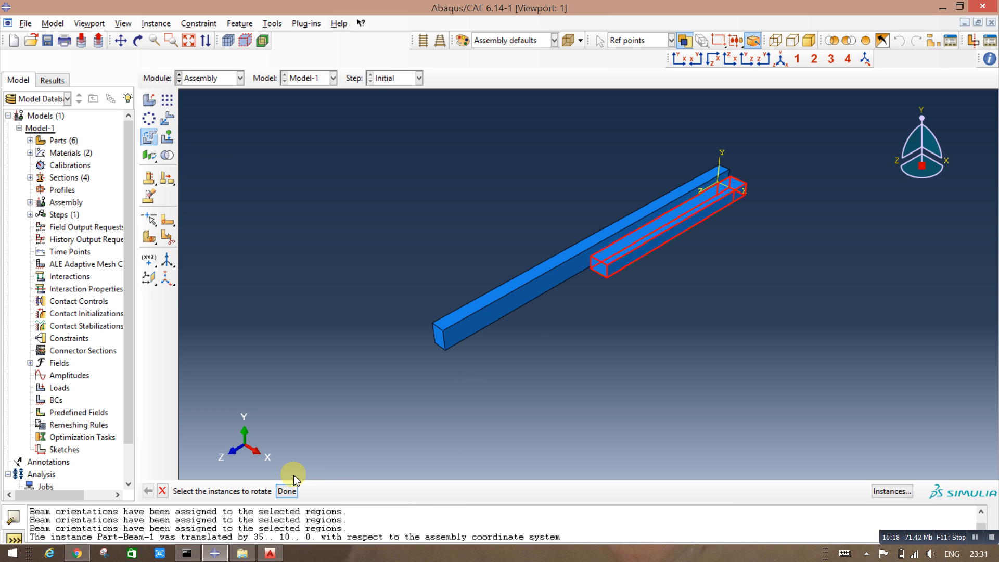
click(288, 491)
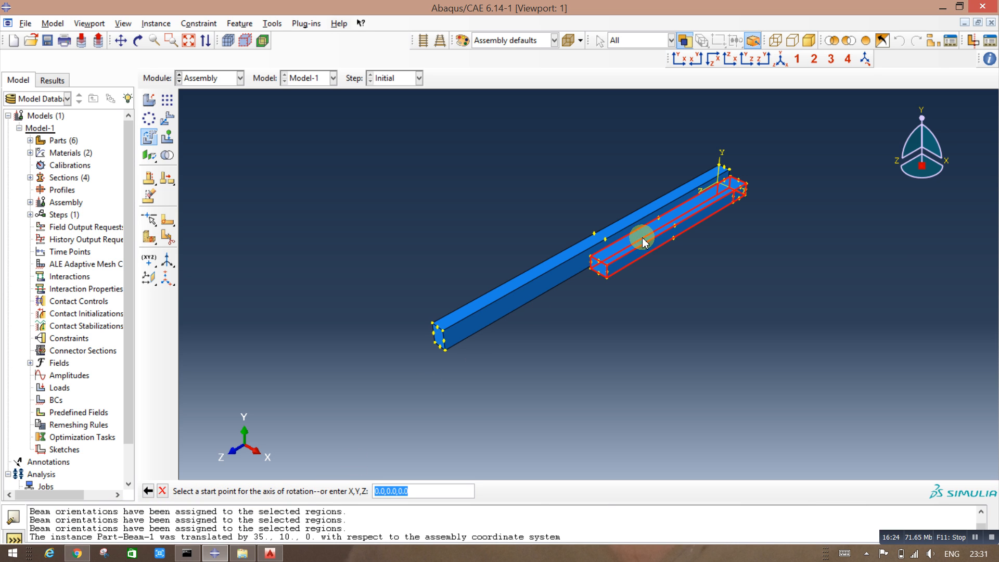
scroll(661, 148, down, 2)
scroll(726, 202, up, 5)
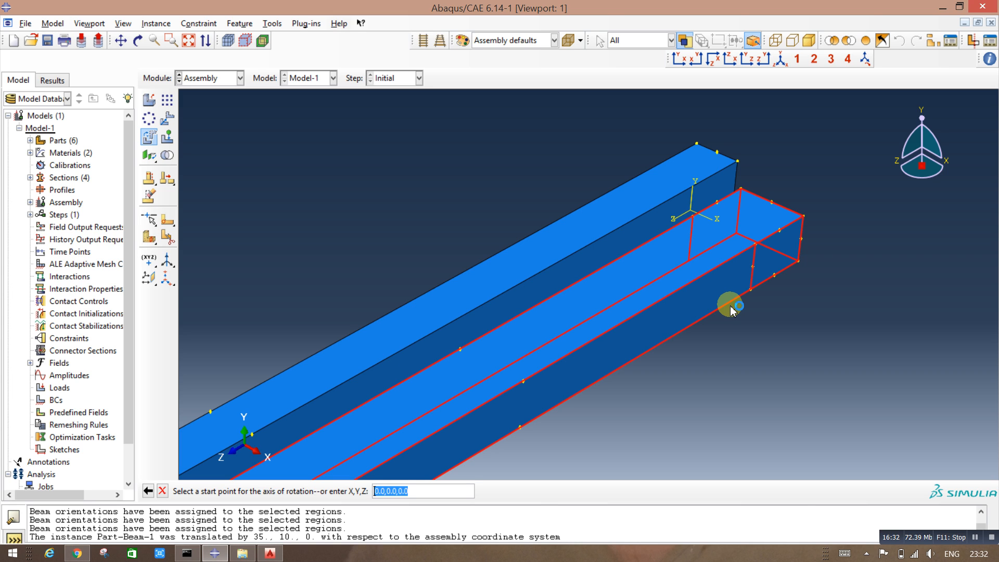
click(697, 144)
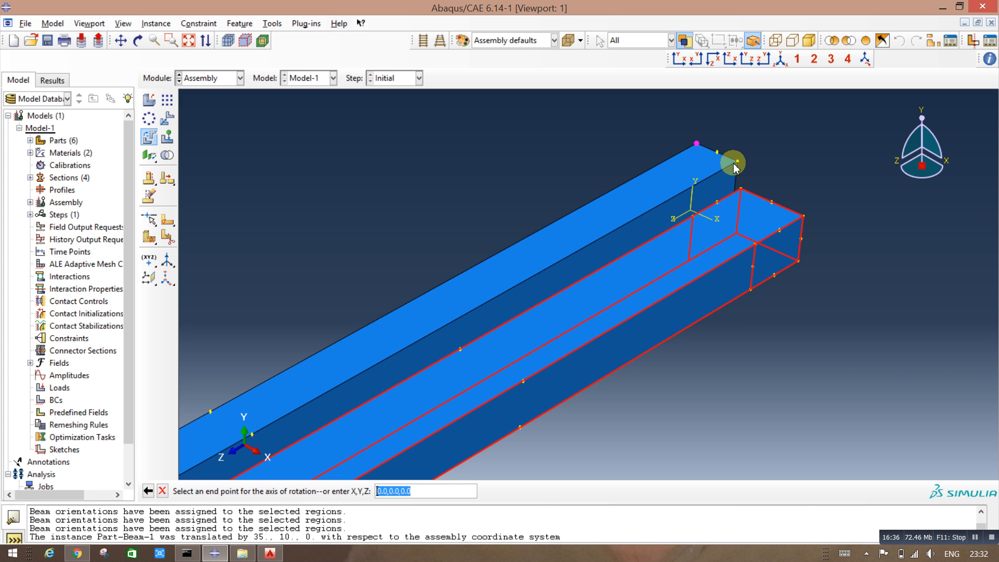
click(737, 162)
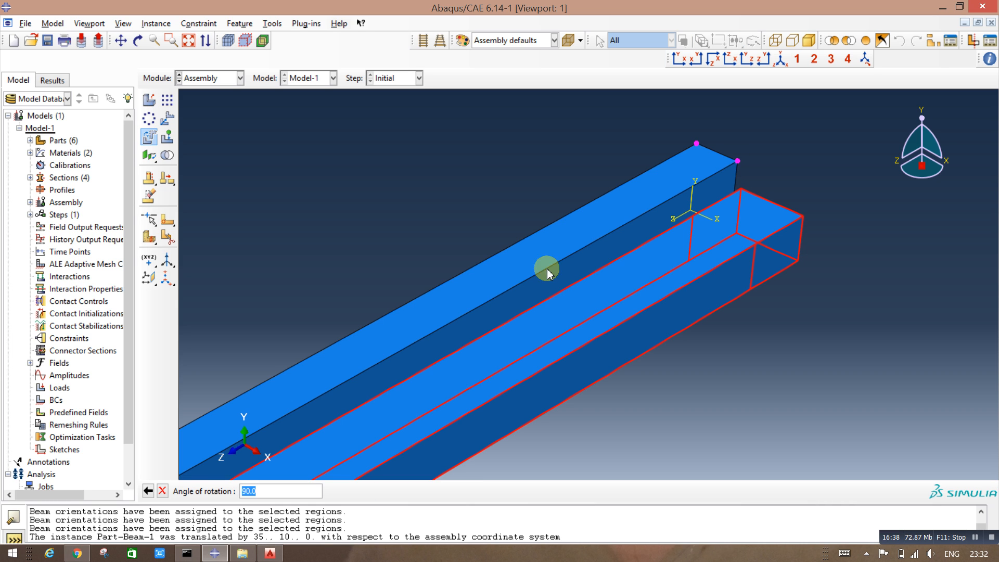
scroll(581, 355, down, 2)
scroll(615, 315, down, 2)
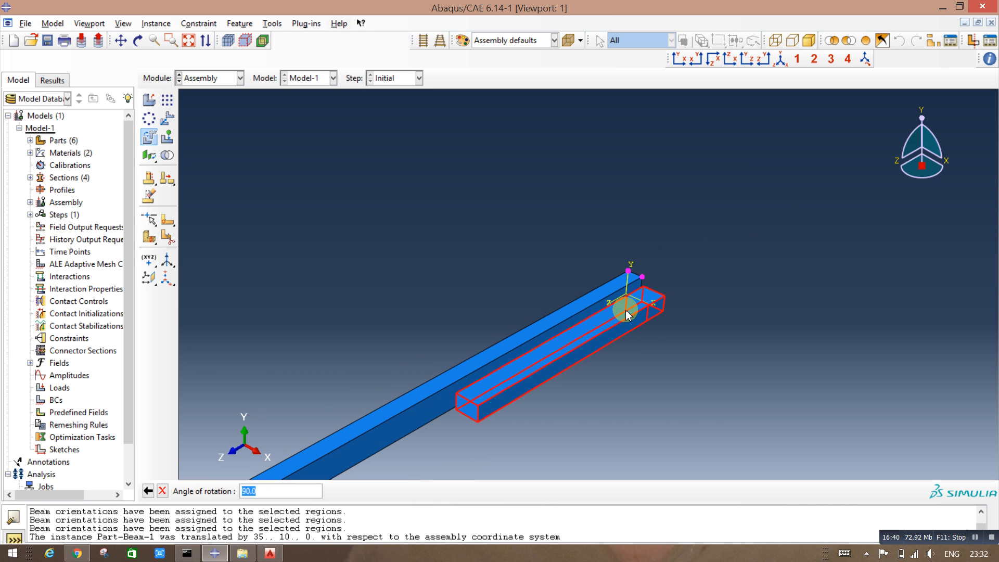
key(Return)
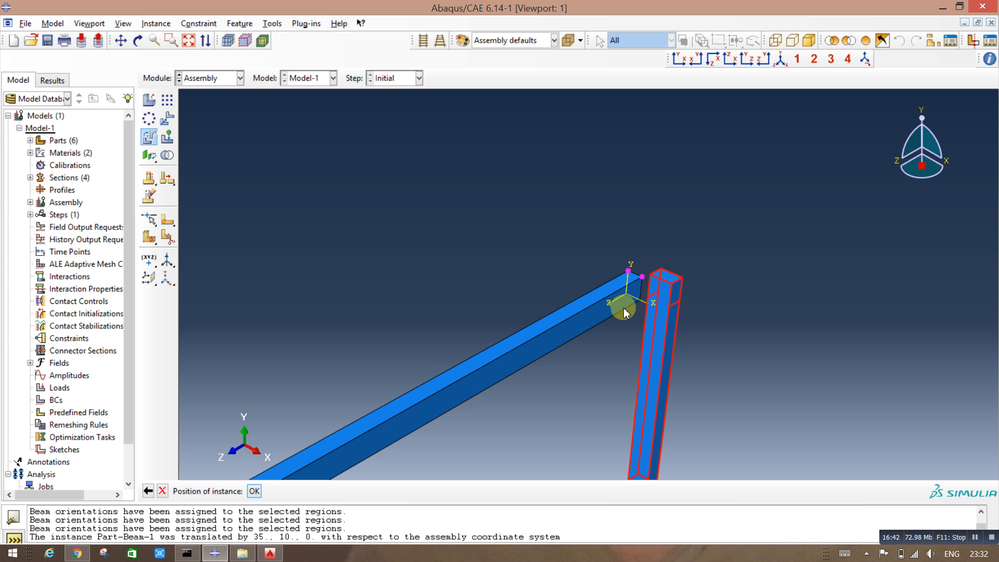
scroll(654, 218, down, 3)
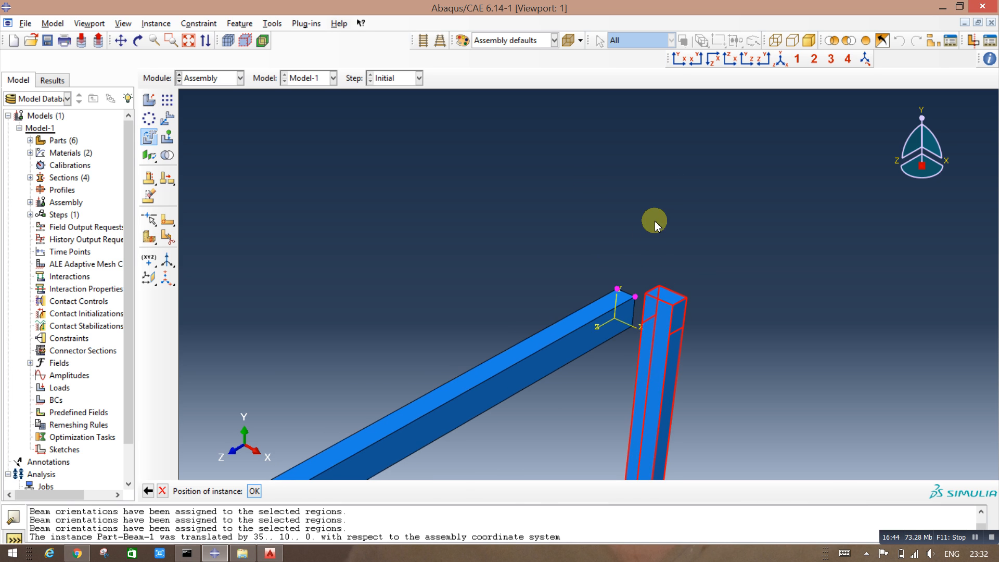
click(252, 491)
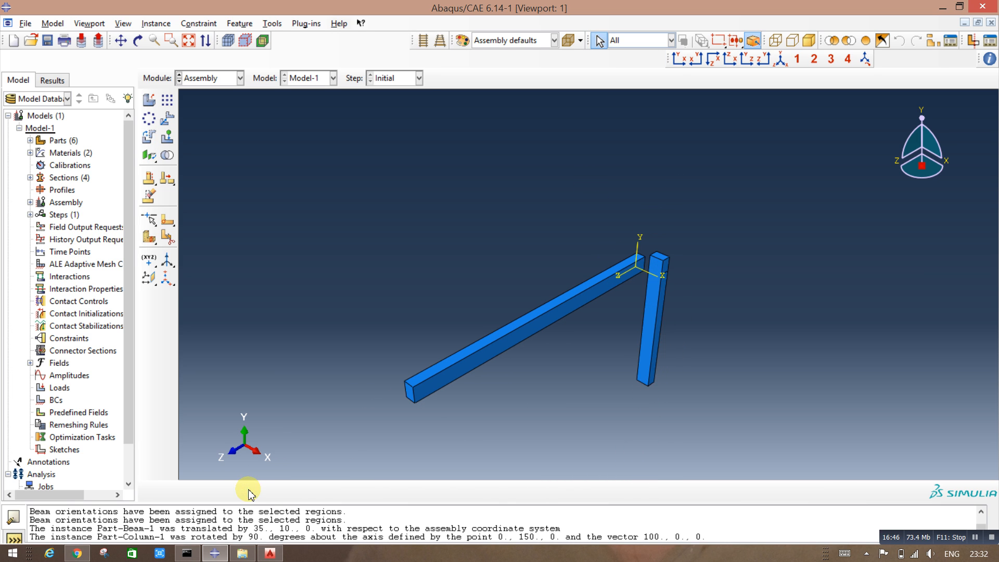
Step: Rotate the Part-Column instance 90 degrees about the column-side vertical edge of the beam's rear end, with the axis running from its upper to lower corner
scroll(645, 328, down, 1)
scroll(645, 329, up, 1)
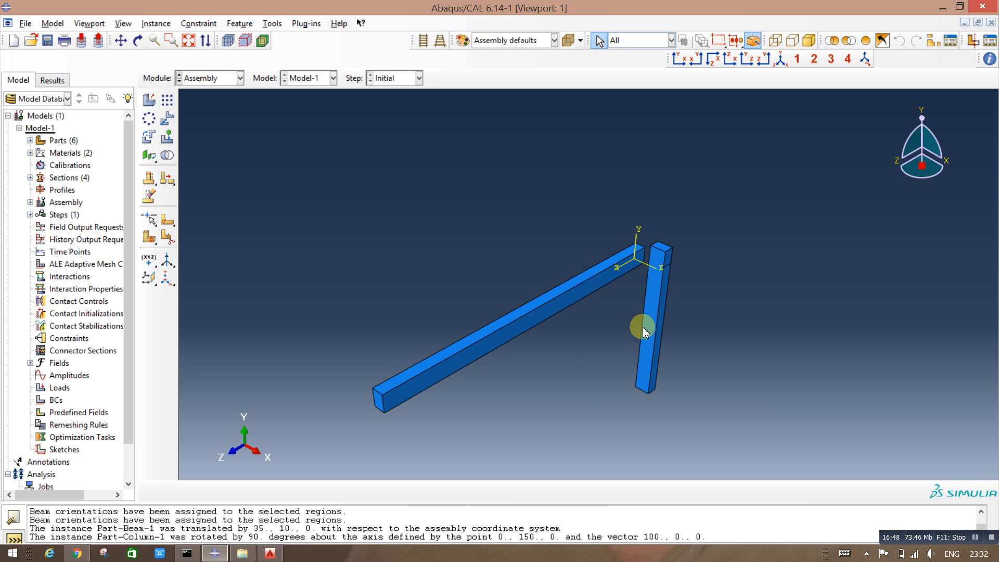
click(377, 400)
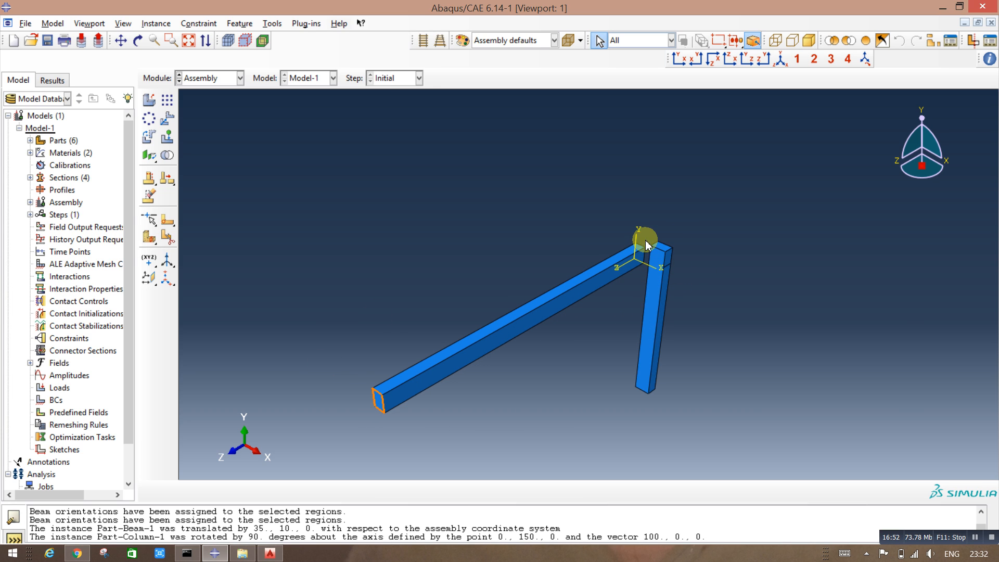
scroll(654, 266, down, 4)
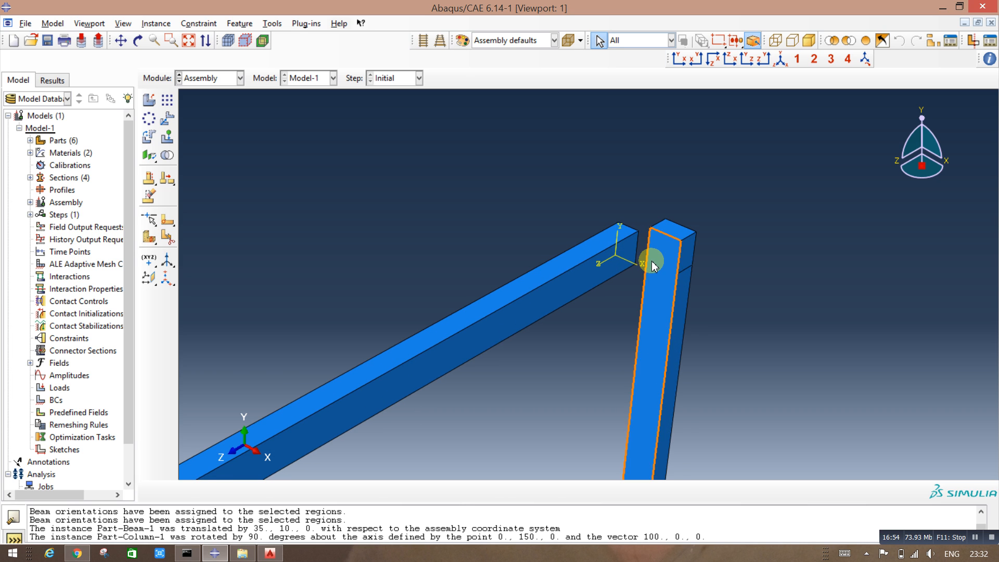
scroll(654, 267, down, 1)
scroll(653, 266, up, 3)
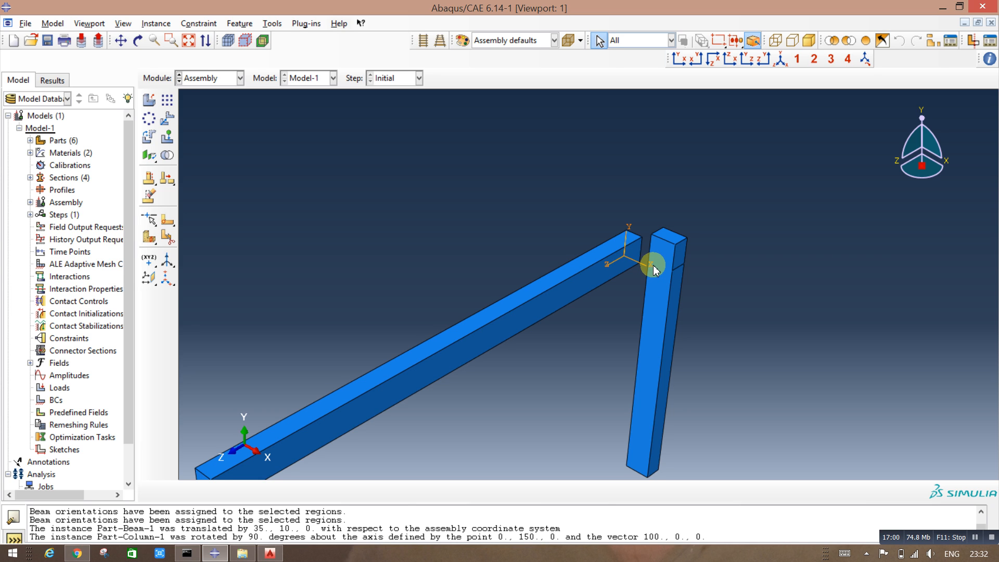
click(149, 137)
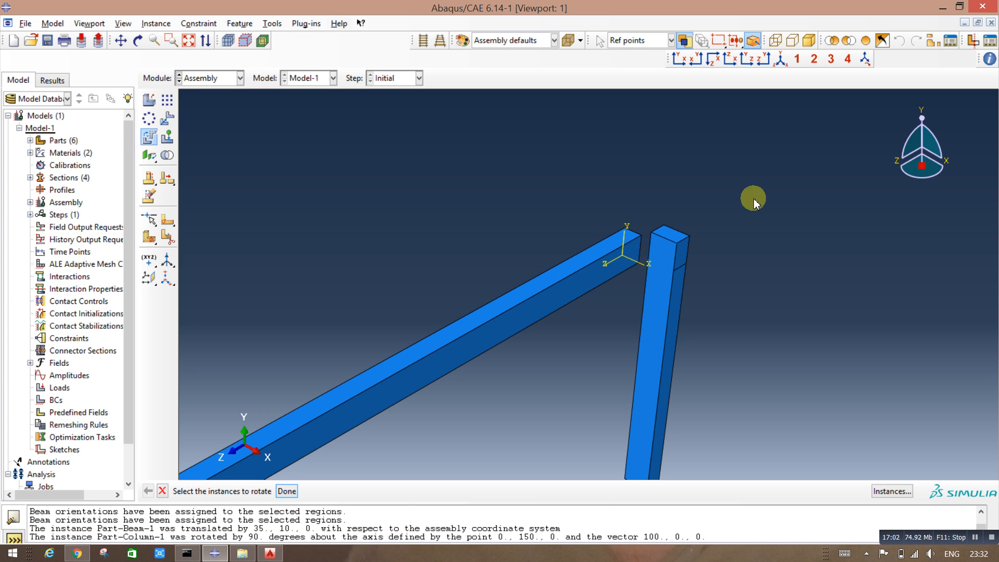
click(639, 360)
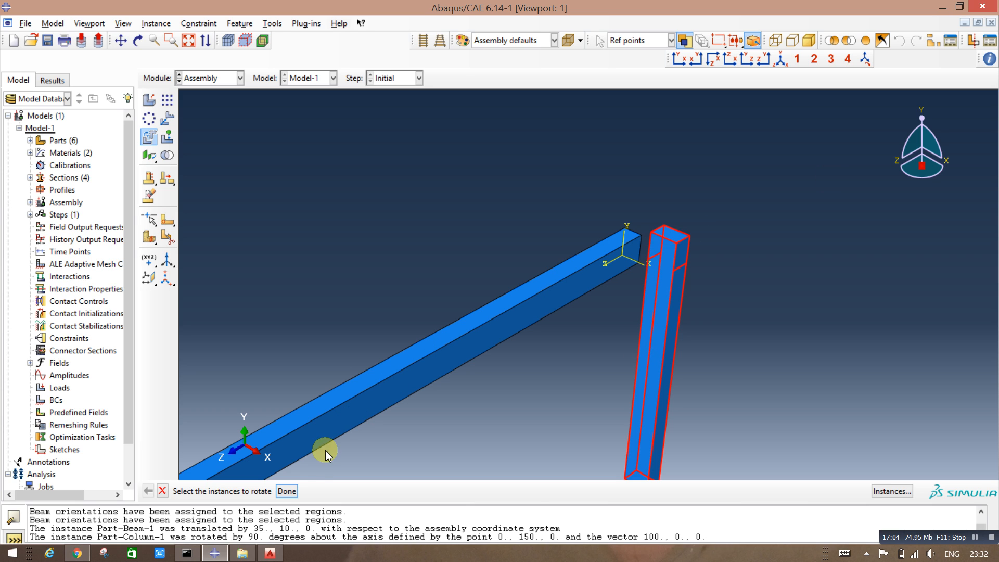
click(286, 491)
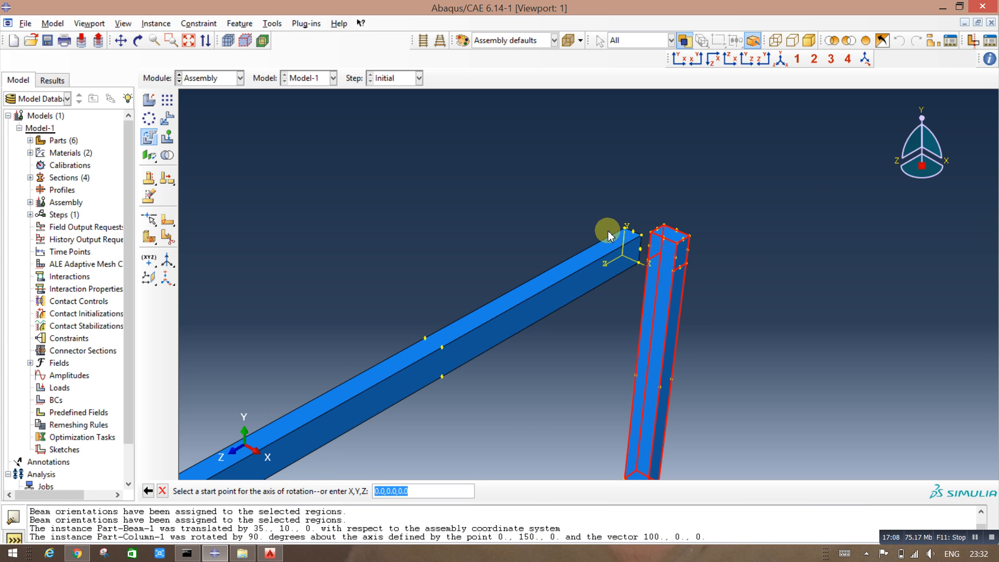
click(641, 236)
click(638, 266)
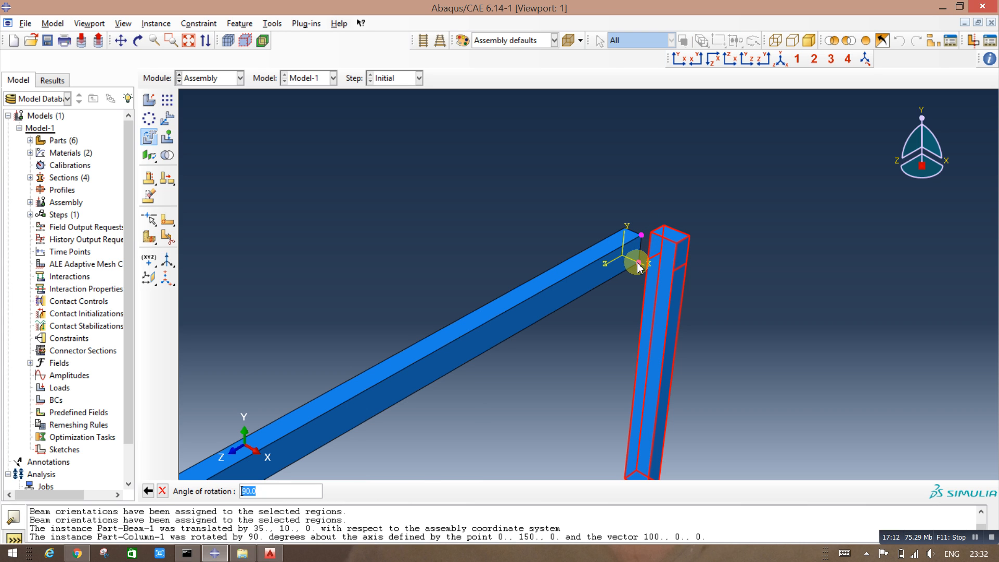
key(Return)
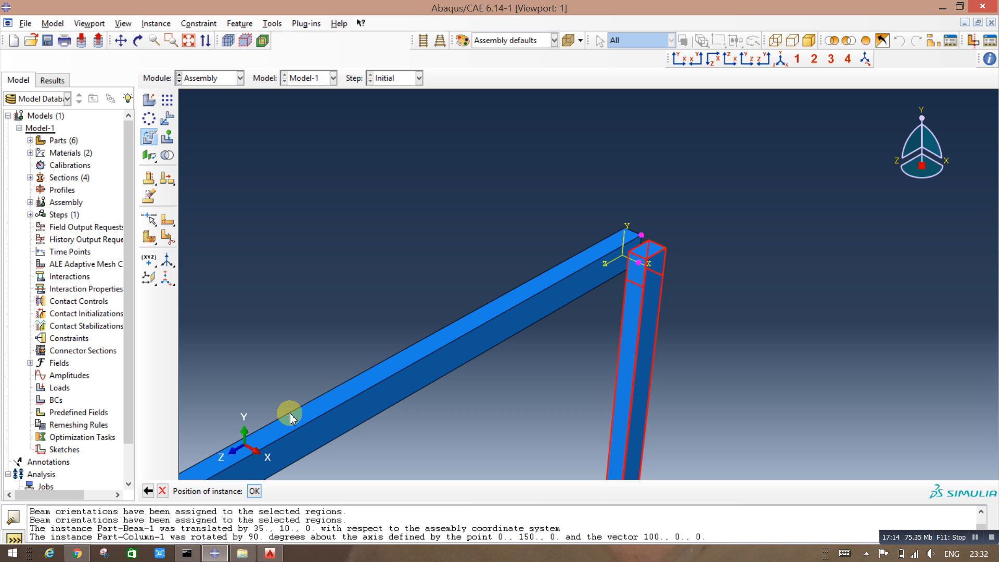
click(255, 491)
Step: Examine the orientation of the rotated column relative to the beam's rear end
scroll(757, 250, up, 5)
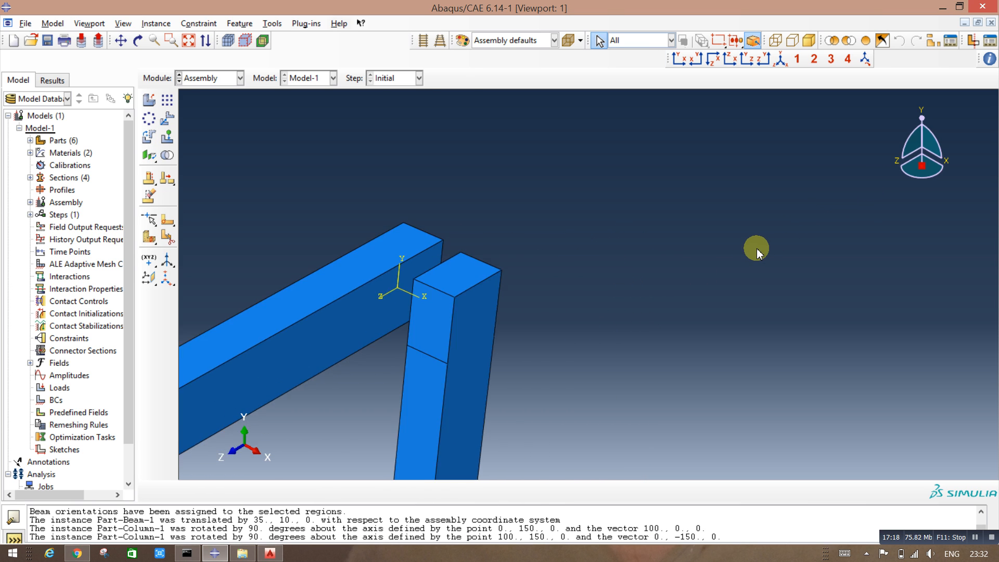
scroll(757, 251, down, 4)
scroll(734, 237, down, 4)
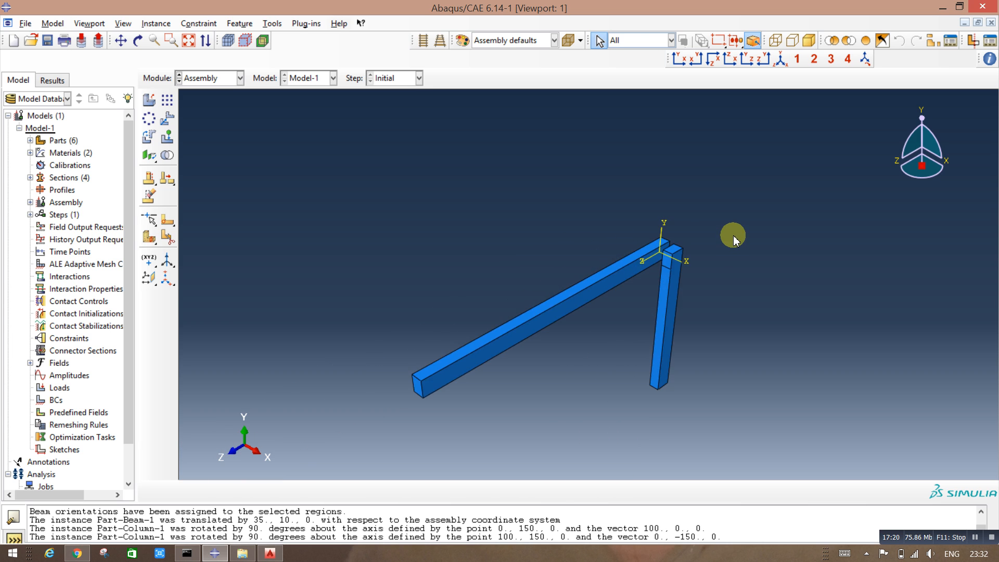
scroll(718, 294, down, 3)
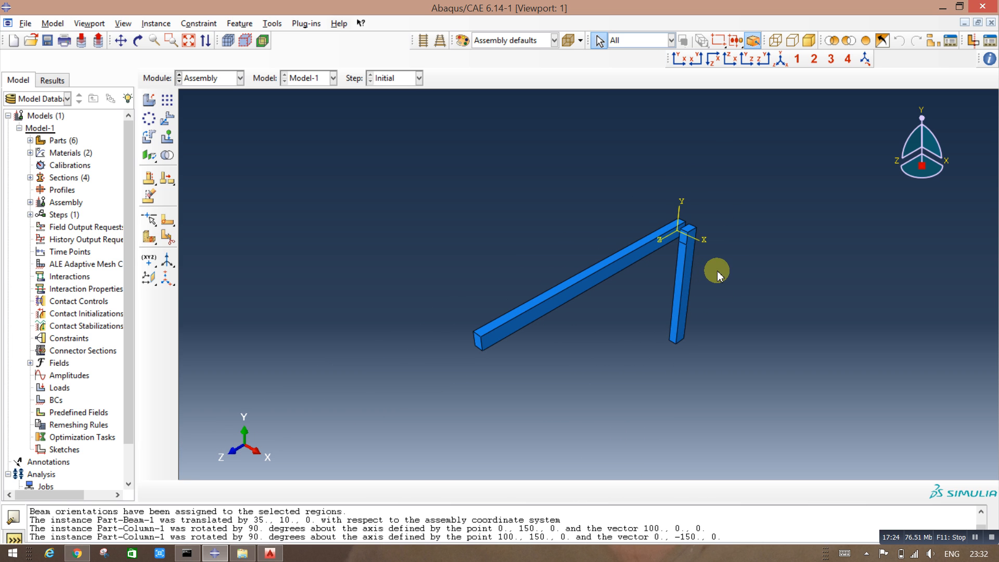
scroll(712, 260, down, 1)
scroll(707, 250, up, 4)
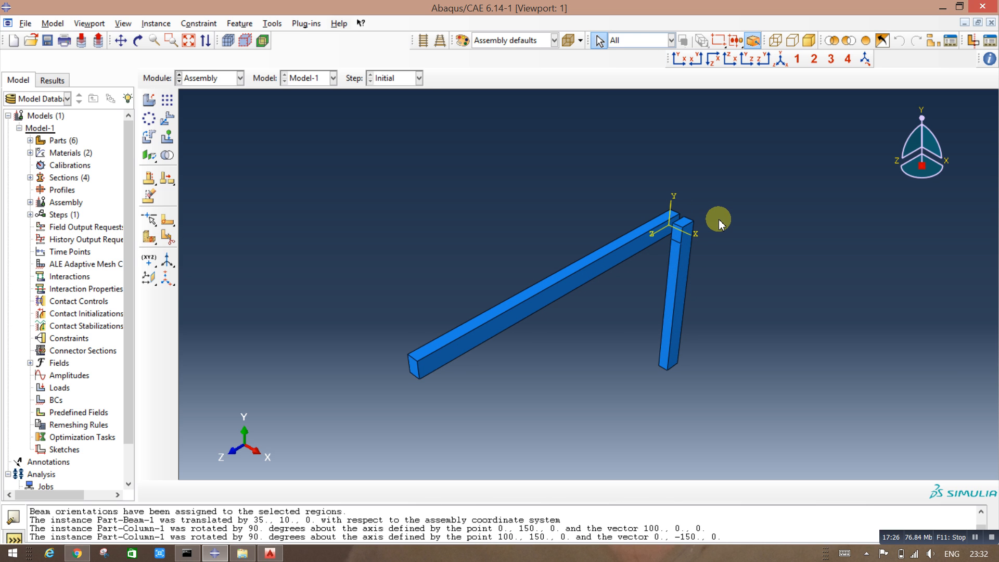
scroll(703, 234, up, 4)
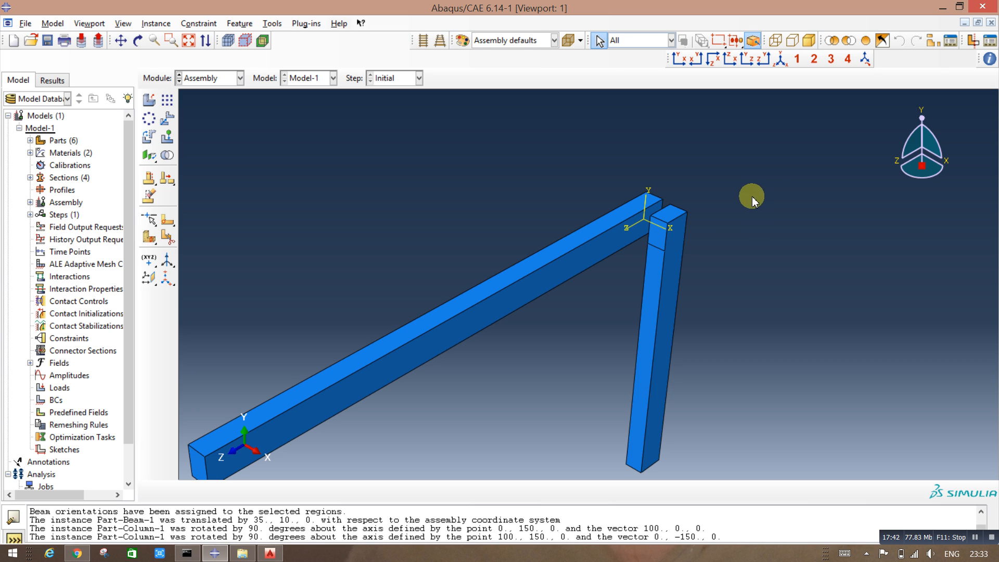
scroll(747, 259, down, 2)
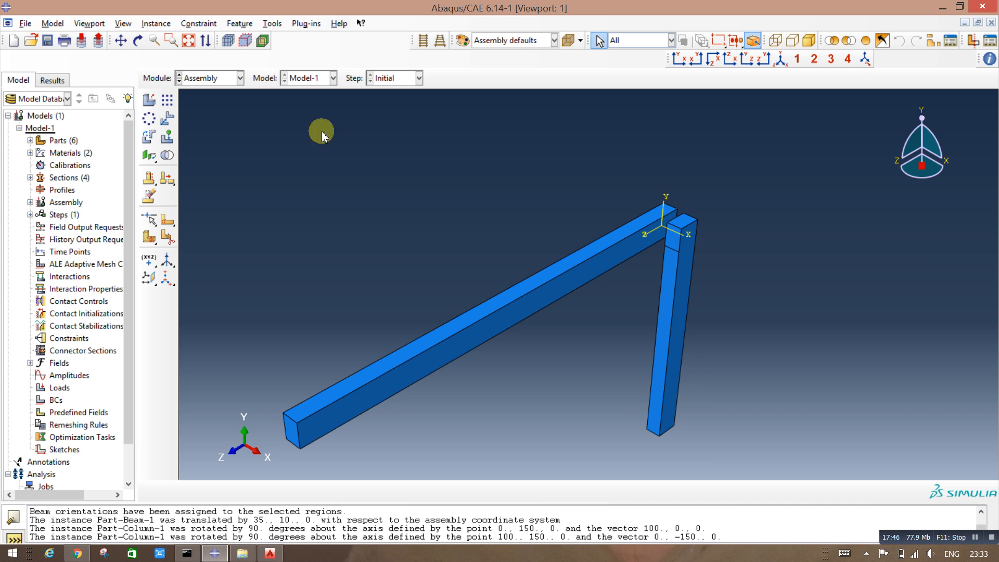
click(169, 103)
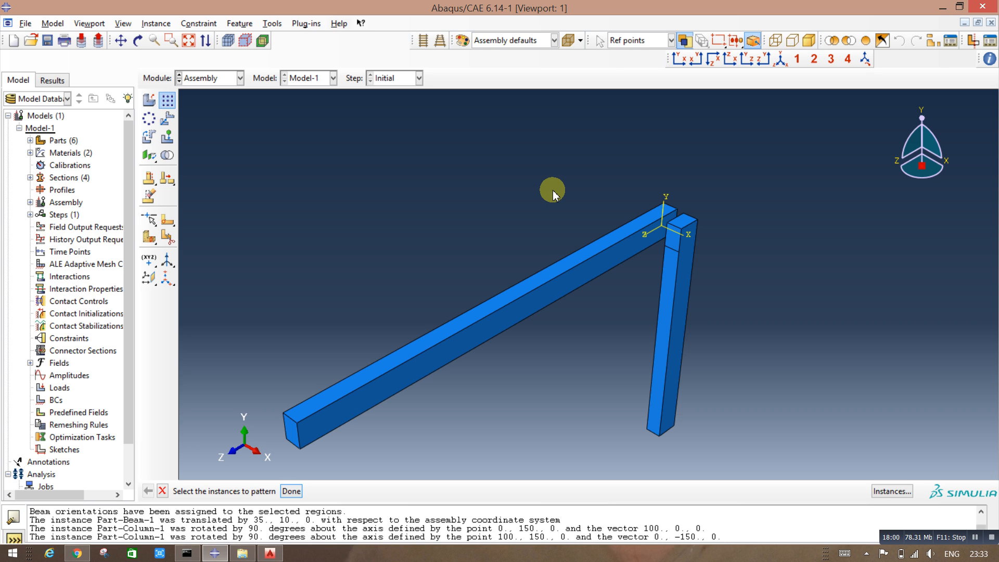
click(163, 491)
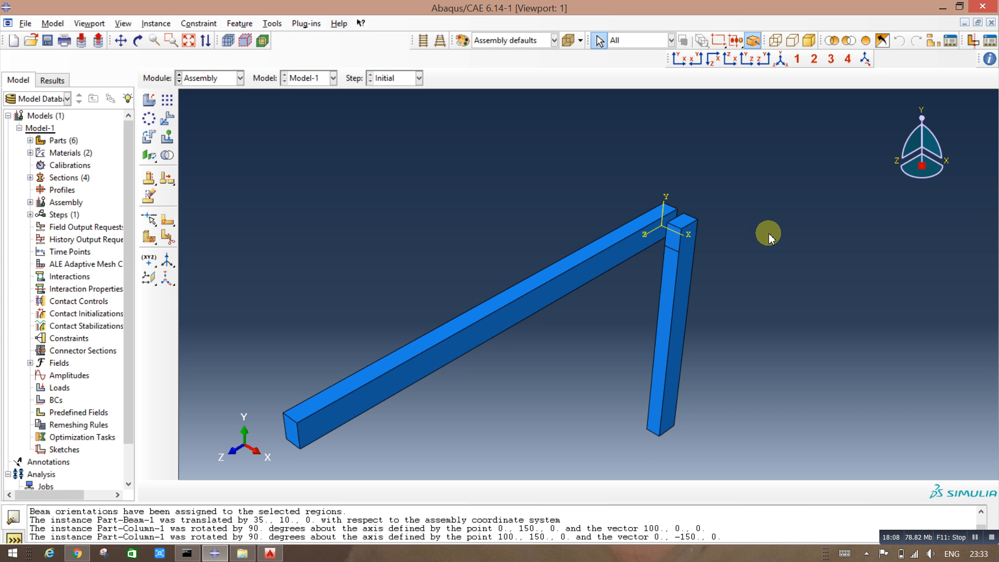
Step: Translate the Part-Column instance from its top face's -X, -Z corner to the upper -X corner of the beam's front (+Z) end
scroll(765, 232, down, 3)
scroll(724, 192, down, 3)
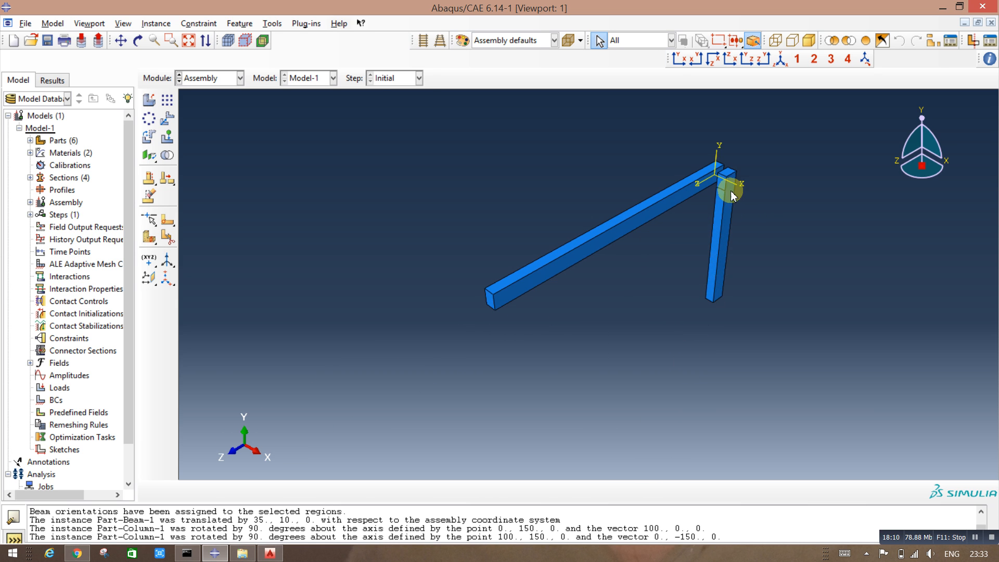
scroll(722, 196, up, 1)
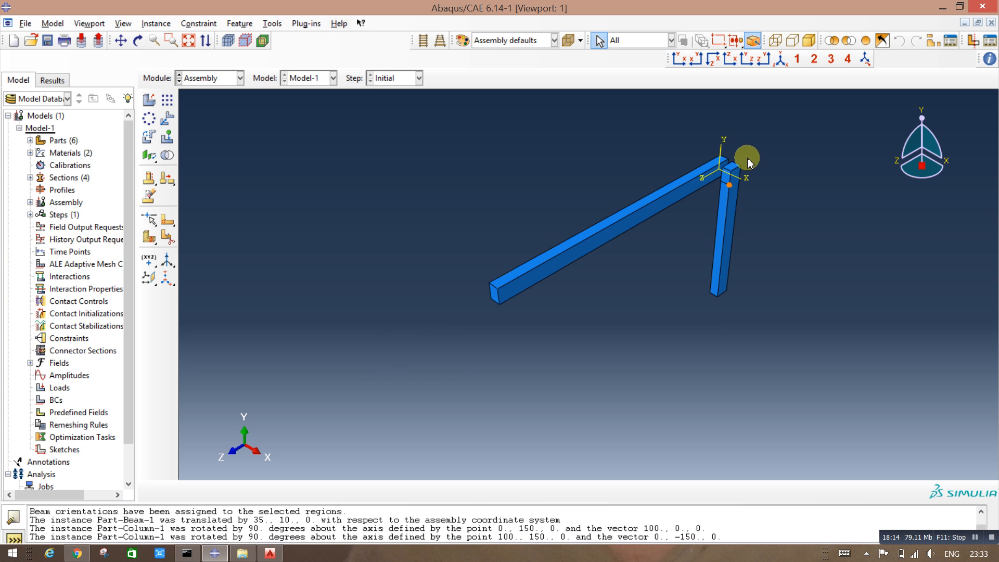
scroll(749, 162, up, 2)
click(167, 119)
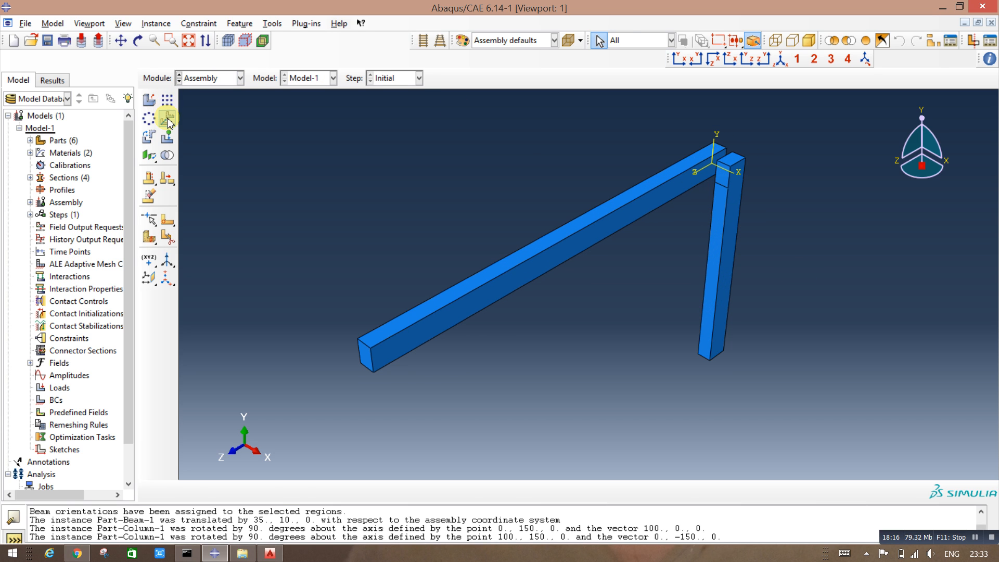
drag(813, 314, 670, 245)
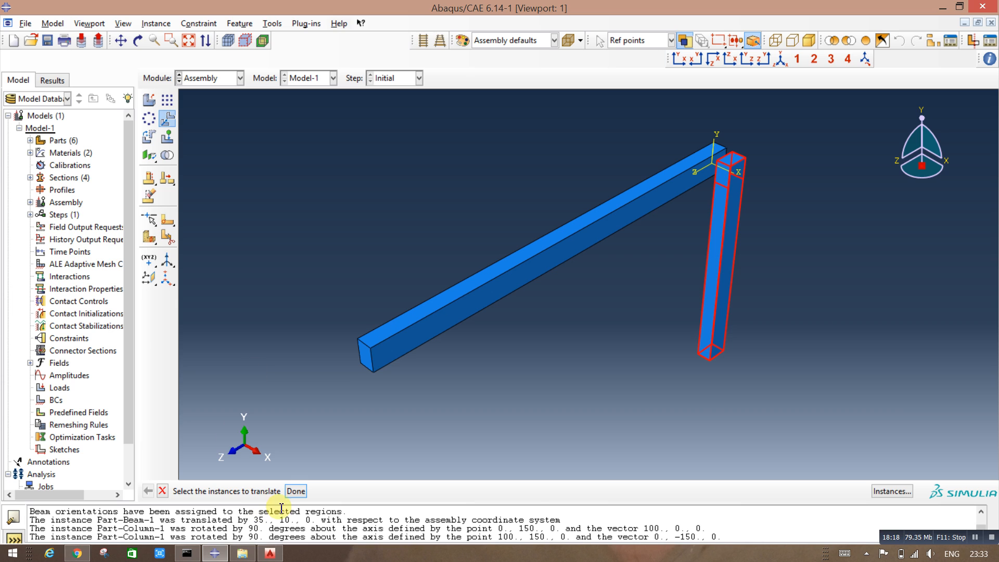
click(295, 491)
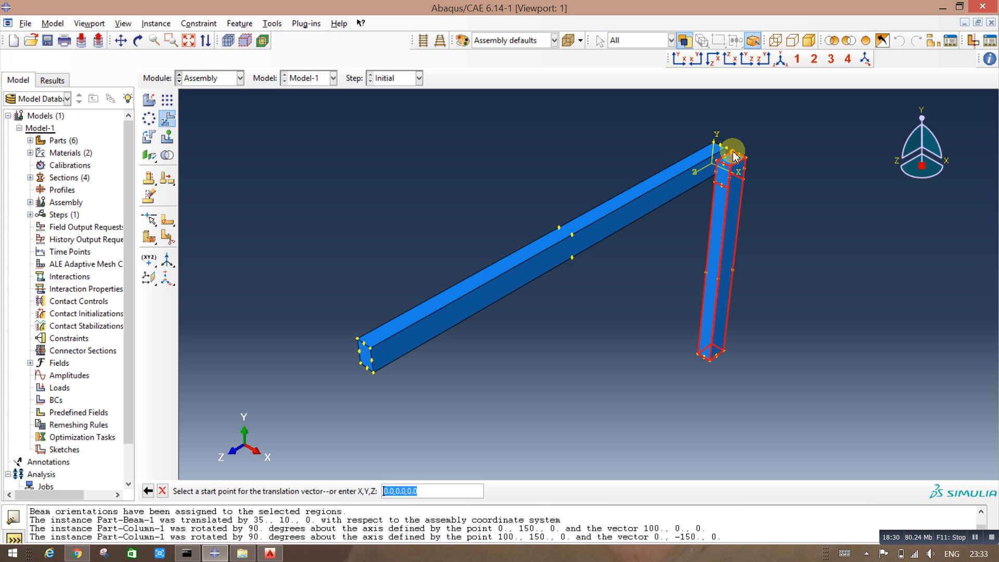
scroll(734, 156, up, 5)
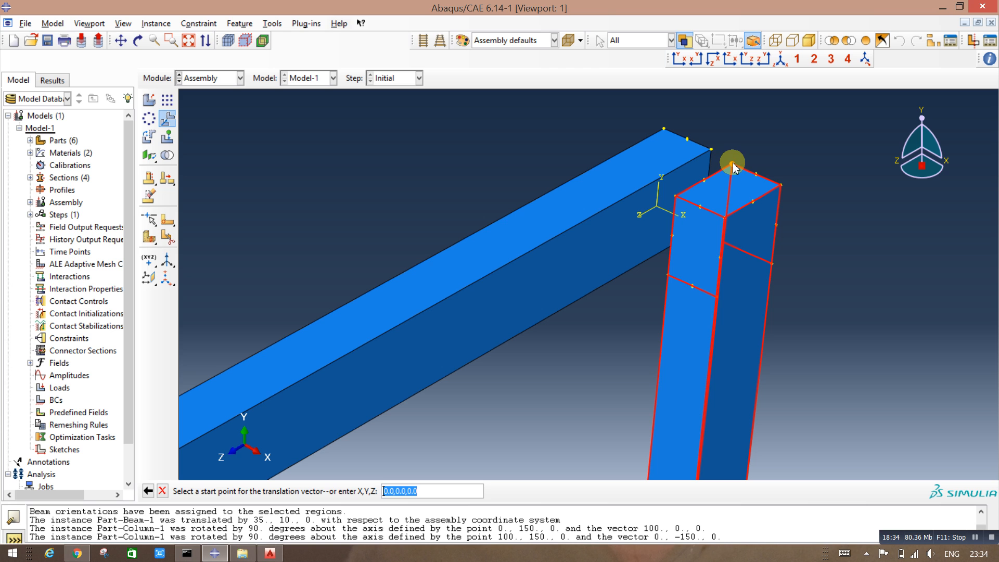
click(733, 165)
scroll(739, 161, down, 5)
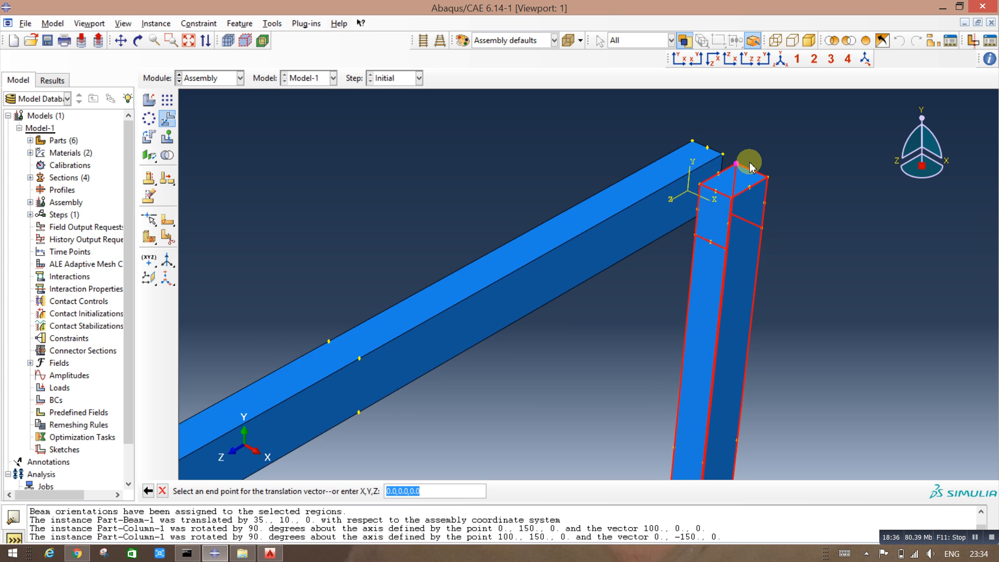
scroll(450, 330, up, 4)
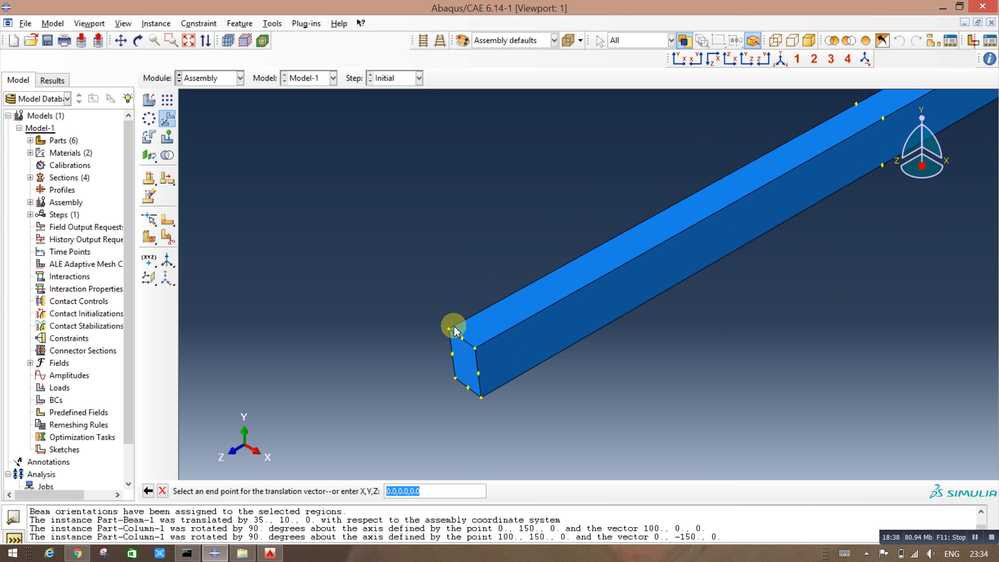
click(448, 329)
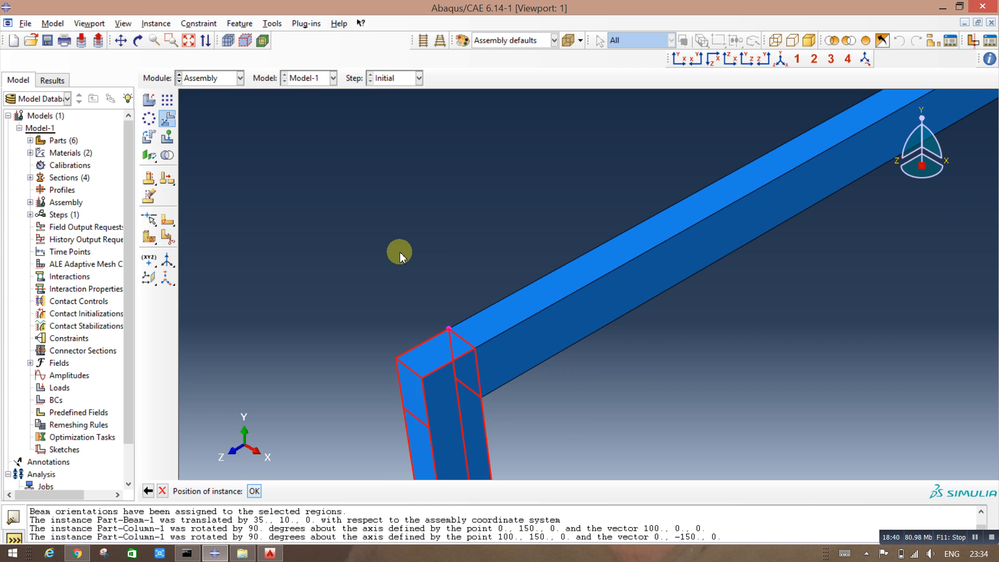
scroll(398, 252, down, 4)
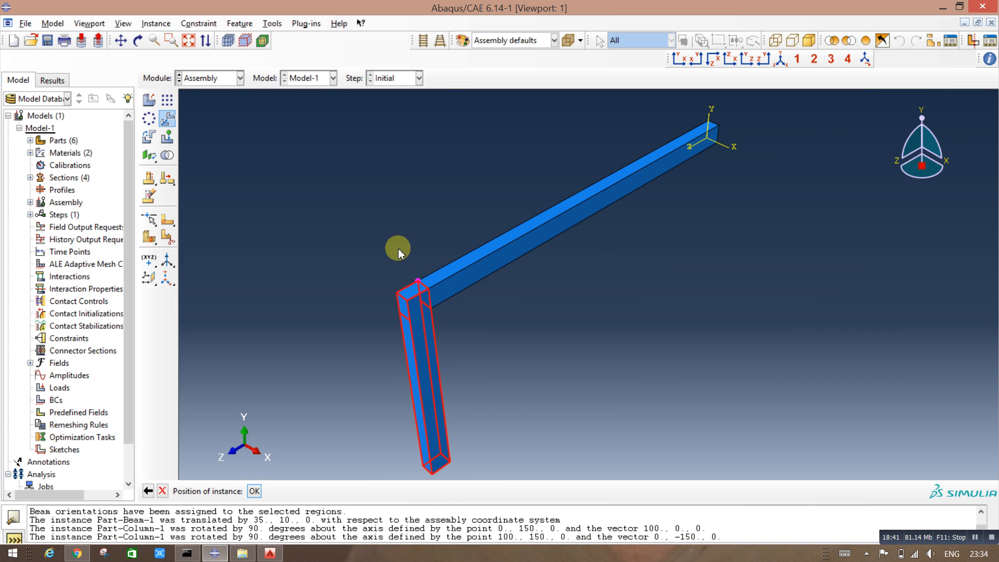
click(253, 490)
Step: Set up a linear pattern of the column with number 1 in direction 1 and direction 2 along the beam's lower +X edge
click(167, 100)
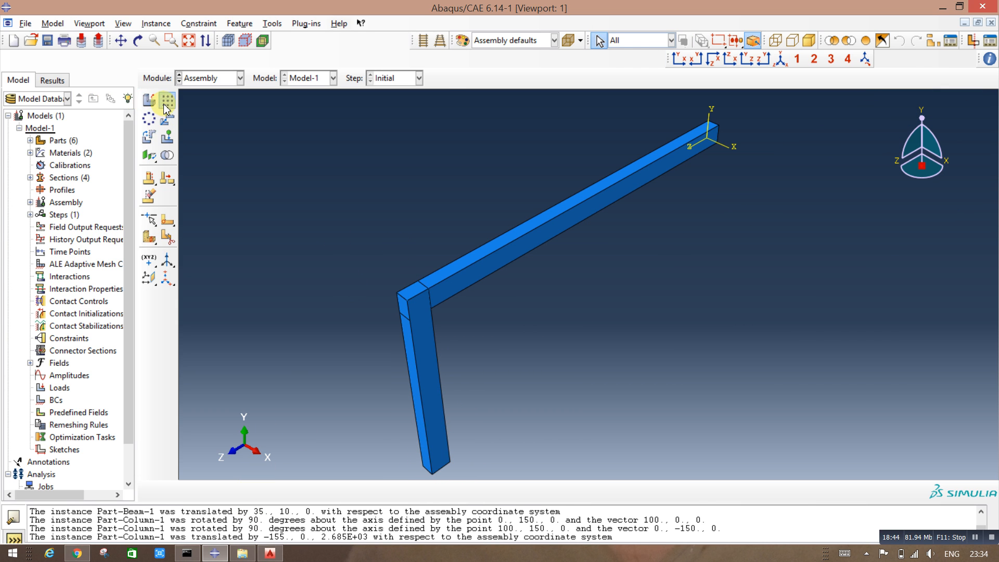
click(419, 373)
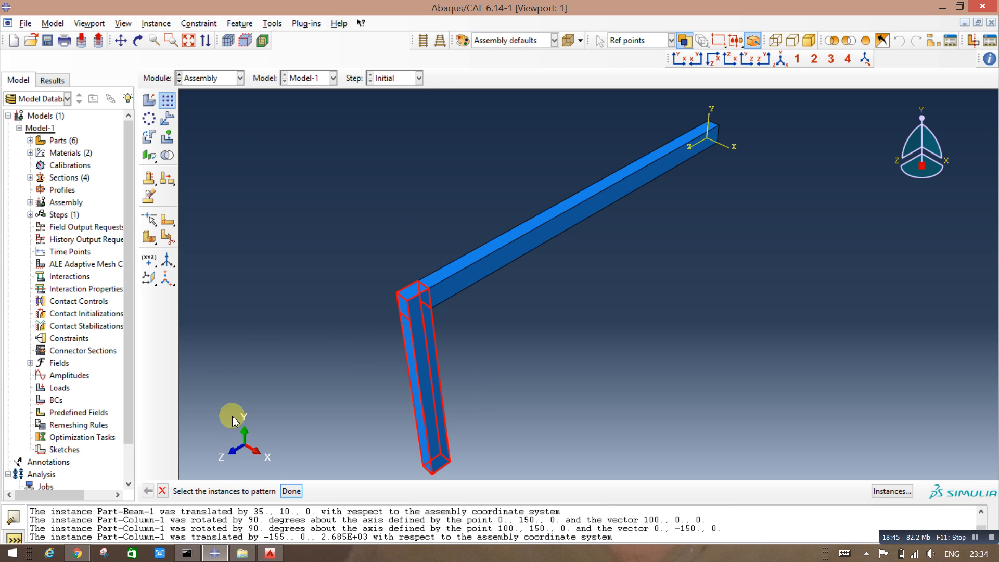
click(291, 491)
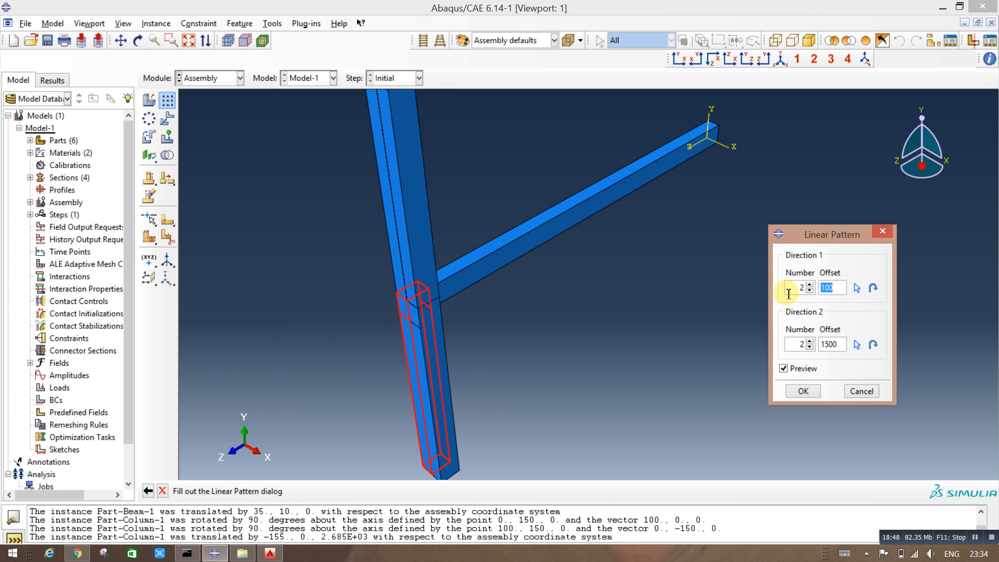
drag(786, 235, 612, 170)
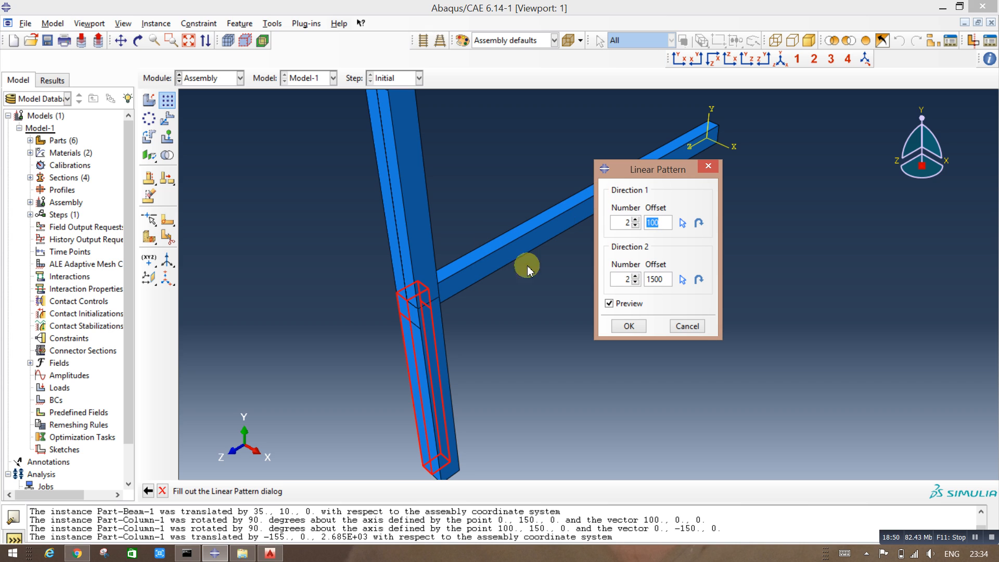
click(635, 225)
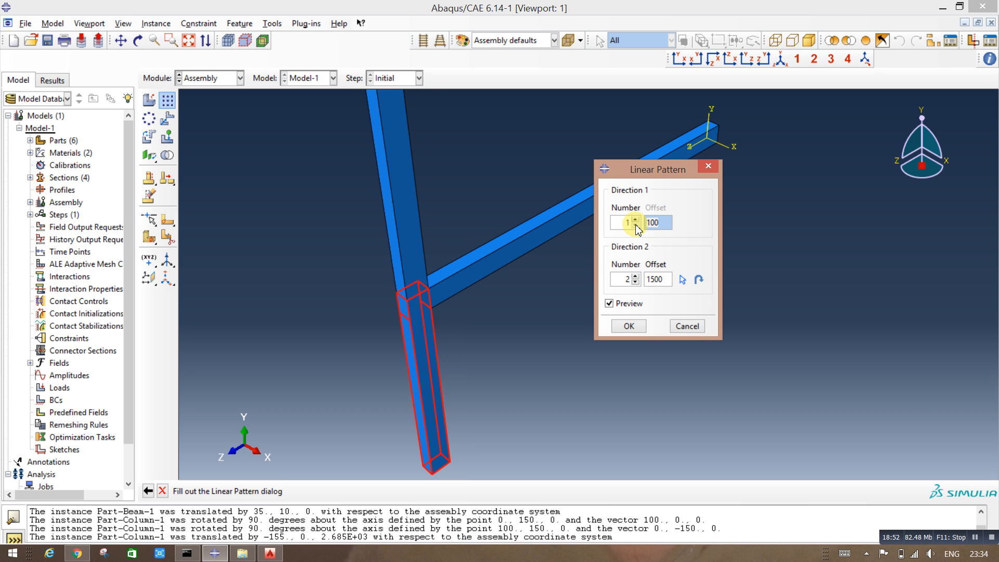
click(682, 279)
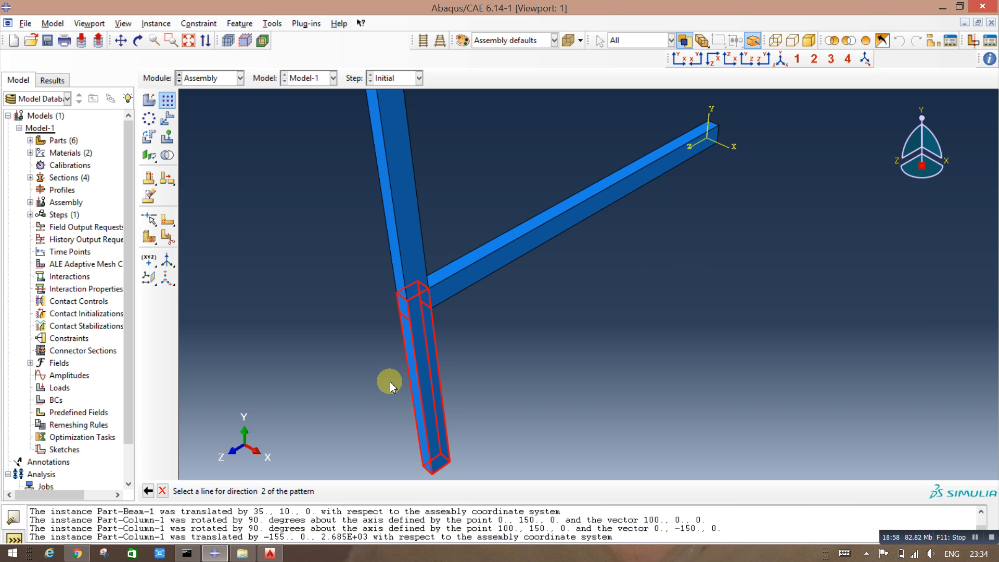
click(605, 209)
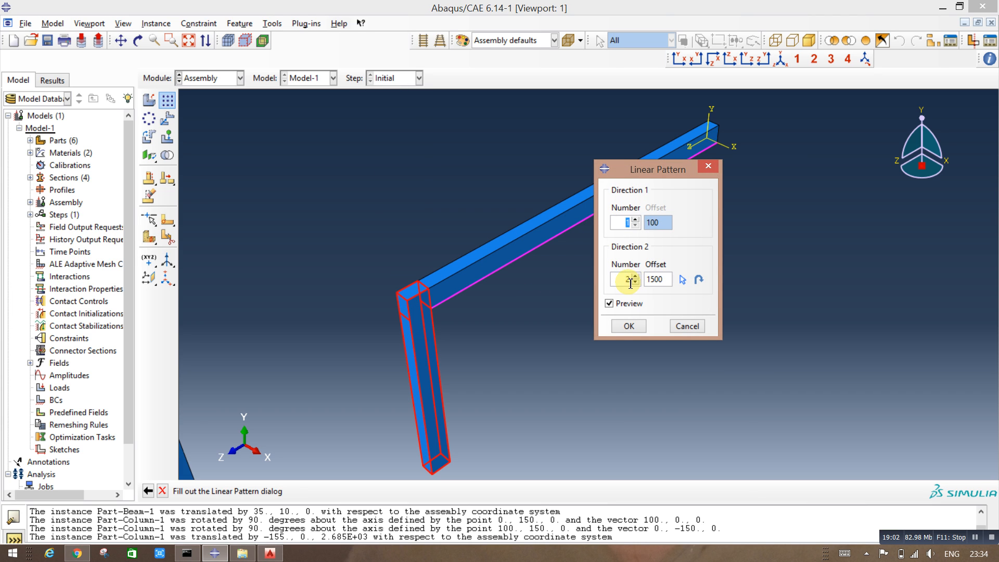
Step: Set the direction 2 offset to 2850 with number 2, flip it toward the beam's rear end, and create the column pattern
drag(666, 279, 651, 279)
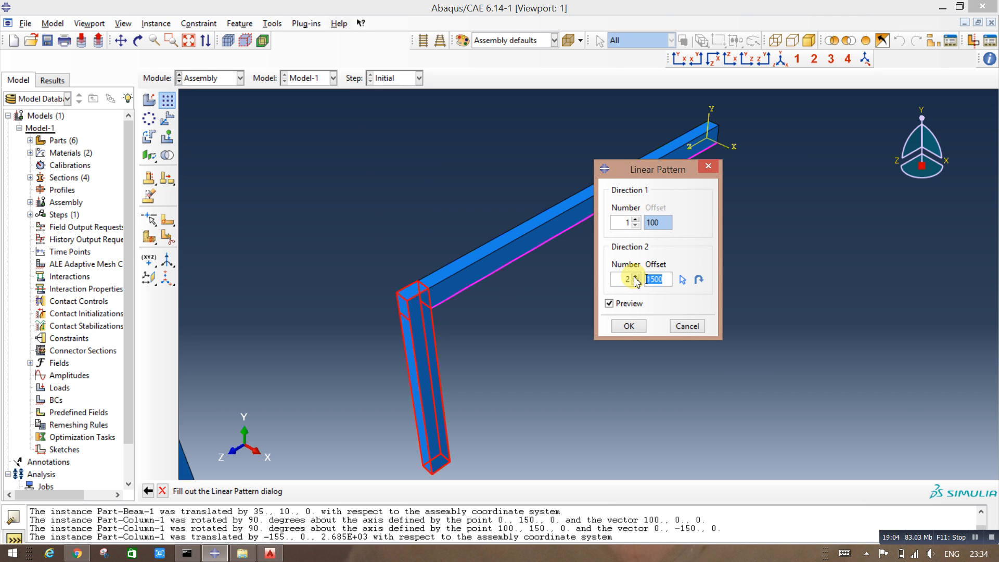
text(2)
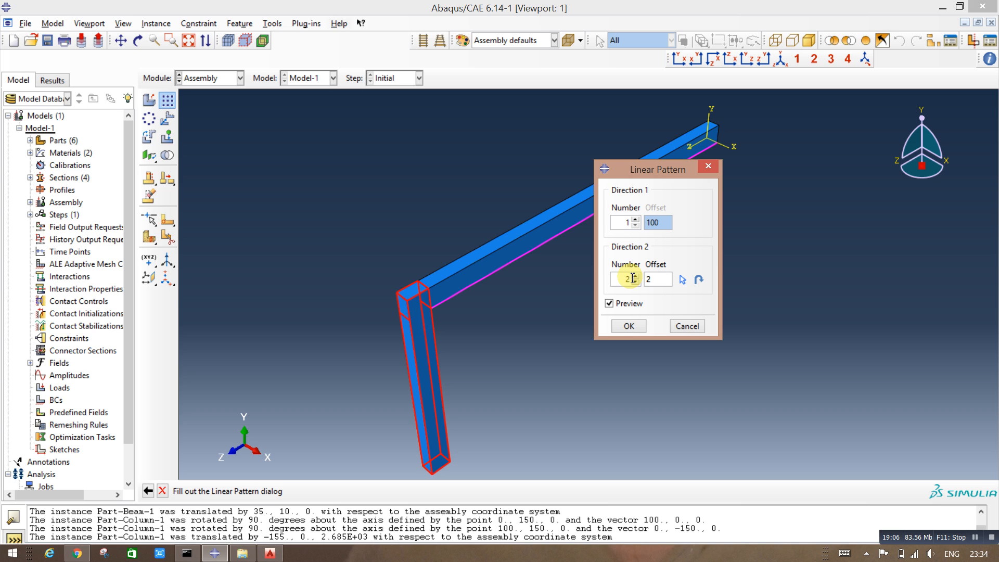
text(850)
scroll(447, 239, down, 5)
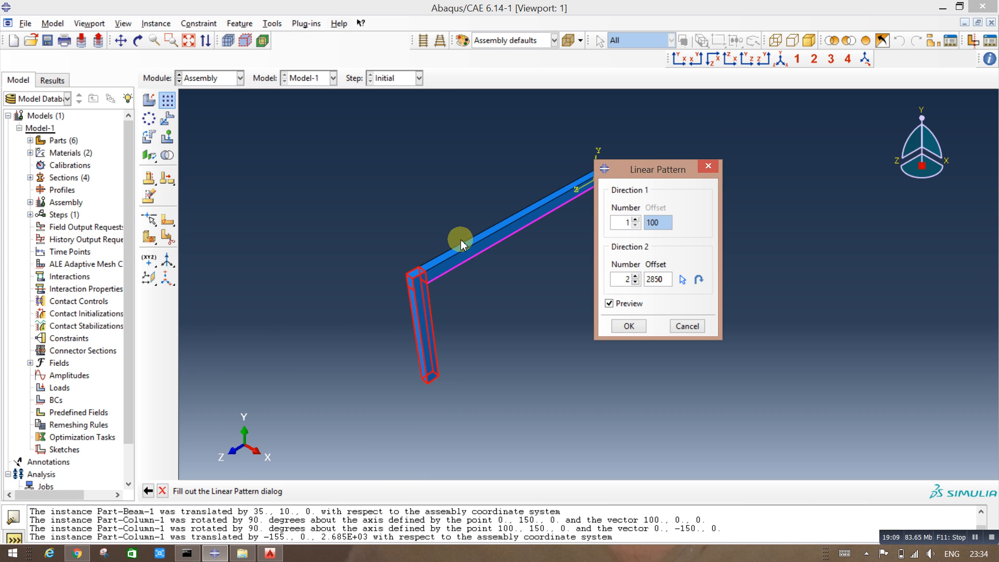
click(700, 281)
scroll(541, 213, up, 5)
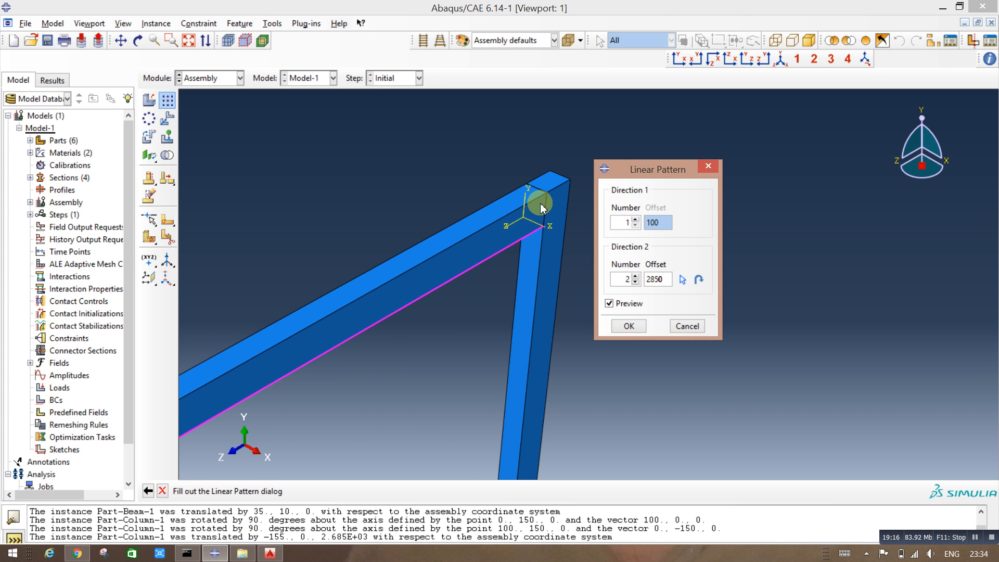
click(628, 327)
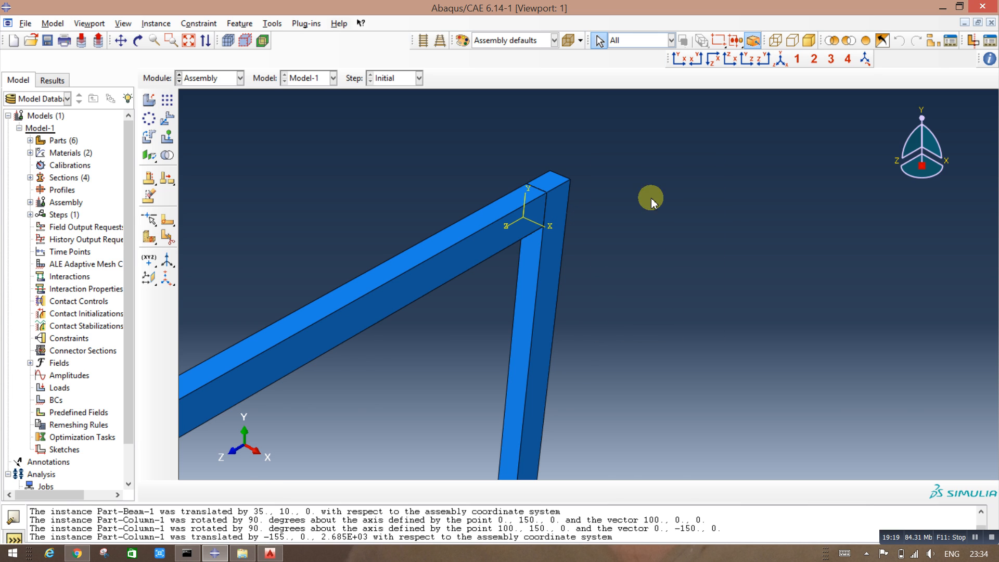
Step: Show the portal frame in the isometric view and suppress the Part-Beam-1 instance
scroll(676, 229, down, 3)
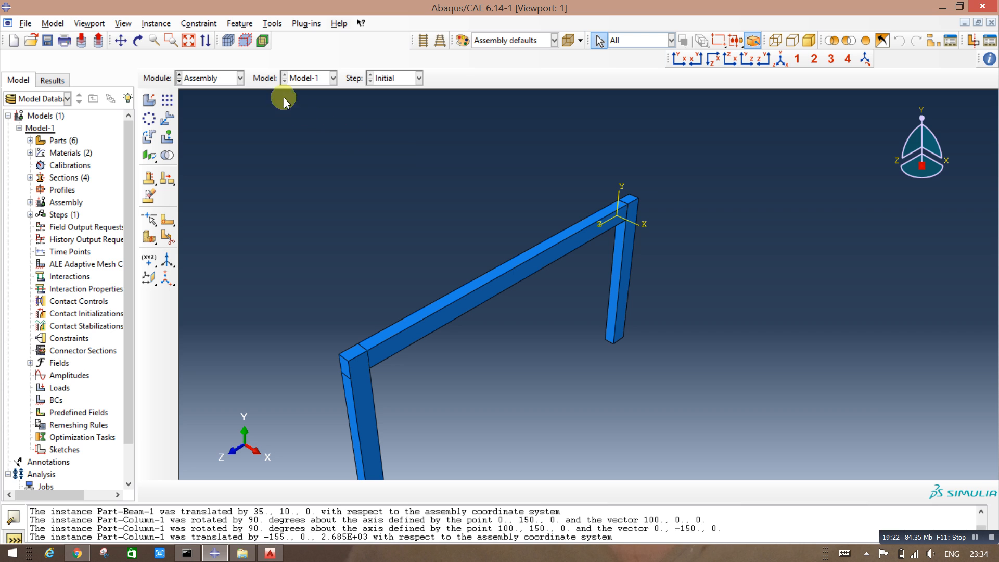
click(781, 59)
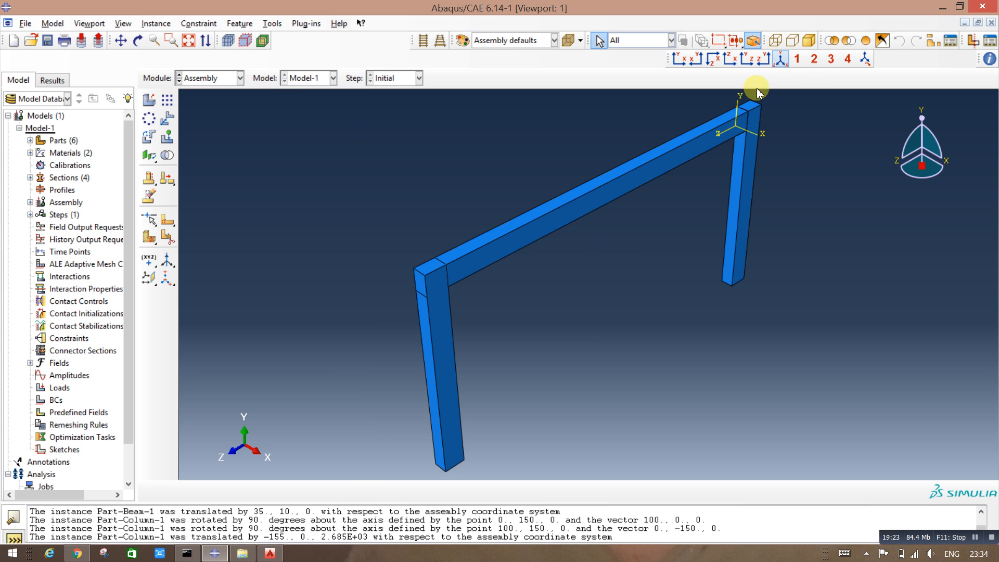
click(457, 242)
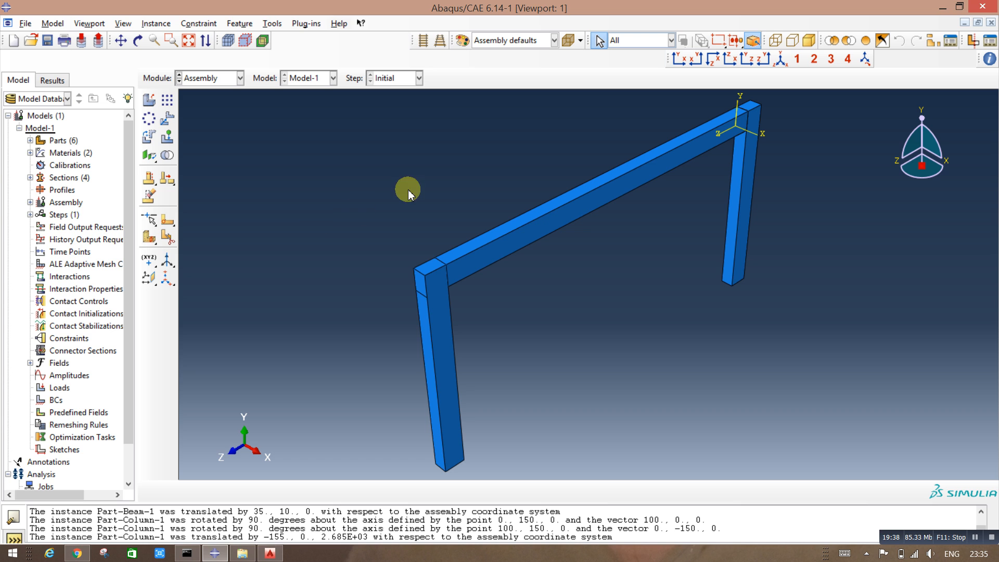
drag(129, 202, 129, 224)
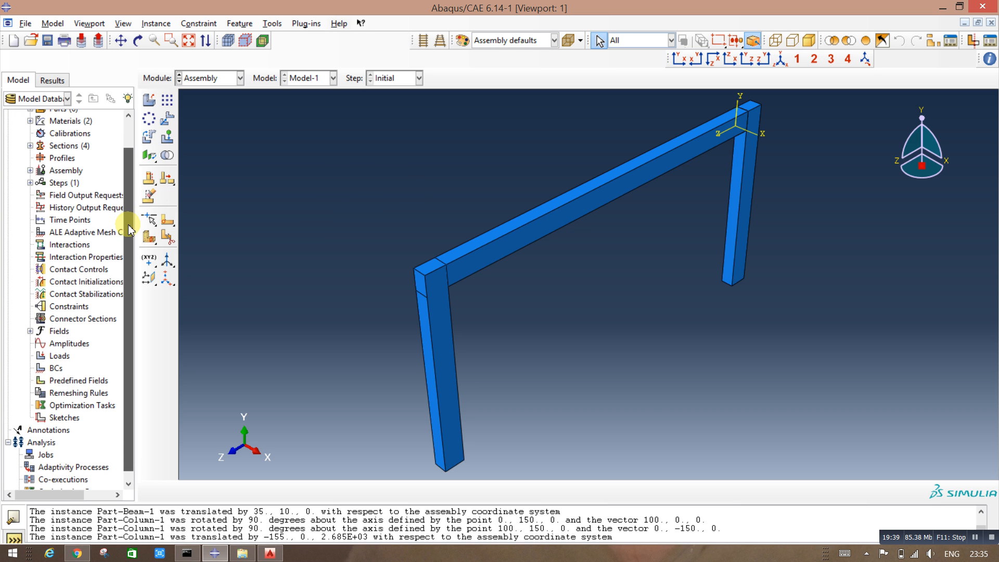
drag(130, 171, 128, 138)
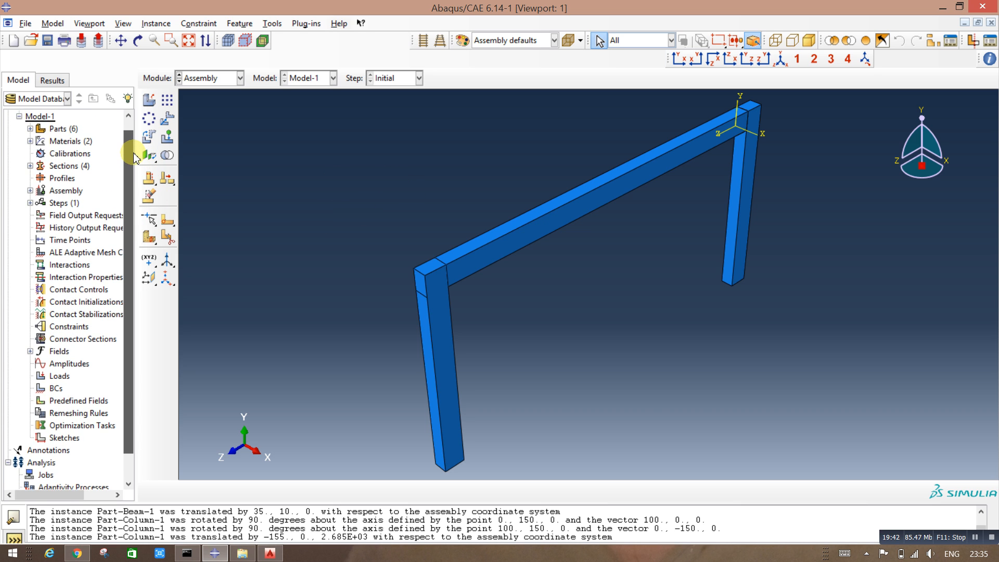
click(31, 193)
click(41, 206)
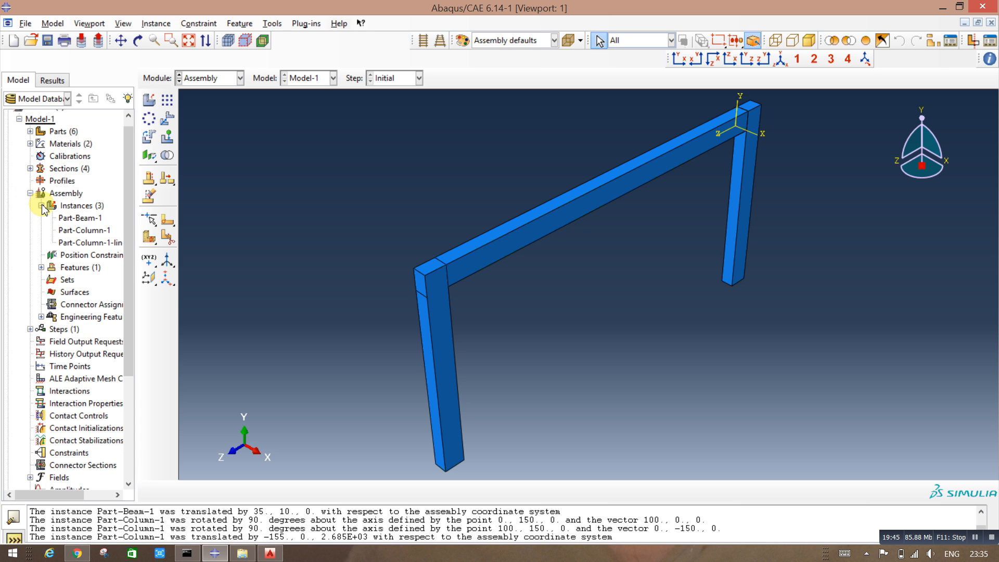
click(87, 221)
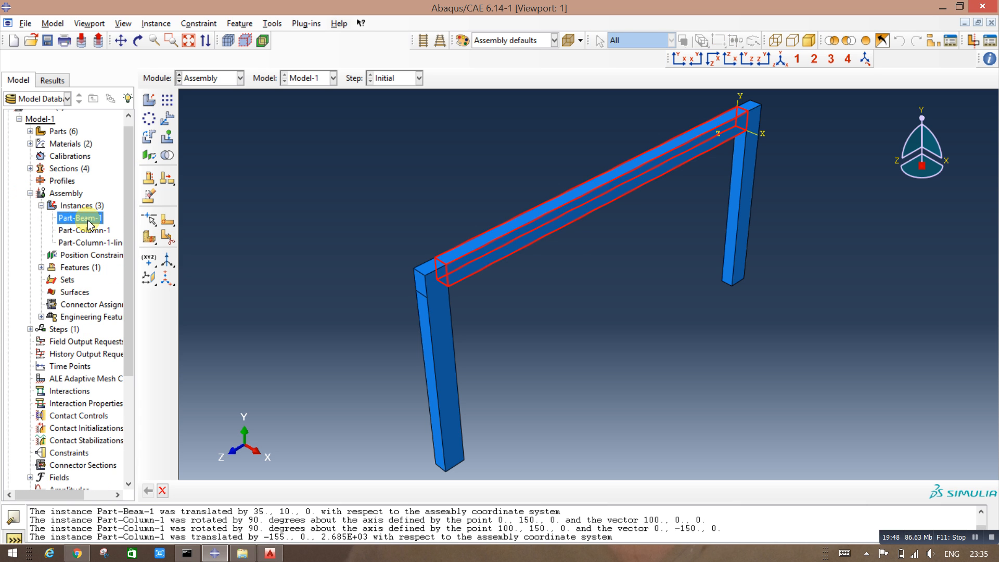
right_click(93, 223)
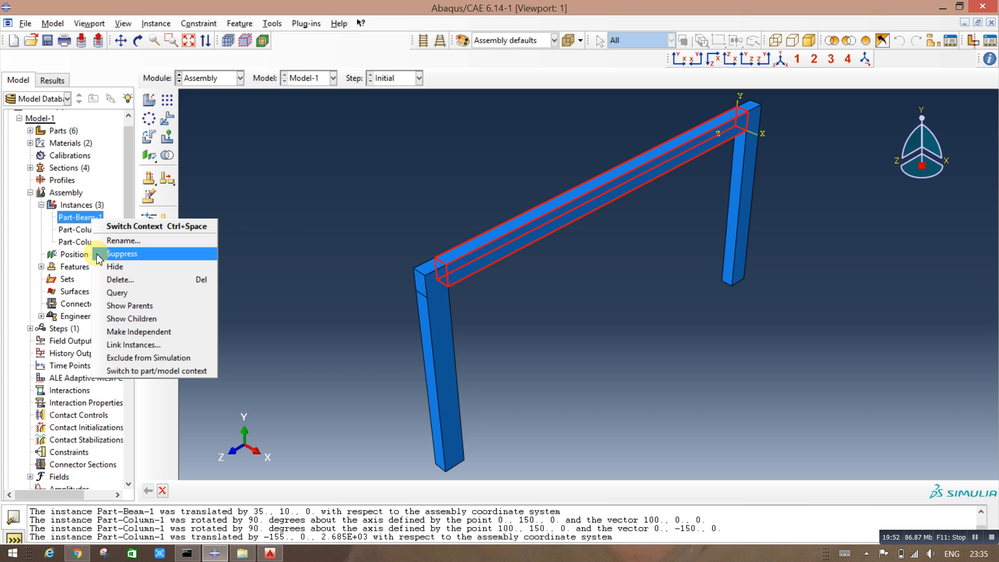
click(119, 254)
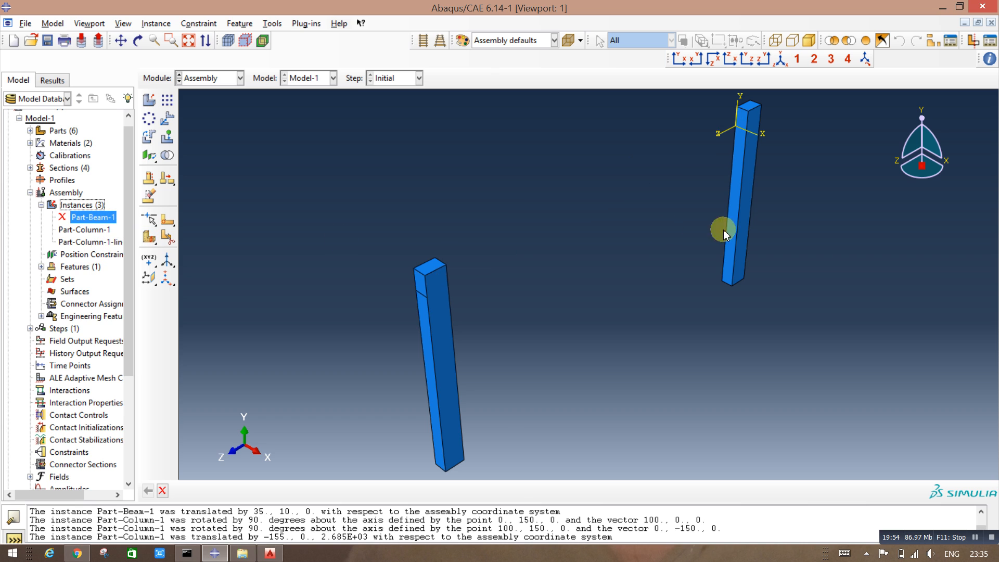
scroll(665, 219, up, 3)
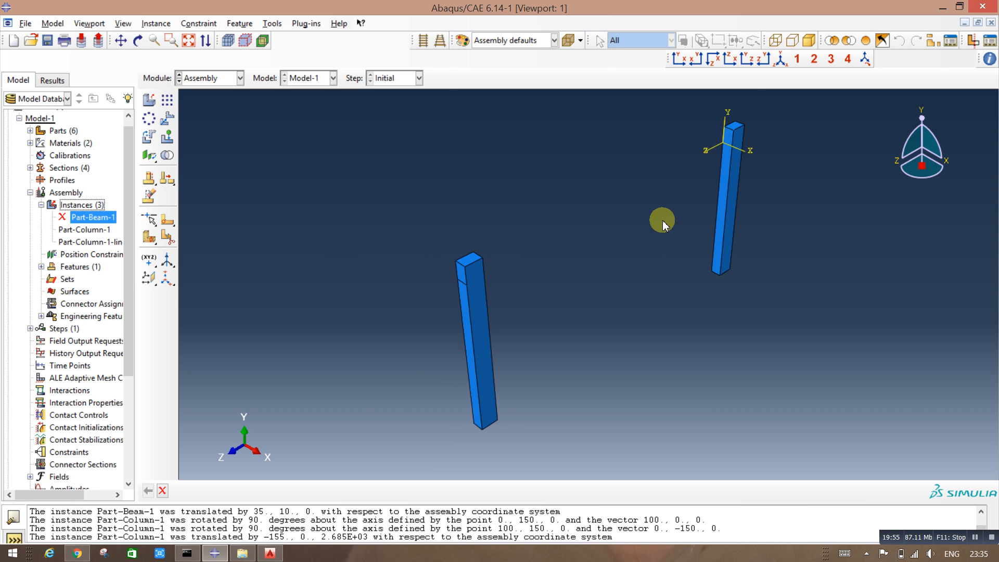
scroll(706, 221, down, 4)
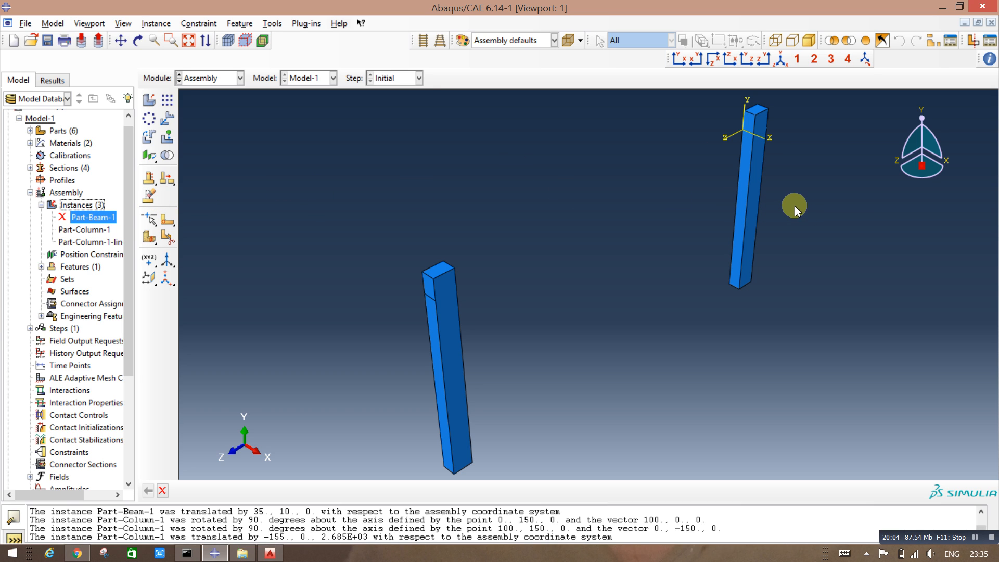
ctrl+alt+drag(794, 208, 478, 354)
ctrl+alt+drag(659, 256, 572, 300)
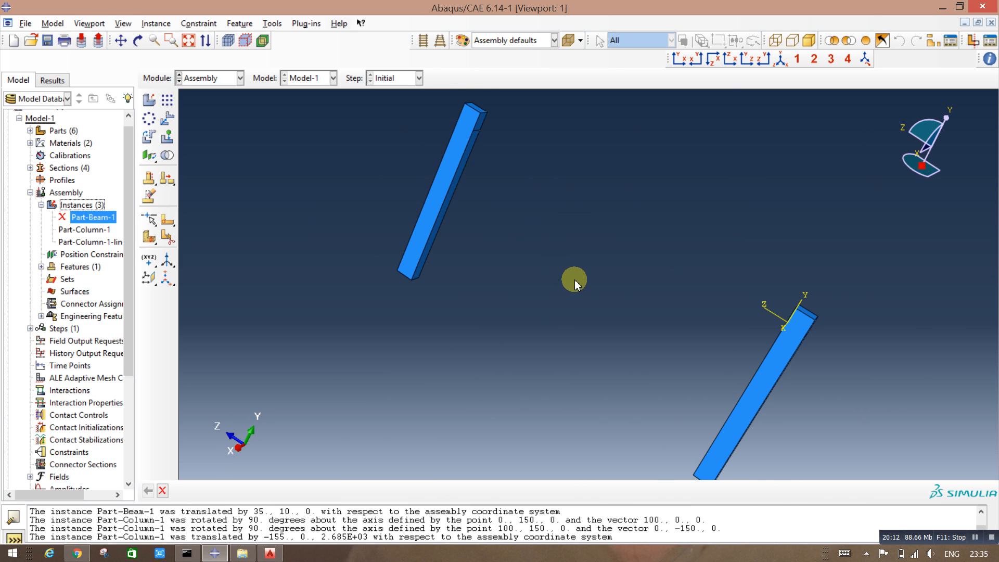
click(779, 58)
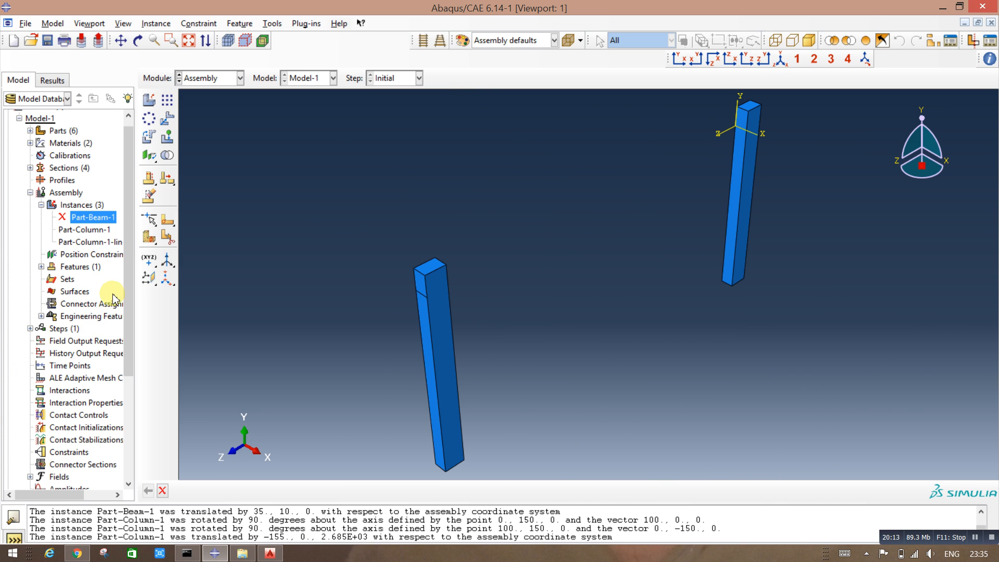
Step: Create a geometry surface named Column Surfaces from the two inner column faces where the beam ends meet the columns
double_click(73, 292)
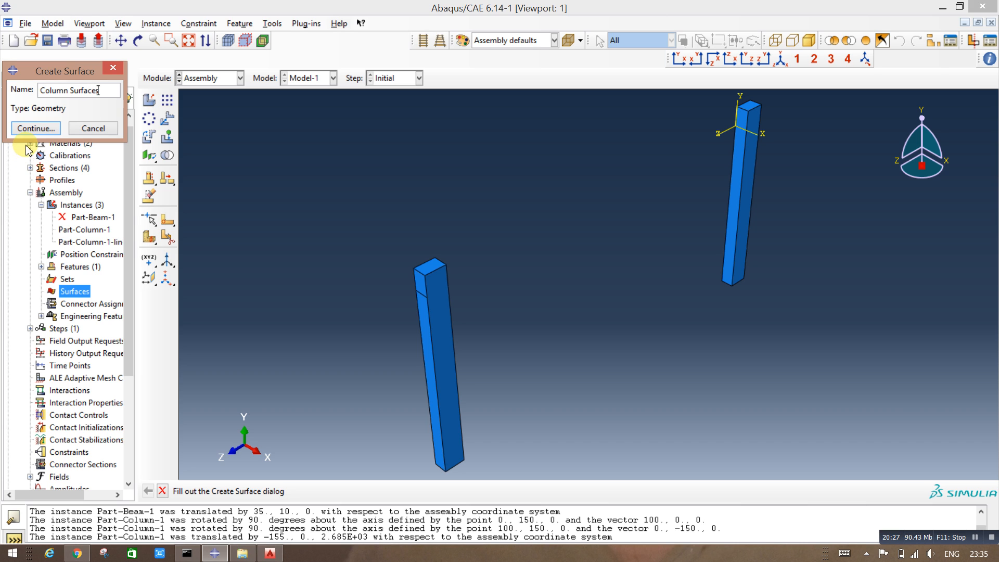
click(34, 127)
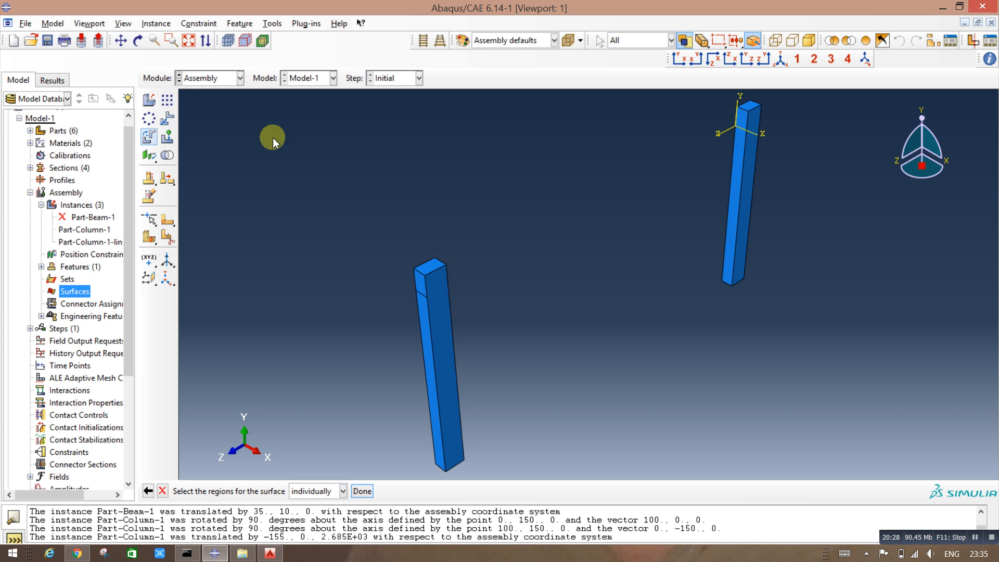
click(742, 122)
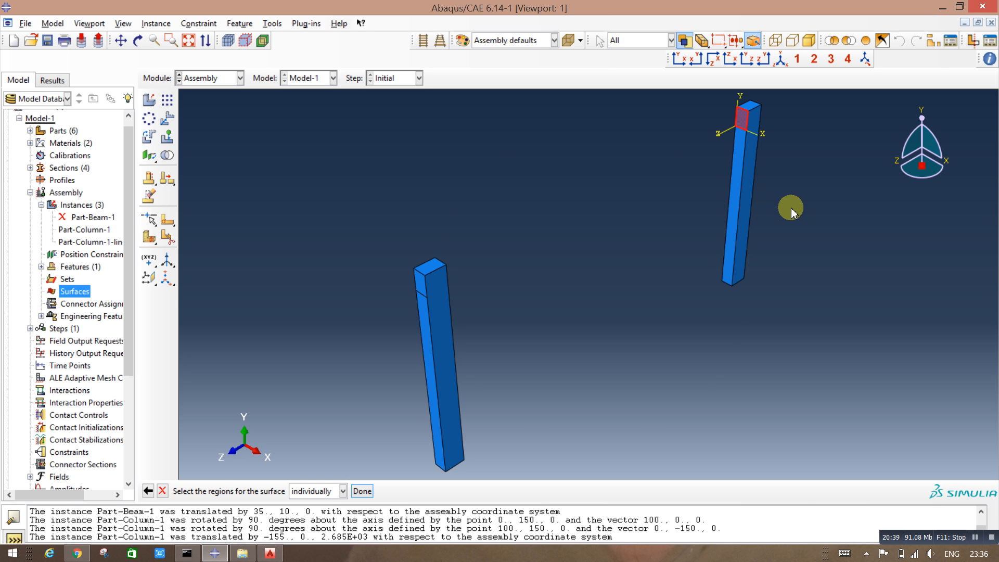
ctrl+alt+drag(789, 208, 458, 279)
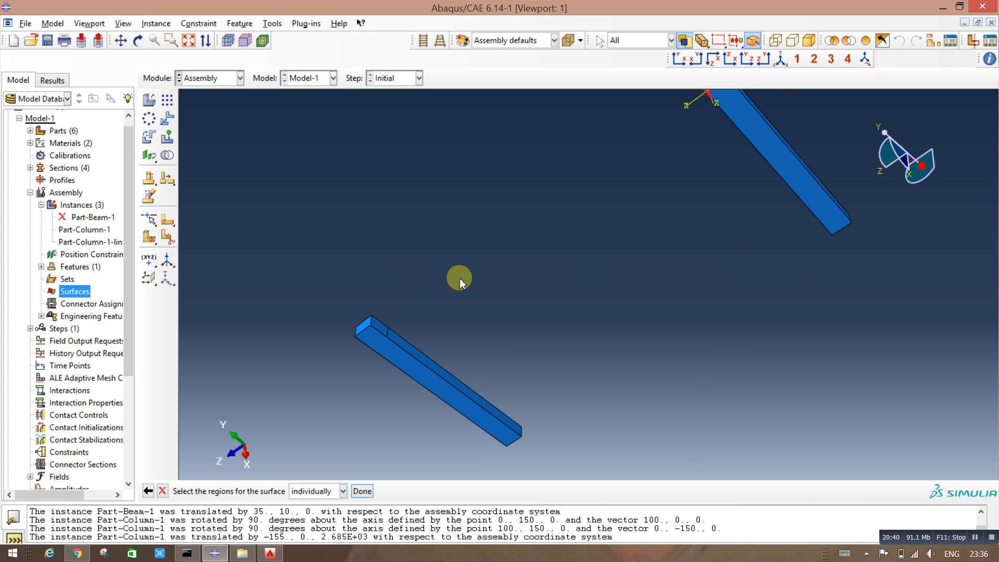
click(376, 328)
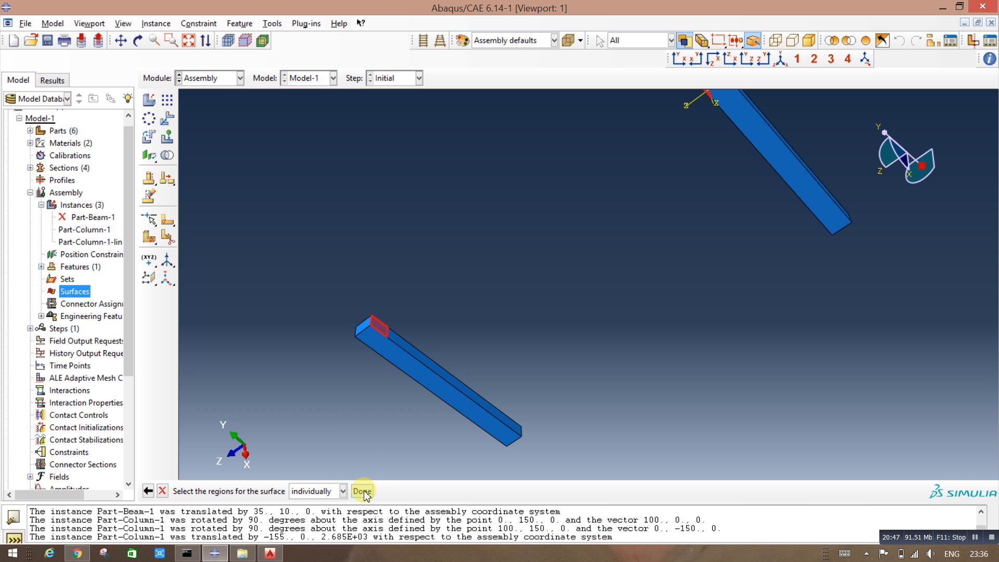
click(362, 492)
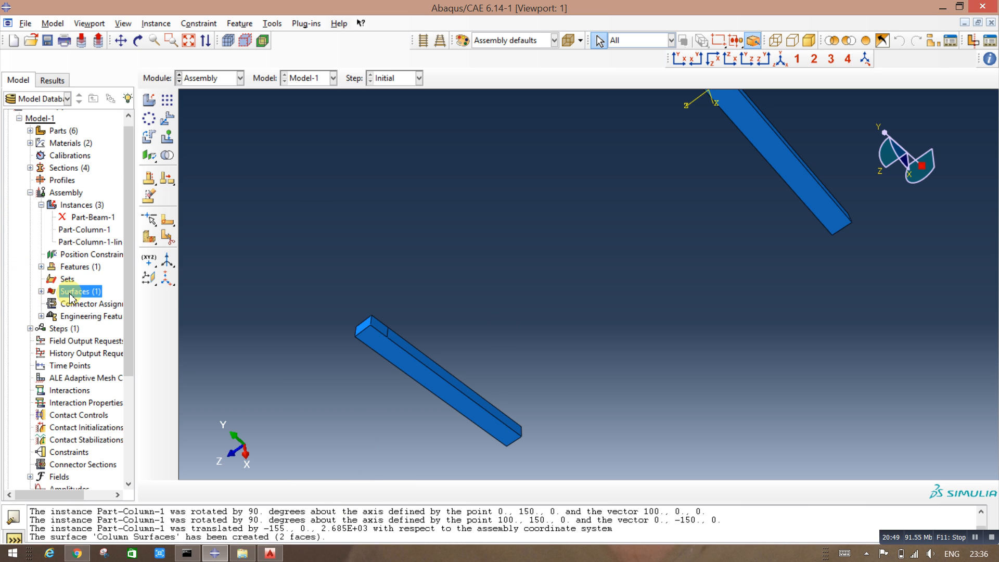
Step: Resume the Part-Beam-1 instance and suppress both column instances, Part-Column-1 and Part-Column-1-lin-1-2
click(89, 218)
right_click(89, 217)
click(96, 246)
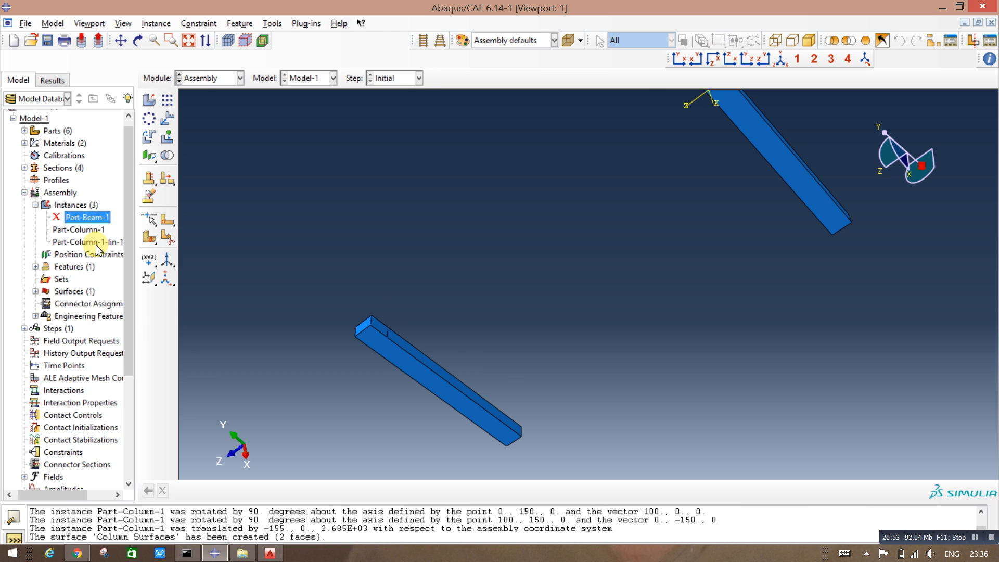
click(78, 229)
shift+click(74, 242)
right_click(74, 242)
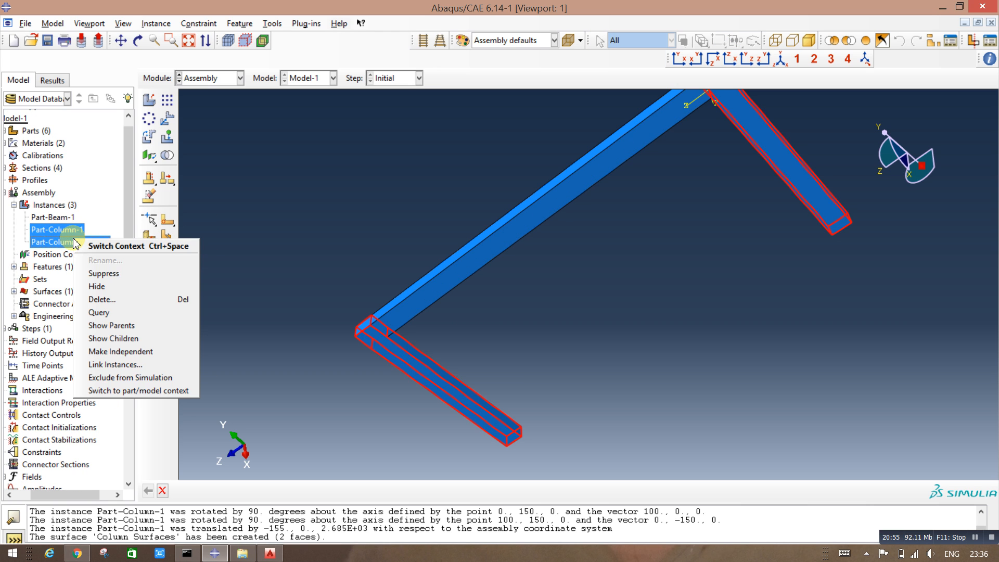
click(82, 274)
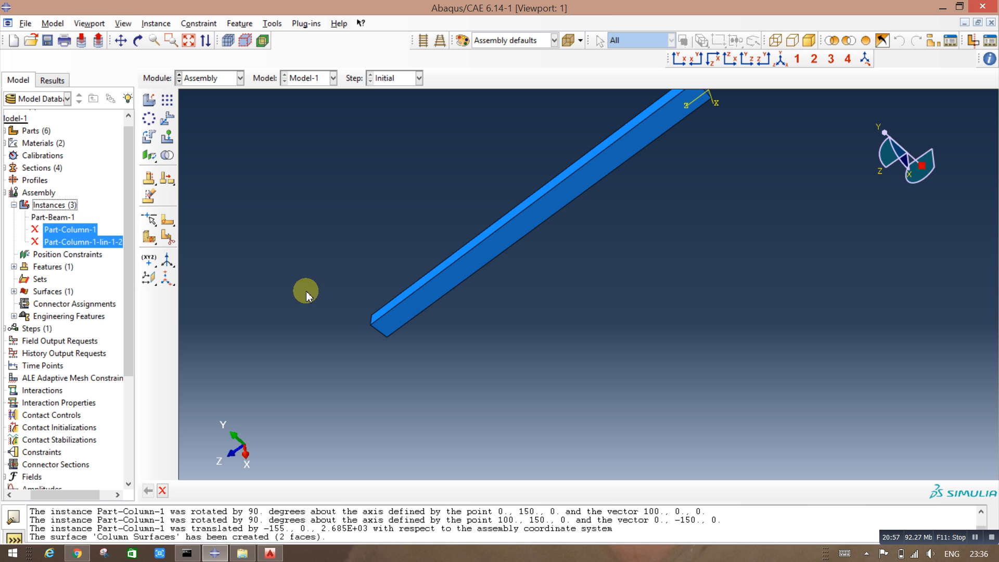
Step: Create a geometry surface named Beam Surfaces from the two end faces of the beam
ctrl+alt+drag(309, 289, 405, 203)
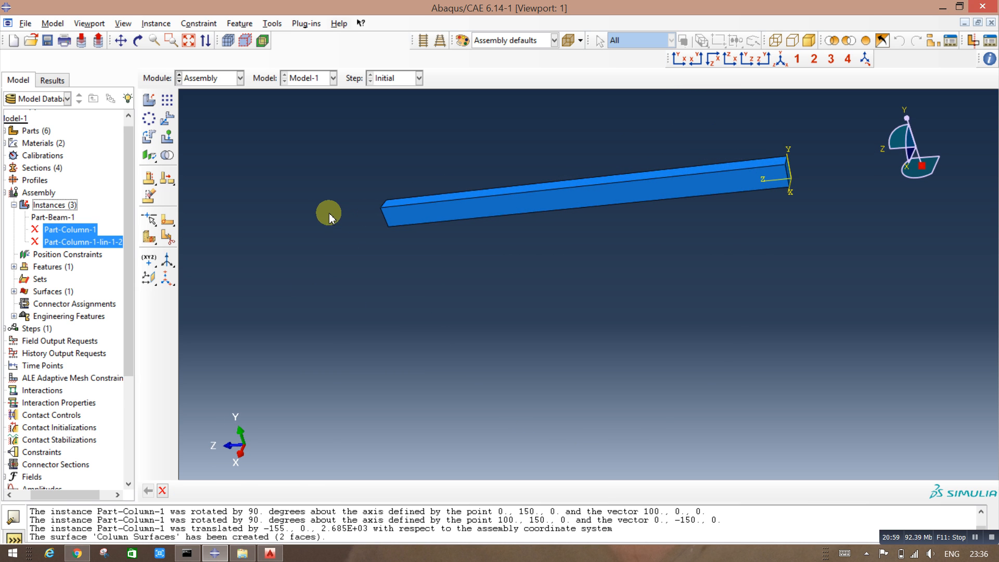
ctrl+alt+drag(328, 210, 619, 302)
double_click(57, 291)
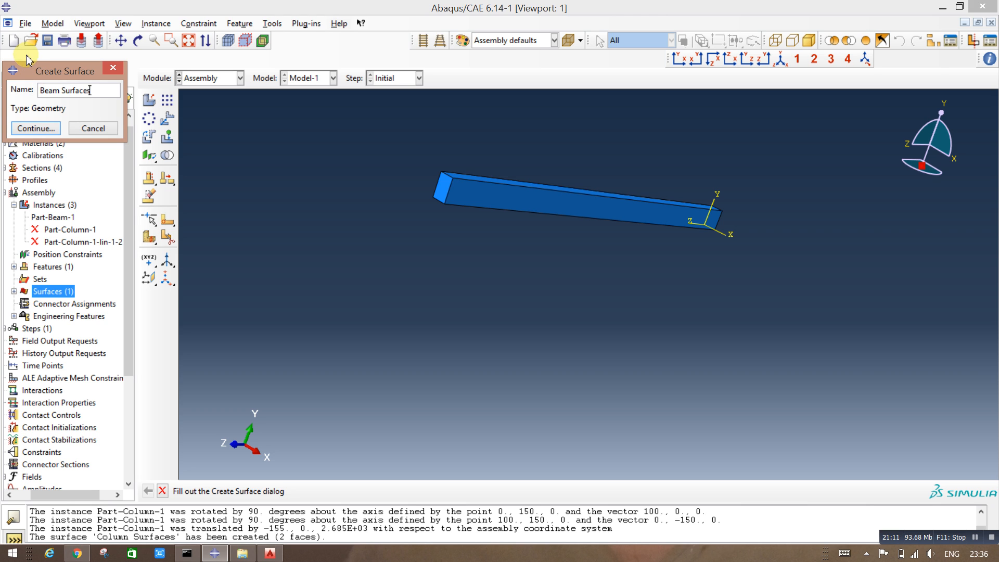
click(35, 128)
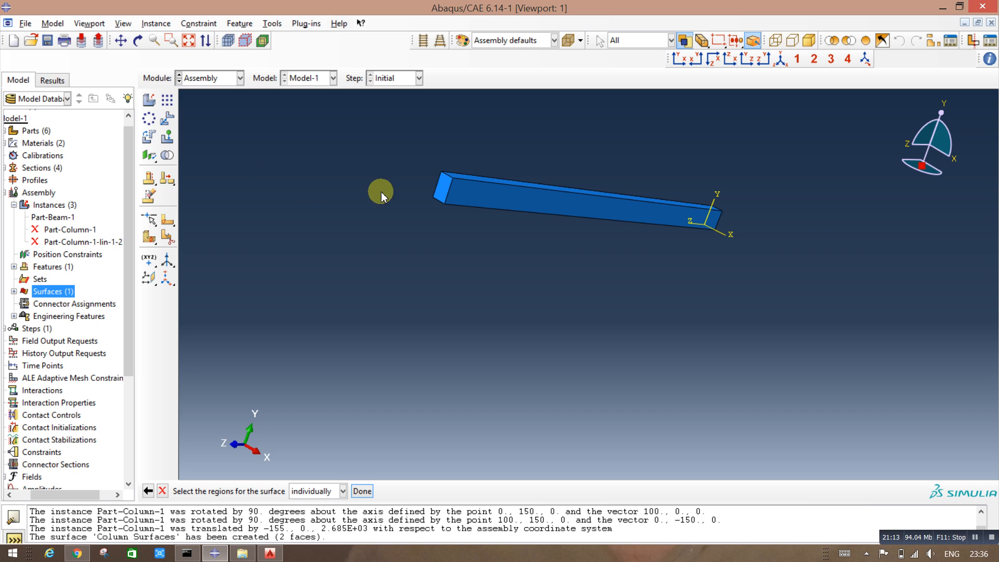
click(443, 188)
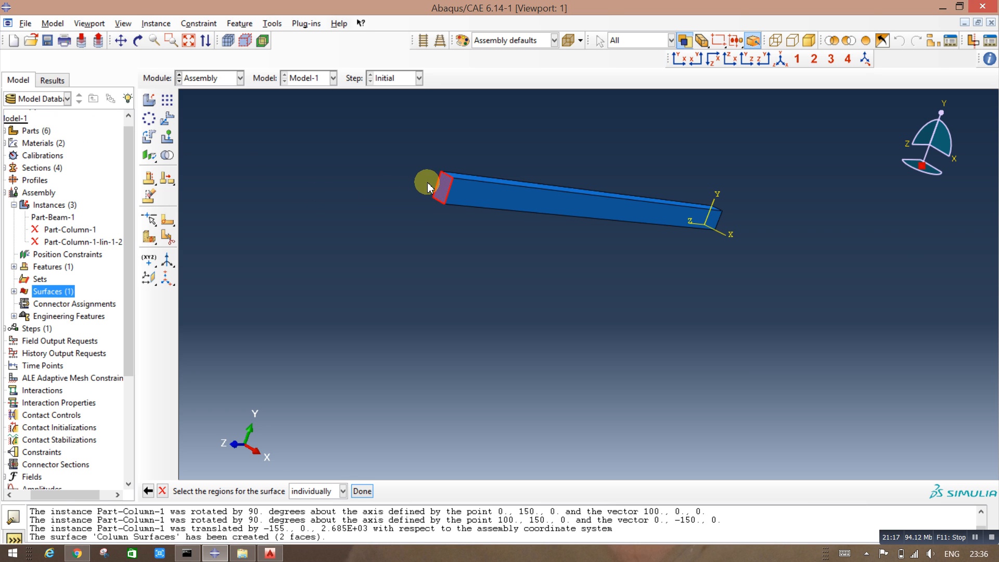
ctrl+alt+drag(738, 238, 557, 278)
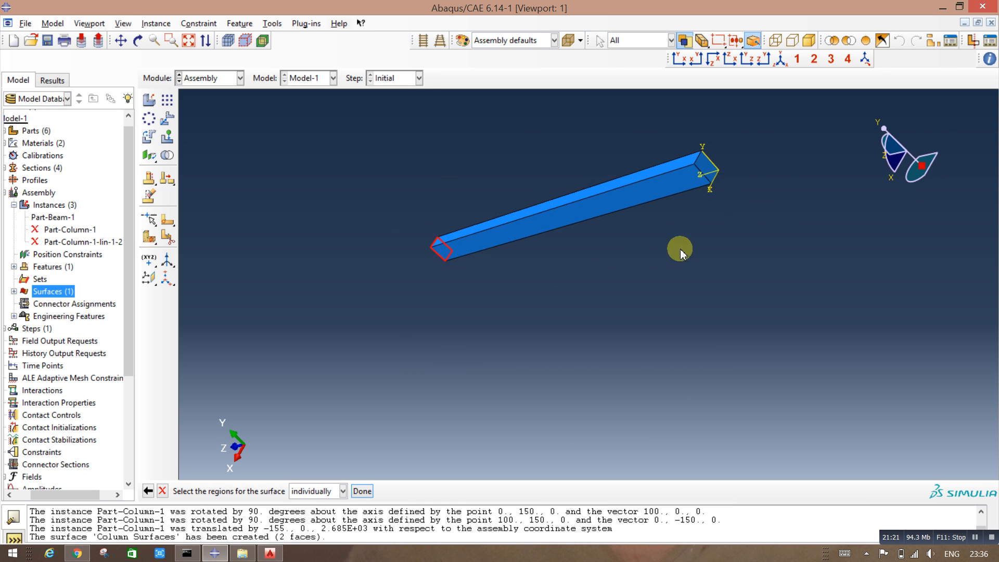
click(707, 167)
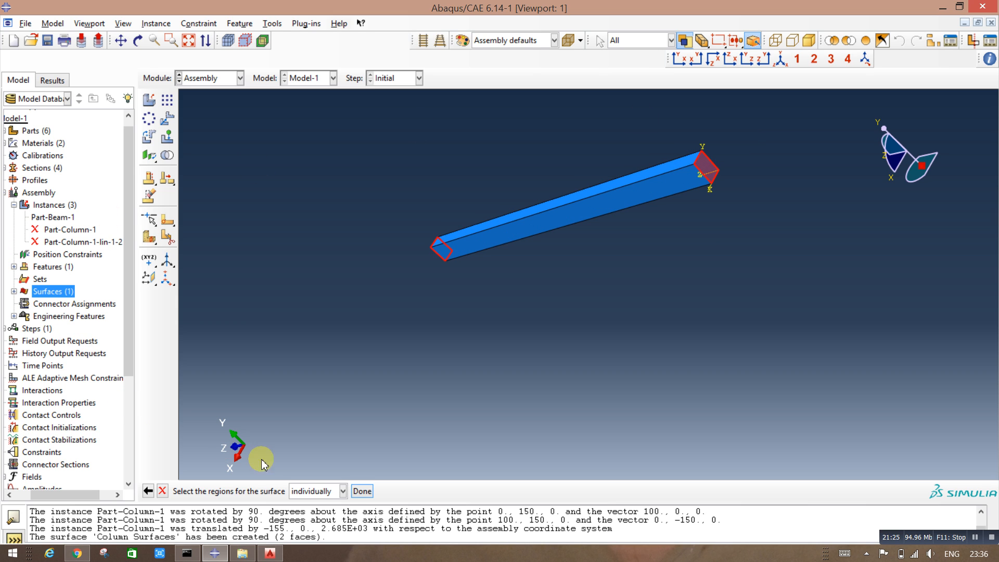
click(361, 491)
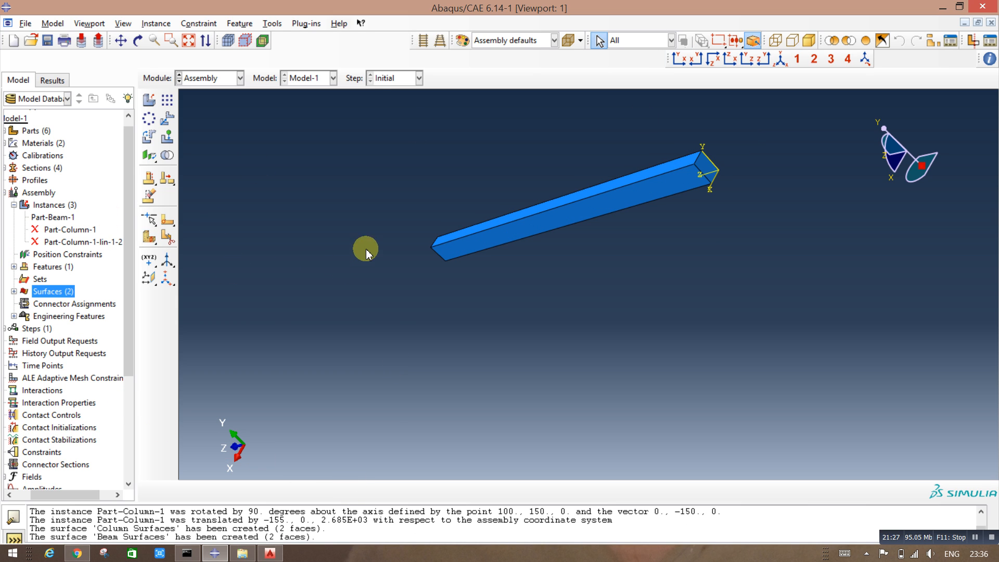
Step: Resume both suppressed column instances and show the whole portal frame in the isometric view
click(57, 230)
shift+click(63, 242)
right_click(64, 242)
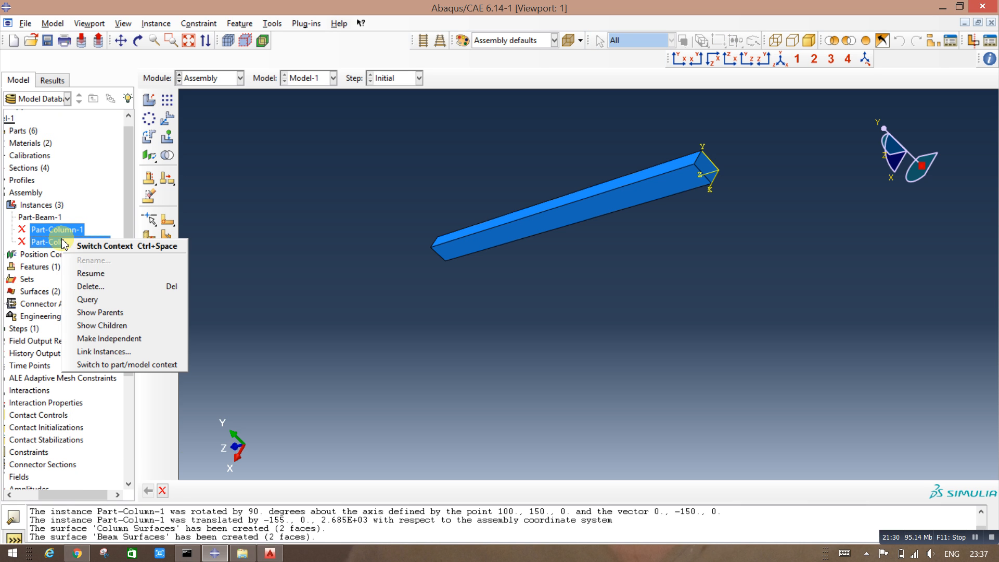
click(70, 281)
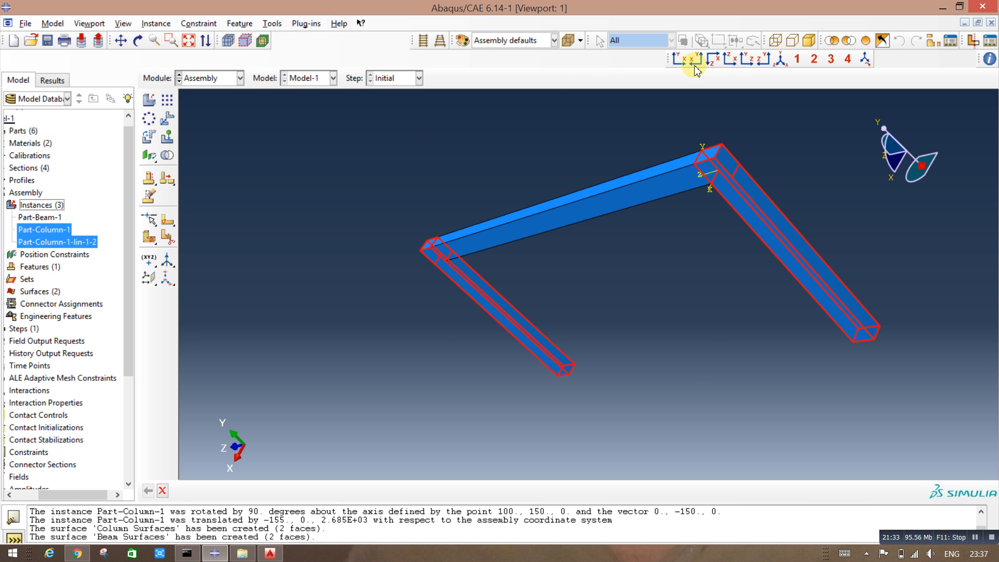
click(794, 62)
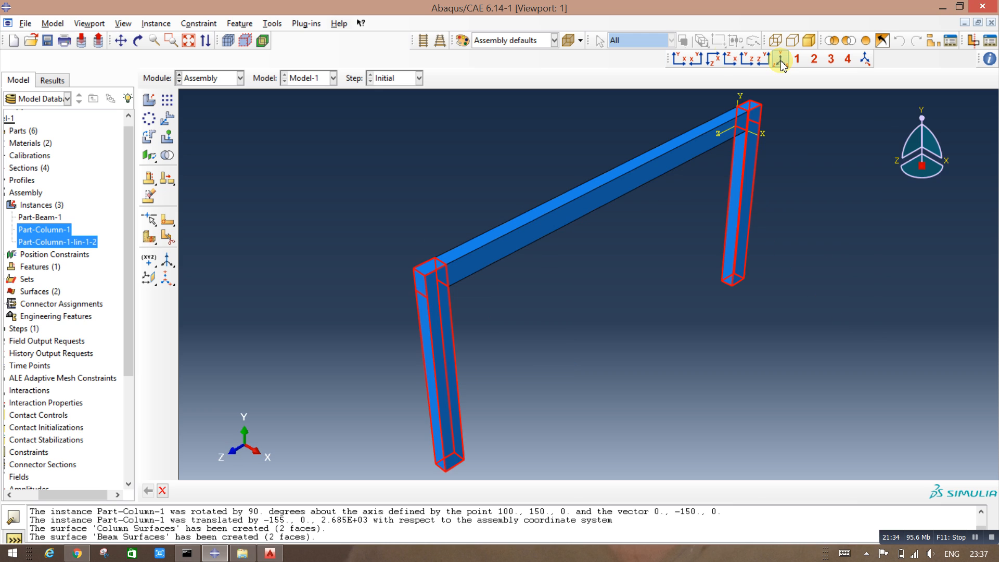
click(163, 491)
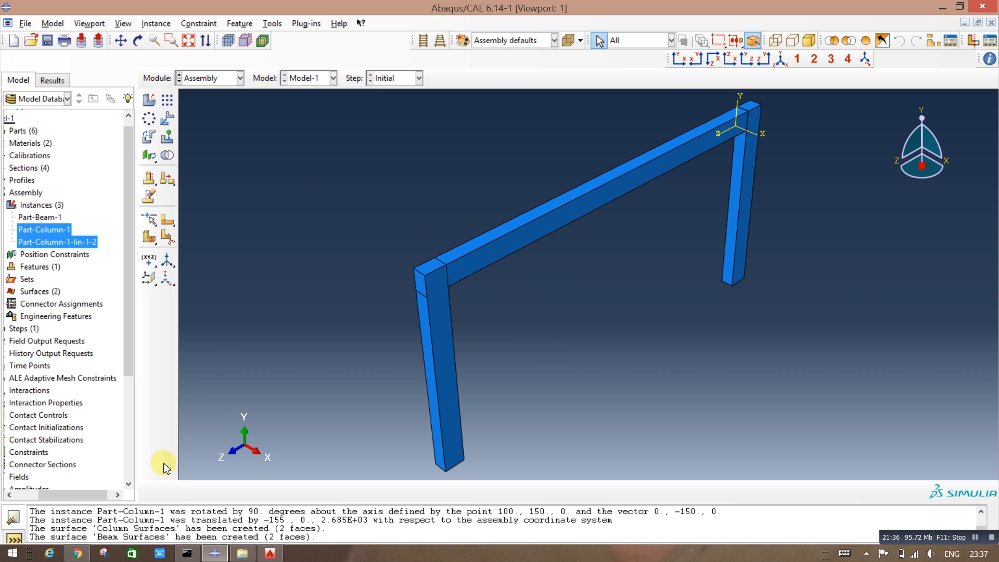
click(37, 295)
double_click(37, 295)
click(91, 127)
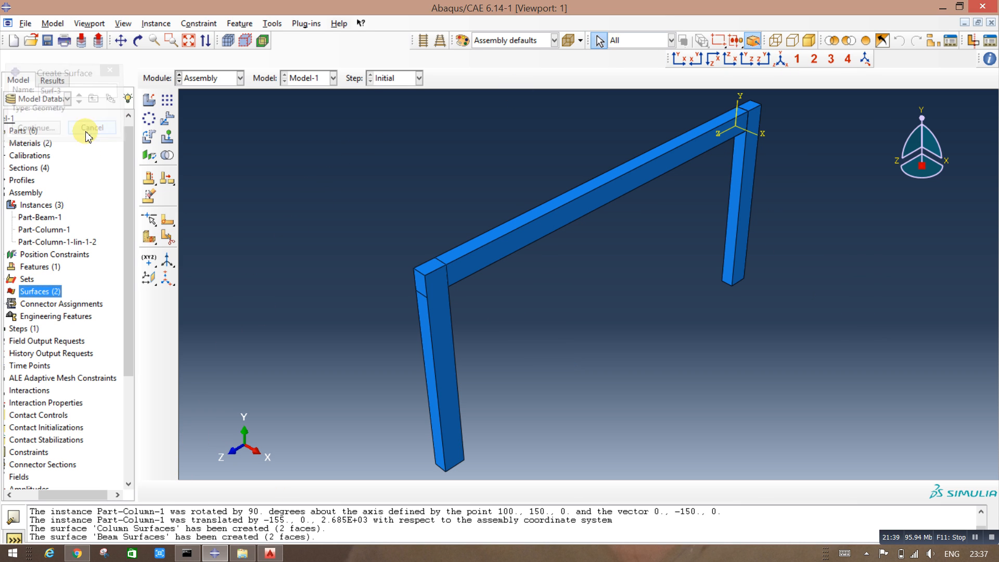
Step: Highlight Beam Surfaces and Column Surfaces in turn to check their location at the beam-column joints
click(21, 494)
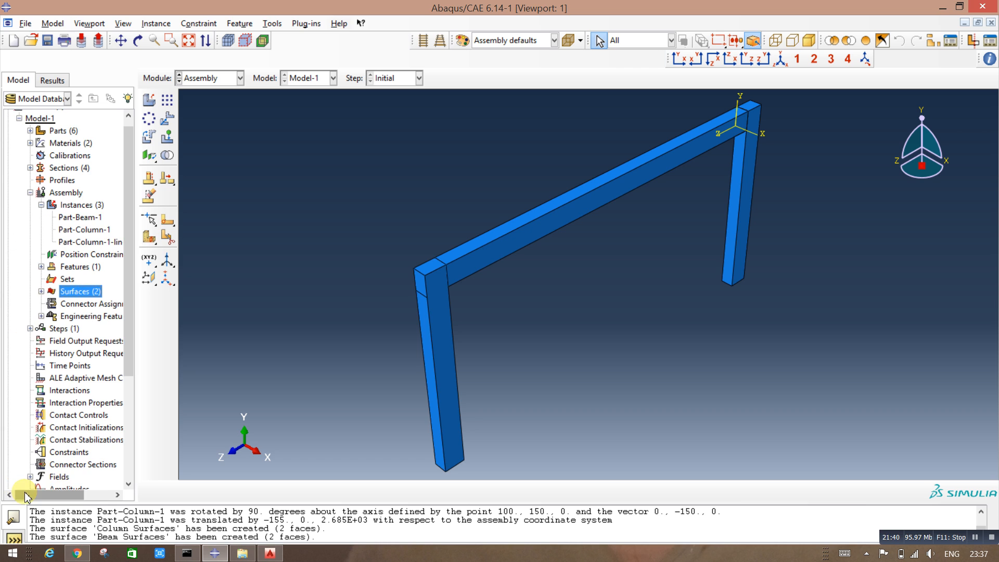
click(41, 292)
click(71, 306)
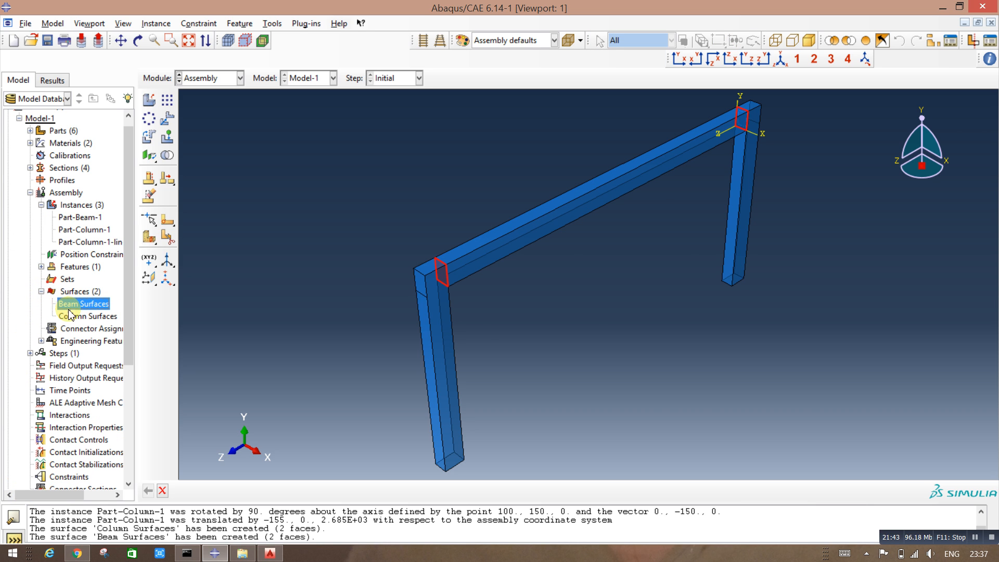
click(70, 317)
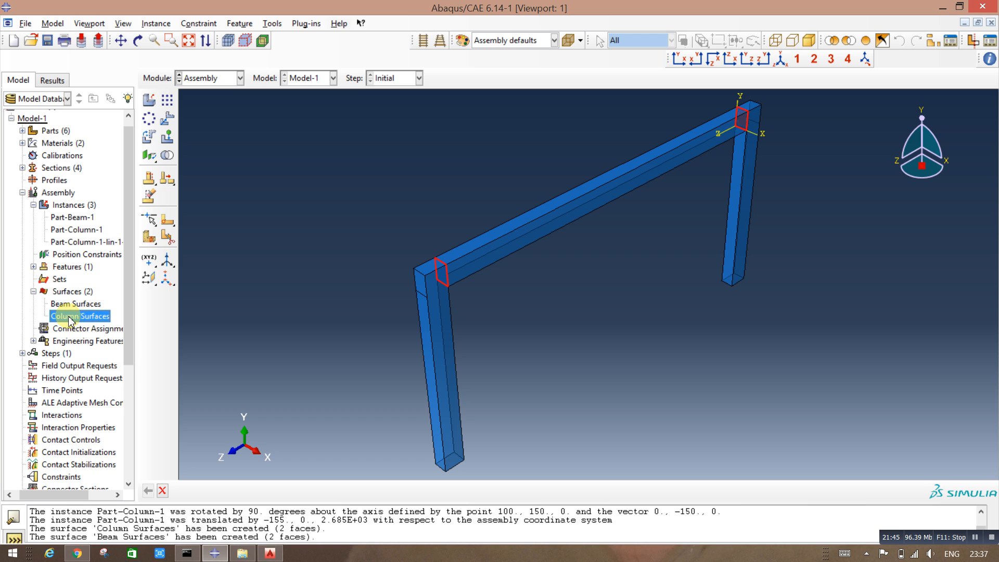
click(34, 291)
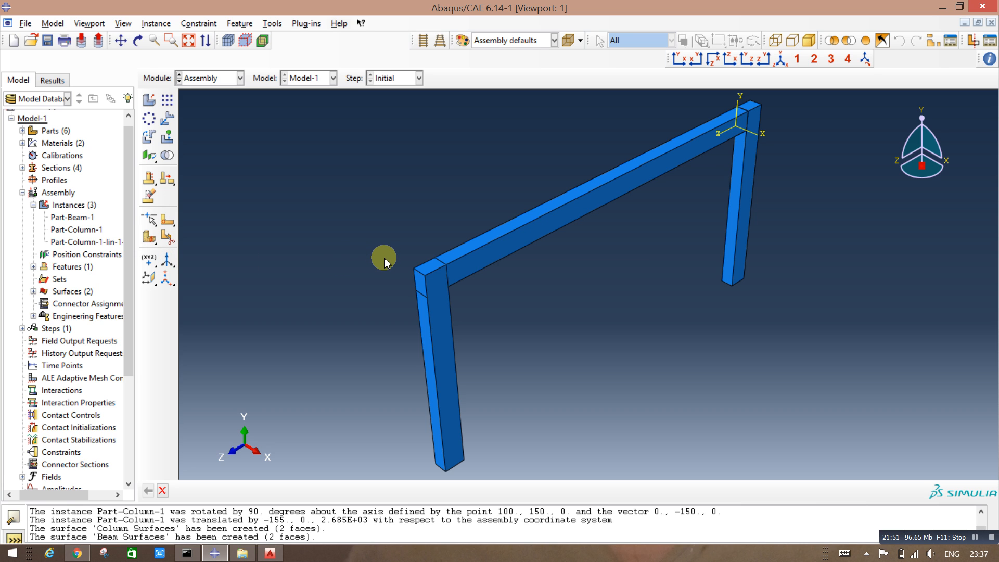
Step: Create a geometry set named Concrete containing the beam and both columns
scroll(382, 265, up, 3)
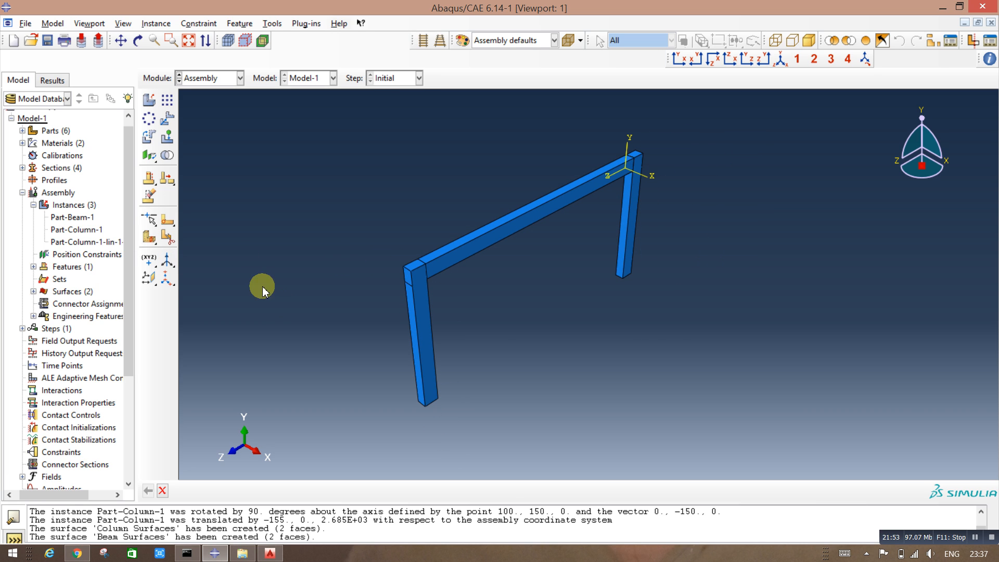
double_click(59, 279)
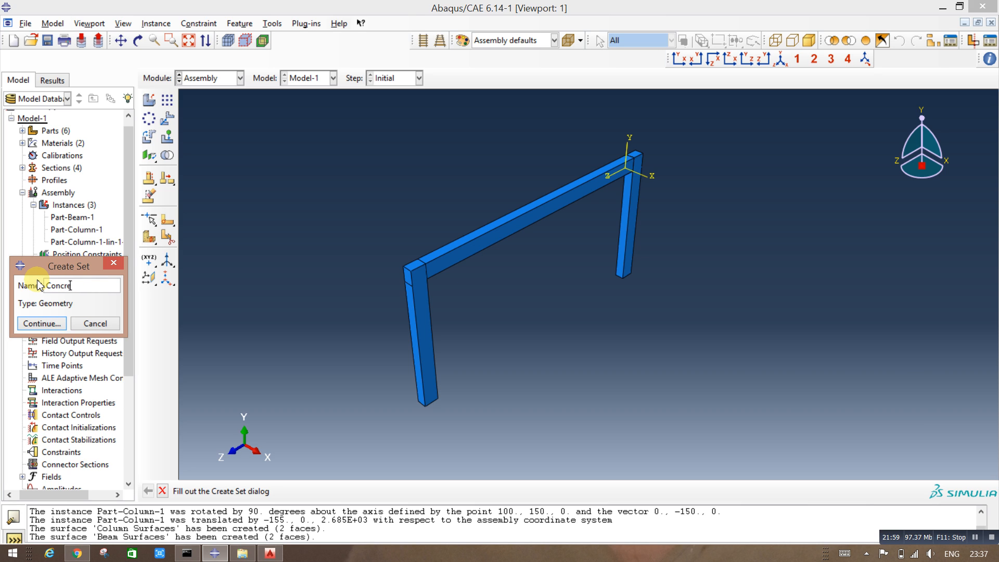
text(Concrete)
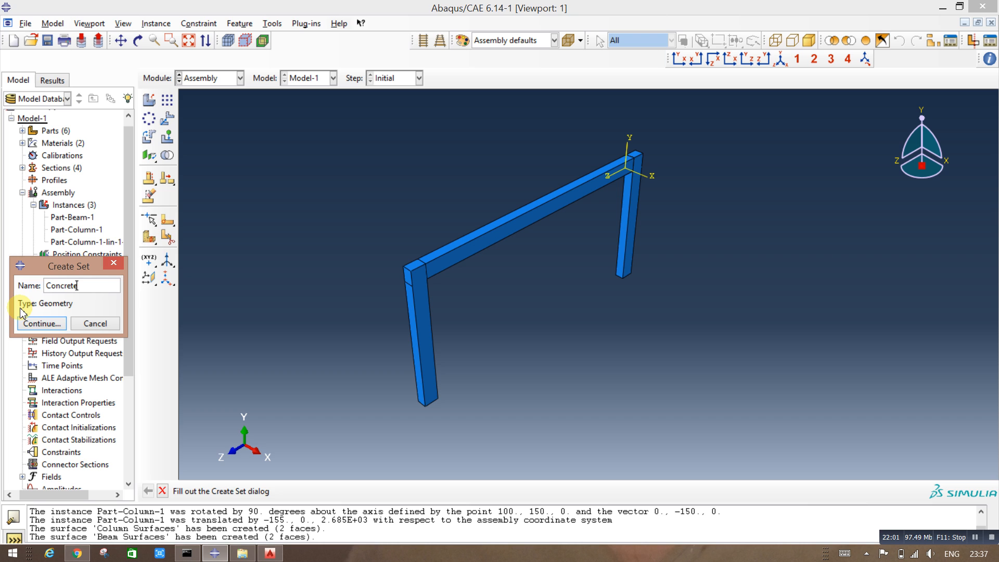
click(41, 323)
drag(320, 120, 736, 429)
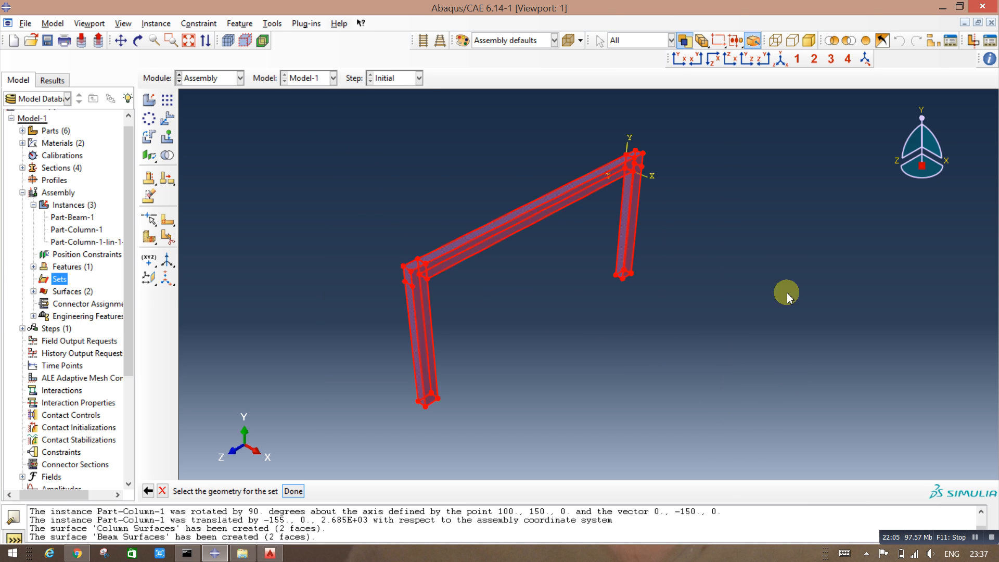
click(292, 492)
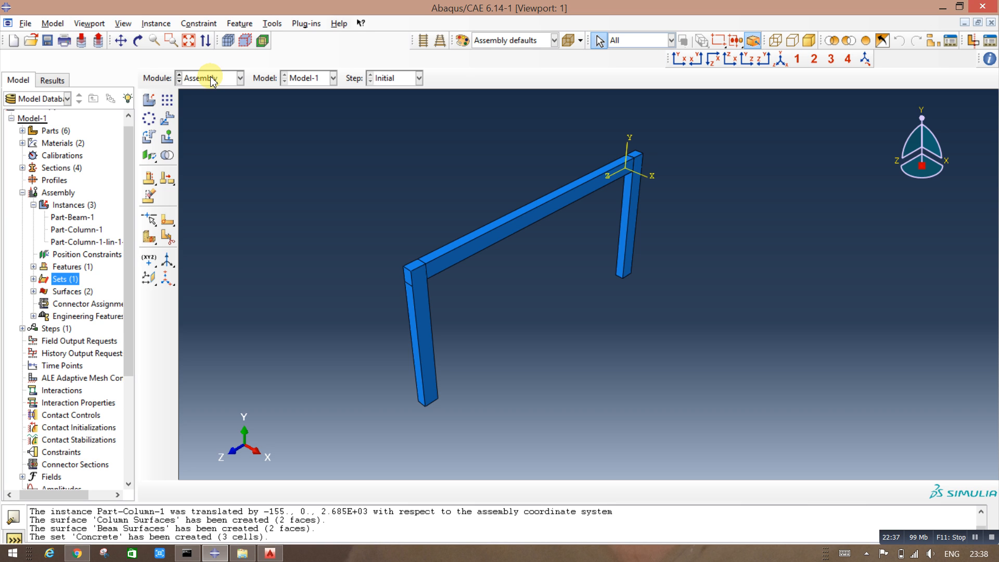
Step: Switch to the Interaction module and start a Tie constraint named Beam-Column
click(211, 82)
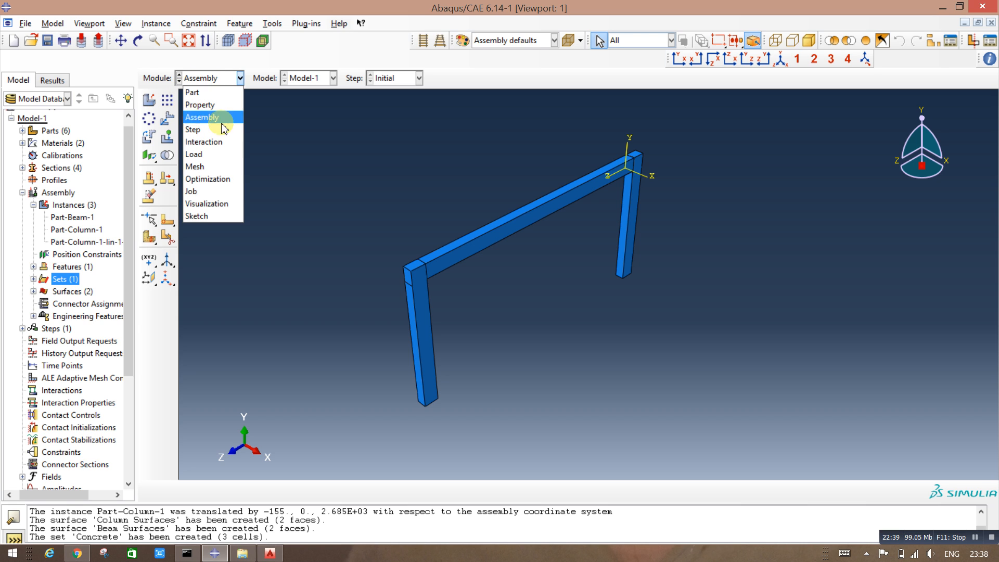
click(228, 147)
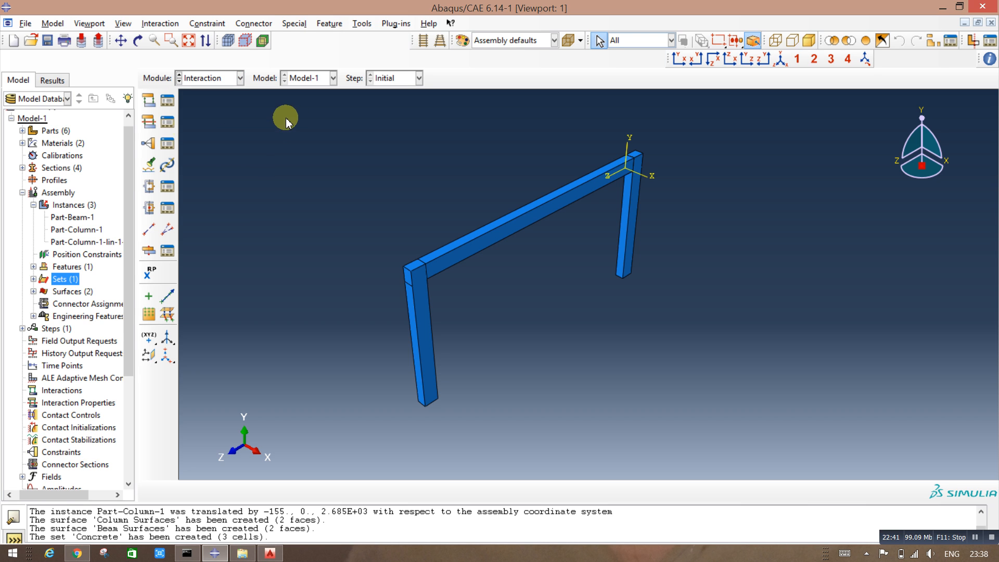
click(149, 144)
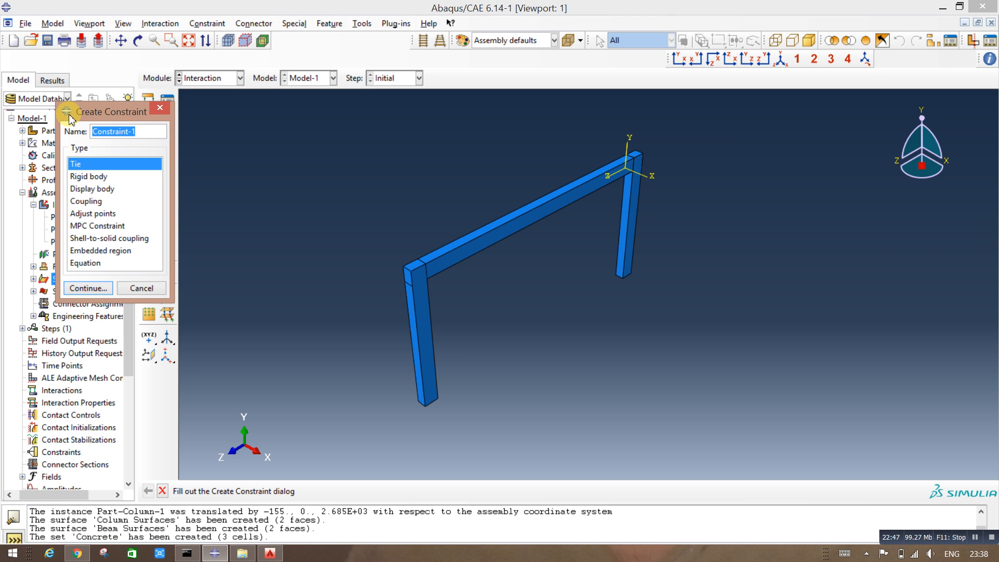
text(Beam-Column)
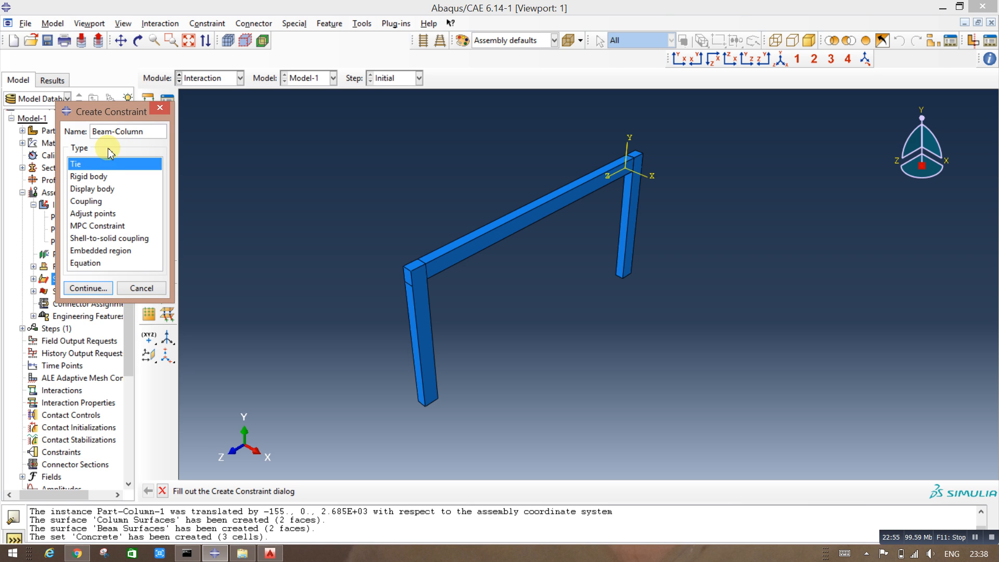
click(90, 289)
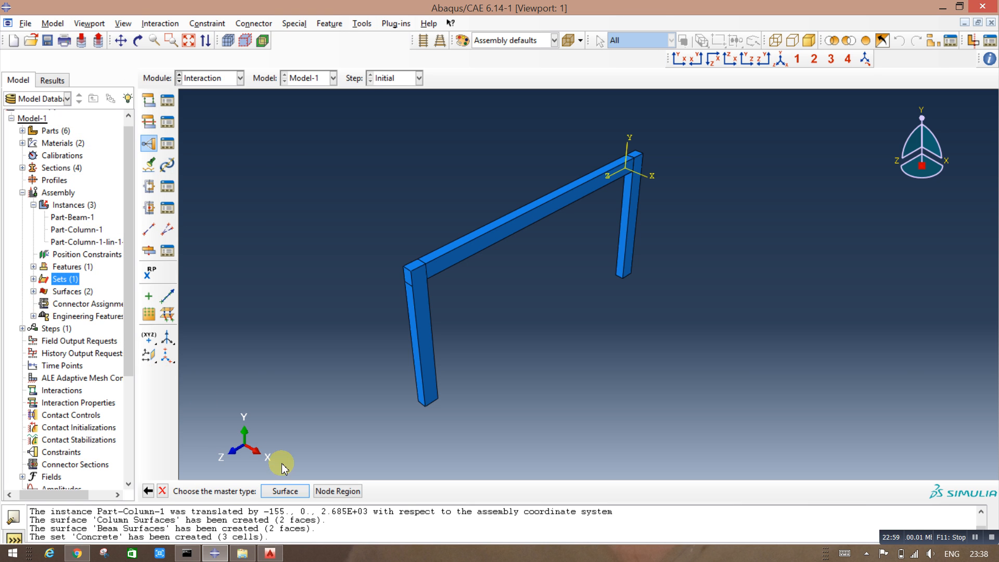
Step: Assign the existing Beam Surfaces as the tie's master surface, with selections highlighted in the viewport
click(283, 492)
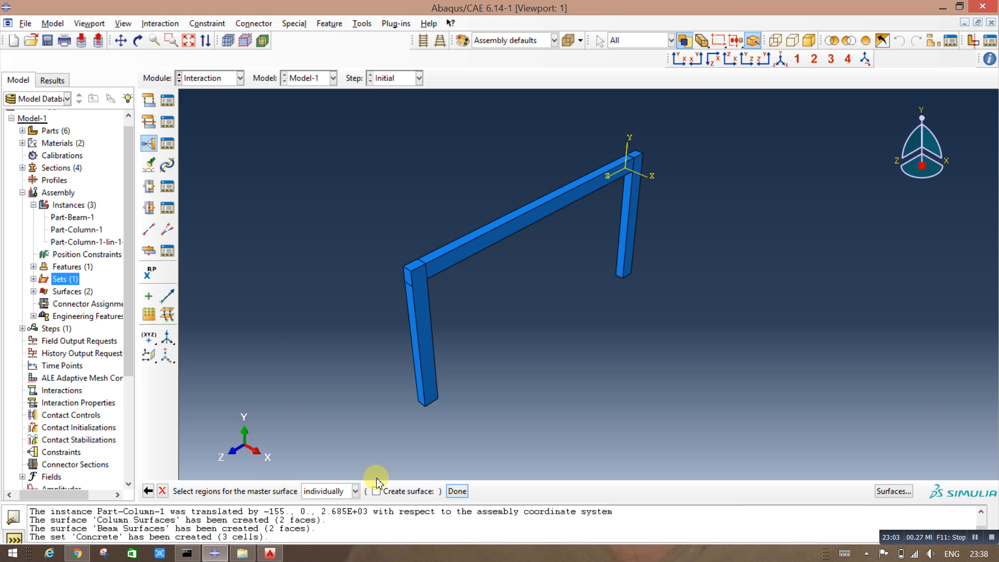
click(887, 492)
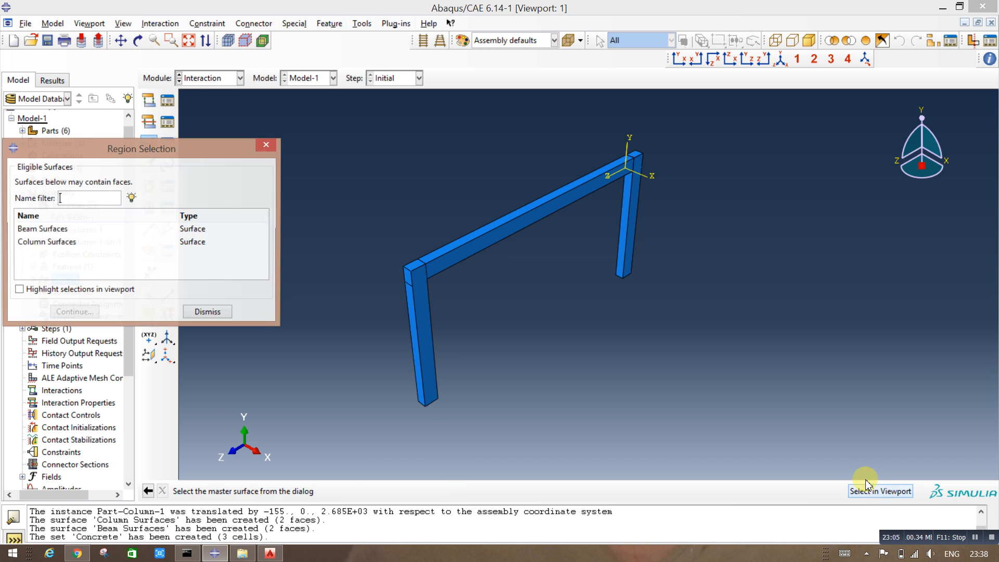
click(42, 229)
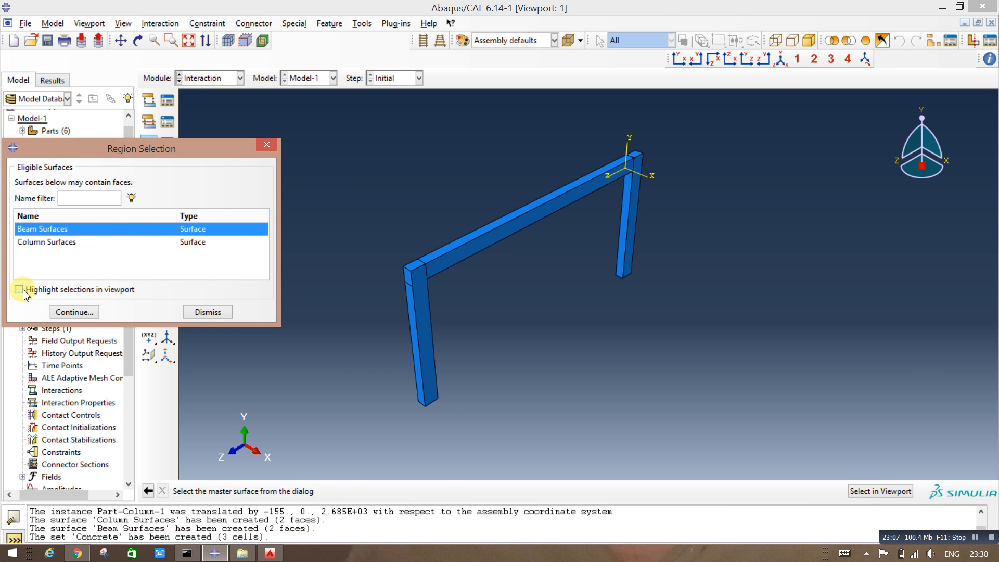
click(21, 288)
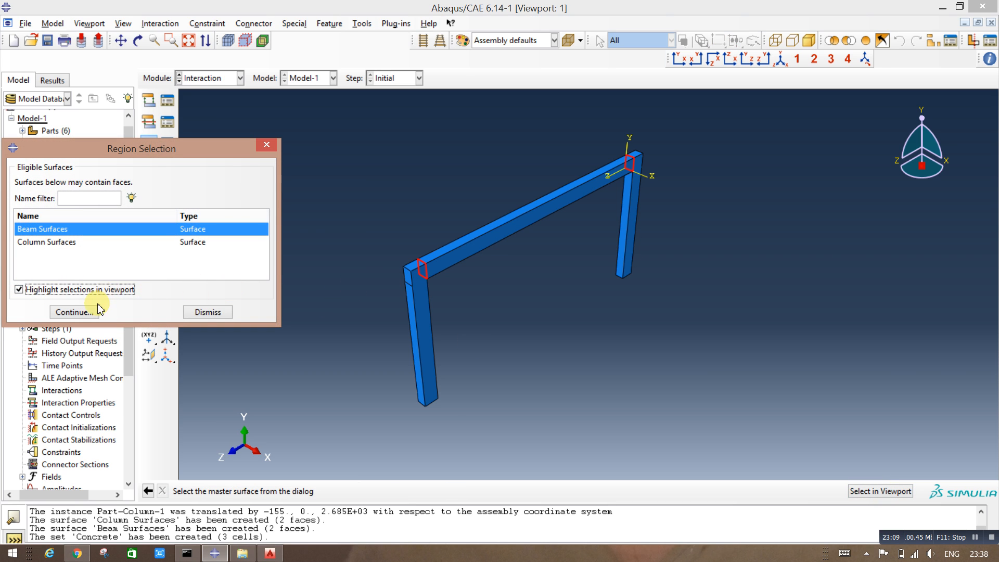
click(74, 312)
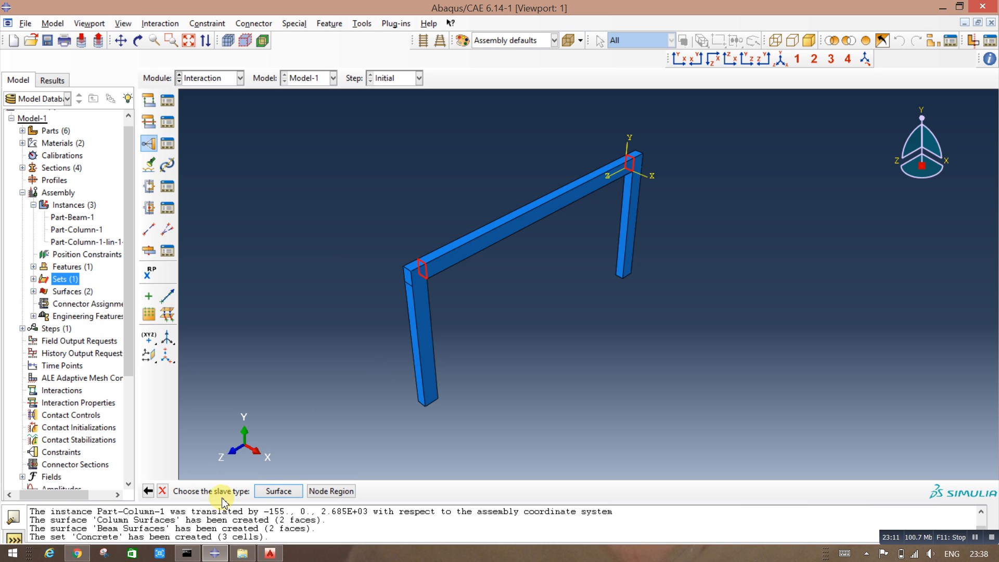
Step: Assign the existing Column Surfaces as the slave surface and create the tie constraint with its default settings
click(270, 491)
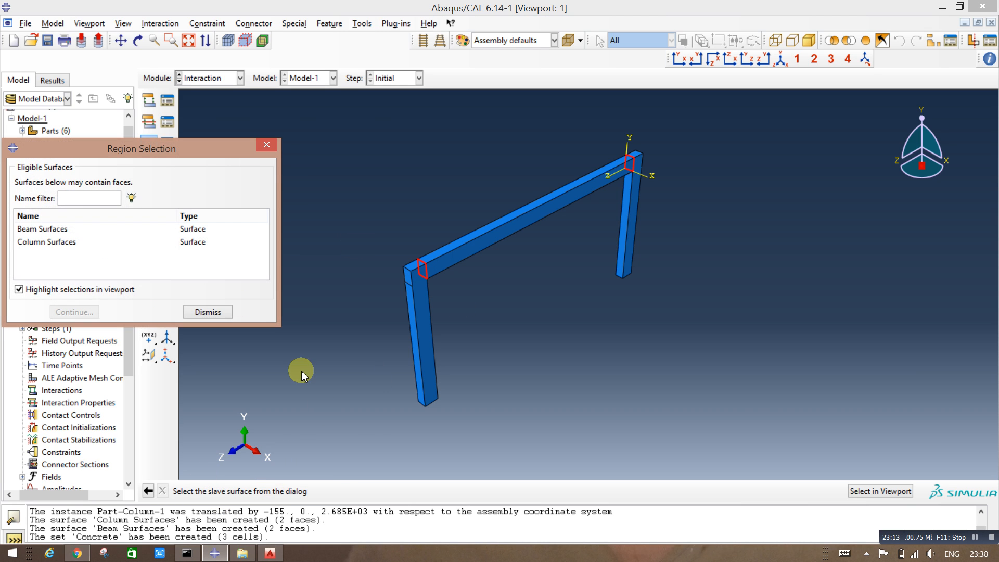
click(64, 243)
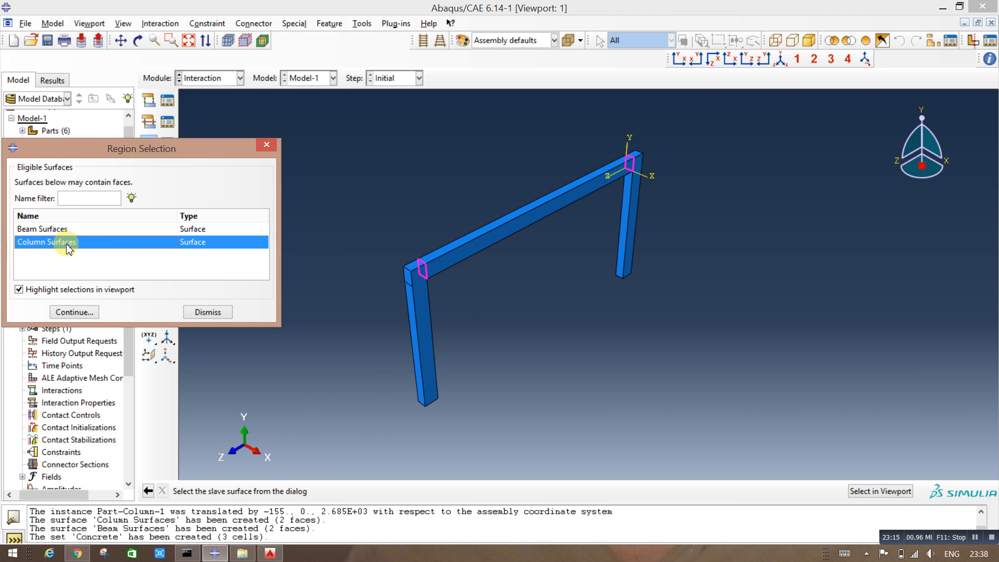
click(82, 314)
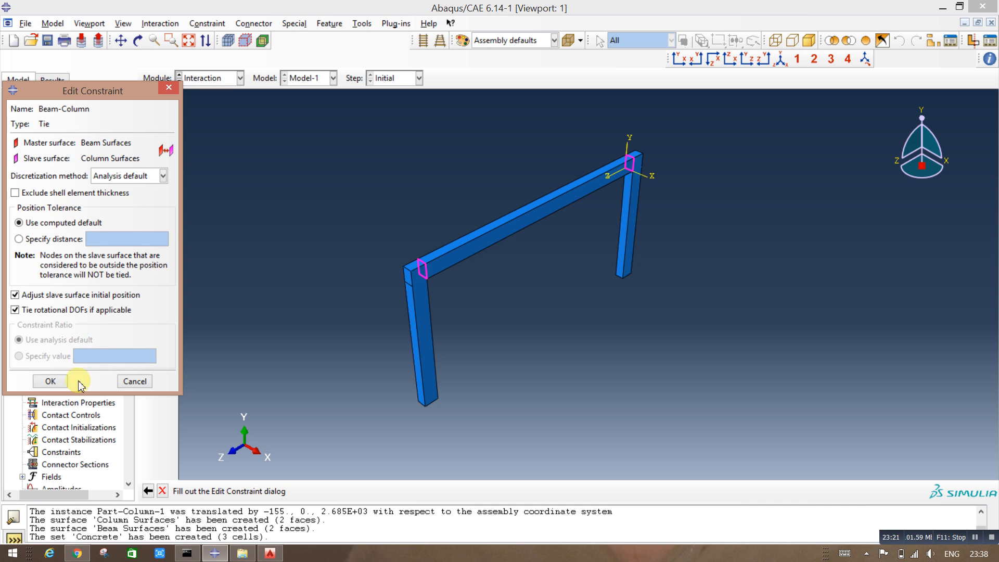
click(51, 381)
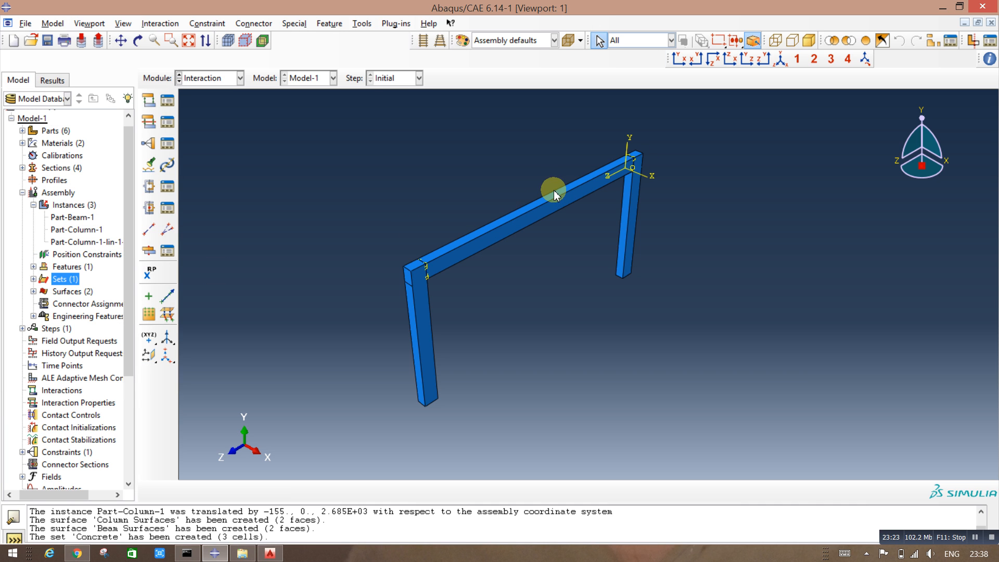